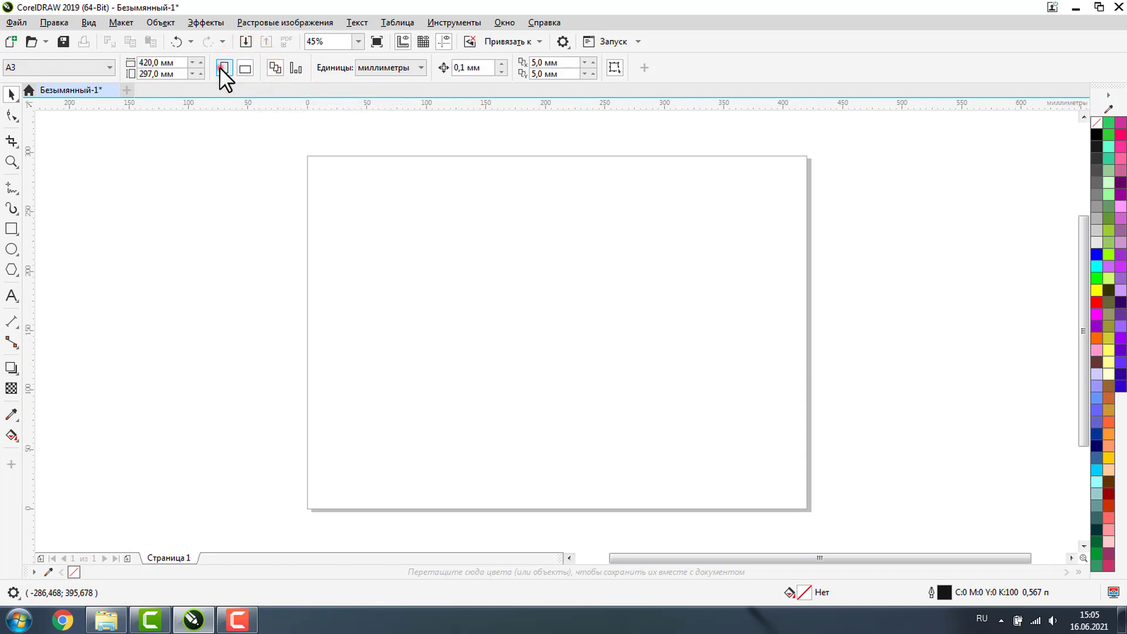
Step: Set a custom landscape page size of 90 mm wide by 50 mm high
left_click(239, 69)
double_click(164, 61)
key("Return")
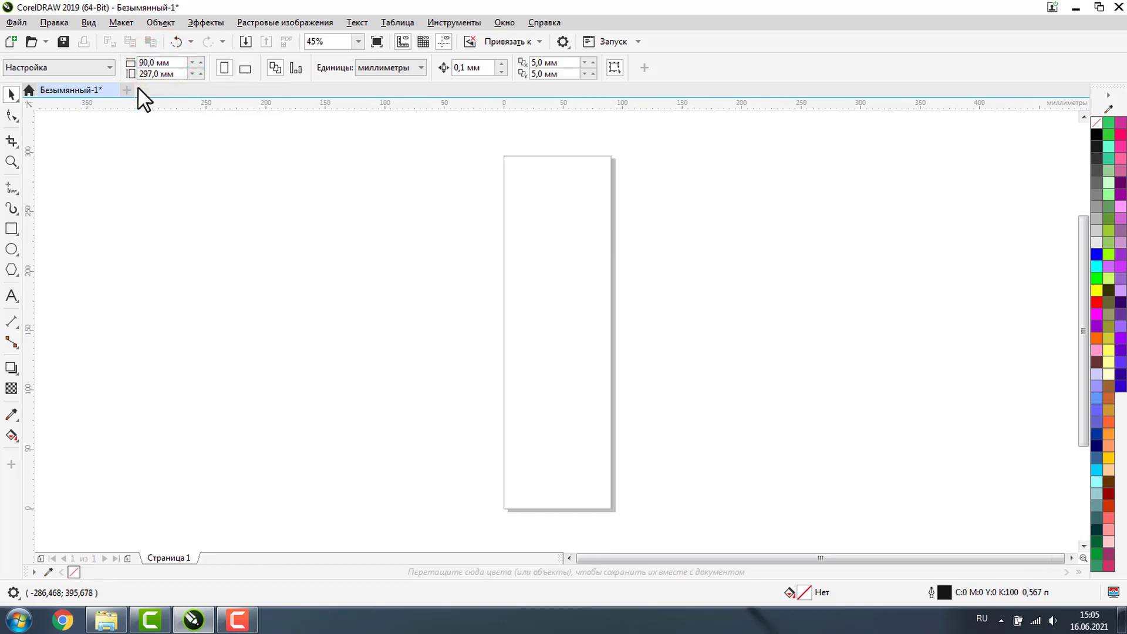
double_click(159, 75)
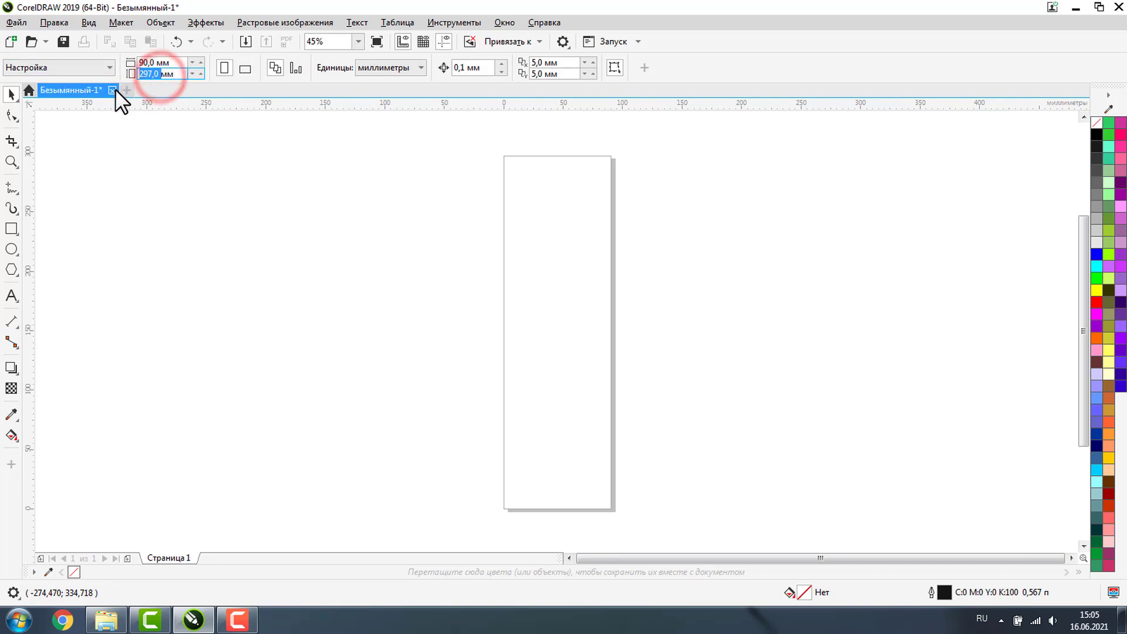
type("50")
key("Return")
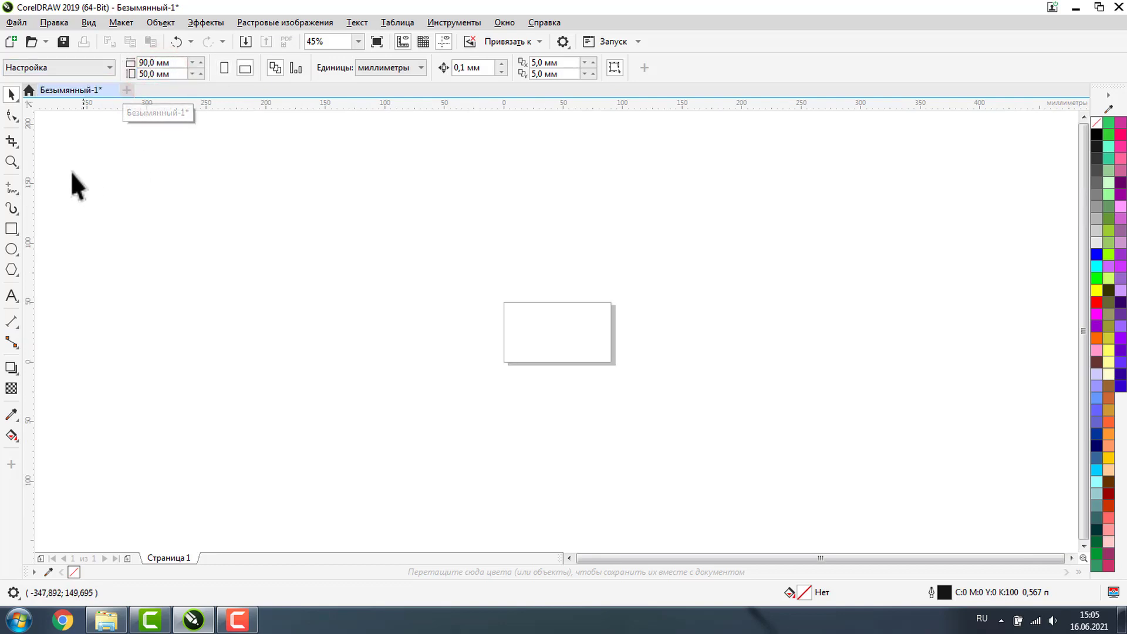
left_click(11, 161)
left_click_drag(456, 262, 662, 407)
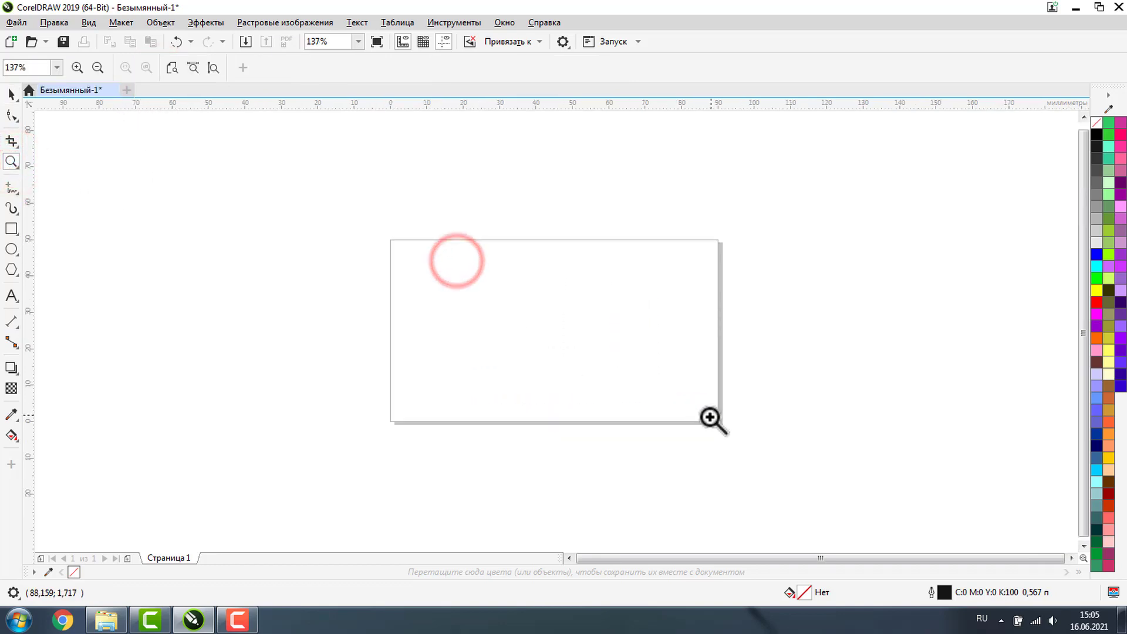
left_click(11, 94)
left_click(346, 211)
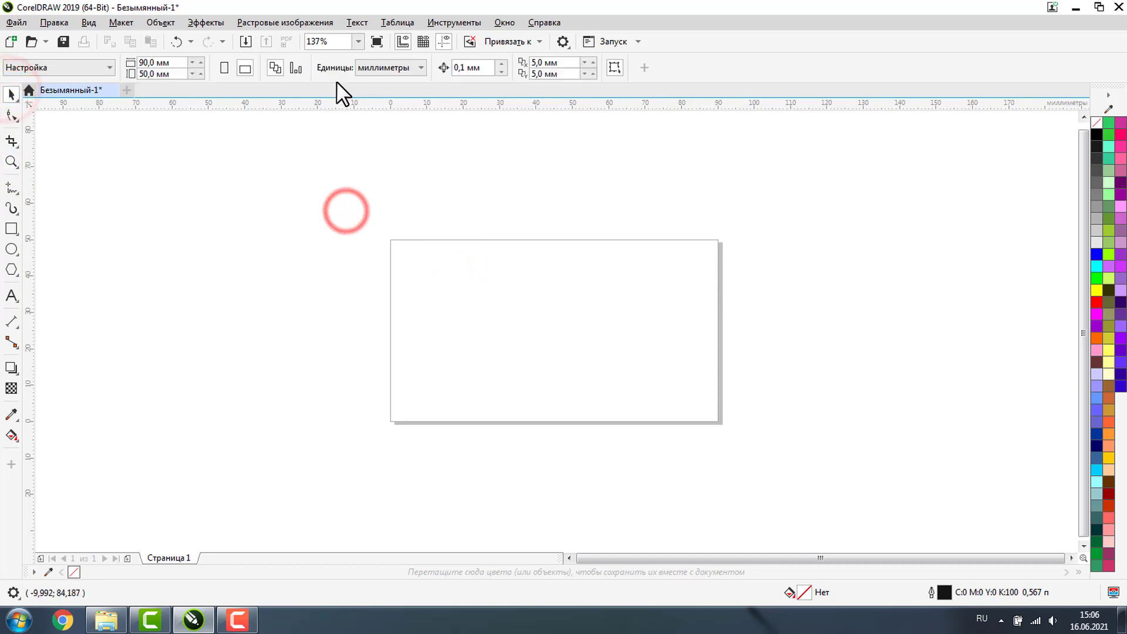
Step: Choose millimetres as the document units and set the page size to 6000 mm wide by 3000 mm high
left_click(420, 67)
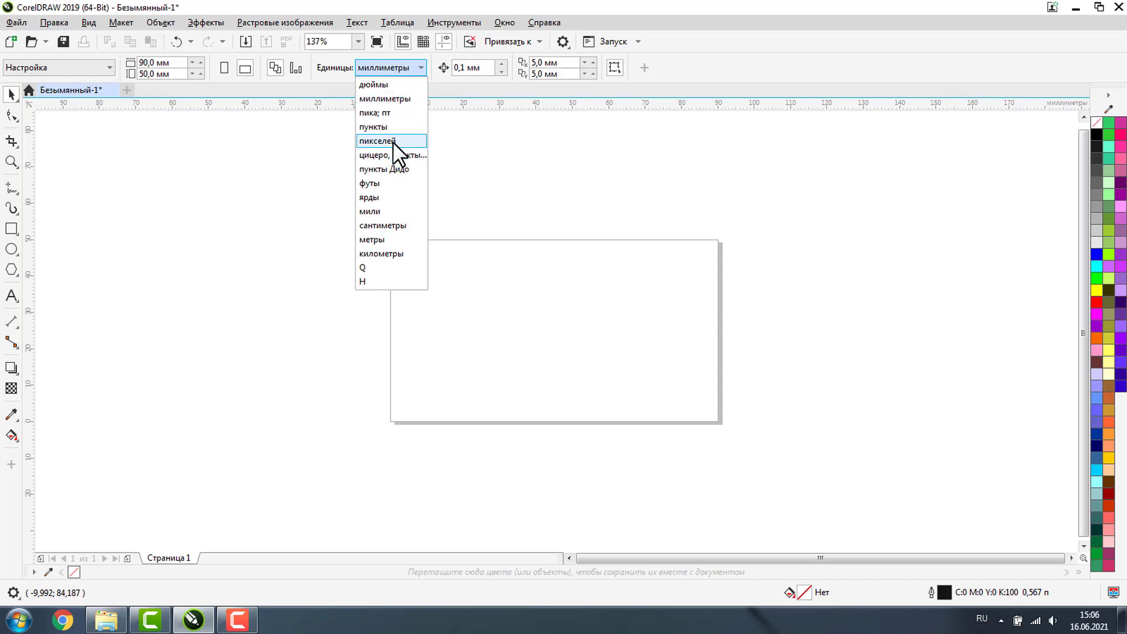
left_click(407, 98)
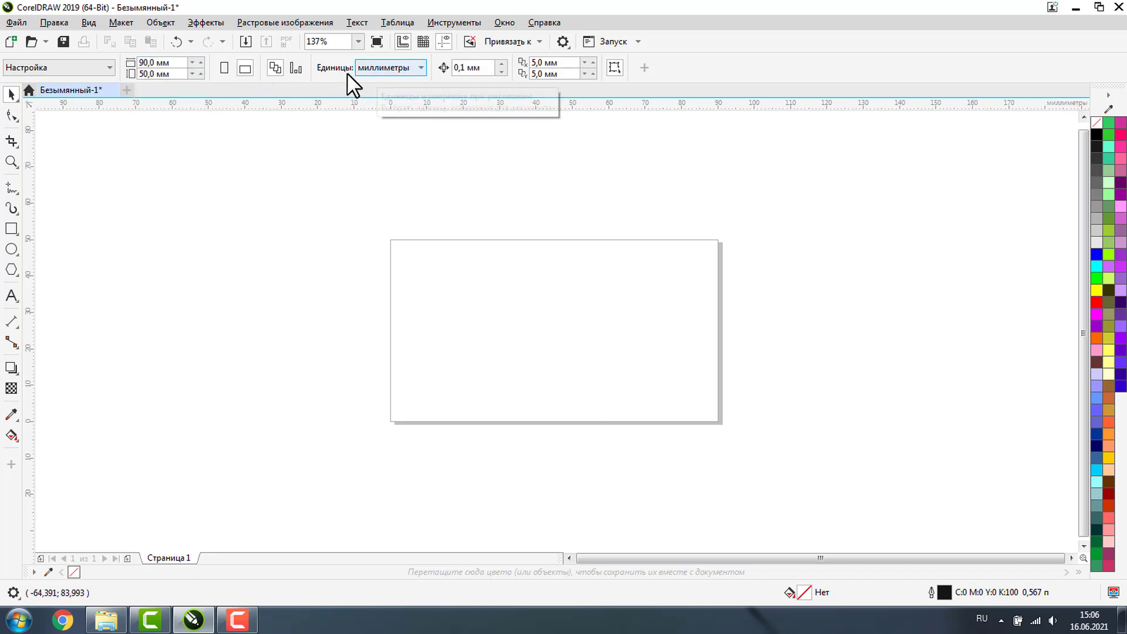
double_click(151, 62)
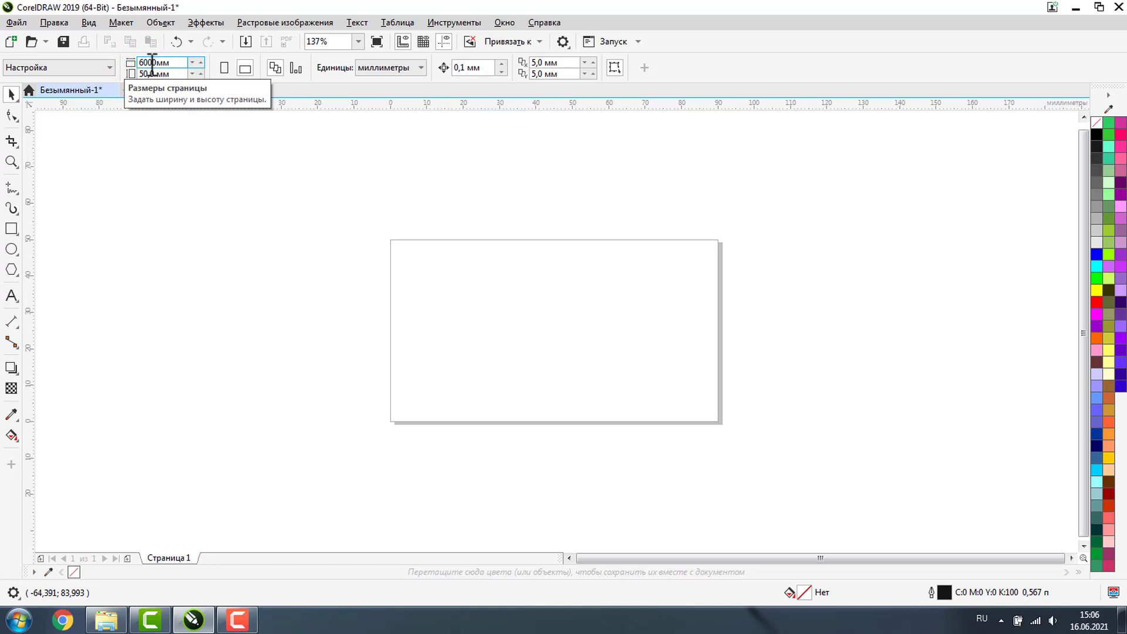
key("Return")
double_click(154, 74)
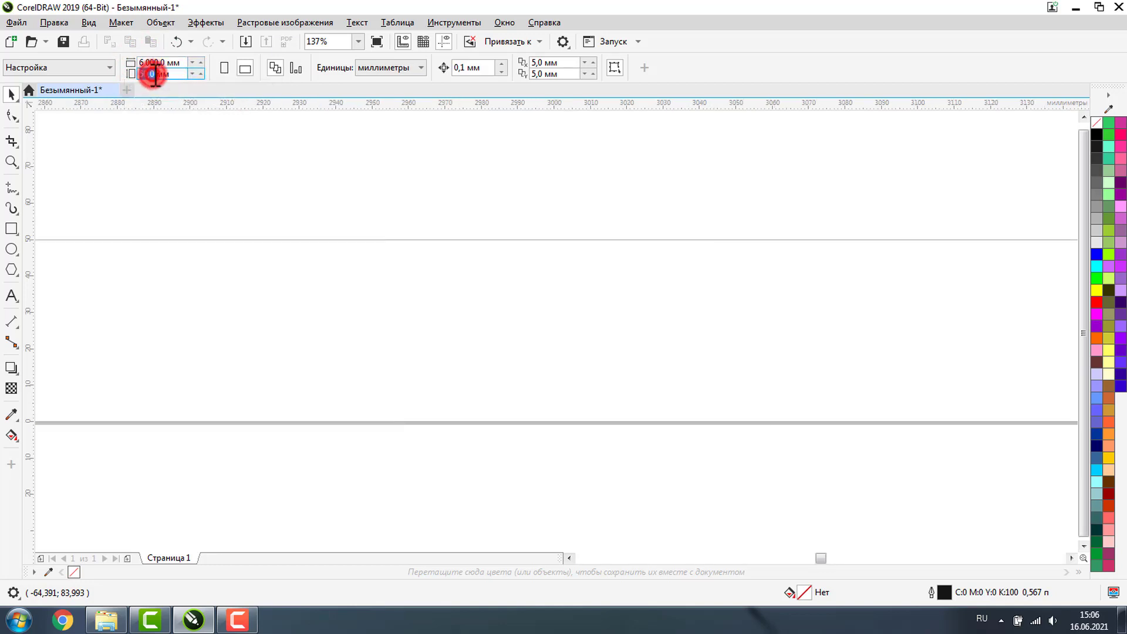
type("300")
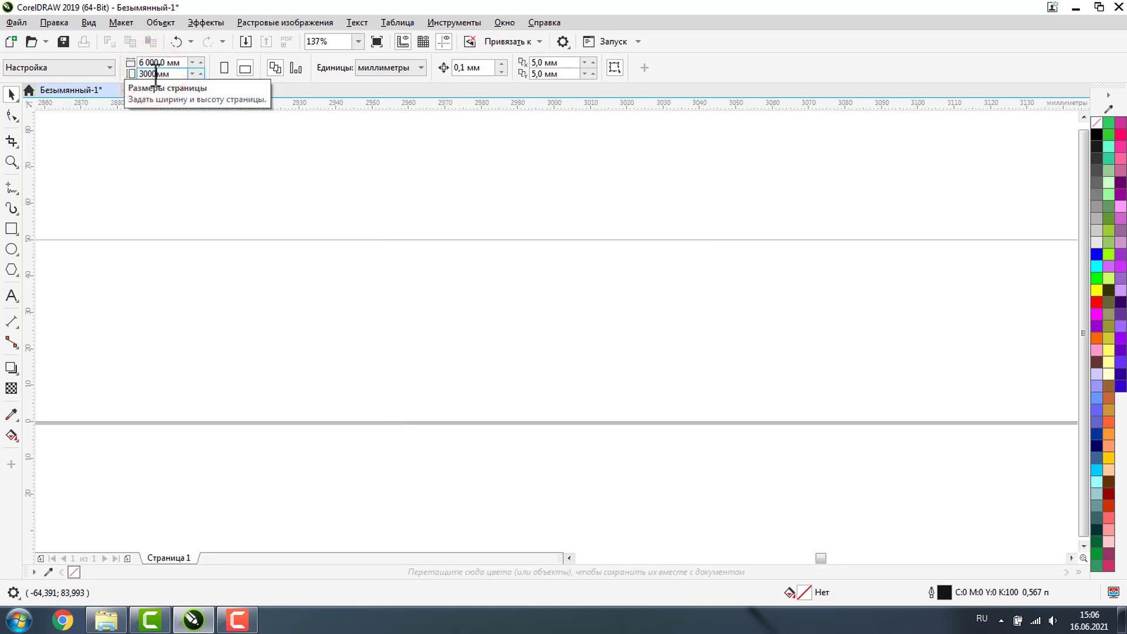
key("Return")
left_click(12, 161)
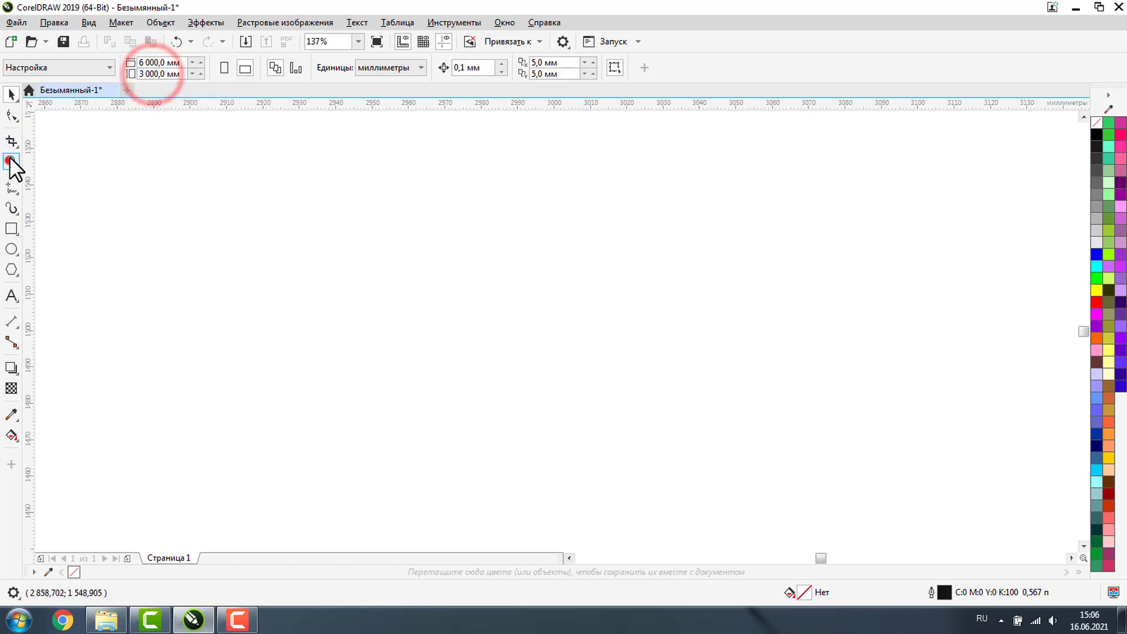
left_click(95, 62)
left_click(11, 93)
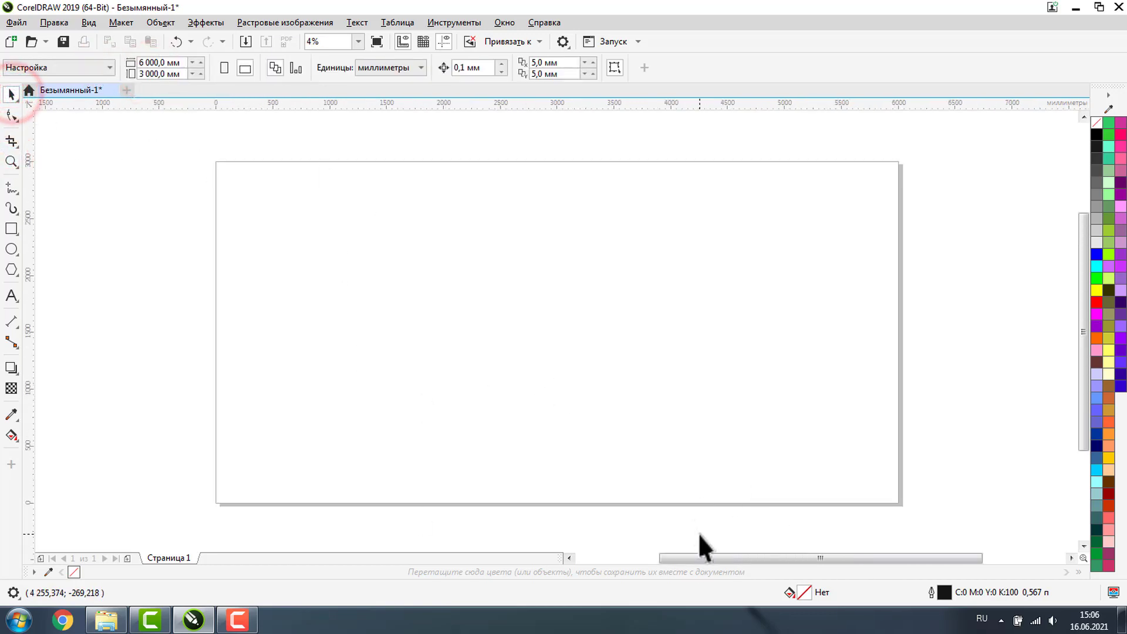
Step: Switch the page to the A4 preset in landscape orientation
left_click(108, 65)
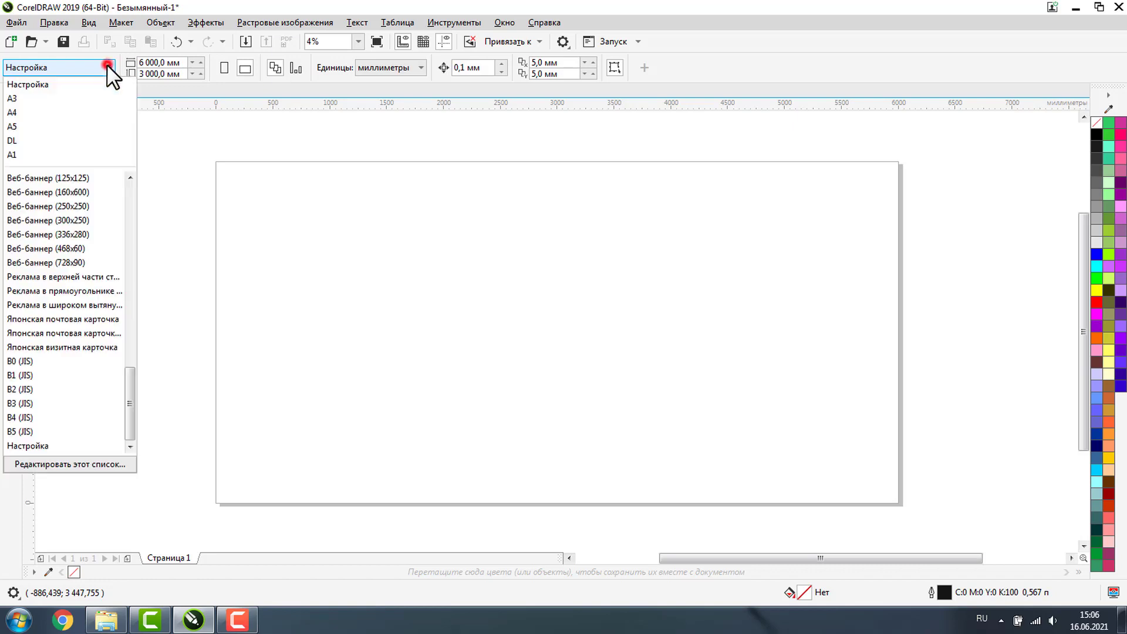
left_click(15, 114)
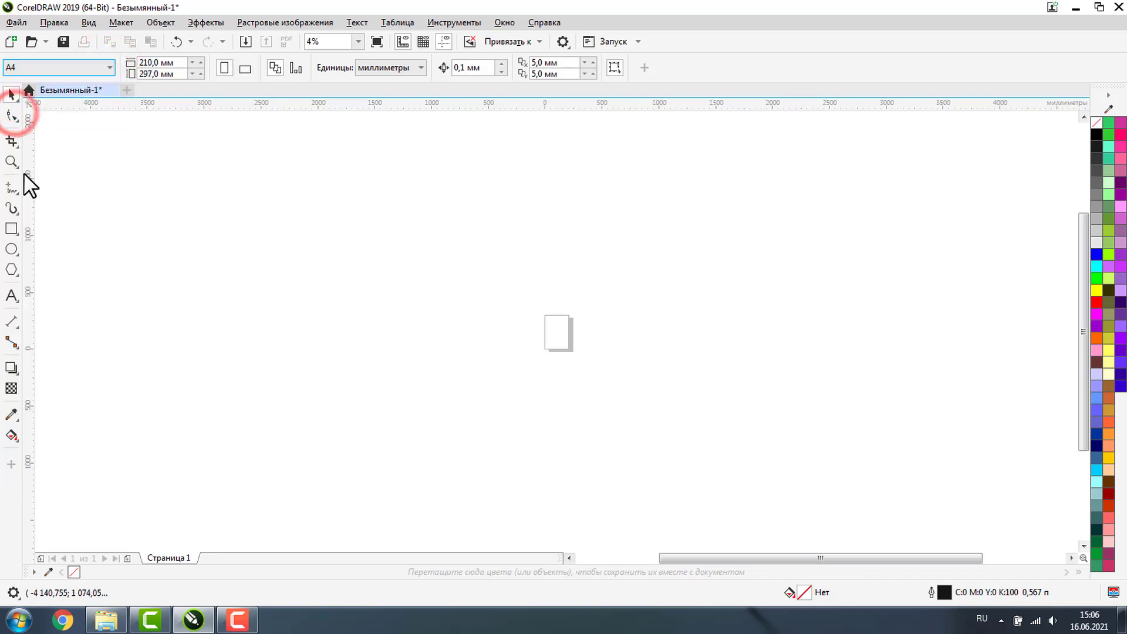
left_click(12, 160)
left_click_drag(532, 301, 621, 372)
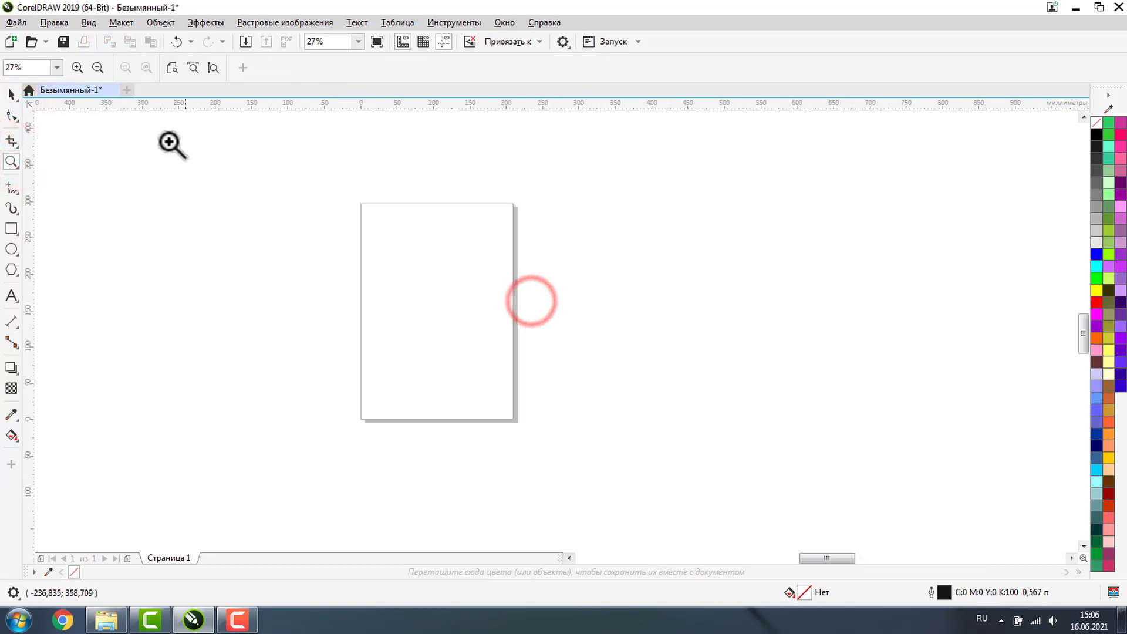
left_click(12, 94)
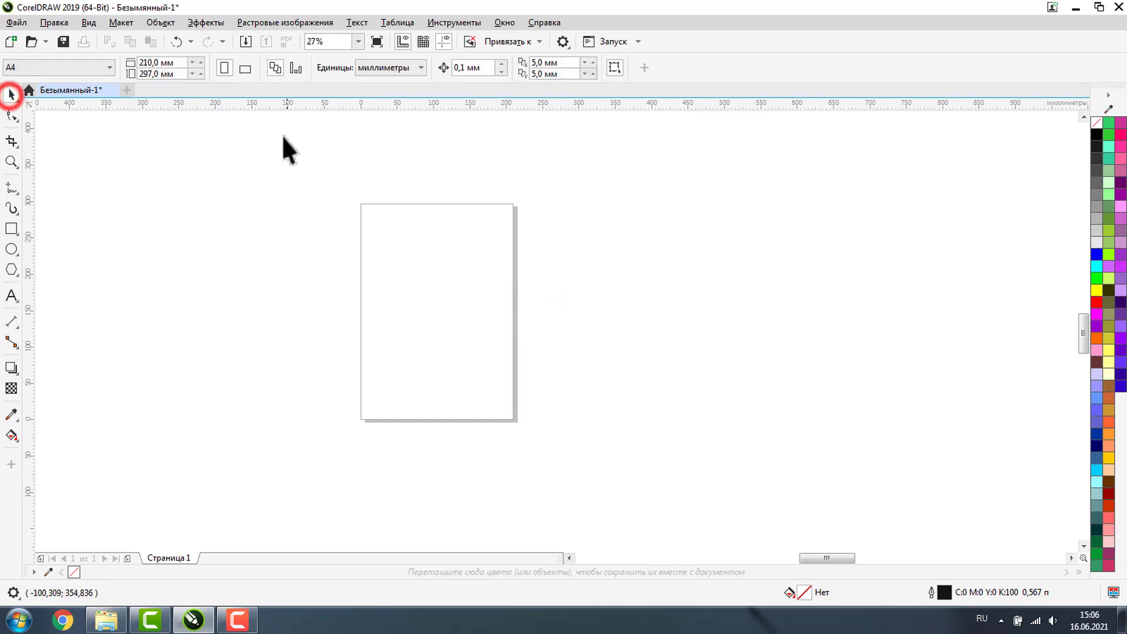
left_click(244, 68)
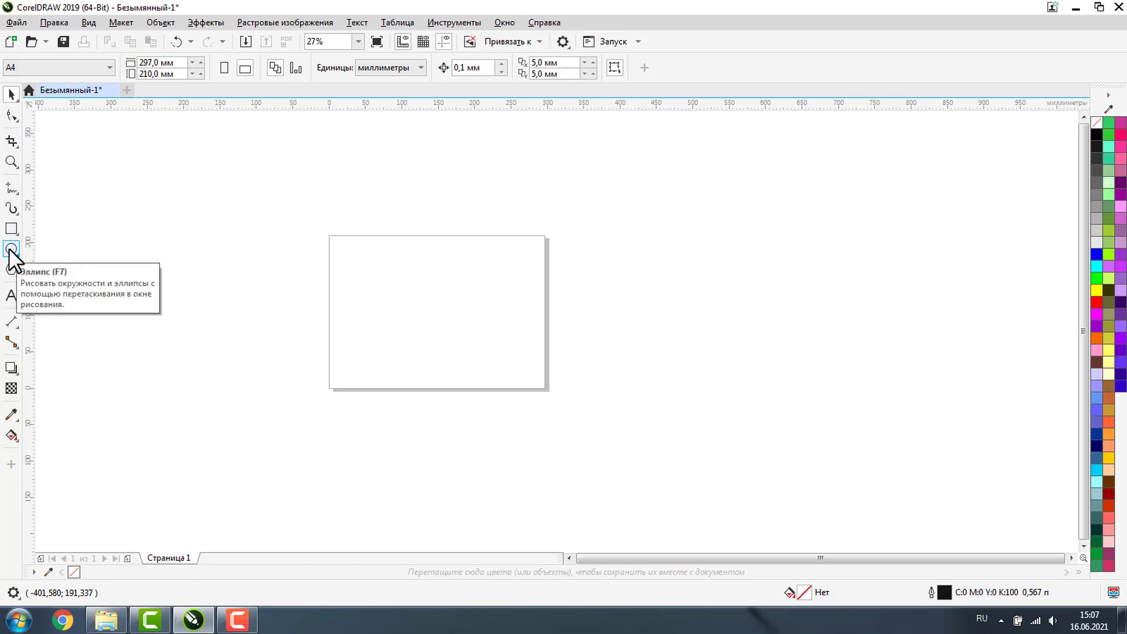
Step: Draw a rectangle about 204 × 124 mm over the page's upper-left corner and an ellipse about 268 × 356 mm over its right edge
left_click(12, 226)
mouse_move(262, 206)
left_mouse_down()
mouse_move(361, 293)
mouse_move(508, 295)
mouse_move(425, 311)
mouse_move(568, 288)
mouse_move(399, 306)
mouse_move(465, 281)
mouse_move(403, 284)
mouse_move(397, 320)
mouse_move(409, 295)
left_mouse_up()
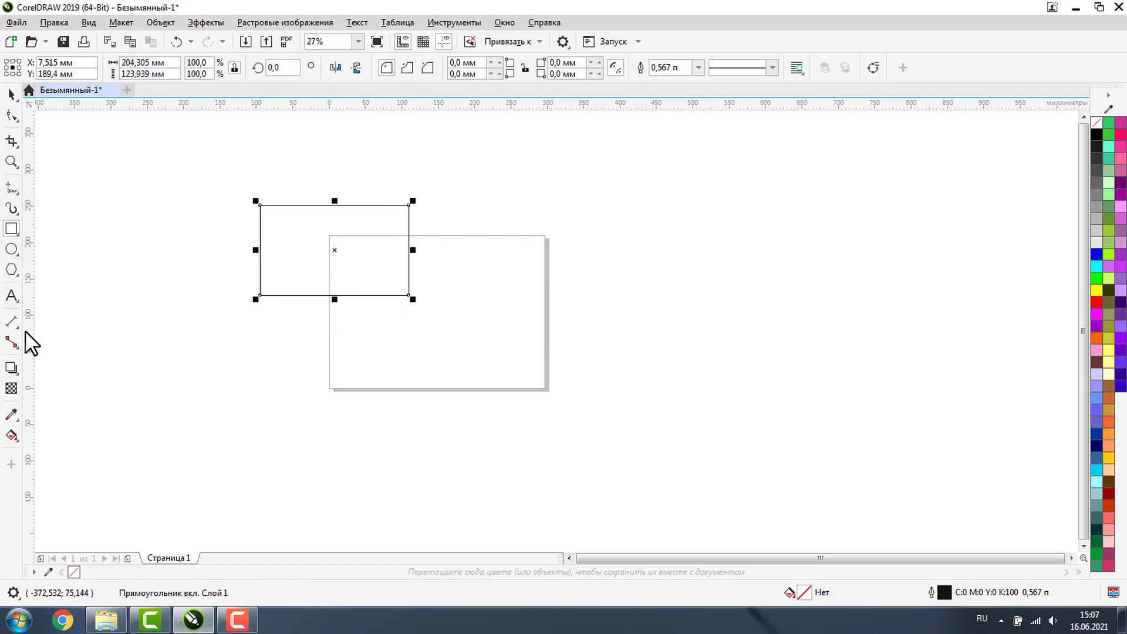
left_click(10, 249)
left_click_drag(440, 205, 643, 472)
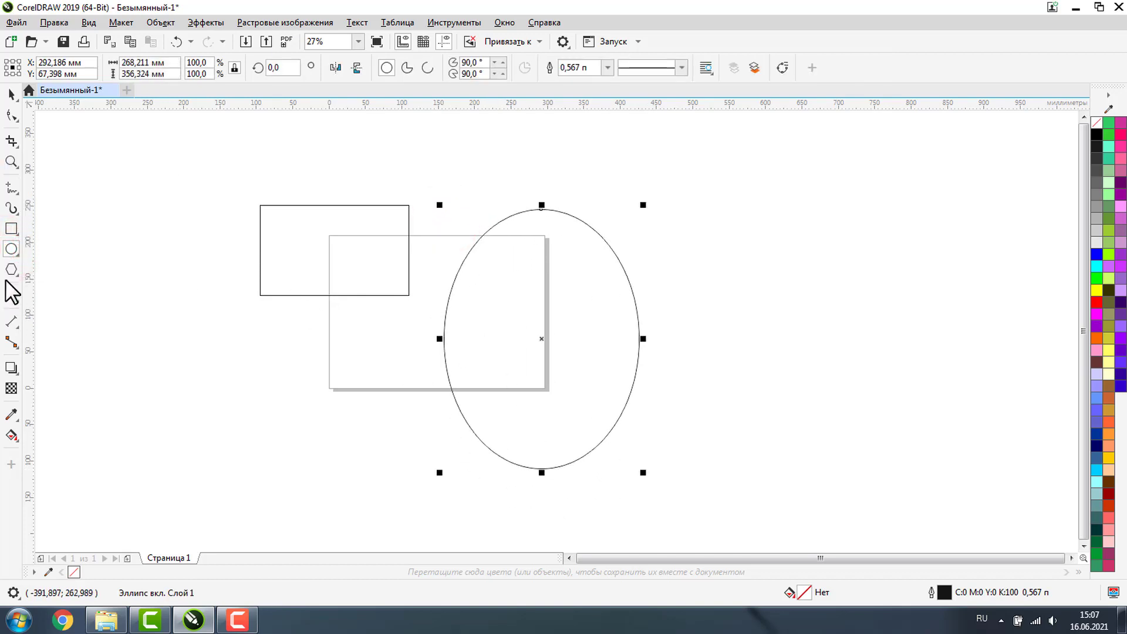
Step: Draw a circle about 165 mm in diameter beside the page's lower-left corner and a square about 174 mm wide beside the rectangle
left_click_drag(187, 335, 307, 441)
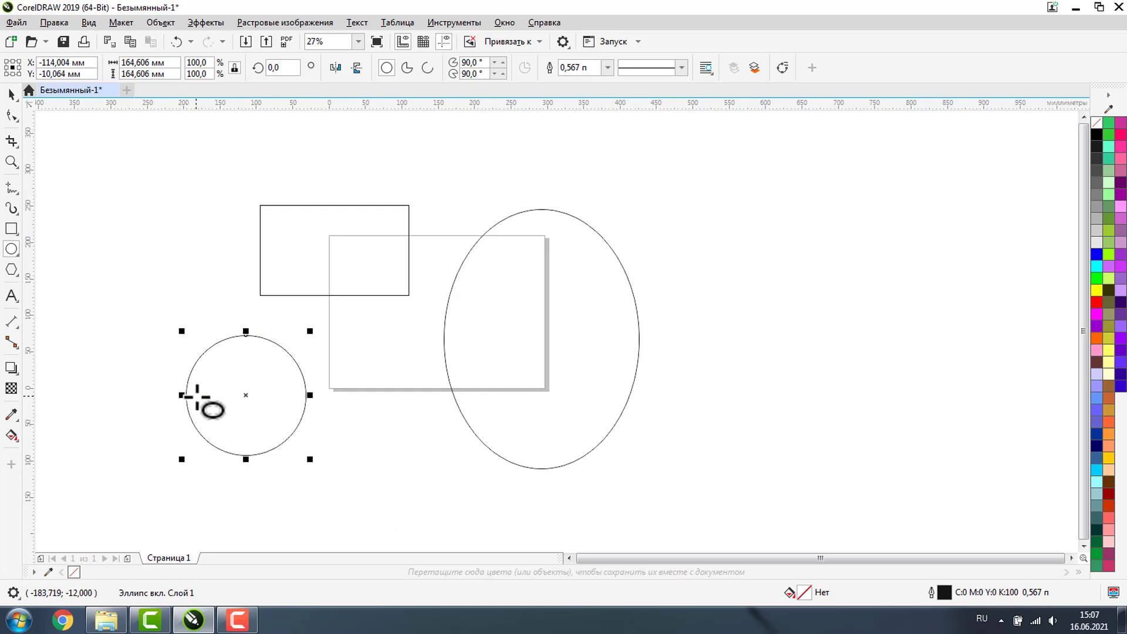
left_click(10, 229)
left_click_drag(111, 179, 239, 293)
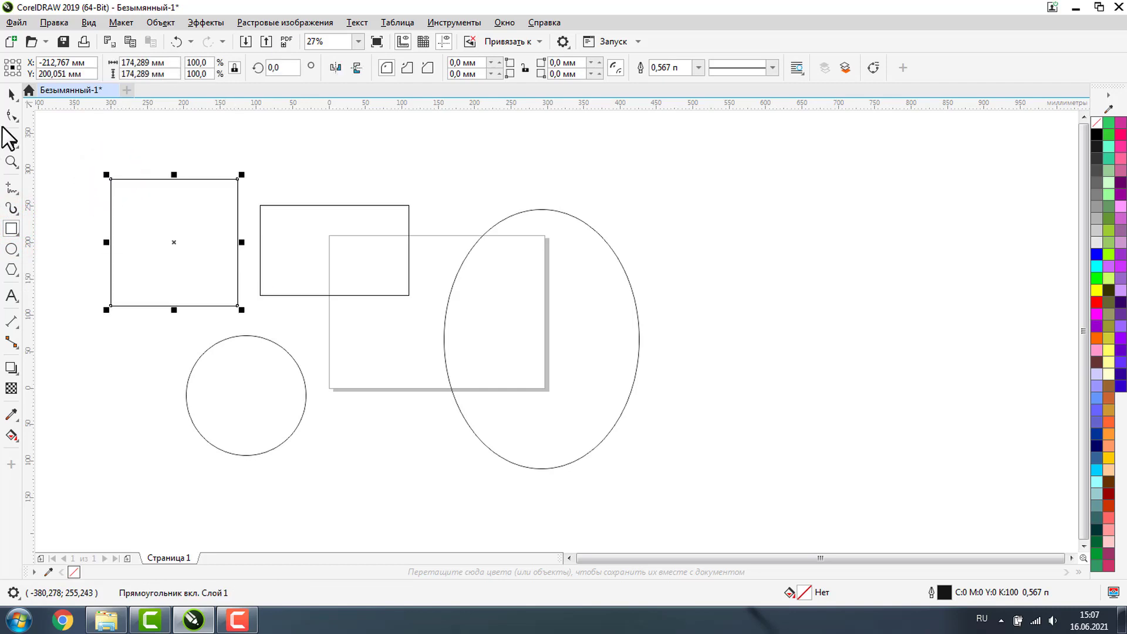
left_click(12, 93)
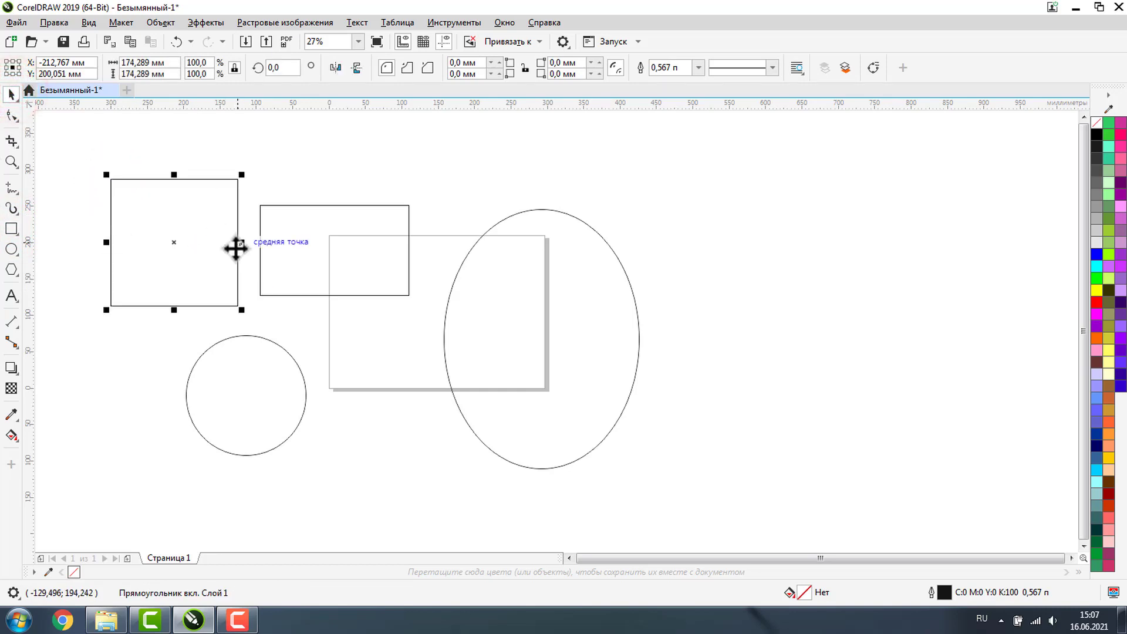
Step: Draw a wide rectangle to the right of the ellipse and a small rectangle about 42 × 37 mm below it
left_click(12, 229)
left_click_drag(653, 187, 836, 275)
left_click_drag(743, 343, 774, 370)
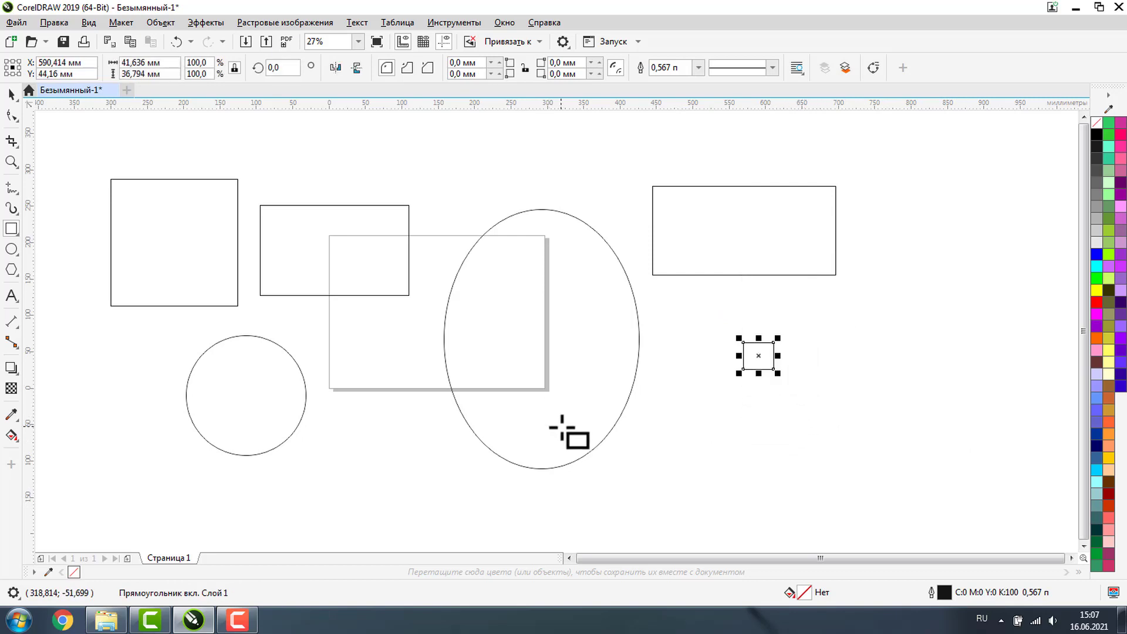
Step: Draw a square about 199 mm wide from its centre near the ellipse's lower right, and shrink it about its centre to about 77 mm
left_click_drag(667, 408, 740, 445)
key("space")
scroll(741, 286, "down", 2)
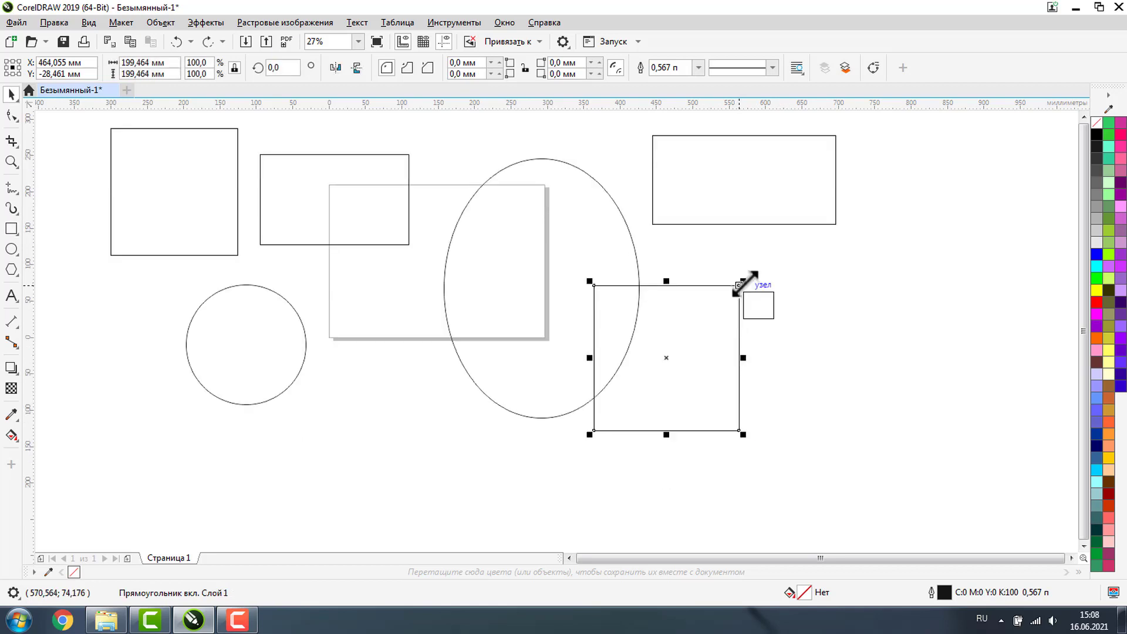
left_click_drag(741, 286, 698, 329)
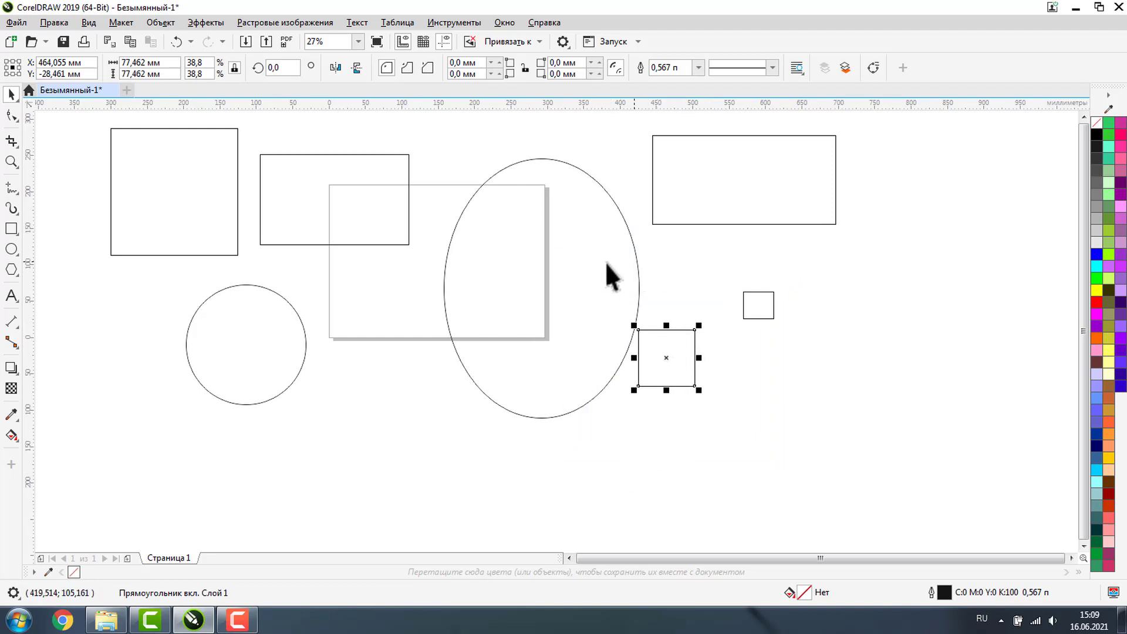
Step: Try blue, green and pink fills on the shrunken square and the rectangle over the page's upper-left corner, ending with orange #FF9966
left_click(347, 184, "shift")
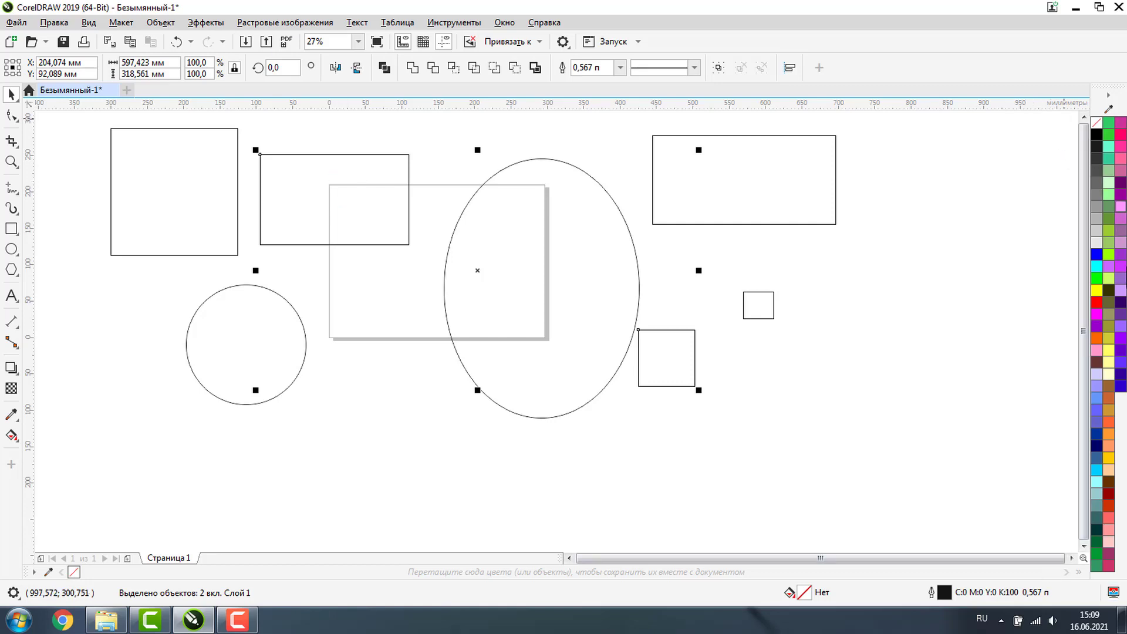
left_click(1096, 471)
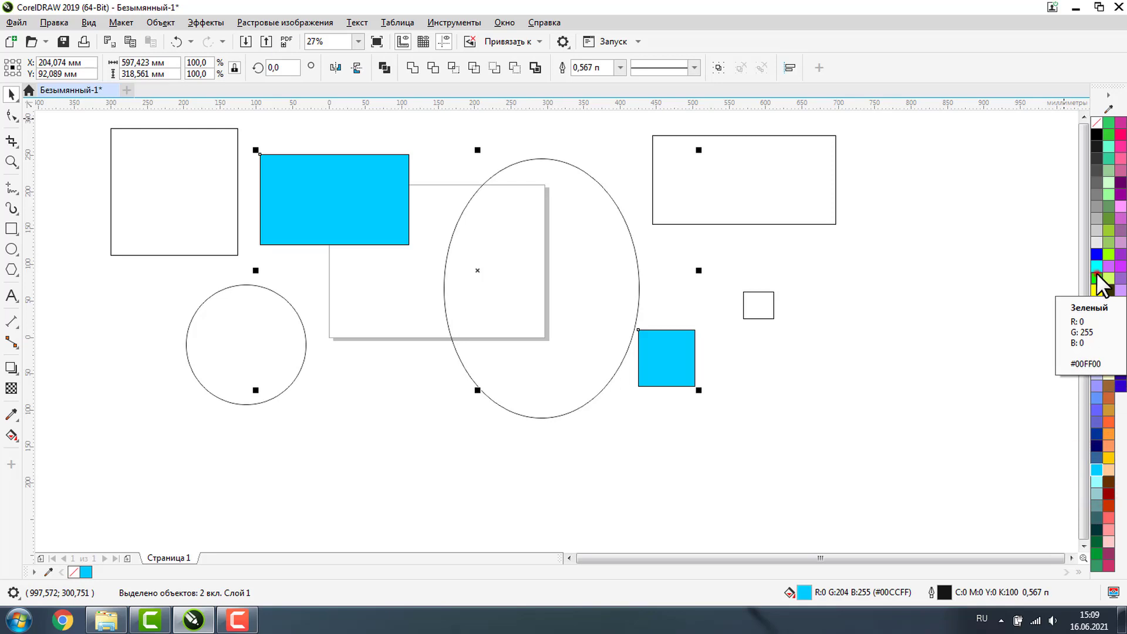
left_click(1096, 277)
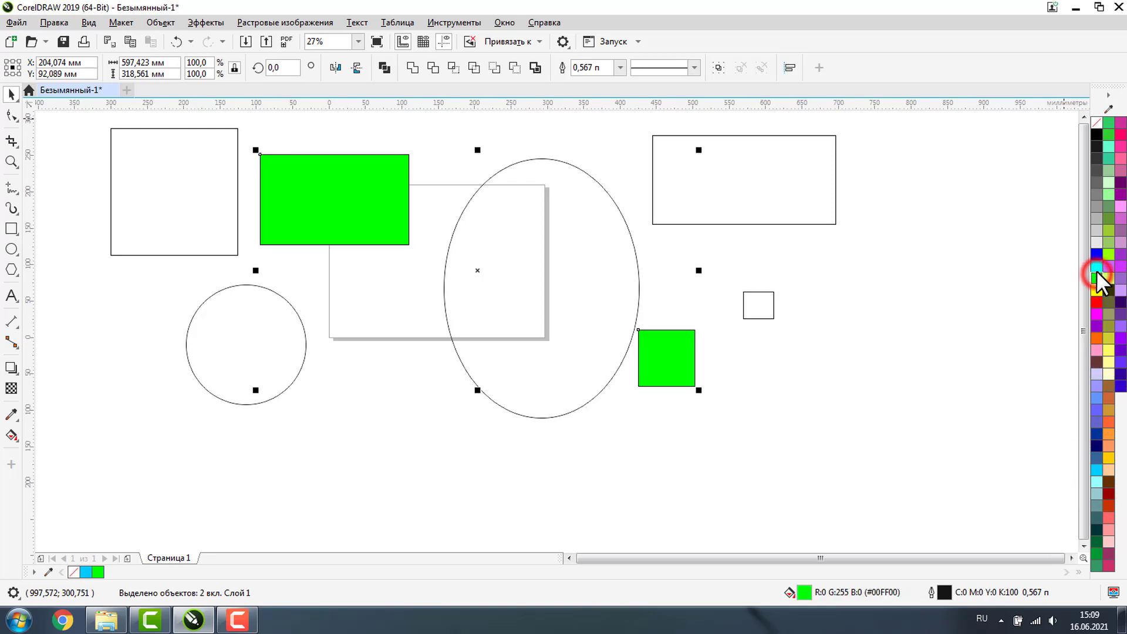
left_click(1121, 207)
left_click(1109, 449)
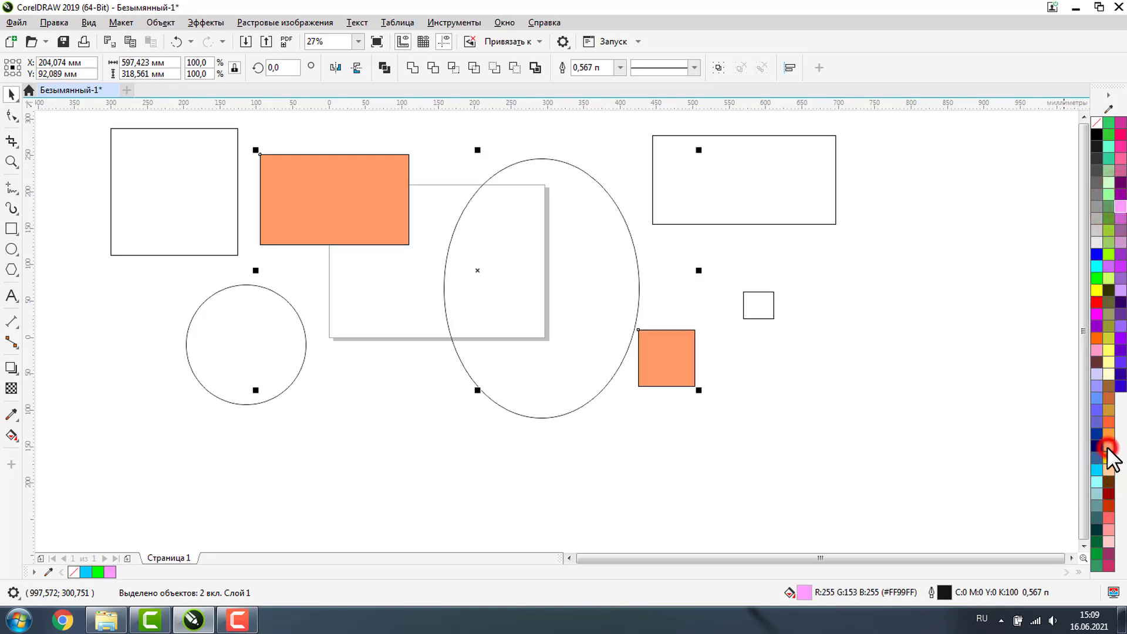
Step: Try a #FF0066 outline on the two orange shapes, settle on dark blue #003399, and set the outline width to 40 pt
right_click(1118, 135)
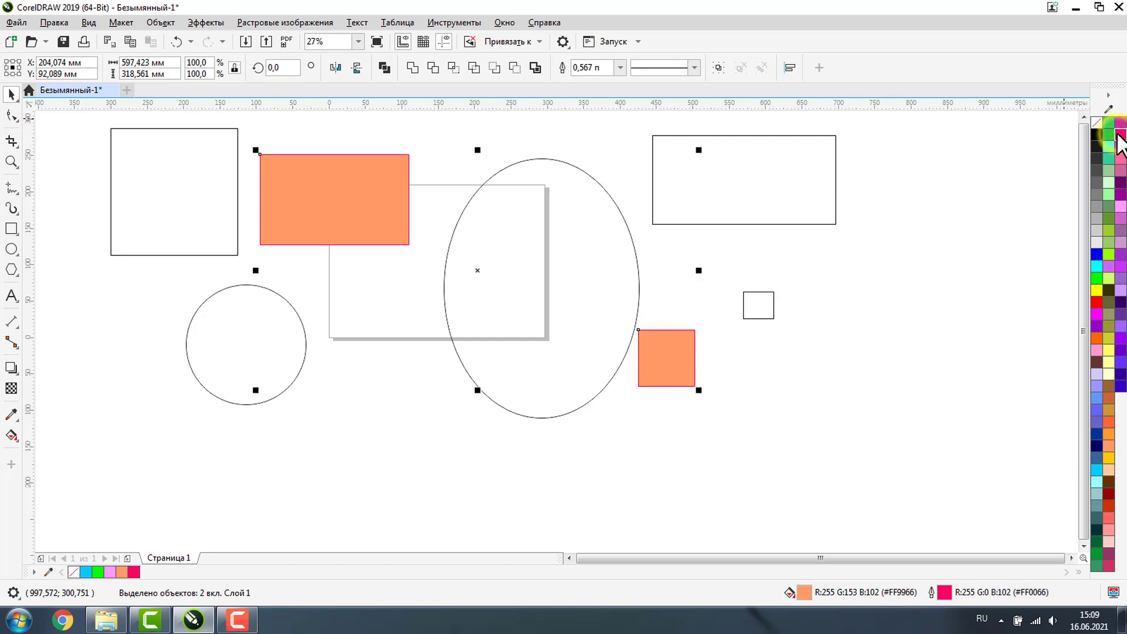
right_click(1097, 435)
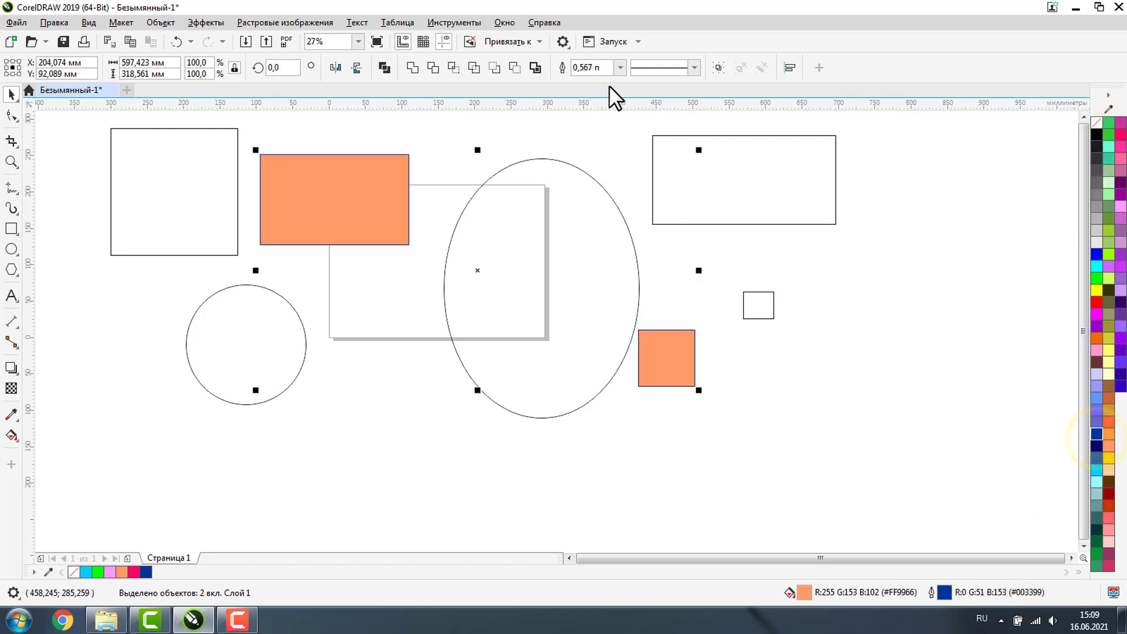
double_click(589, 68)
type("40")
key("Return")
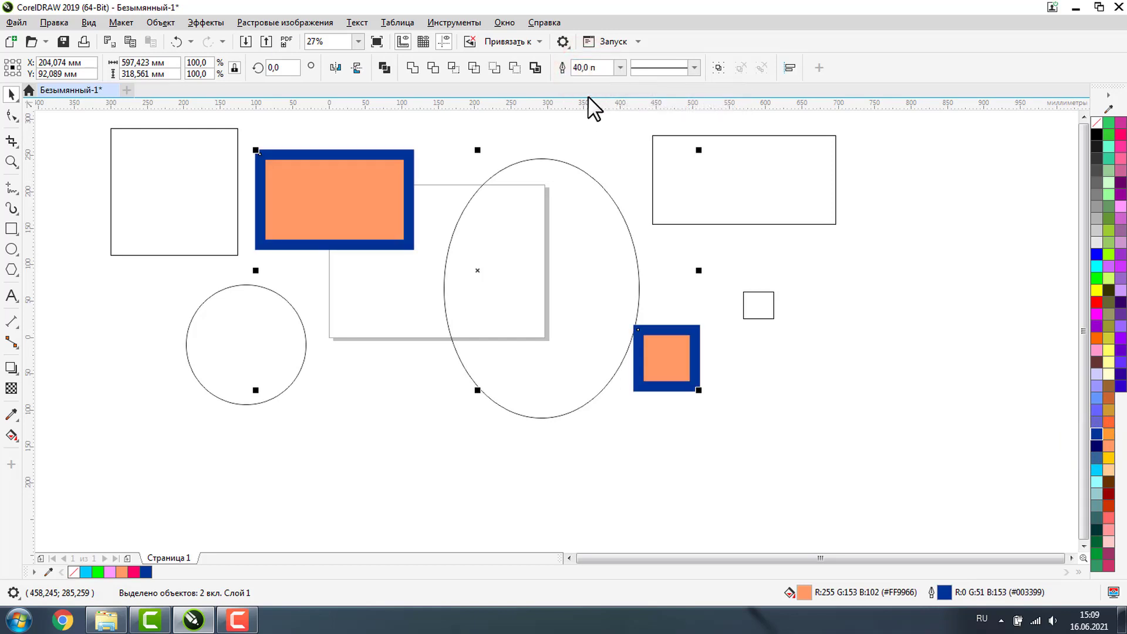
Step: Fill the large ellipse with yellow #FFFF00 and colour its outline #FF0066
left_click(904, 335)
left_click(511, 241)
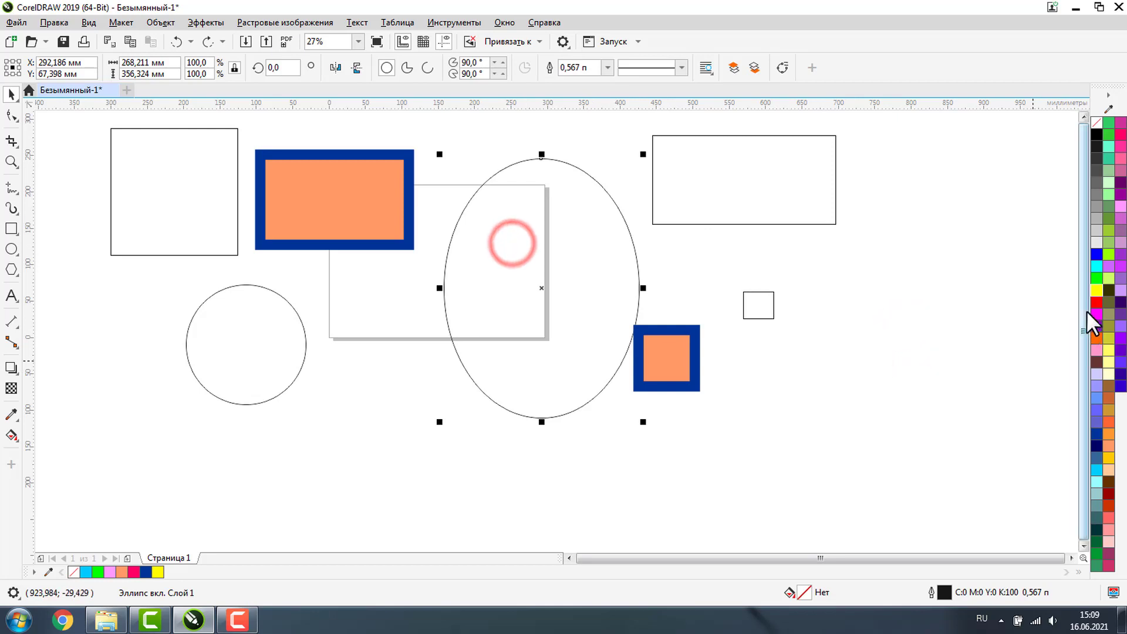
left_click(1096, 291)
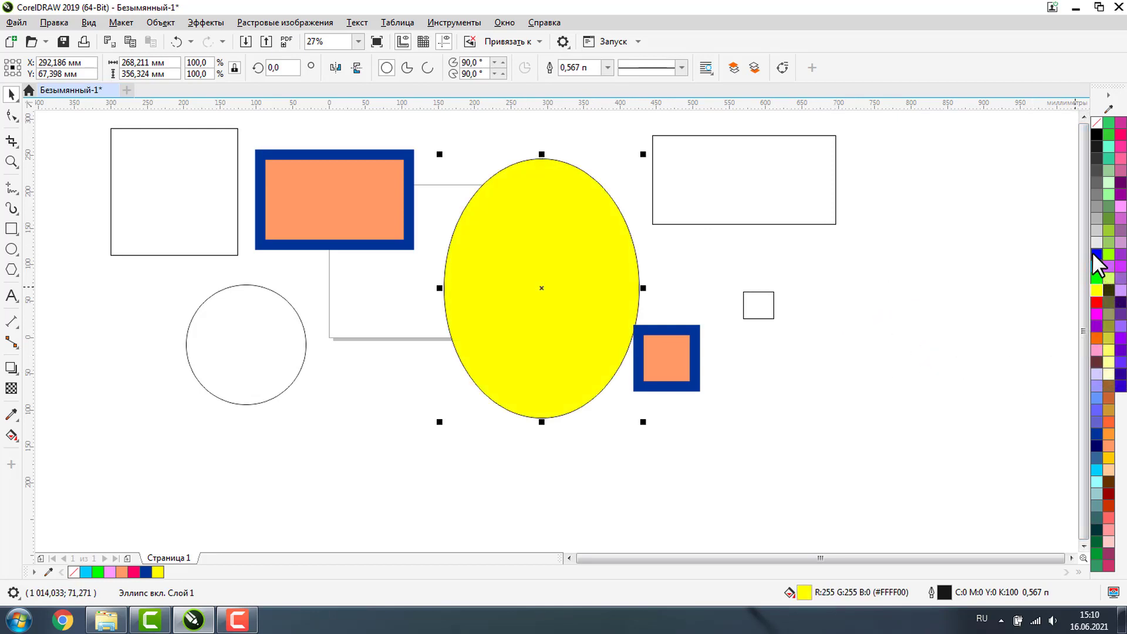
right_click(1119, 135)
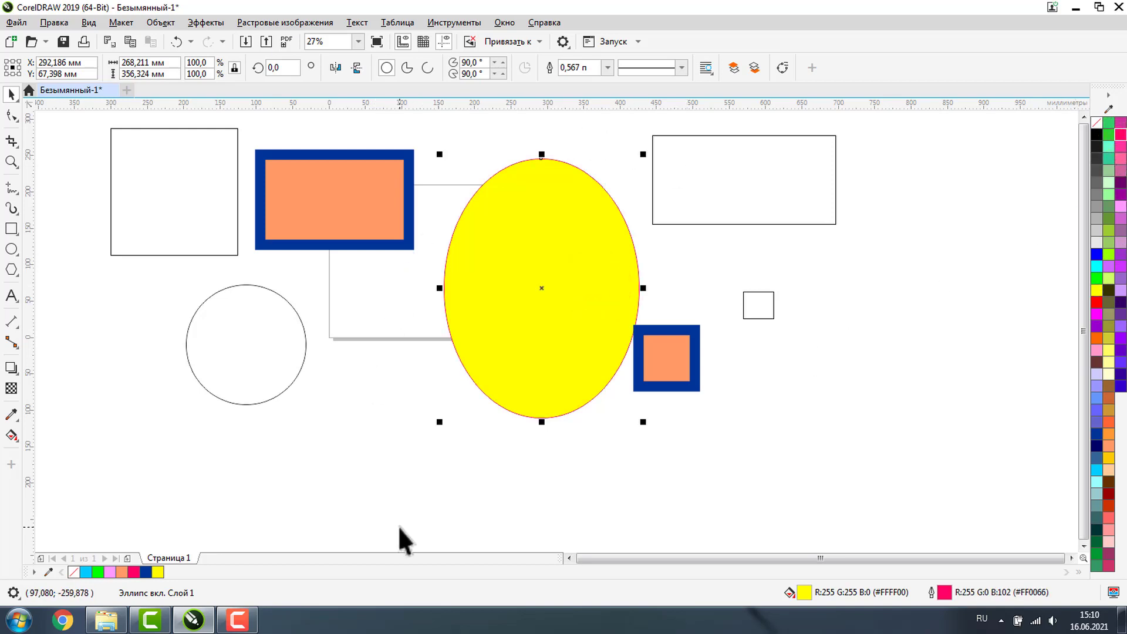
Step: Remove both the fill and the outline from the large ellipse
left_click(1096, 123)
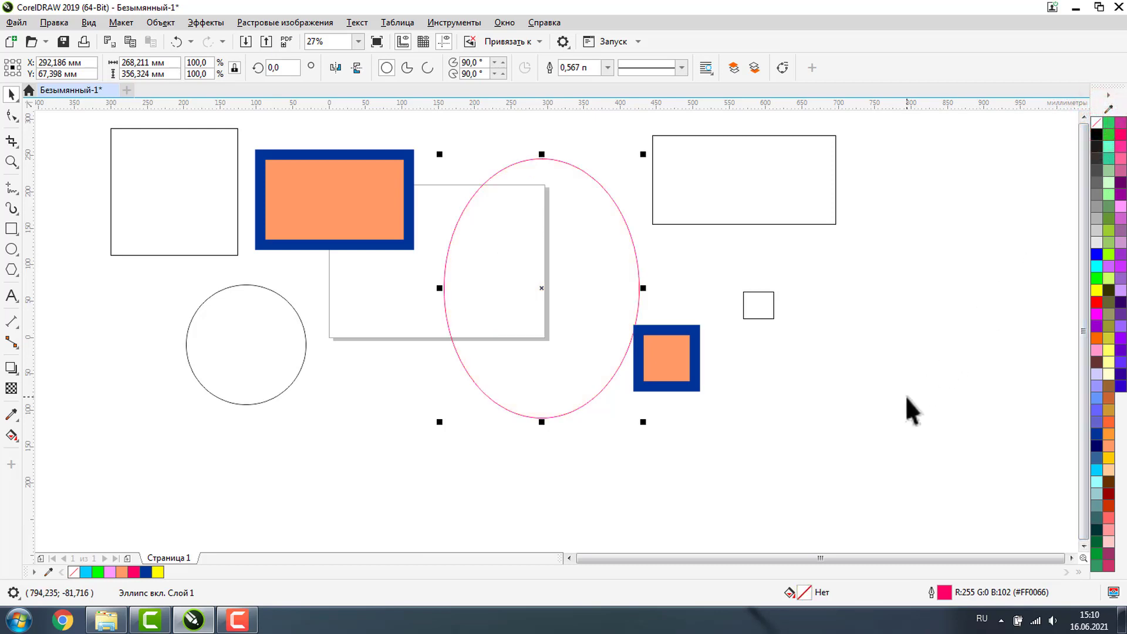
right_click(1099, 122)
Step: Fill the large rectangle to the right of the page with lime green #99FF00 and set its outline width to 40 pt
left_click(740, 167)
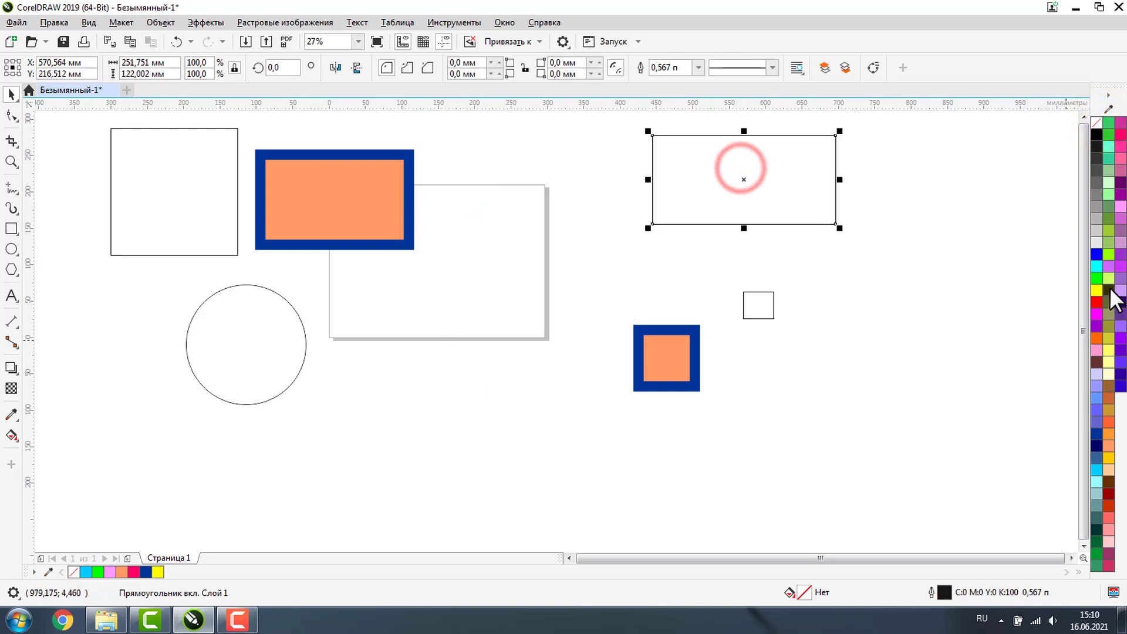
left_click(1111, 255)
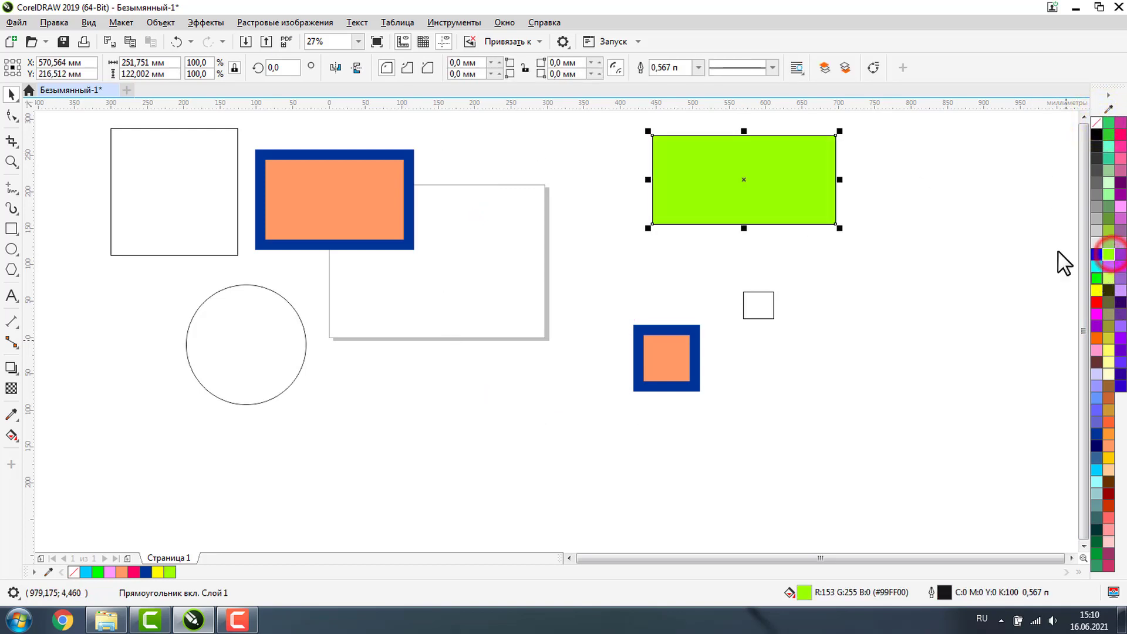
double_click(664, 68)
type("40")
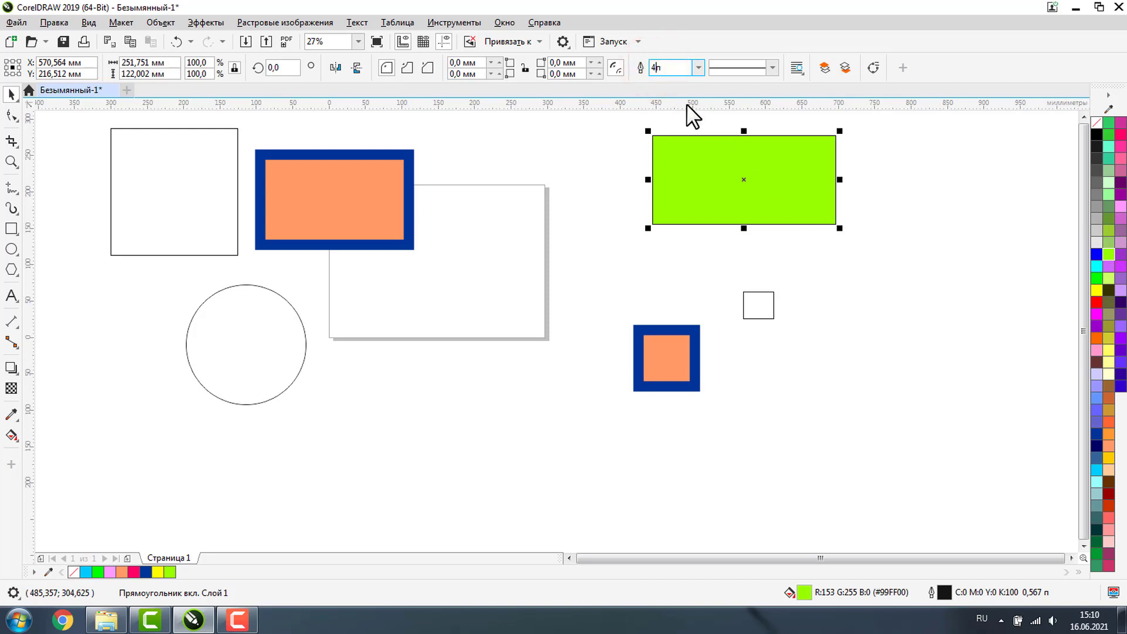
key("Return")
Step: Give the circle a brown #663333 outline with a dotted line style, 40 pt width and rounded line caps
left_click(232, 308)
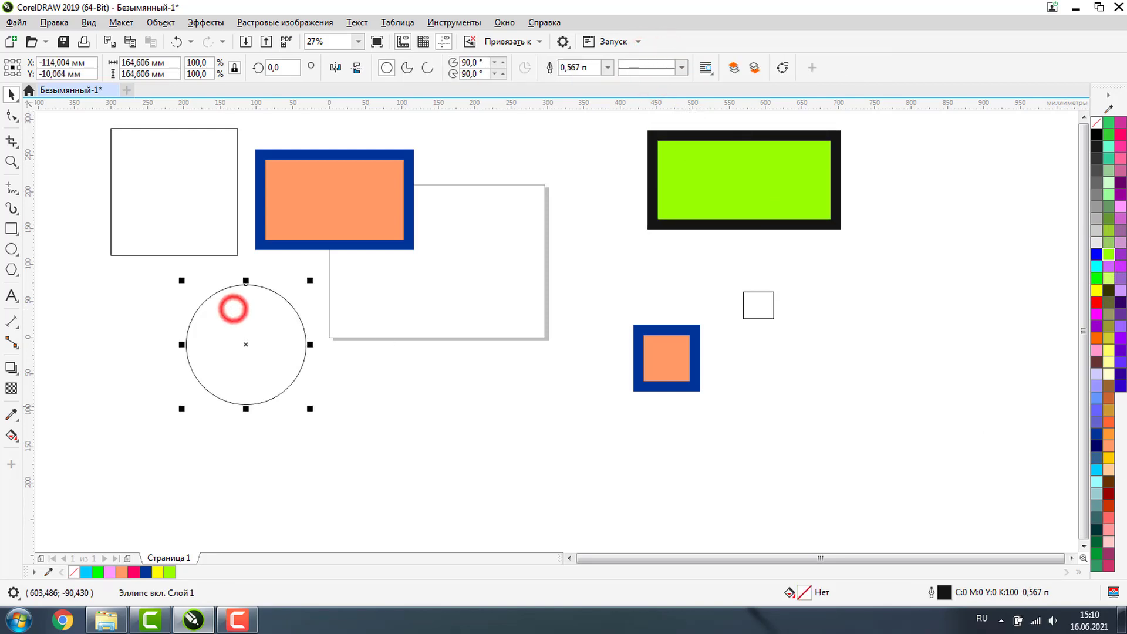
right_click(1097, 361)
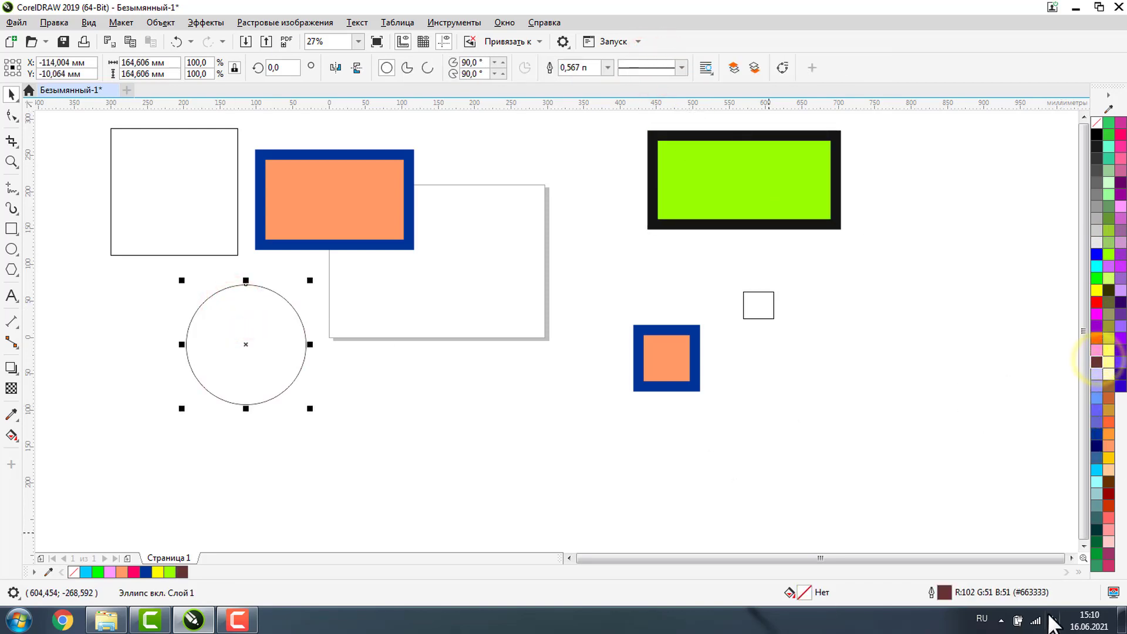
double_click(944, 593)
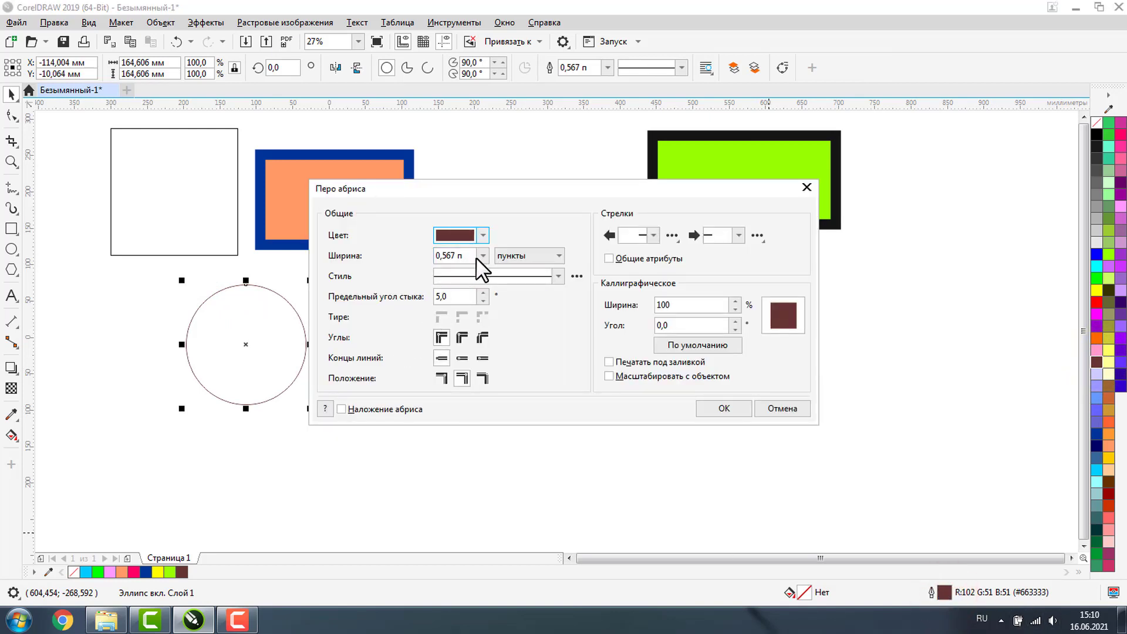
left_click(558, 276)
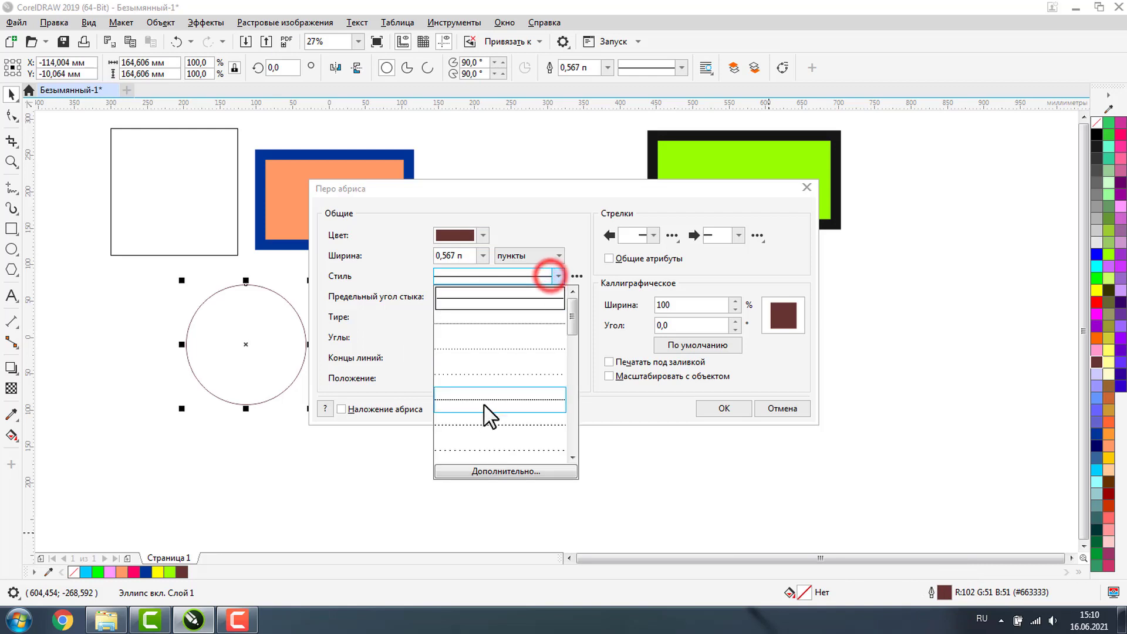
left_click(483, 382)
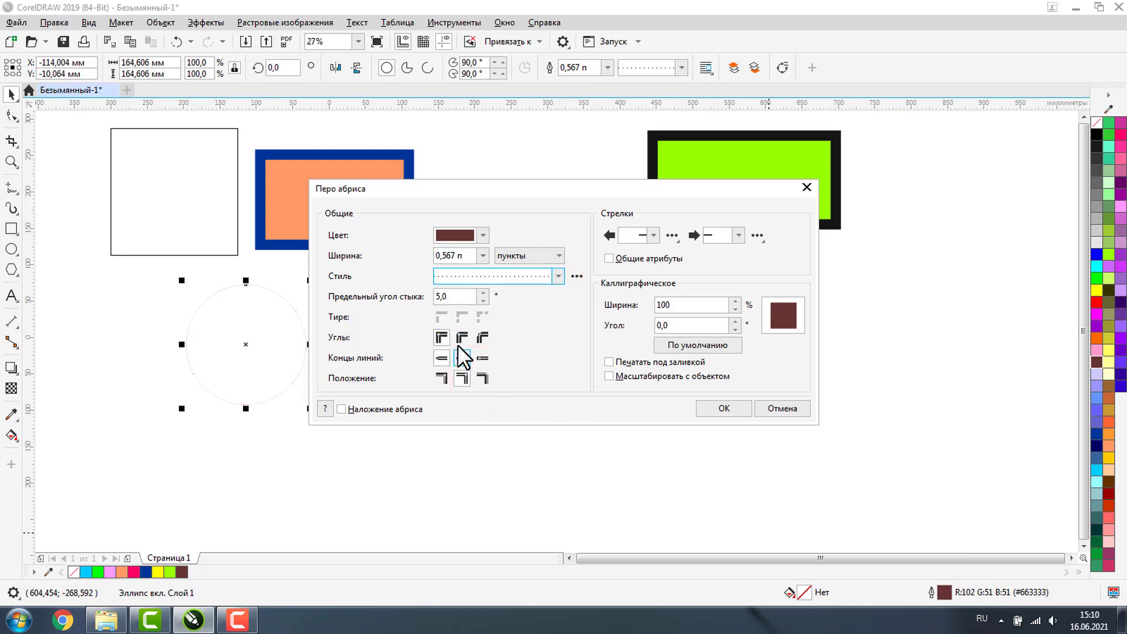
double_click(449, 257)
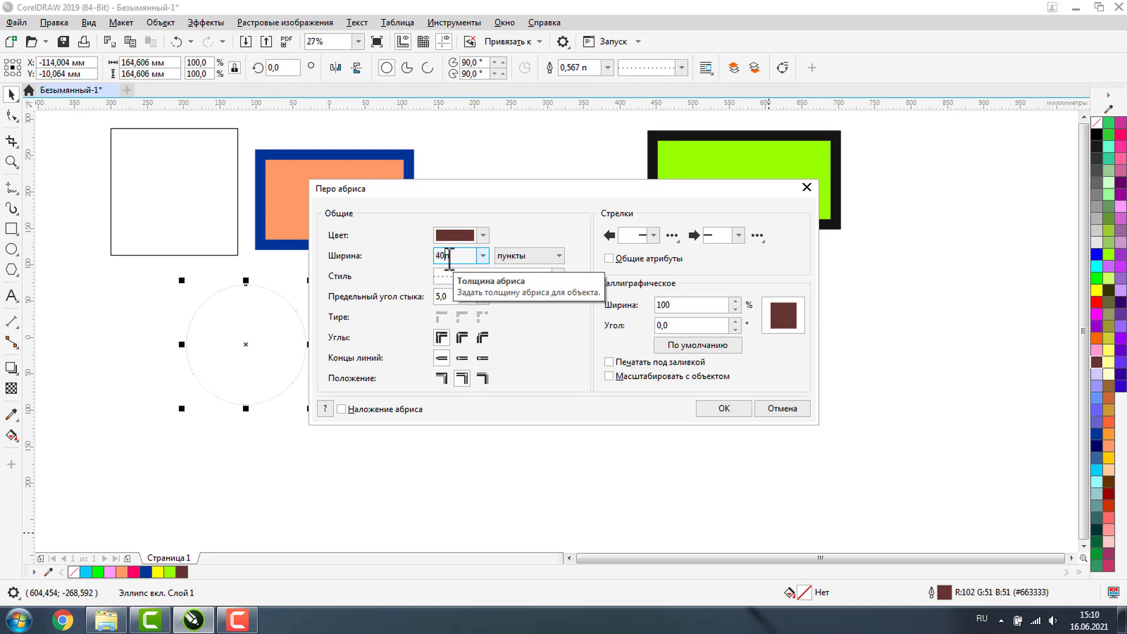
left_click(462, 378)
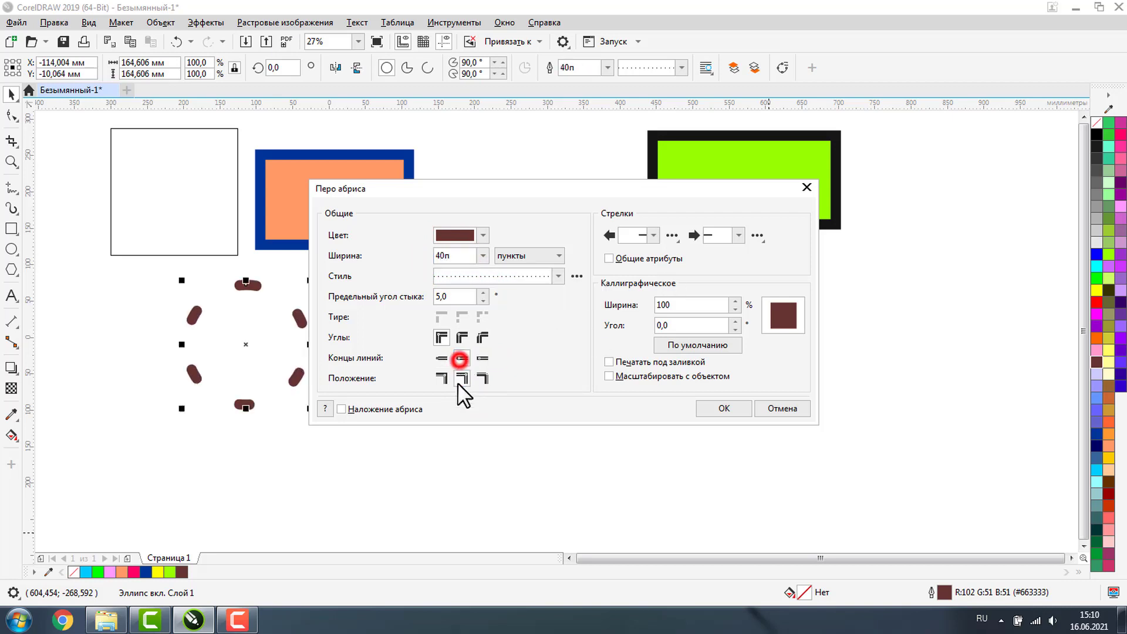
left_click(709, 410)
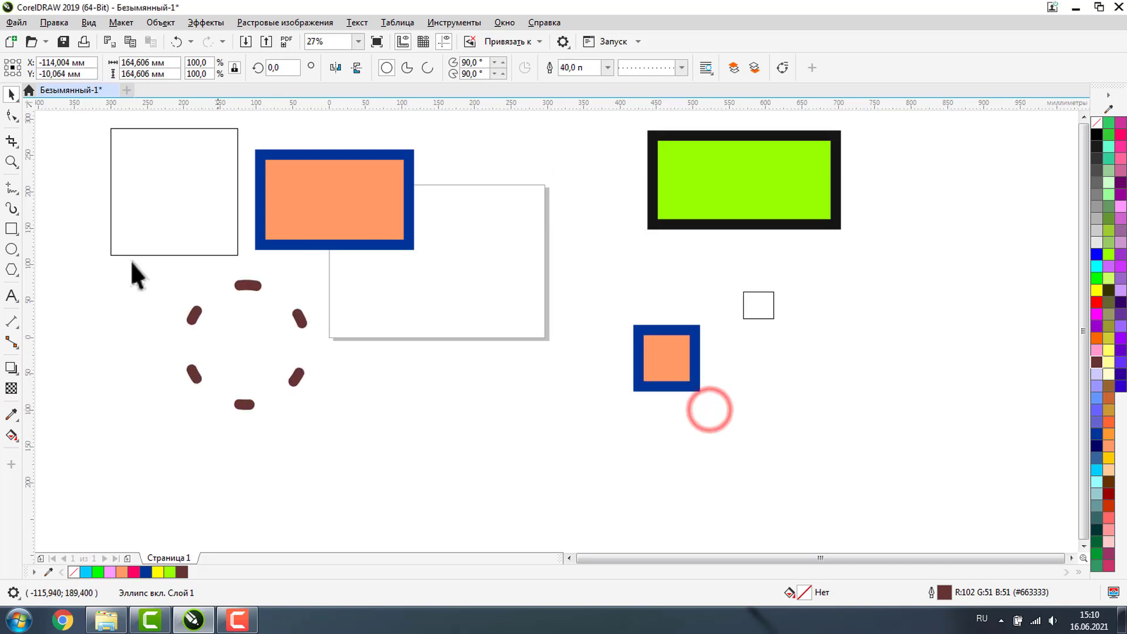
Step: Colour the outline of the large empty square orange #FF6600 and set its width to 50 pt
left_click(129, 221)
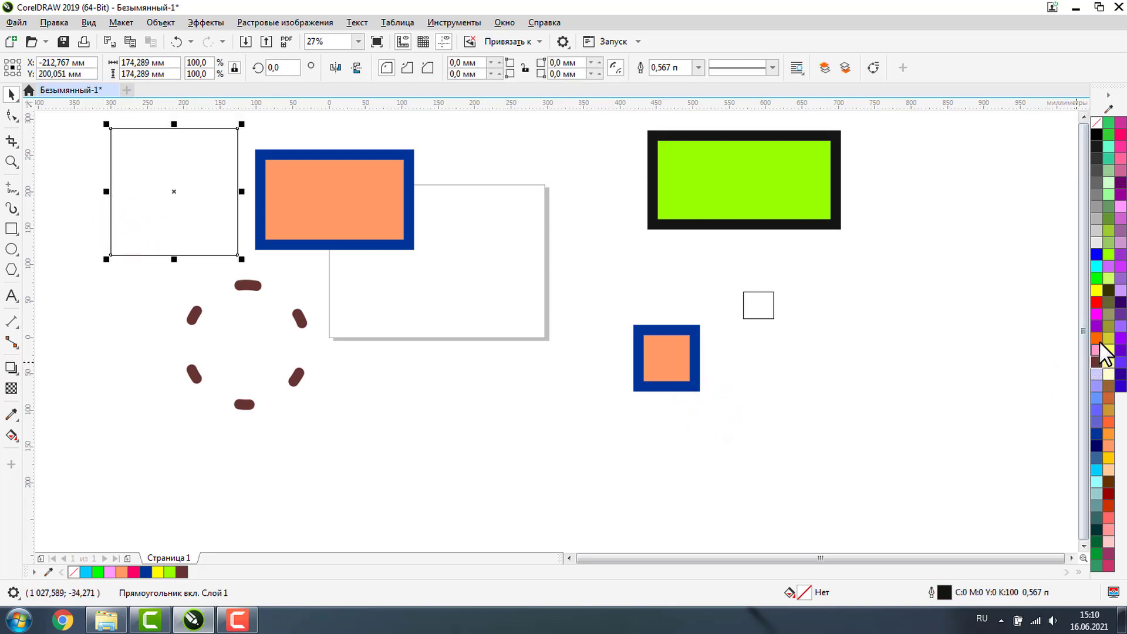
right_click(1098, 339)
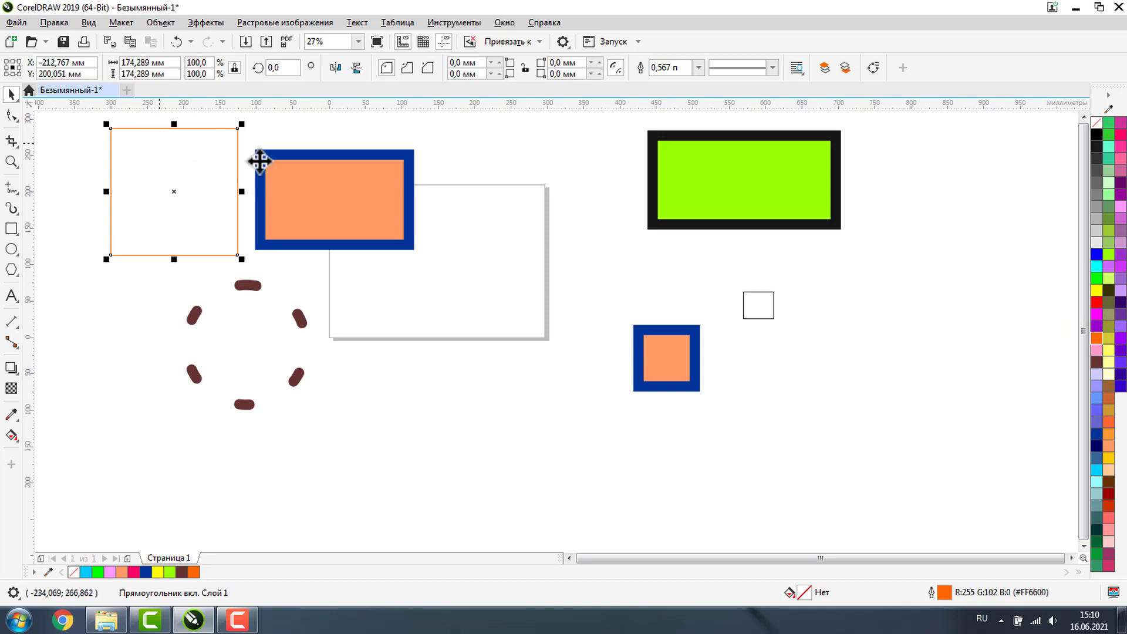
left_click(656, 68)
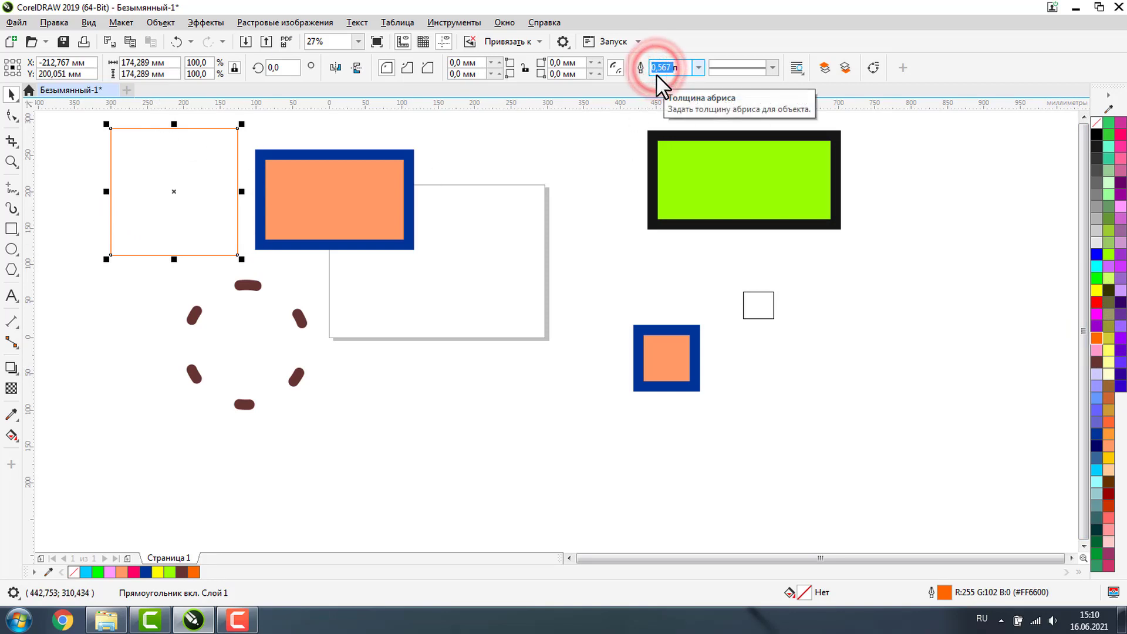
type("50")
key("Return")
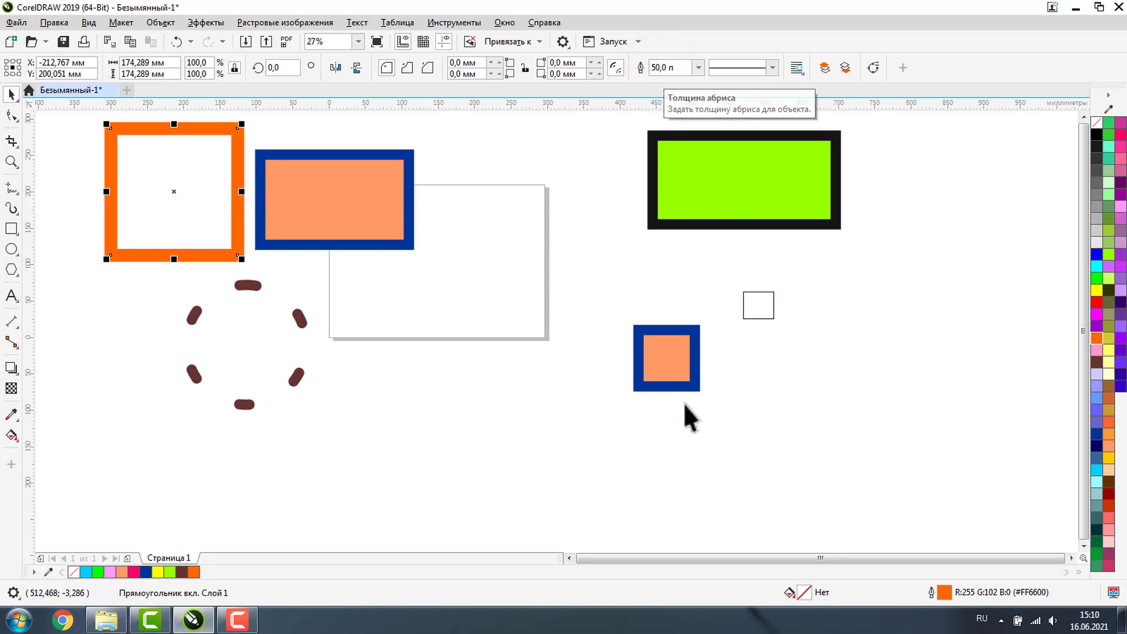
Step: Thicken the orange square's outline to 100 pt and move the square up and away from the neighbouring blue-outlined rectangle
left_click(750, 302)
left_click(659, 68)
left_click(193, 160)
left_click(659, 68)
type("100")
key("Return")
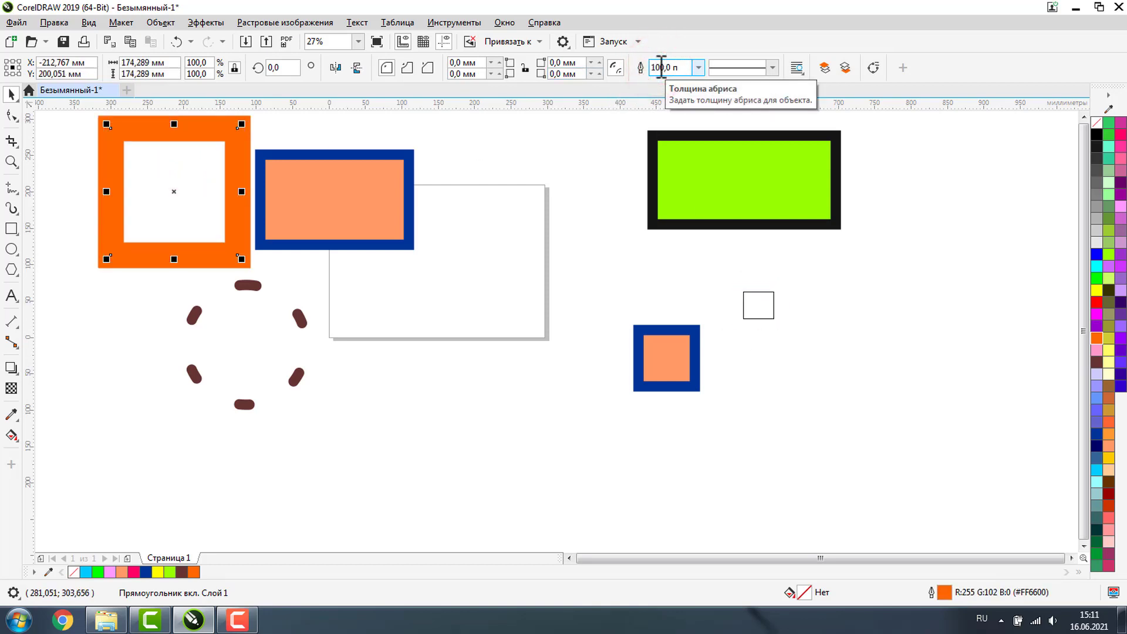
left_click_drag(211, 206, 162, 157)
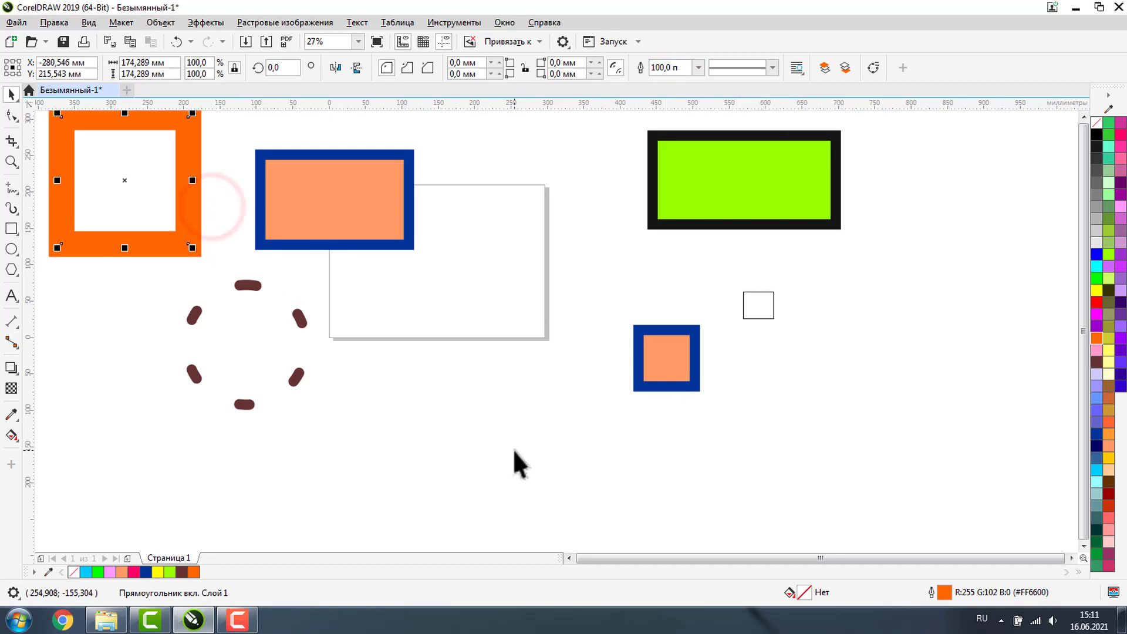
Step: Create a rectangle exactly matching the 297 × 210 mm page
left_click(9, 93)
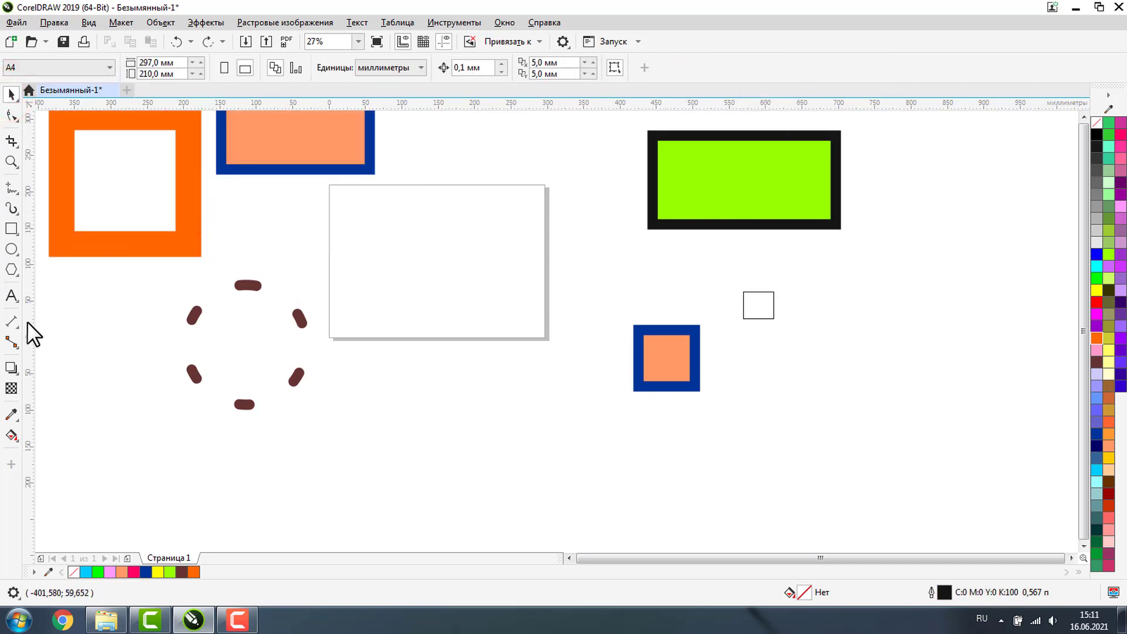
double_click(16, 228)
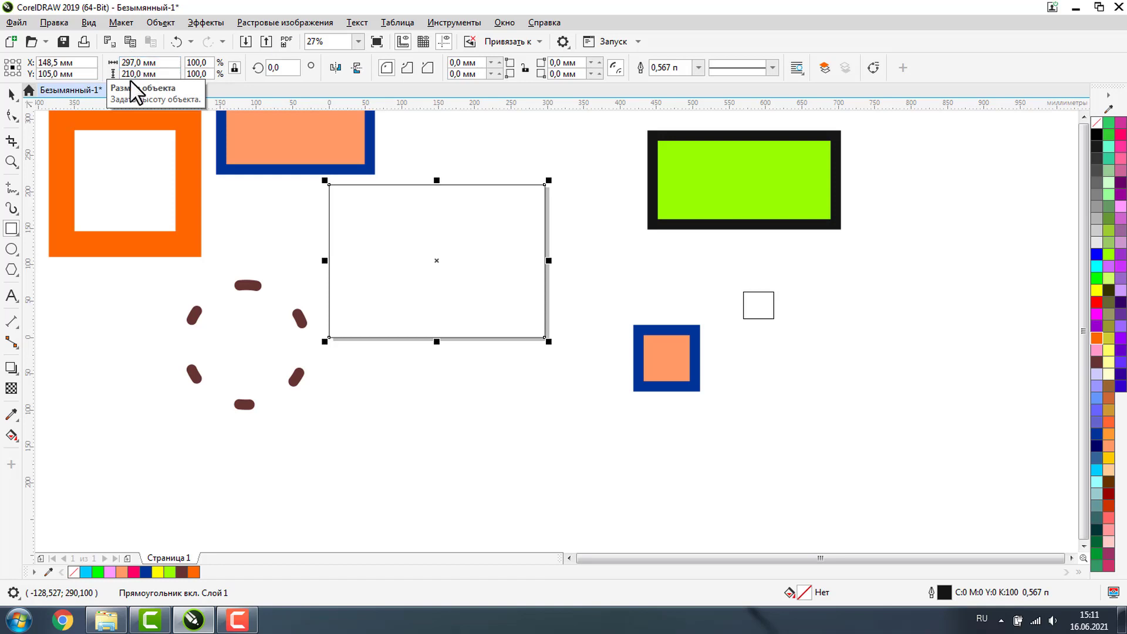
key("space")
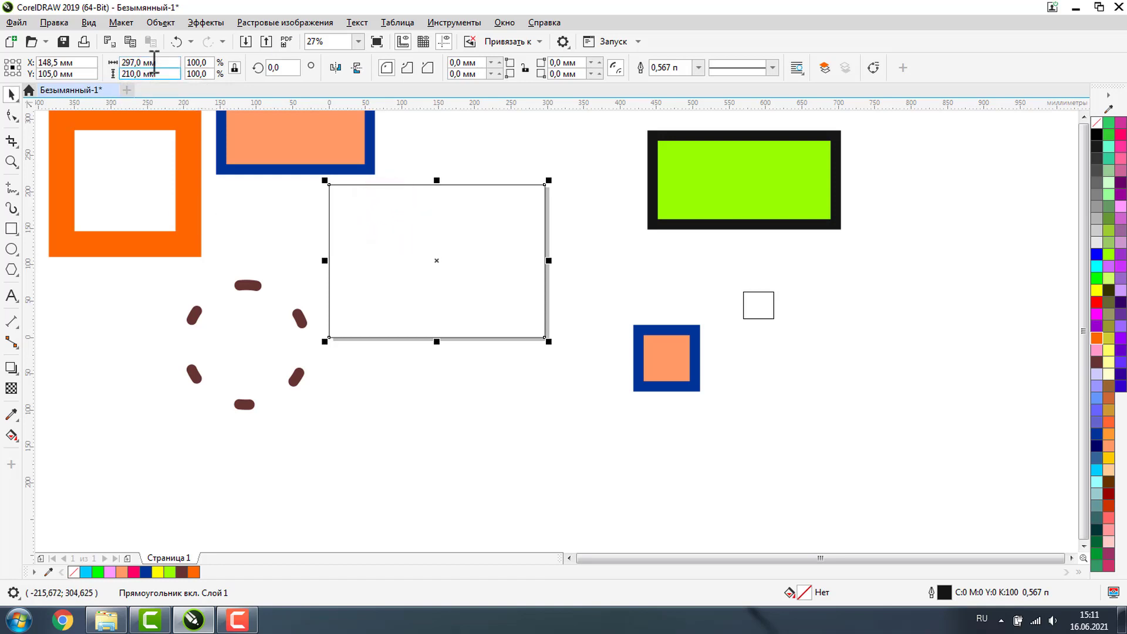
Step: Select all objects in the drawing at once and view them together
left_click(131, 143)
left_click(281, 154)
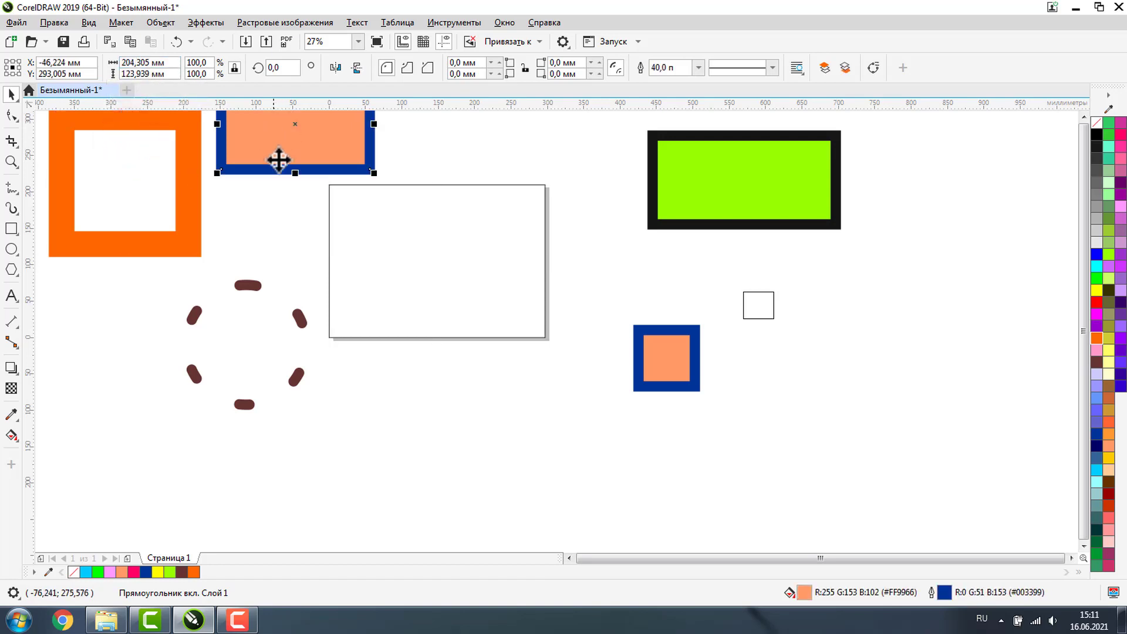
left_click(341, 404)
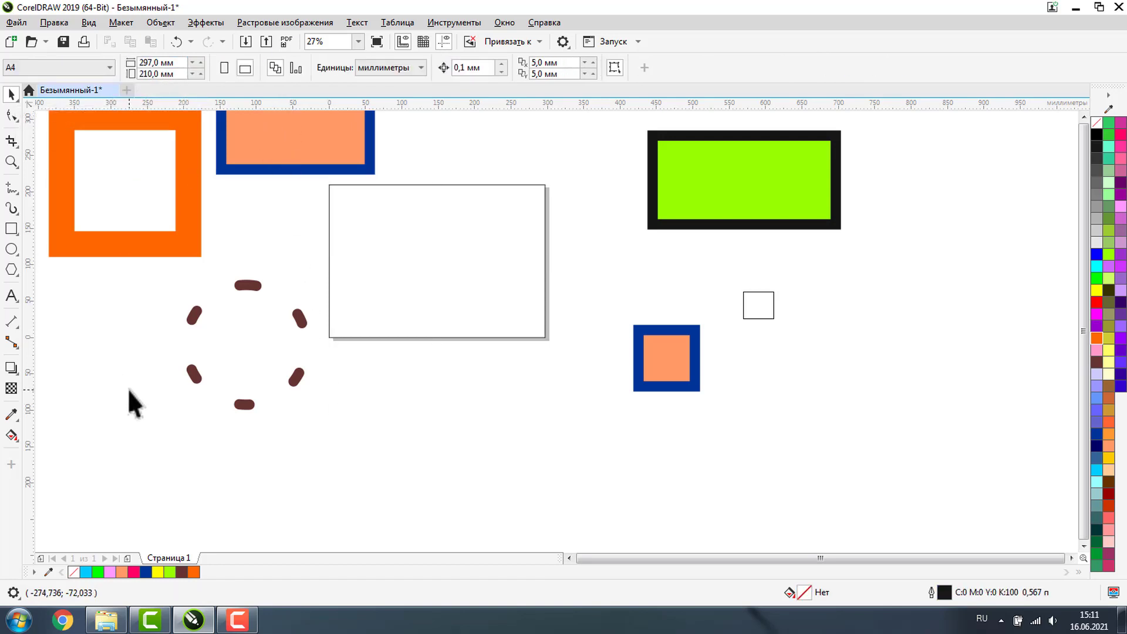
double_click(12, 93)
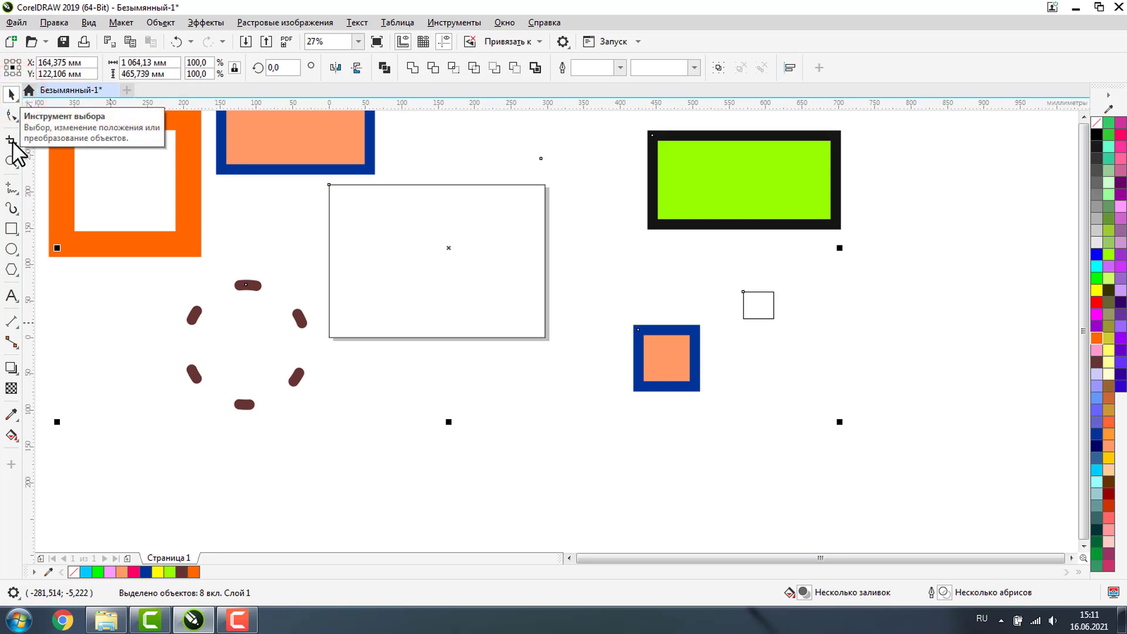
left_click(98, 68)
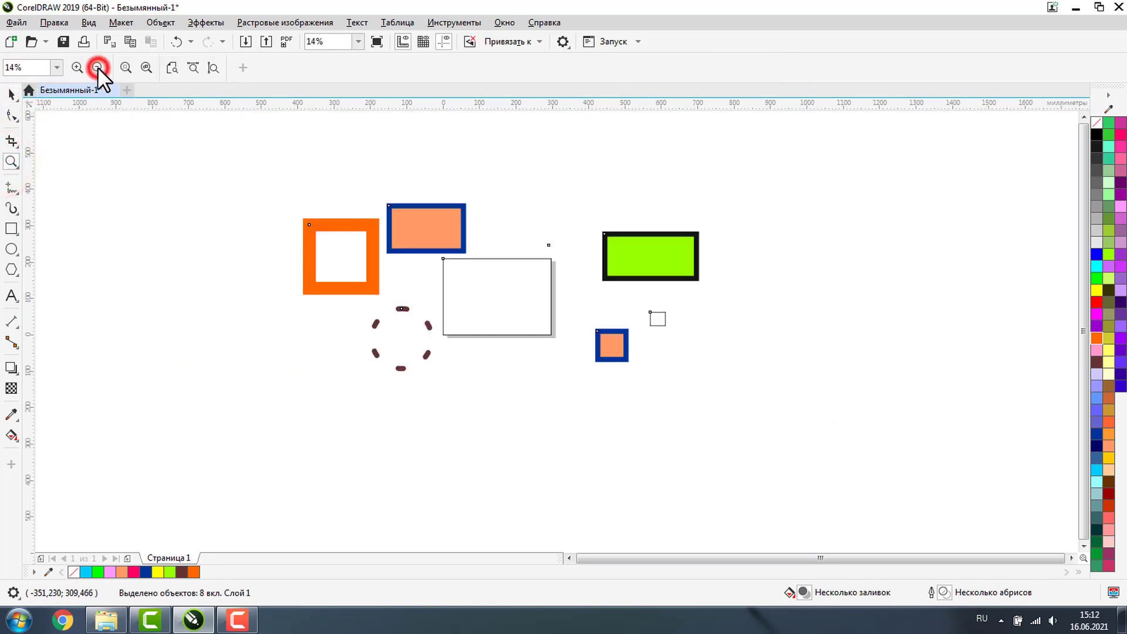
left_click(12, 93)
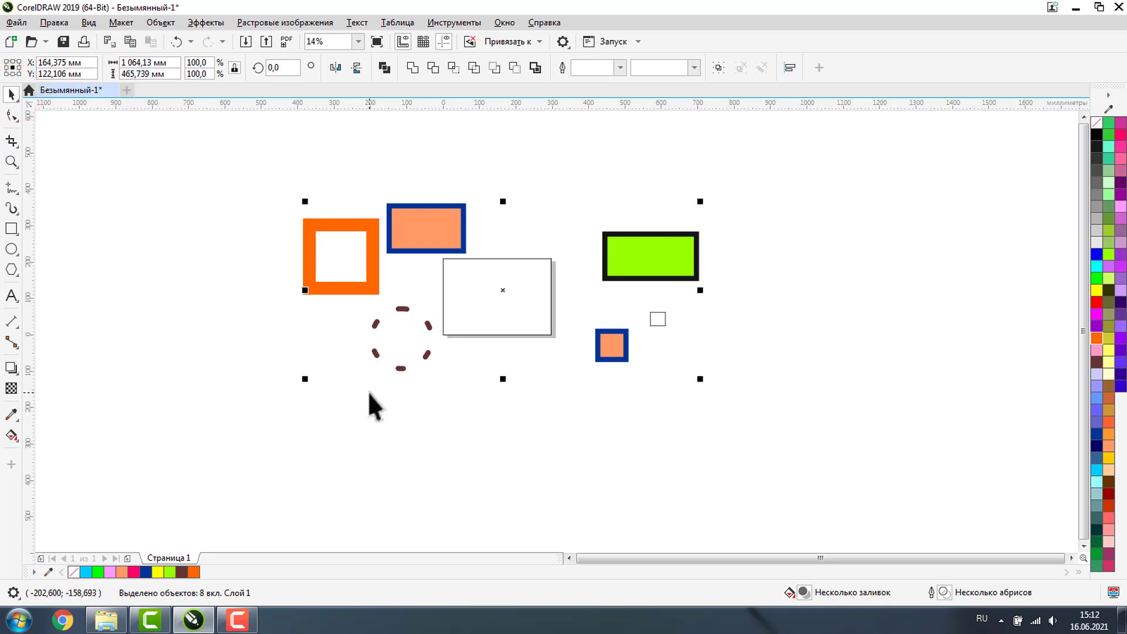
Step: Clear the selection and move the small blue-outlined square closer to the page's lower-right corner, to about X 374, Y 5 mm
left_click(11, 162)
left_click_drag(354, 271, 489, 357)
left_click(12, 93)
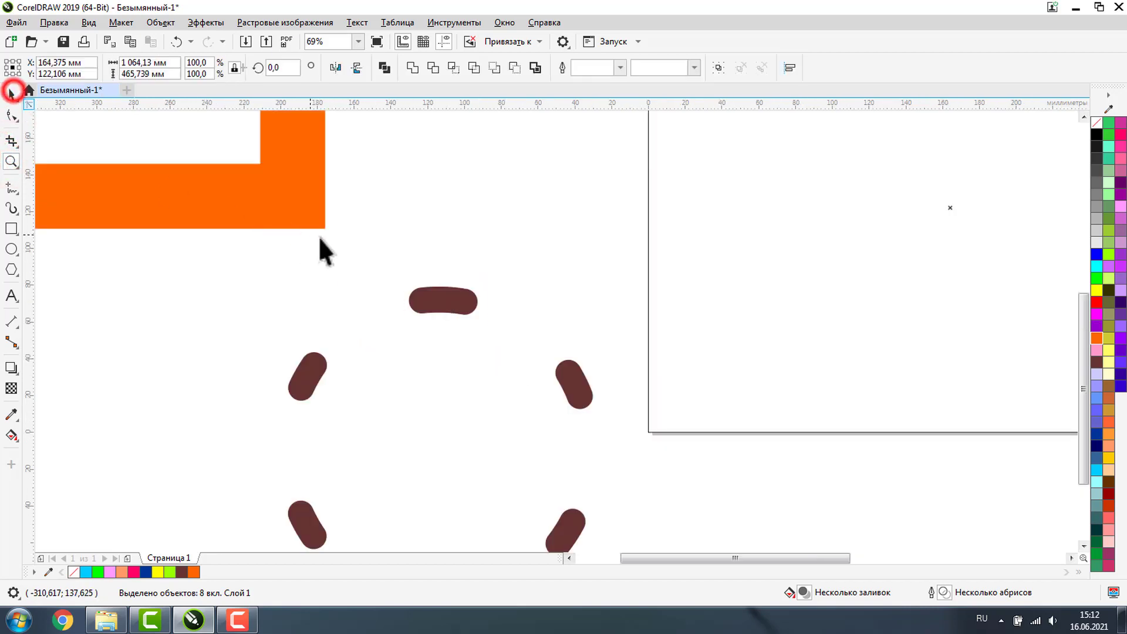
left_click(672, 495)
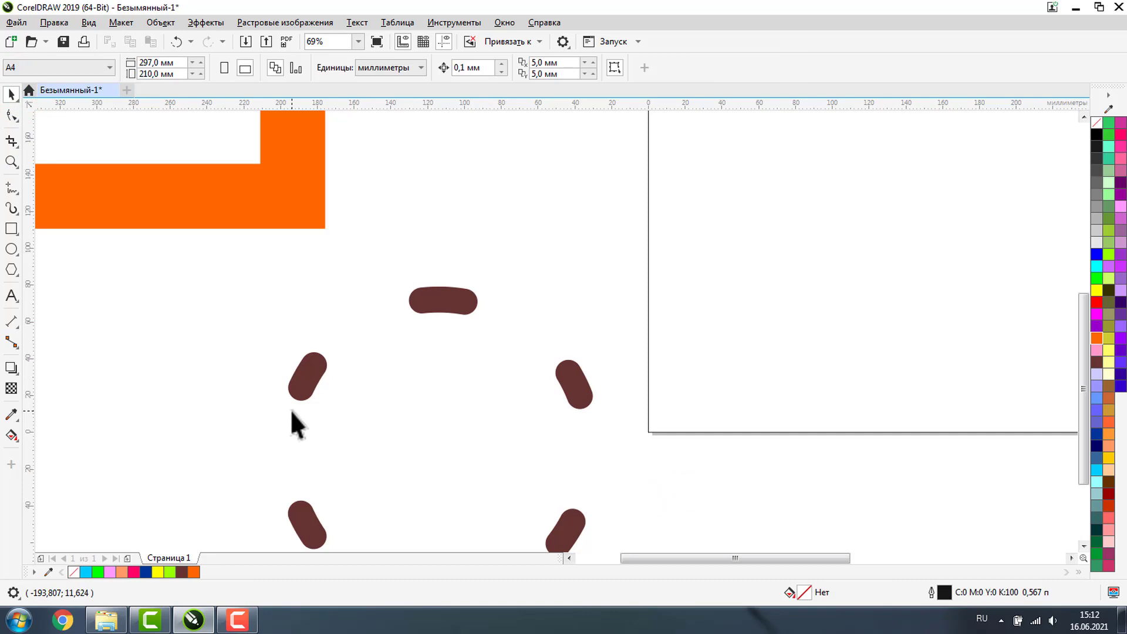
scroll(290, 410, "down", 2)
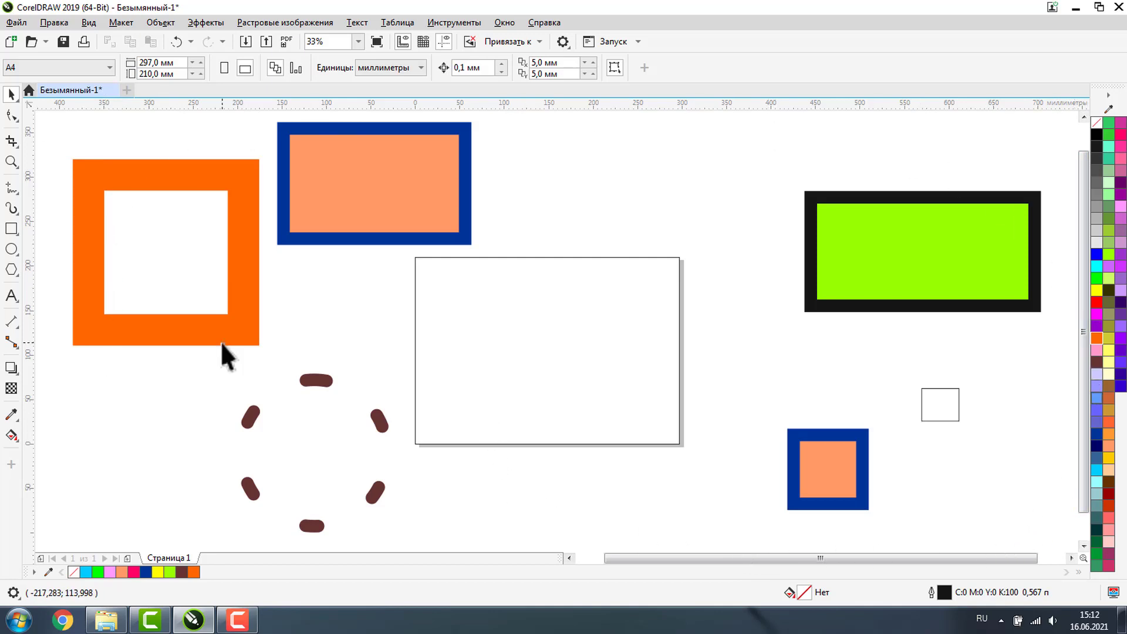
left_click_drag(830, 479, 749, 450)
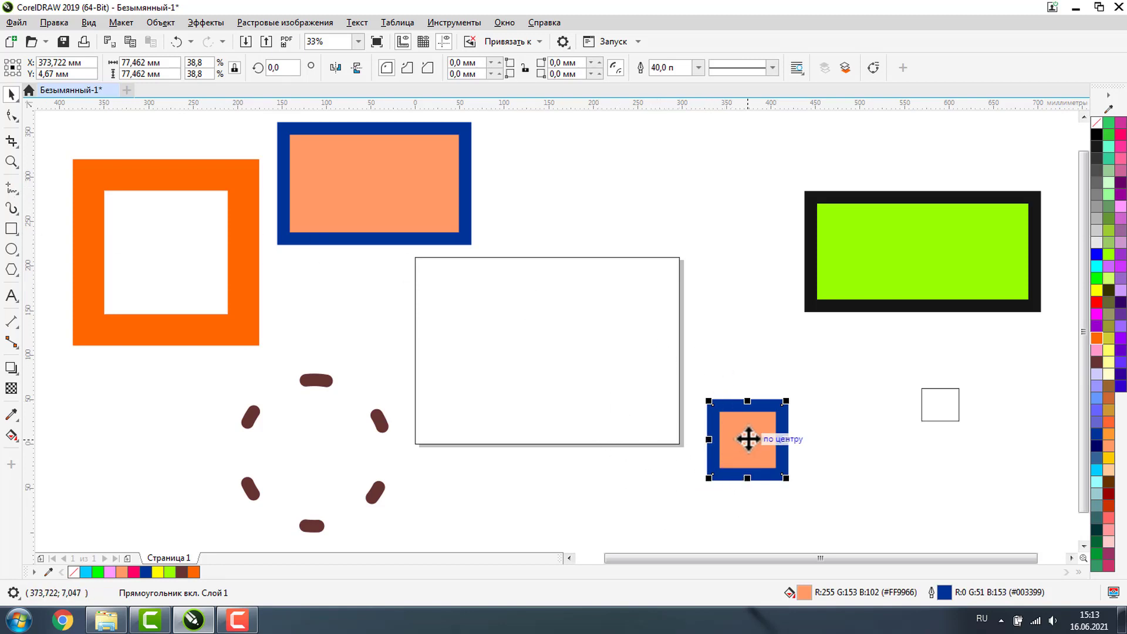
Step: Try rotating the small blue-outlined square freehand about its centre to about 69°, and undo the rotation
left_click(748, 439)
left_click(10, 161)
left_click_drag(644, 326, 946, 536)
left_click(11, 94)
left_click(468, 329)
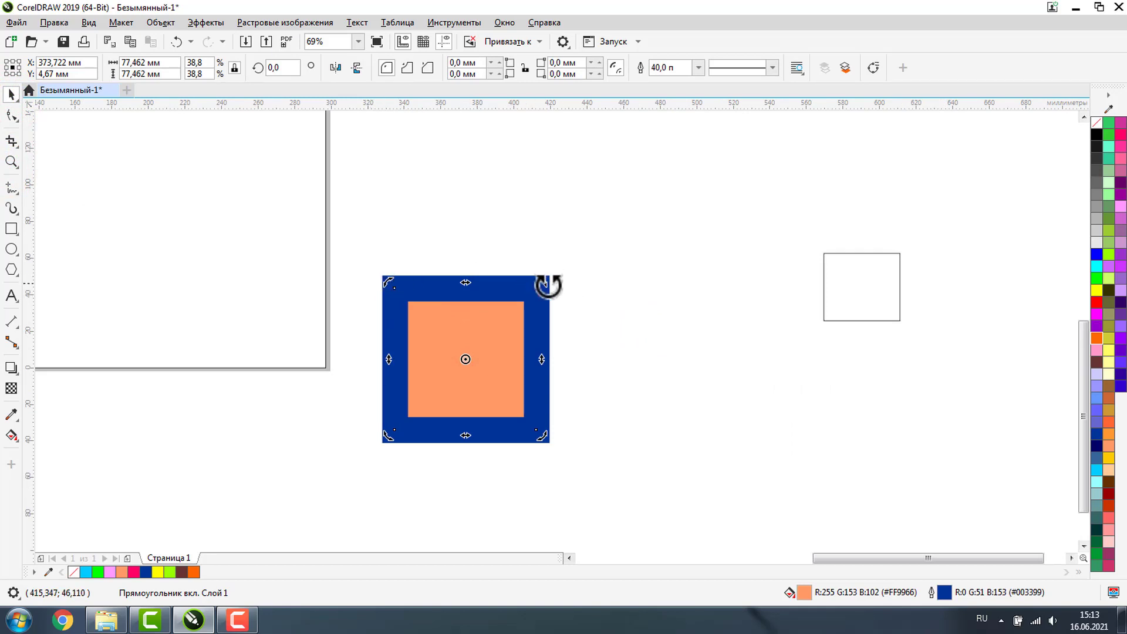
left_click_drag(545, 285, 573, 420)
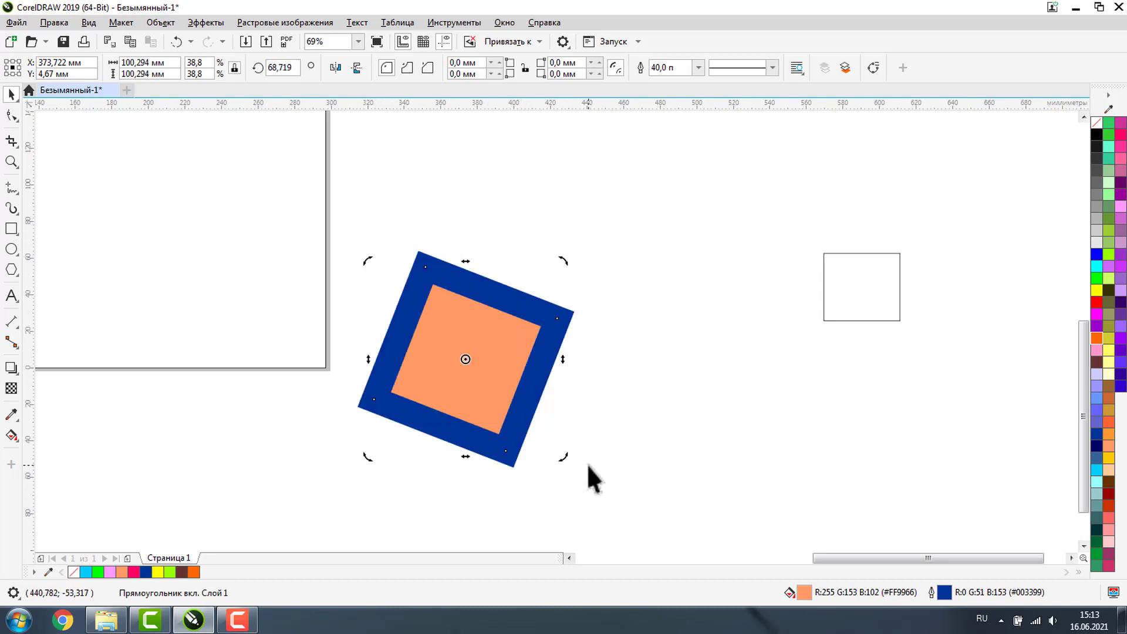
key("ctrl+z")
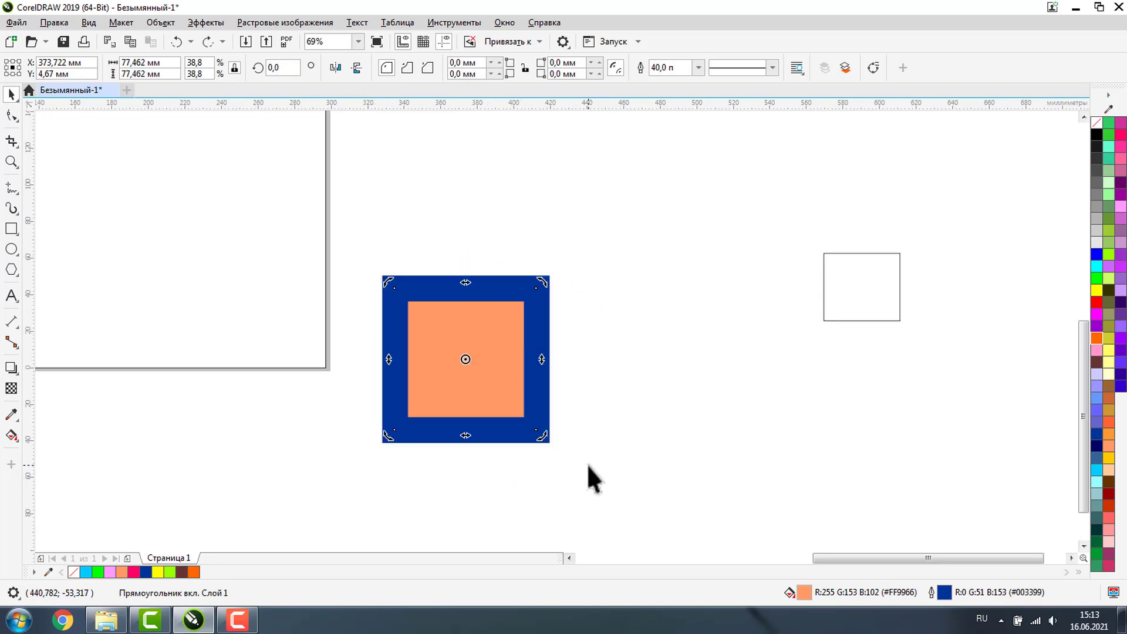
Step: Try an exact 35° rotation on the small blue-outlined square, and undo it
left_click(286, 67)
type("35")
key("Return")
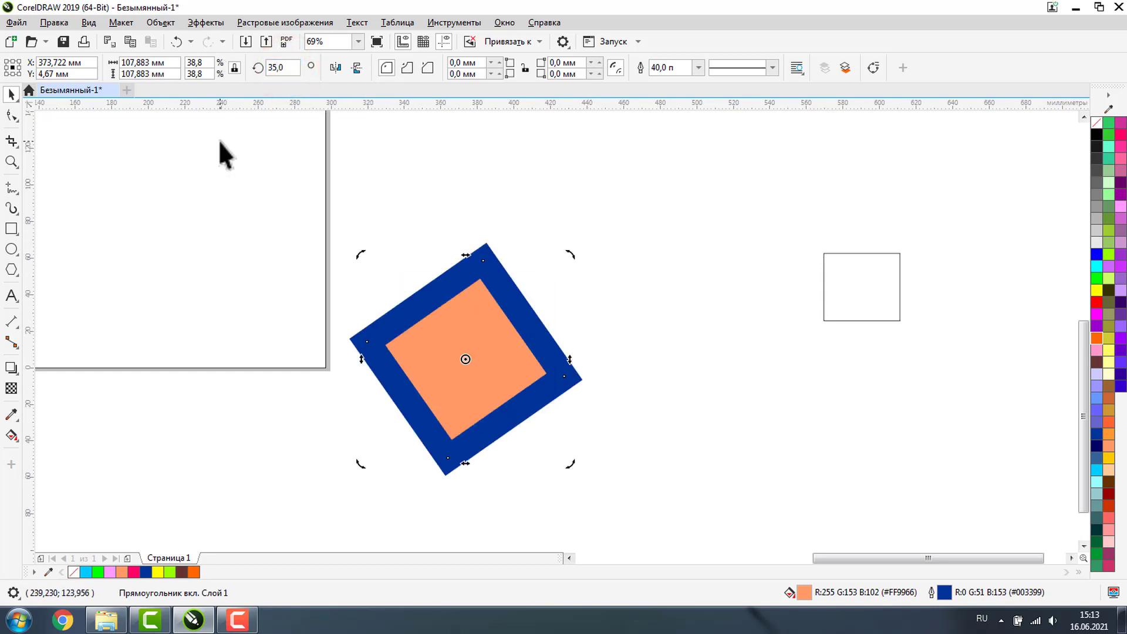
key("ctrl+z")
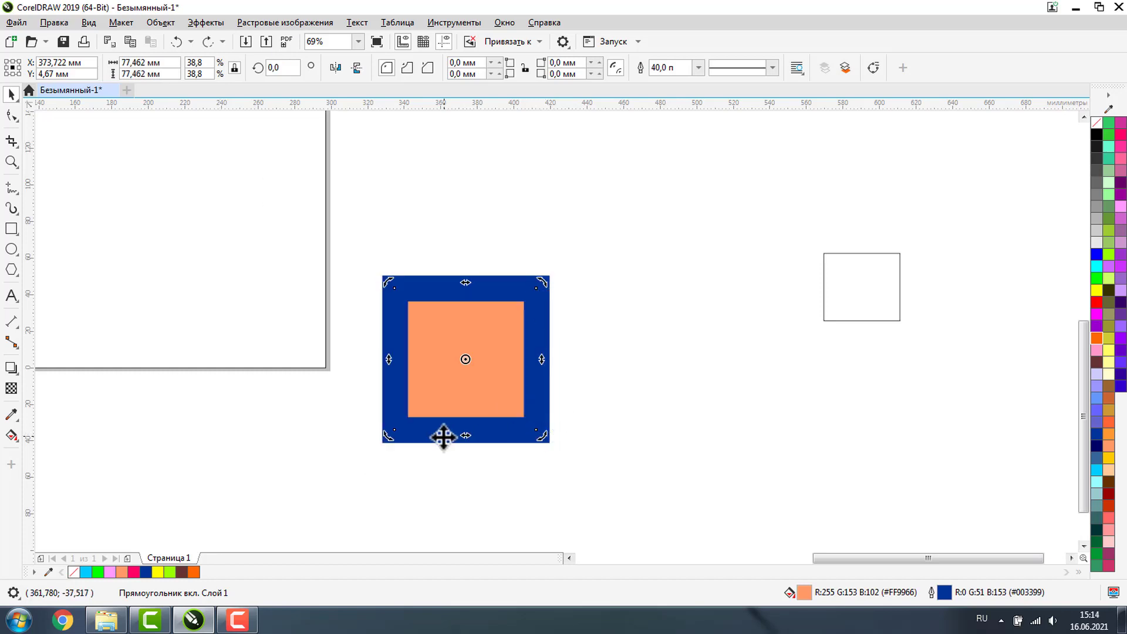
Step: Rotate the small blue-outlined square to 45° in 15° increments and move it to about X 470, Y 24 mm
left_click_drag(546, 287, 526, 262)
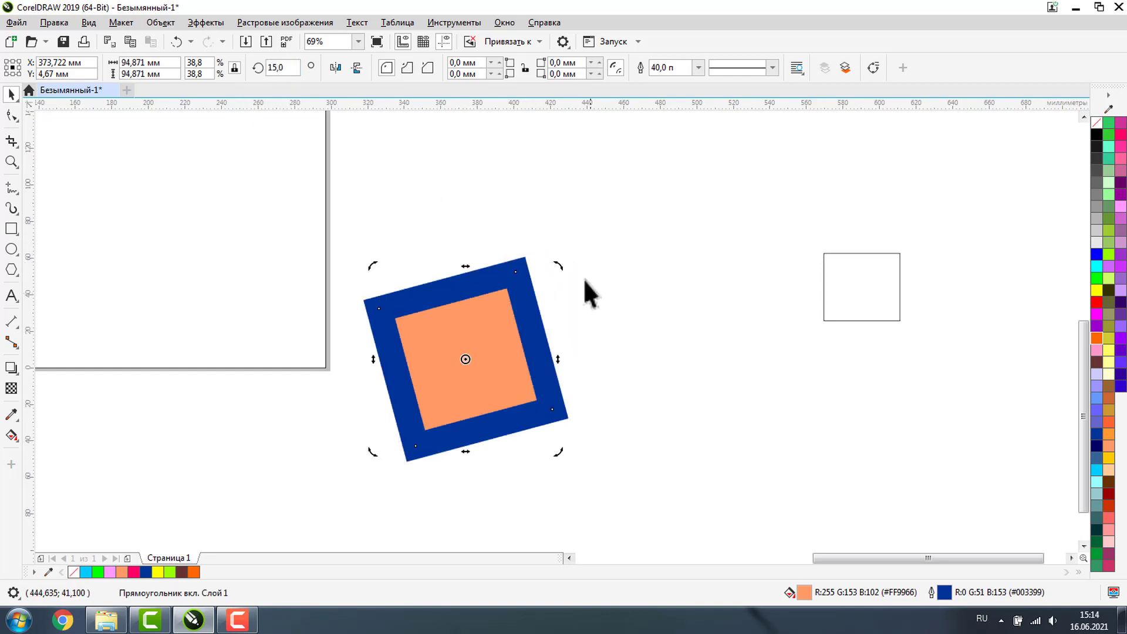
left_click_drag(561, 266, 529, 251)
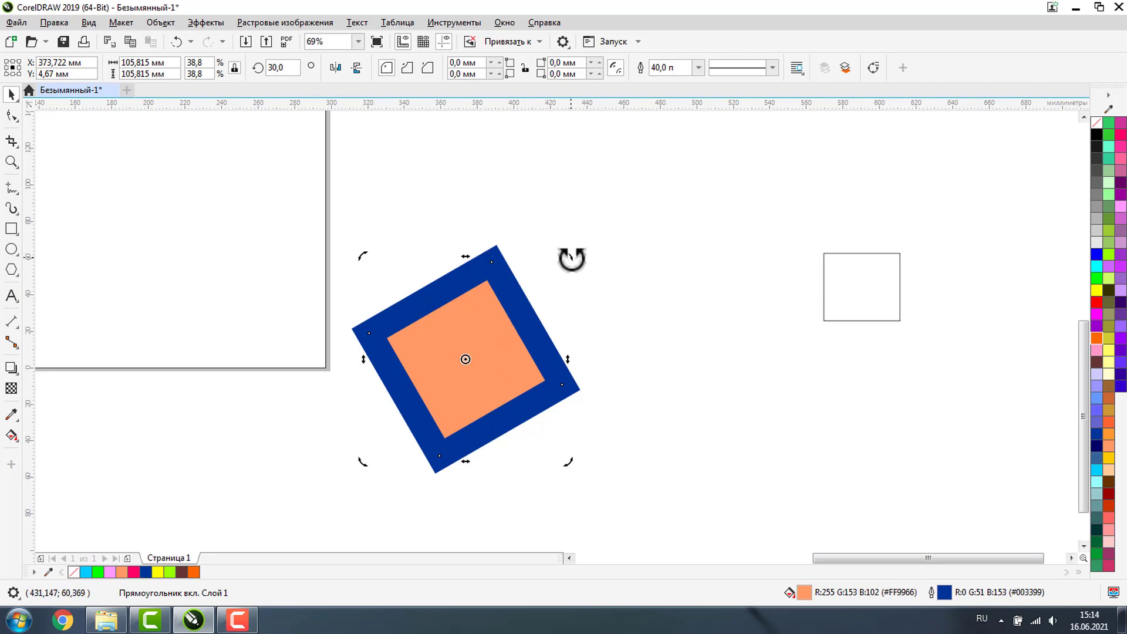
left_click_drag(572, 258, 535, 244)
left_click_drag(461, 354, 443, 328)
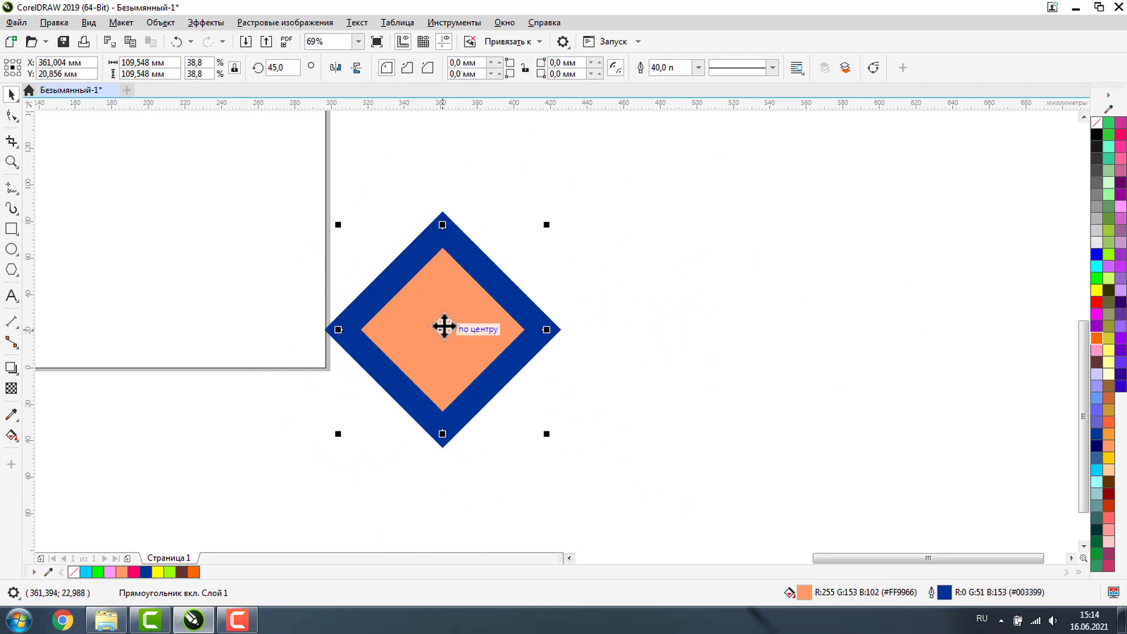
left_click_drag(443, 329, 668, 408)
Step: Try placing a copy of the diamond over the page's right edge at about X 280, Y 57 mm, and undo it
left_click_drag(644, 332, 297, 265)
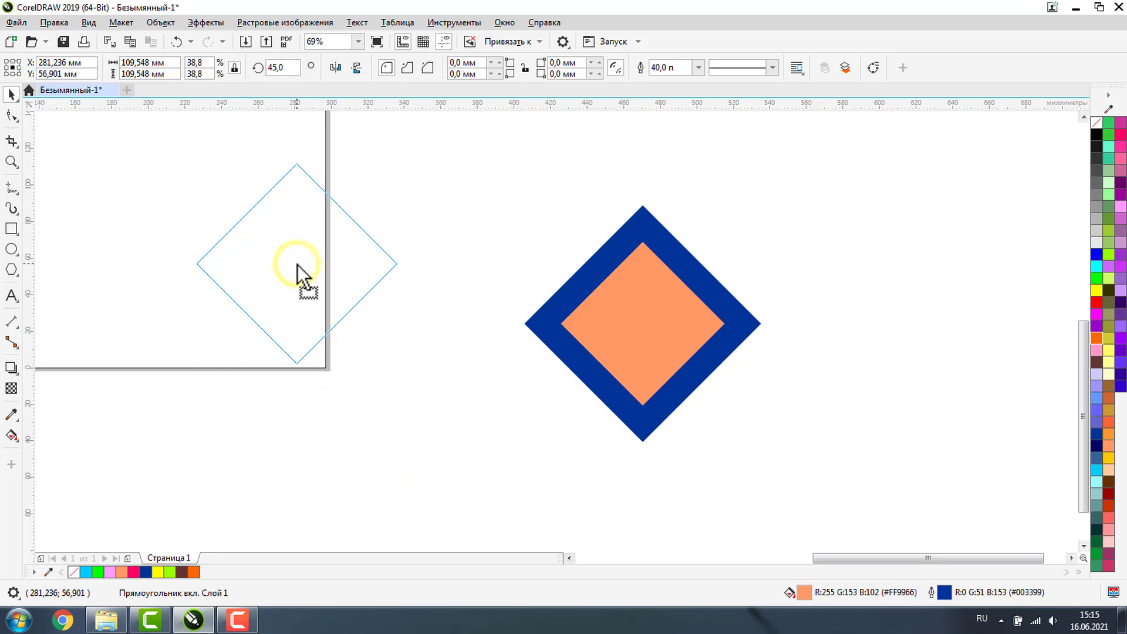
left_click_drag(297, 264, 294, 265)
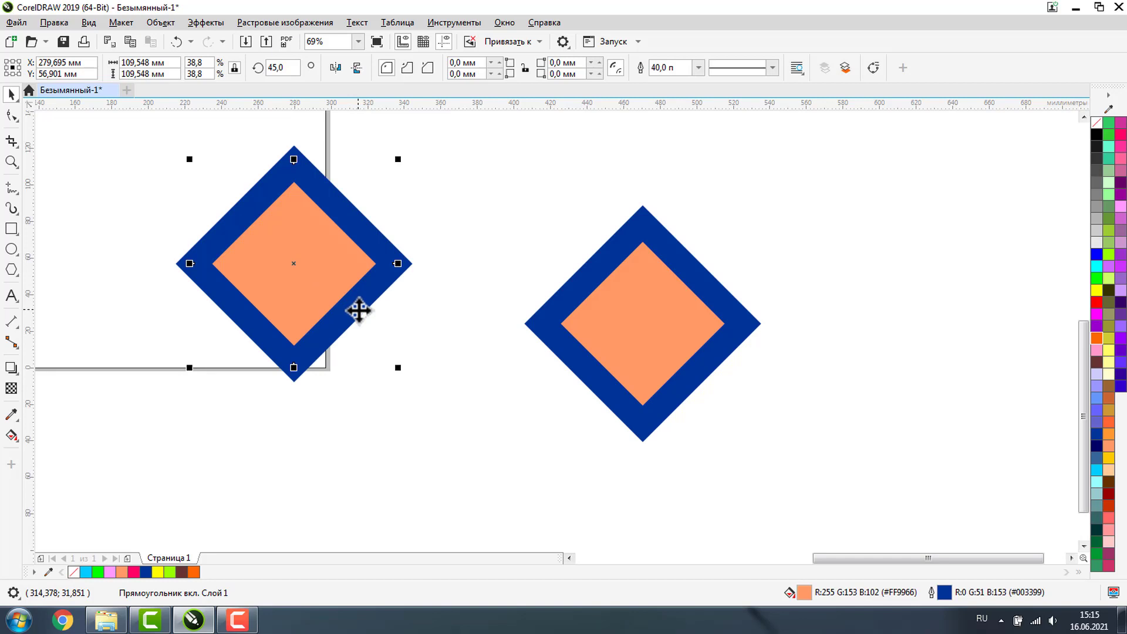
key("ctrl+z")
Step: Duplicate the diamond in a straight horizontal line to about X 349, Y 24 mm
left_click(516, 503)
left_click(642, 358)
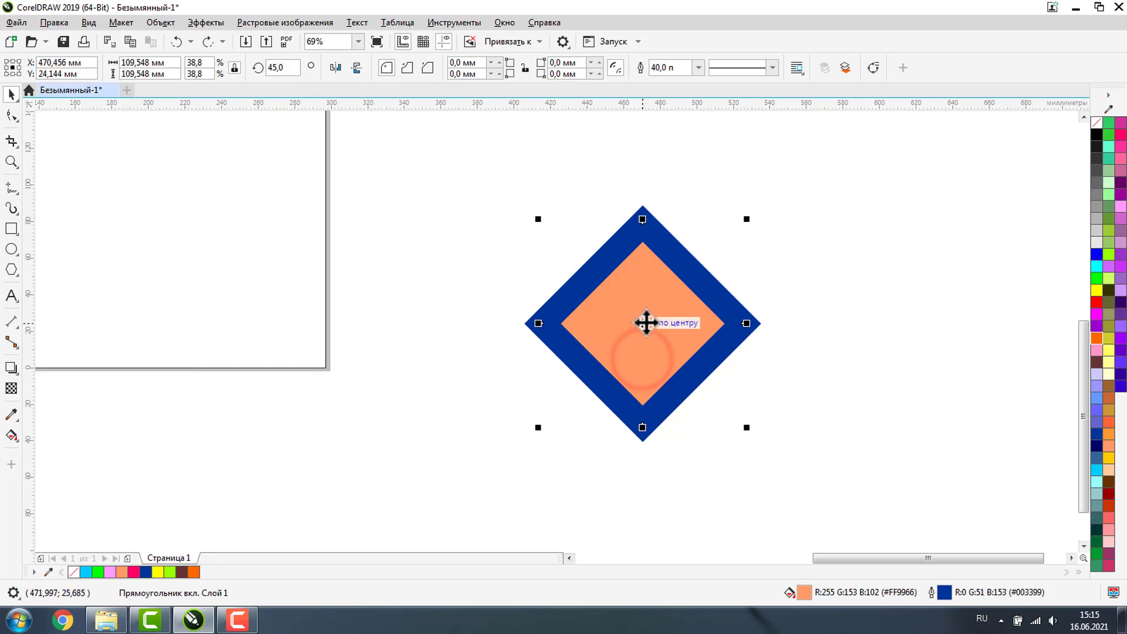
left_click_drag(646, 322, 422, 328)
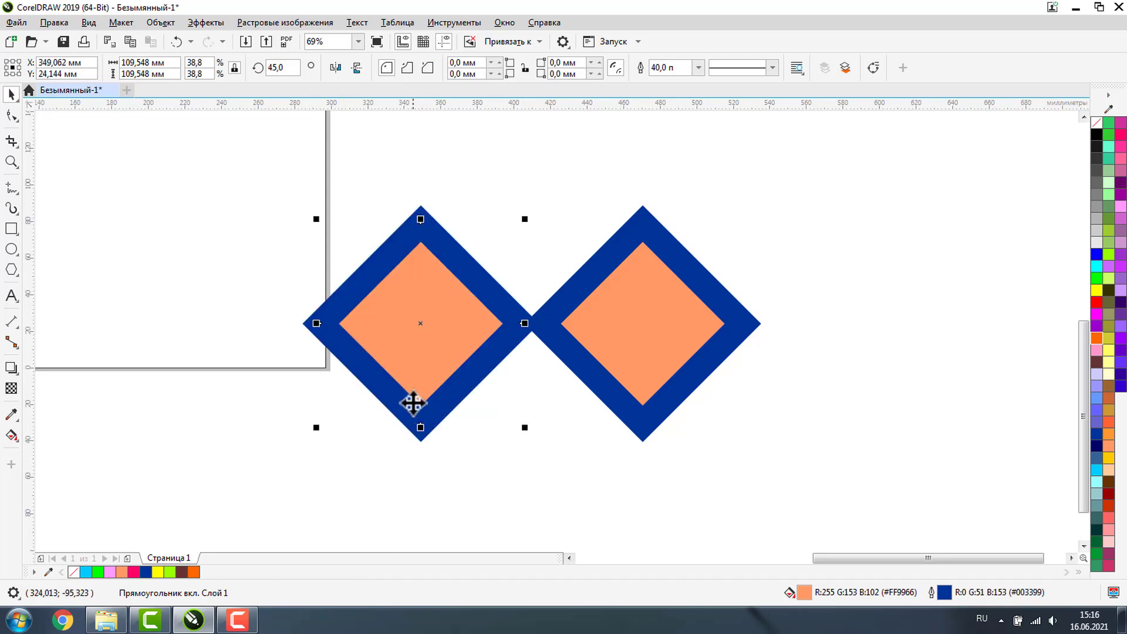
Step: Duplicate the original diamond straight down to about X 470, Y -82 mm, and delete both diamond copies
left_click(648, 324)
left_click_drag(649, 303, 636, 499)
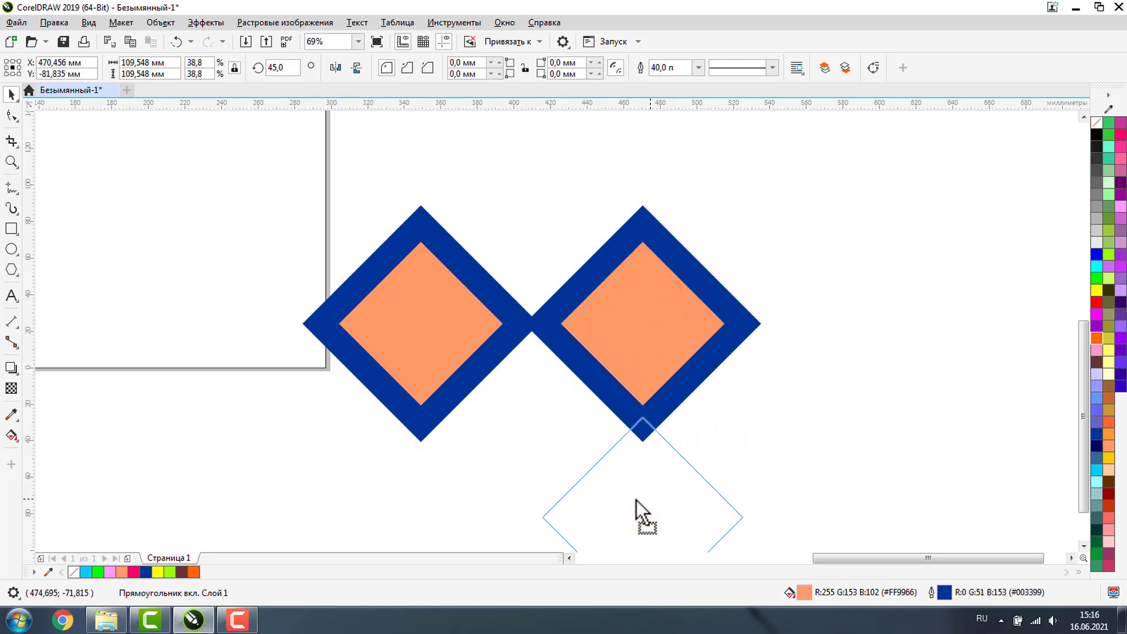
left_click_drag(635, 499, 636, 499)
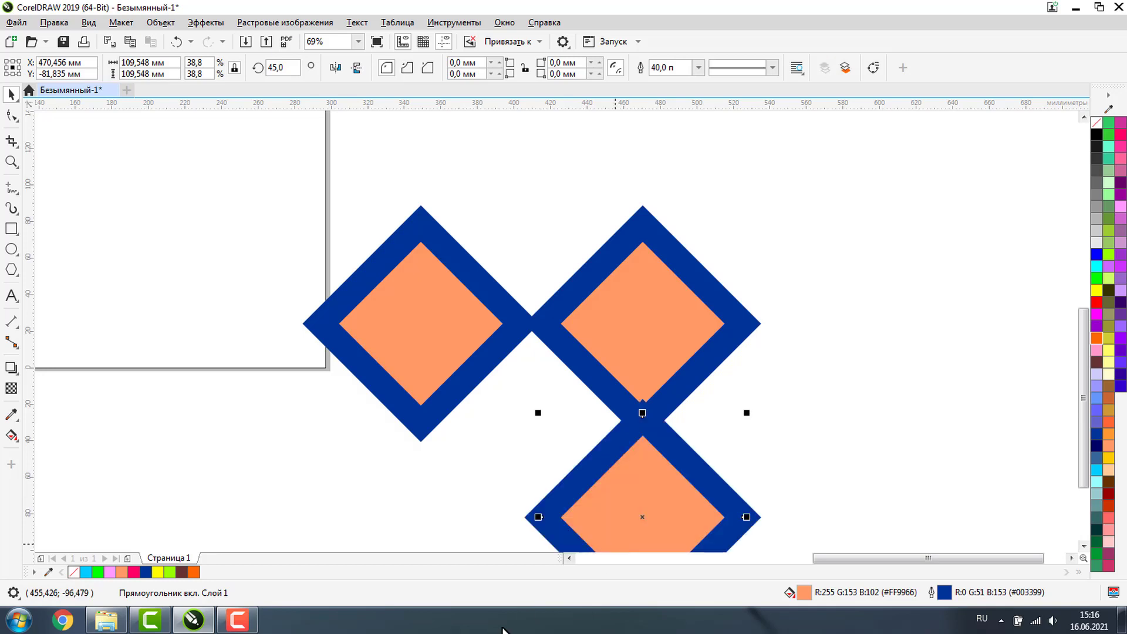
key("Delete")
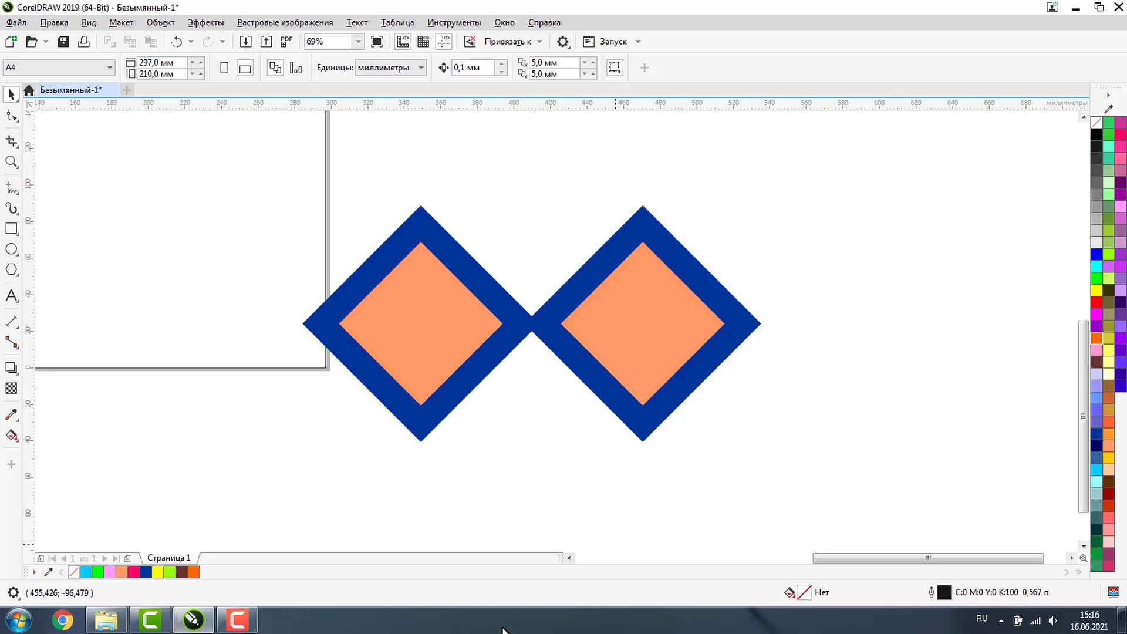
left_click(364, 340)
Step: Remove the fill from the remaining diamond and set its outline width to 20 pt
left_click(594, 335)
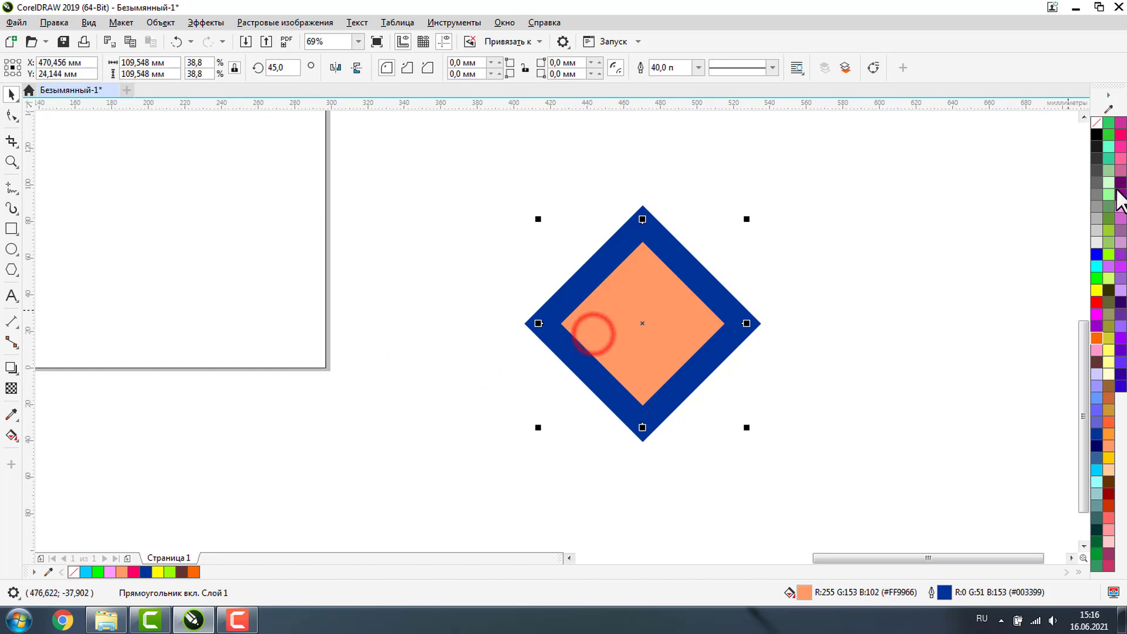
left_click(1096, 123)
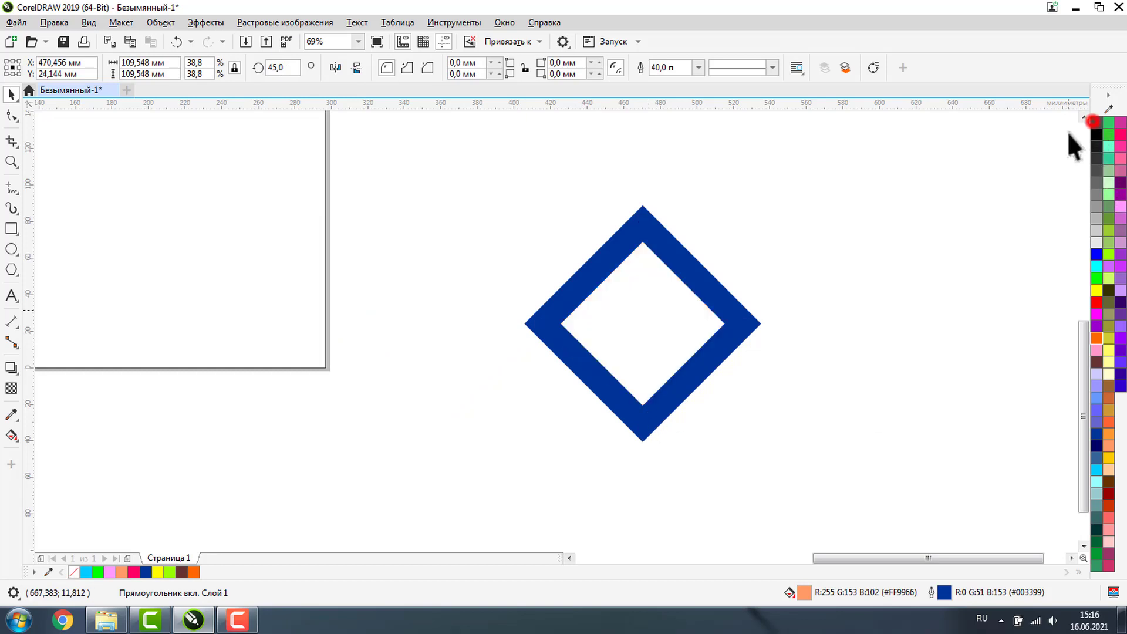
left_click(667, 67)
type("20п")
key("Return")
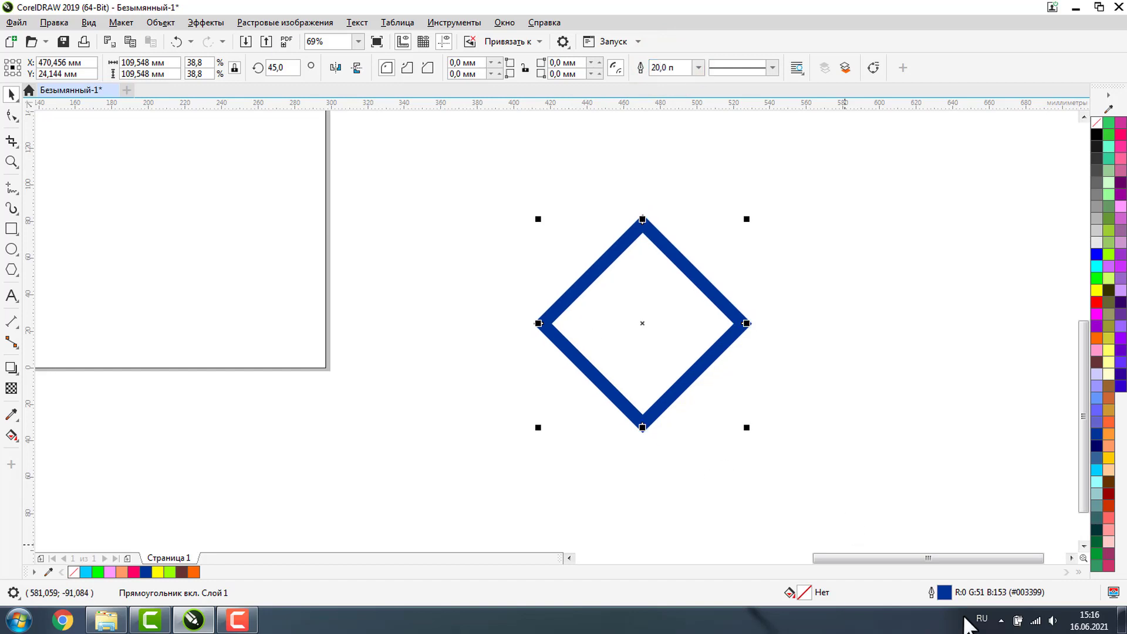
Step: Create two copies of the blue diamond outline rotated about its centre to 75° and 105°, forming a twelve-pointed star
left_click(650, 238)
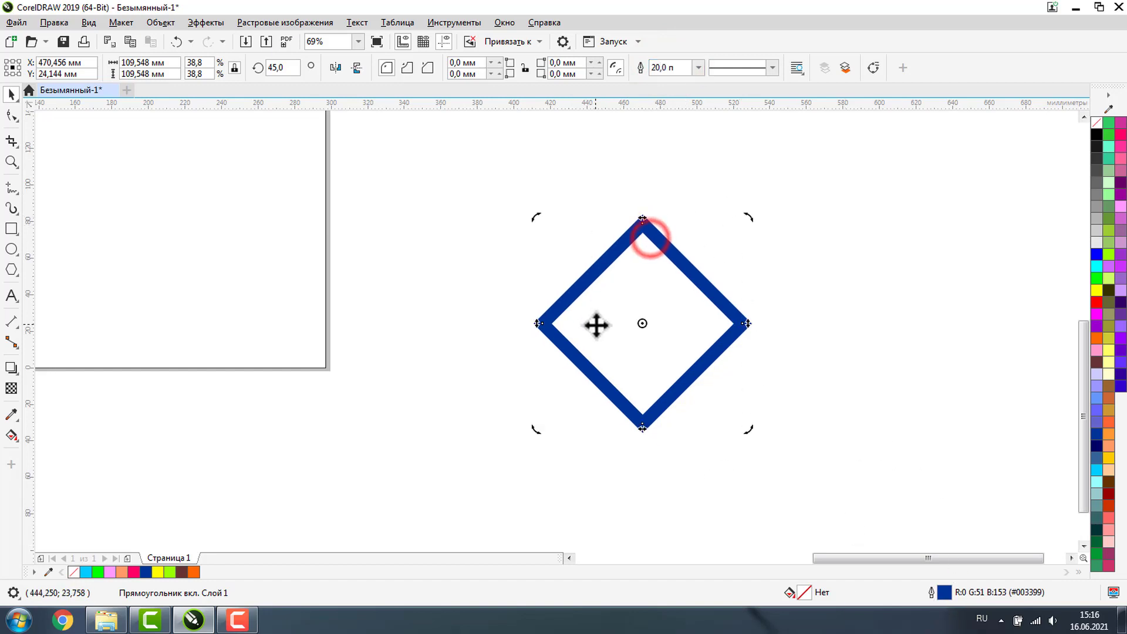
left_click_drag(753, 219, 664, 189)
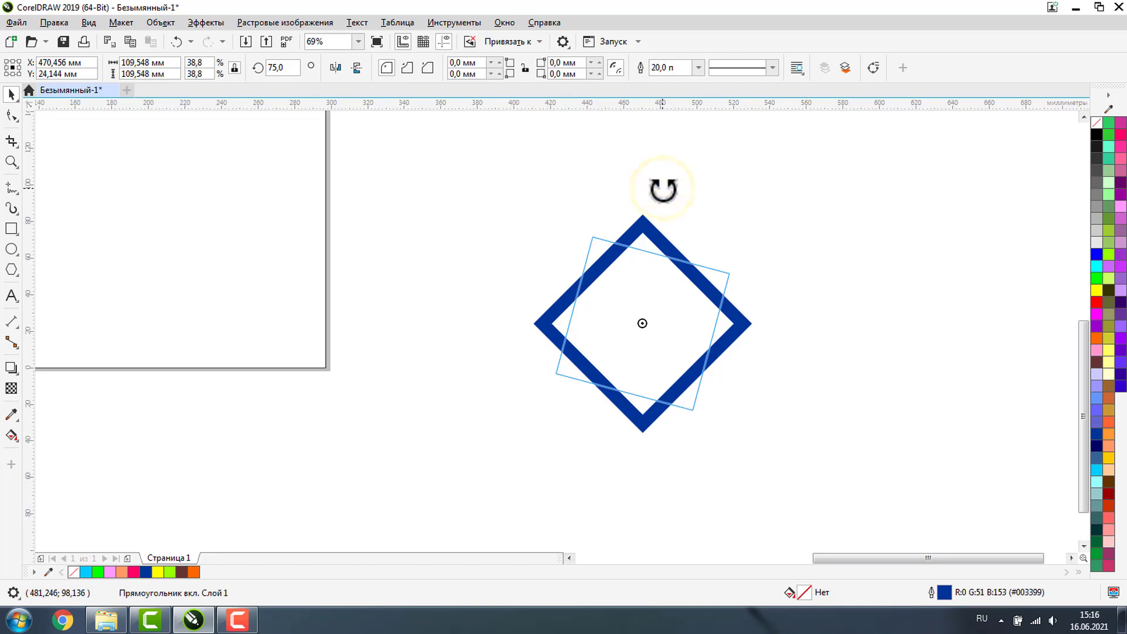
left_click_drag(663, 190, 664, 191)
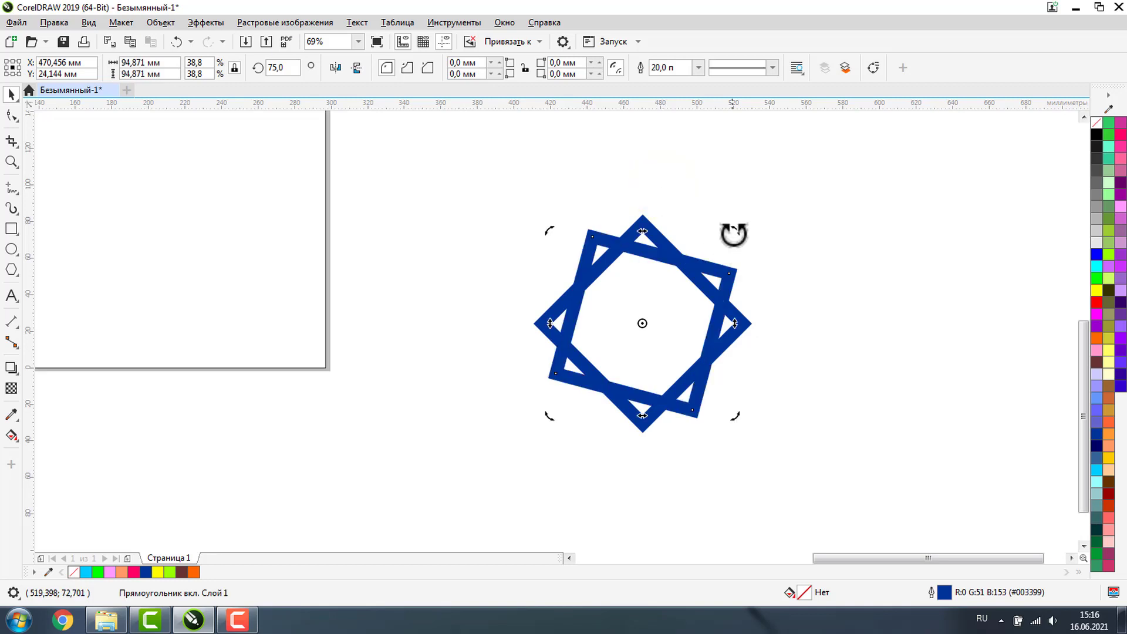
left_click_drag(732, 228, 675, 228)
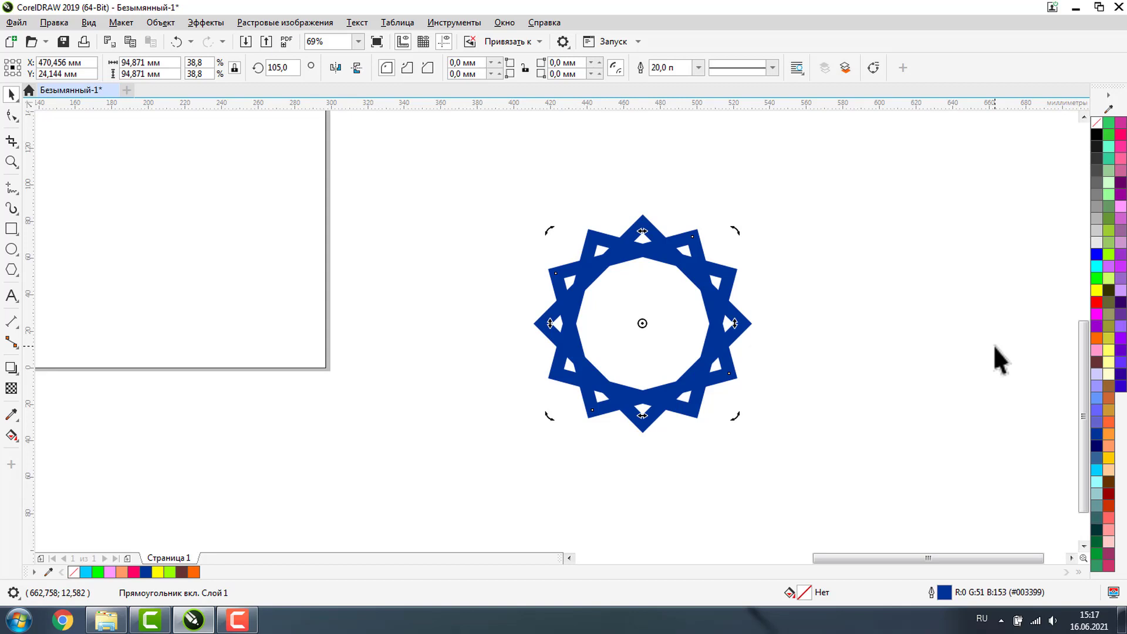
Step: Move the ellipse without fill or outline from the page to the empty area above it, at about X 240, Y 411 mm
double_click(12, 161)
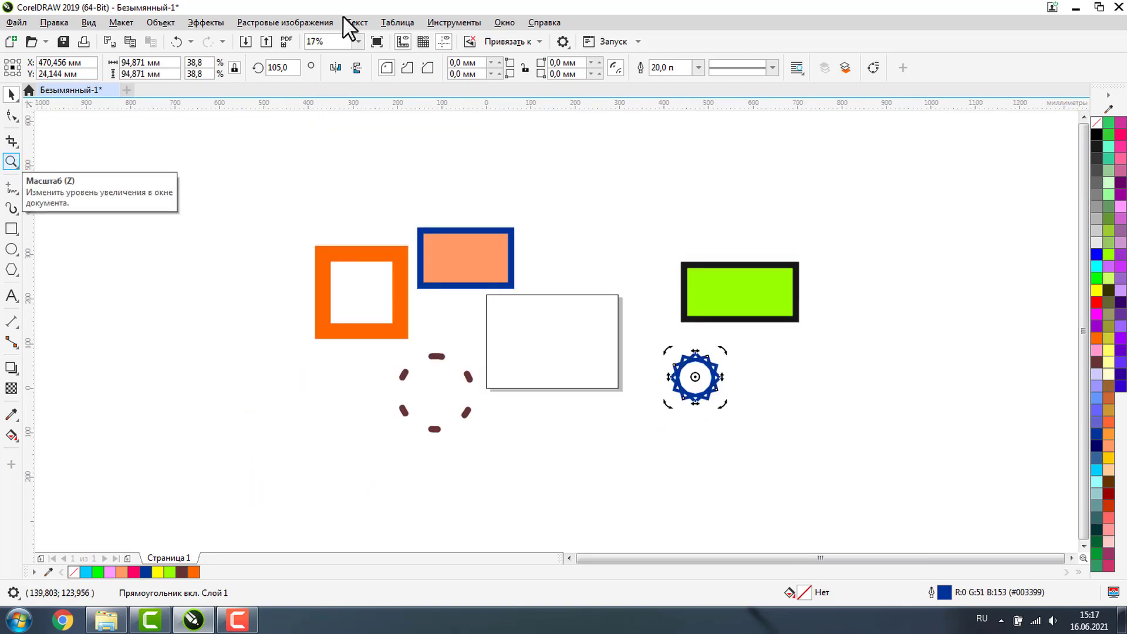
left_click(523, 201)
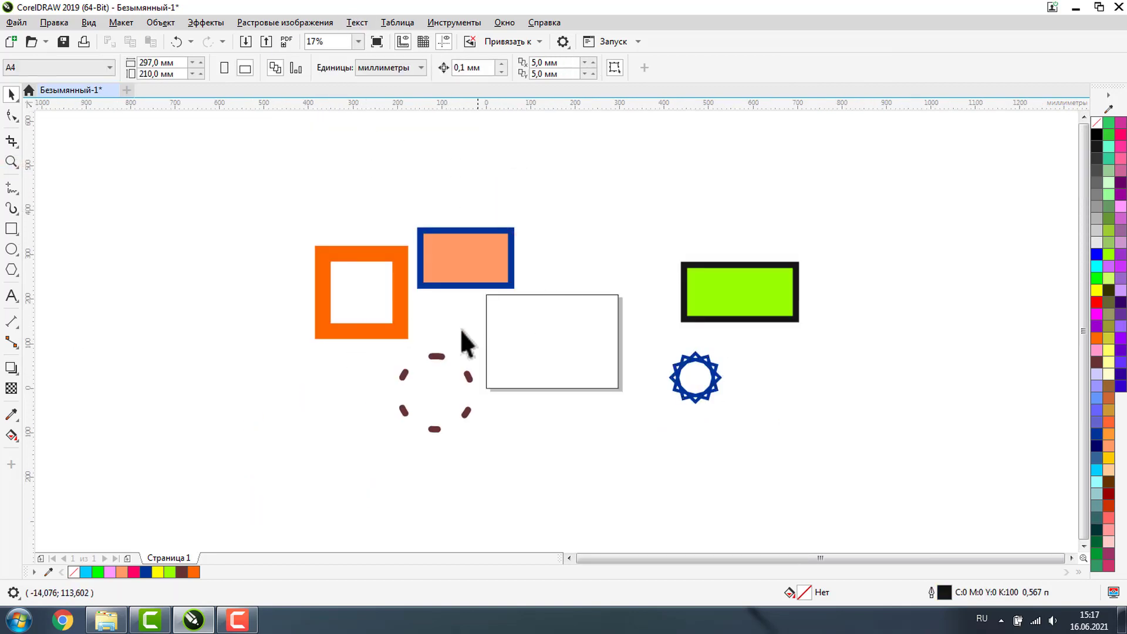
left_click(569, 323)
left_click_drag(608, 365, 590, 224)
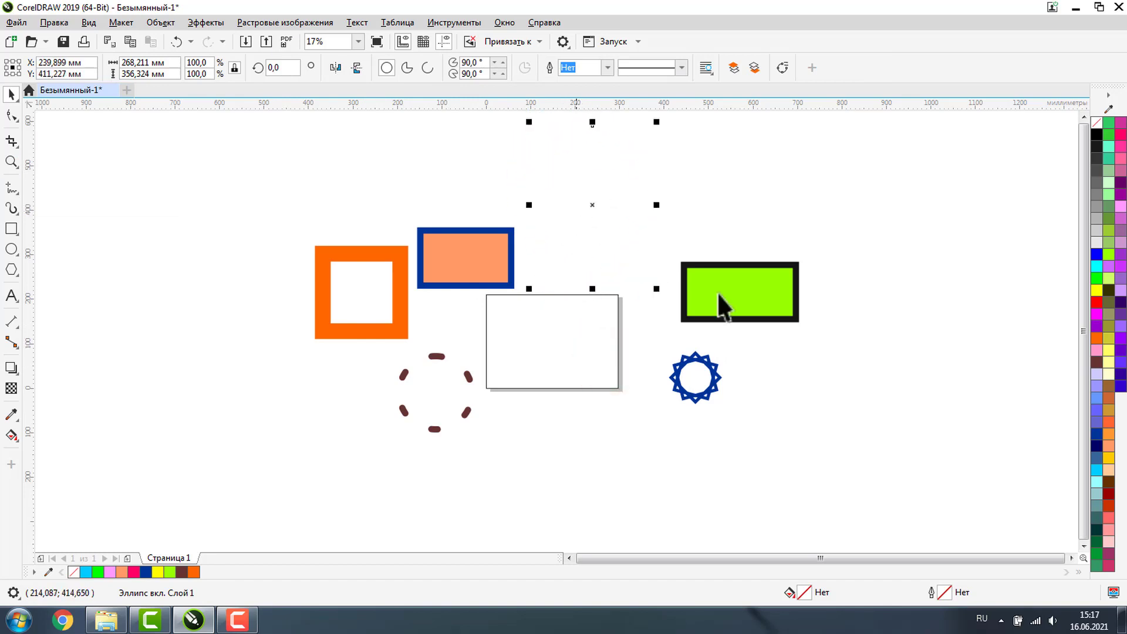
left_click(354, 292)
Step: Copy the 105° square from the blue star onto the page at about X 49, Y 118 mm and rotate the copy to 90°
left_click(709, 356)
left_click_drag(710, 359, 520, 314)
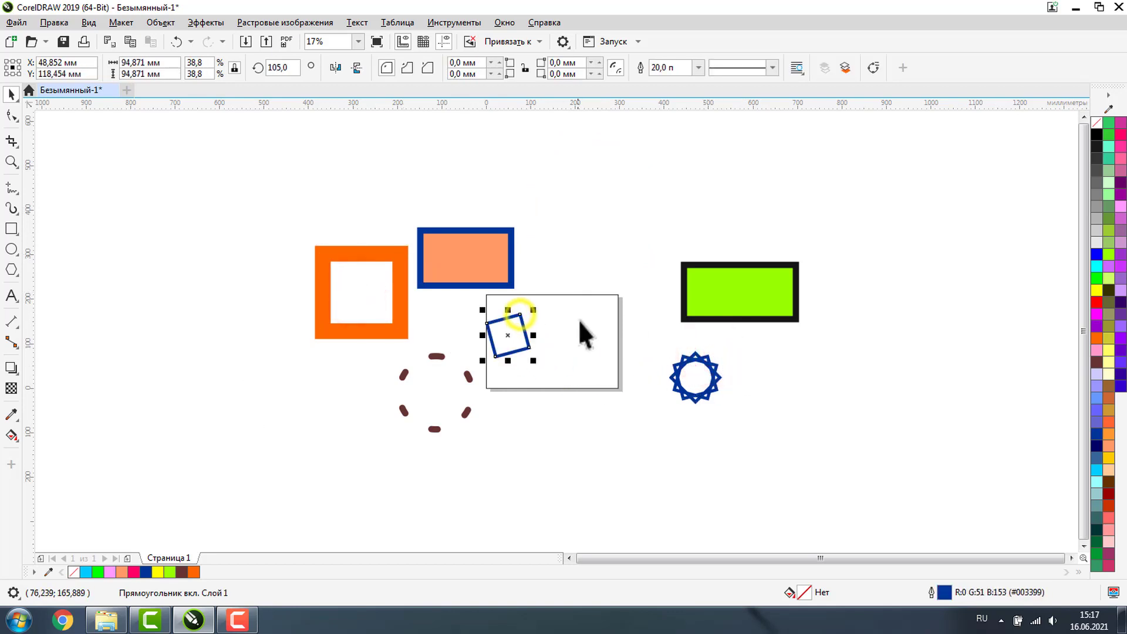
left_click(11, 162)
left_click(464, 263)
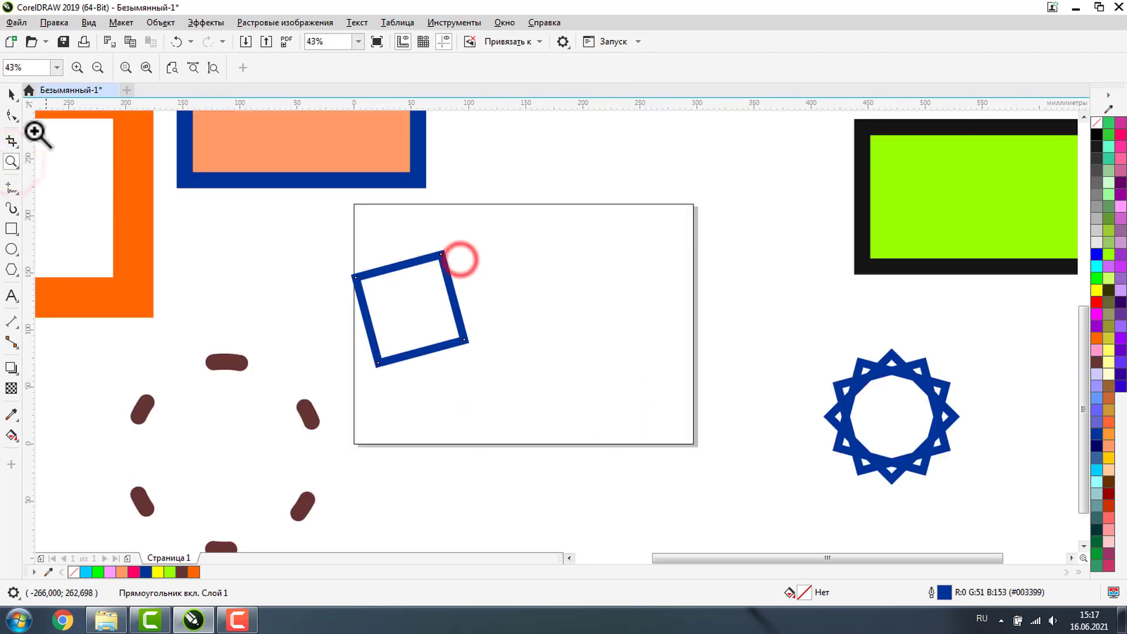
left_click(11, 94)
left_click(444, 257)
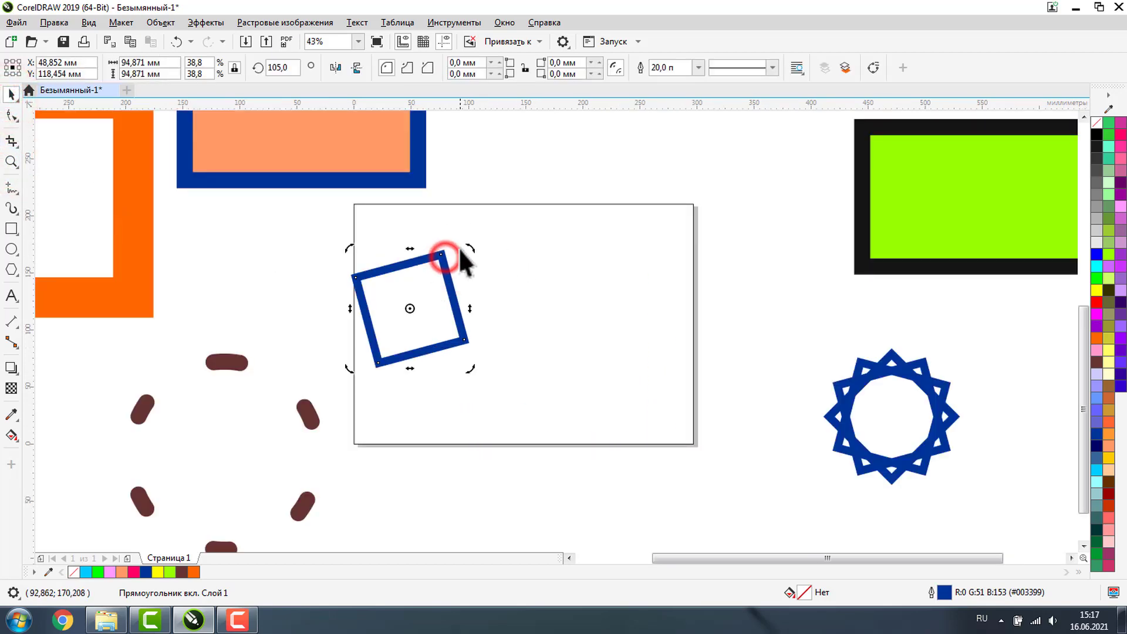
left_click_drag(466, 246, 489, 274)
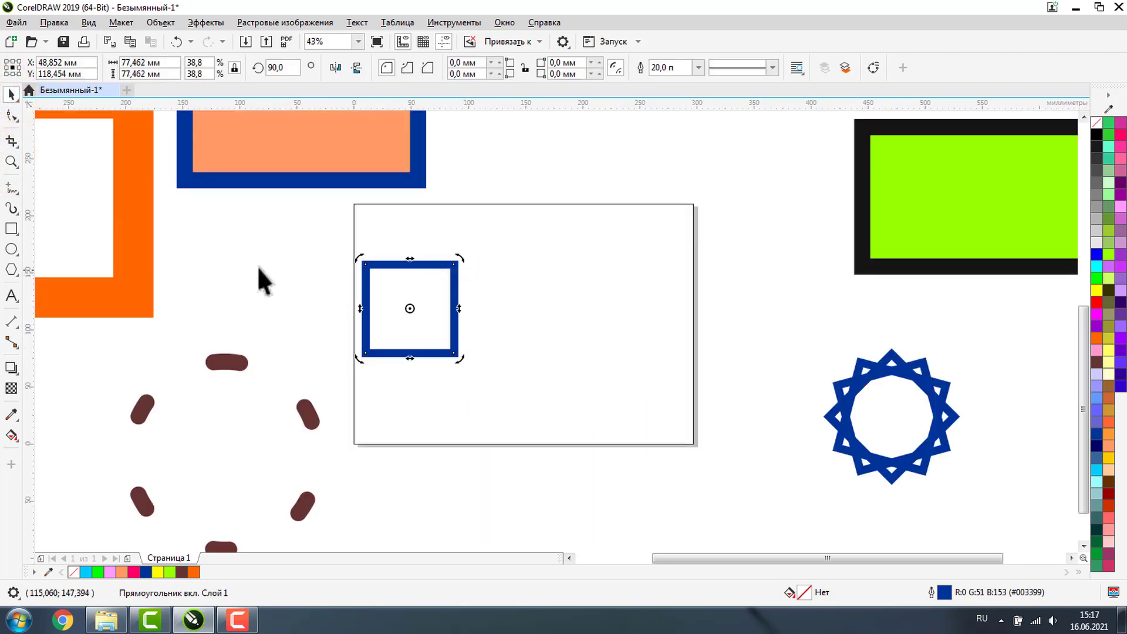
Step: Fill the square on the page yellow and copy it to about X 102, Y 93 mm, giving the copy a green fill and no outline
left_click(392, 297)
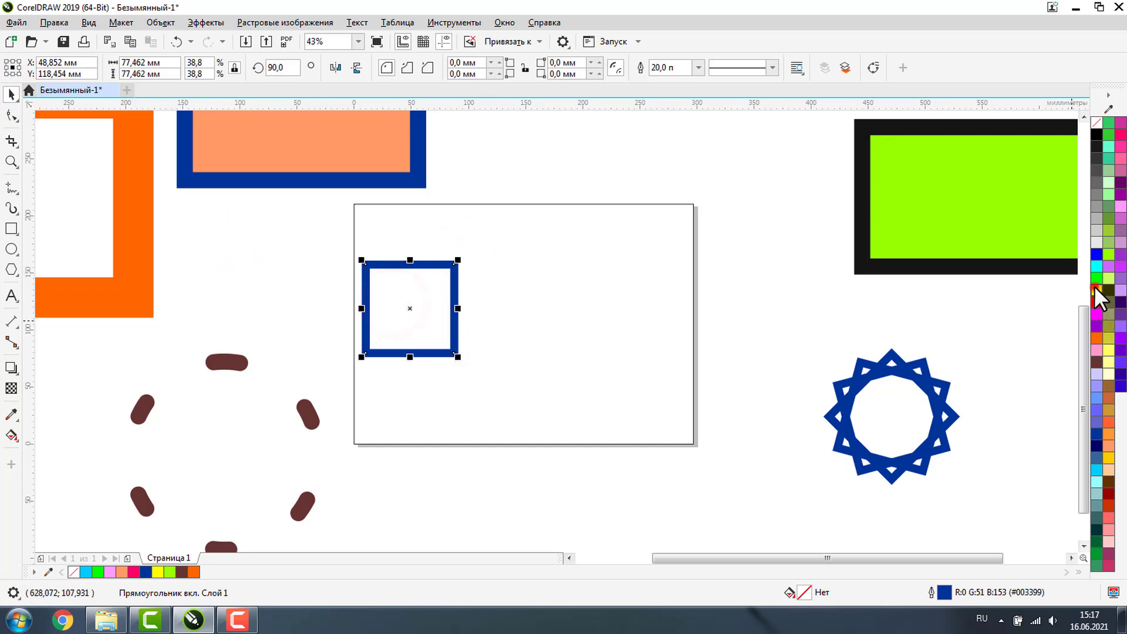
left_click(1096, 290)
left_click_drag(403, 301, 467, 332)
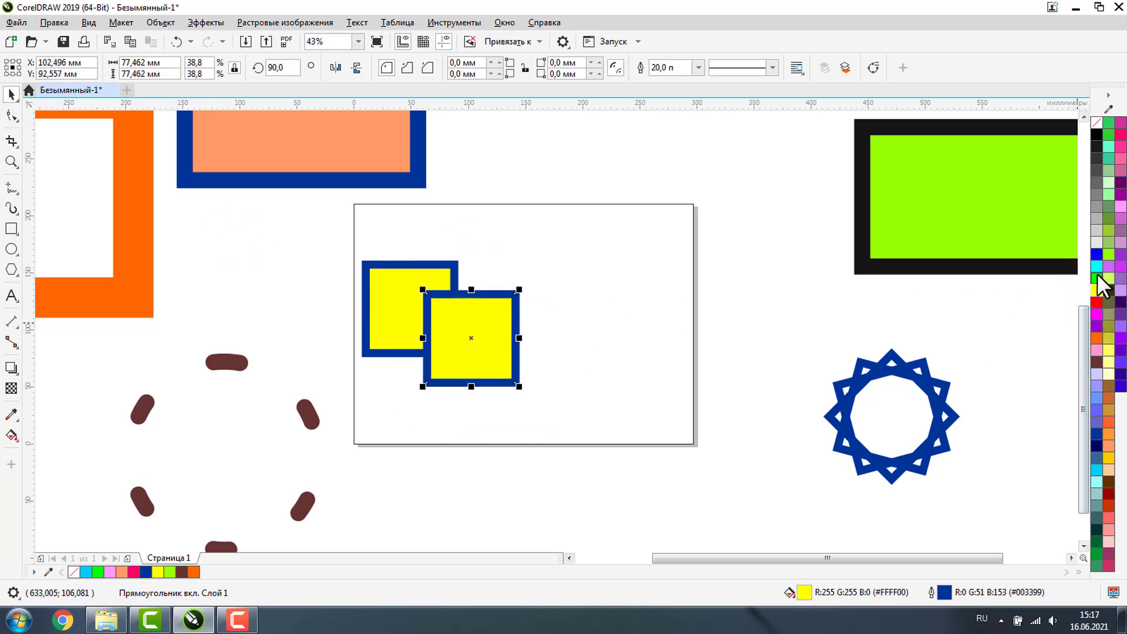
left_click(1096, 278)
right_click(1096, 122)
Step: Copy the green square to about X 170, Y 141 mm, fill the copy cyan, and round its corners fully into a circle
left_click_drag(472, 328, 548, 272)
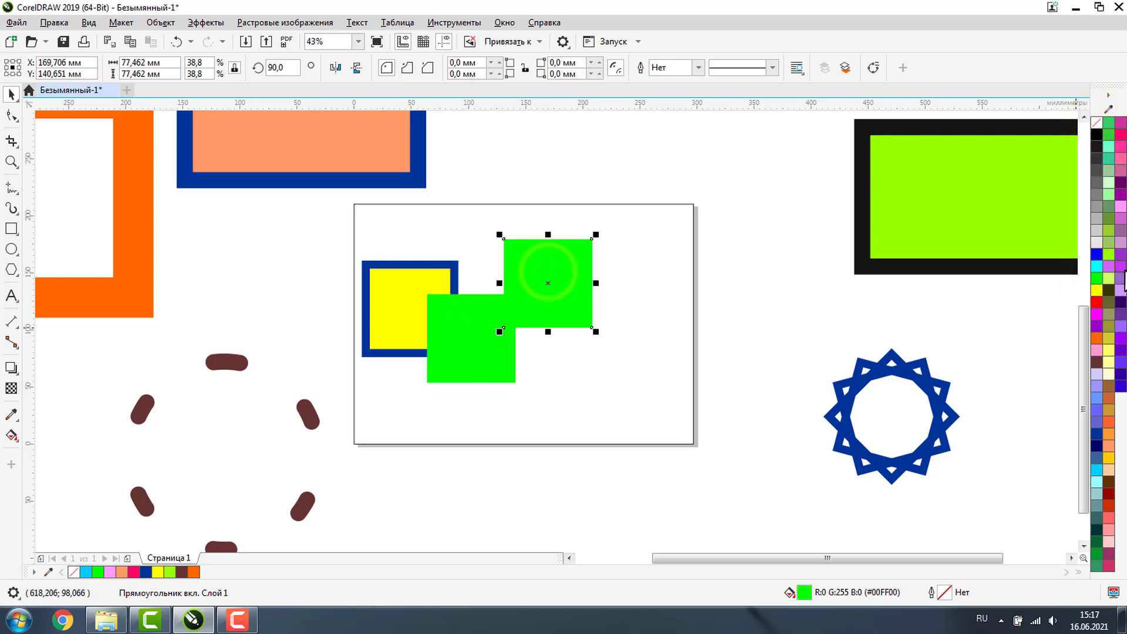
left_click(1096, 266)
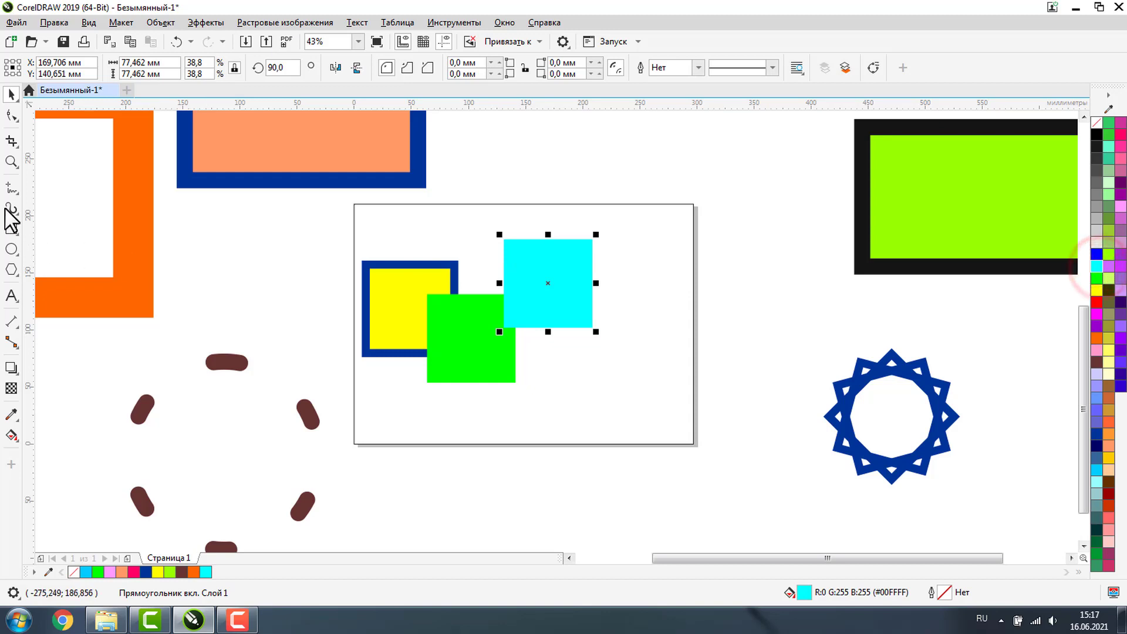
left_click(12, 115)
left_click_drag(503, 238, 855, 319)
Step: Delete the unfilled page-sized frame and remove the outline from the yellow square
left_click(11, 94)
left_click(562, 367)
left_click(562, 303)
left_click(449, 238)
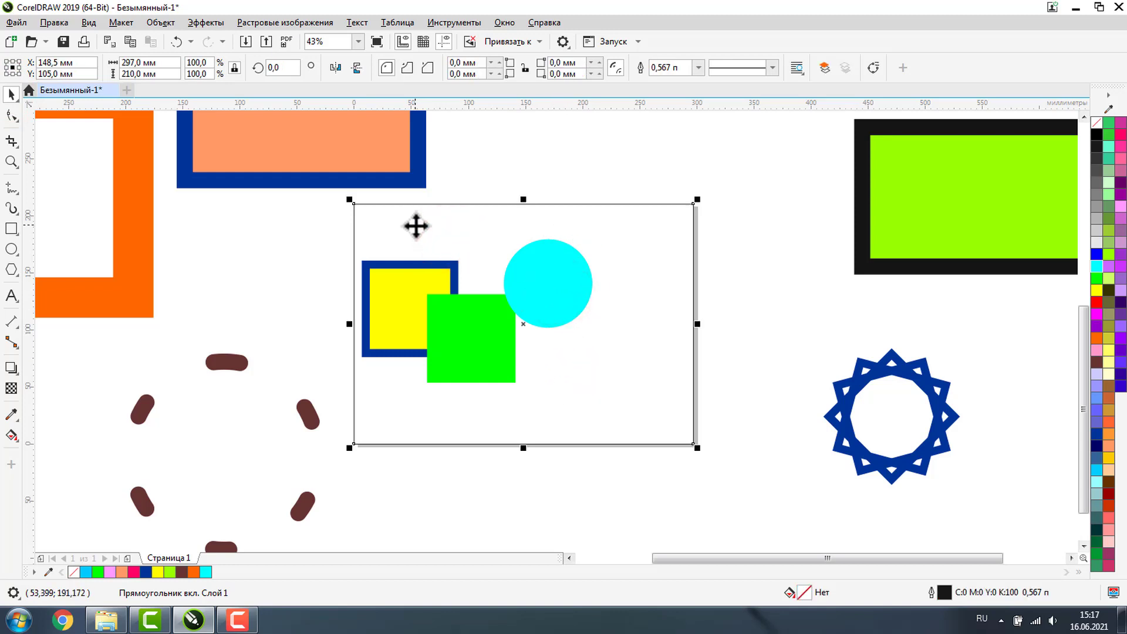
key("Escape")
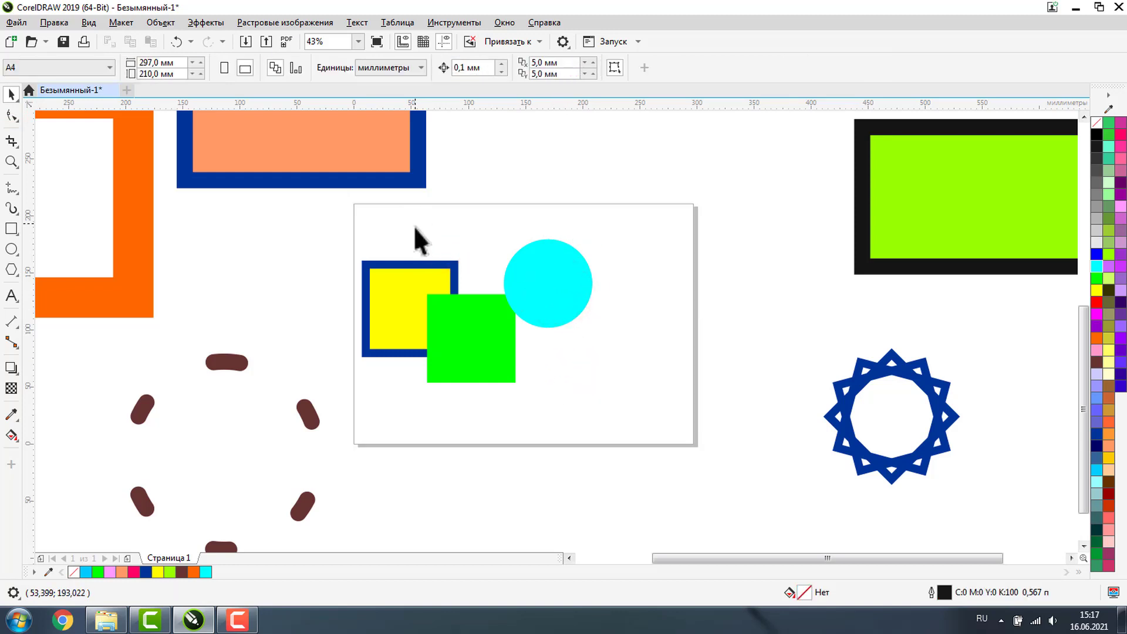
left_click(389, 318)
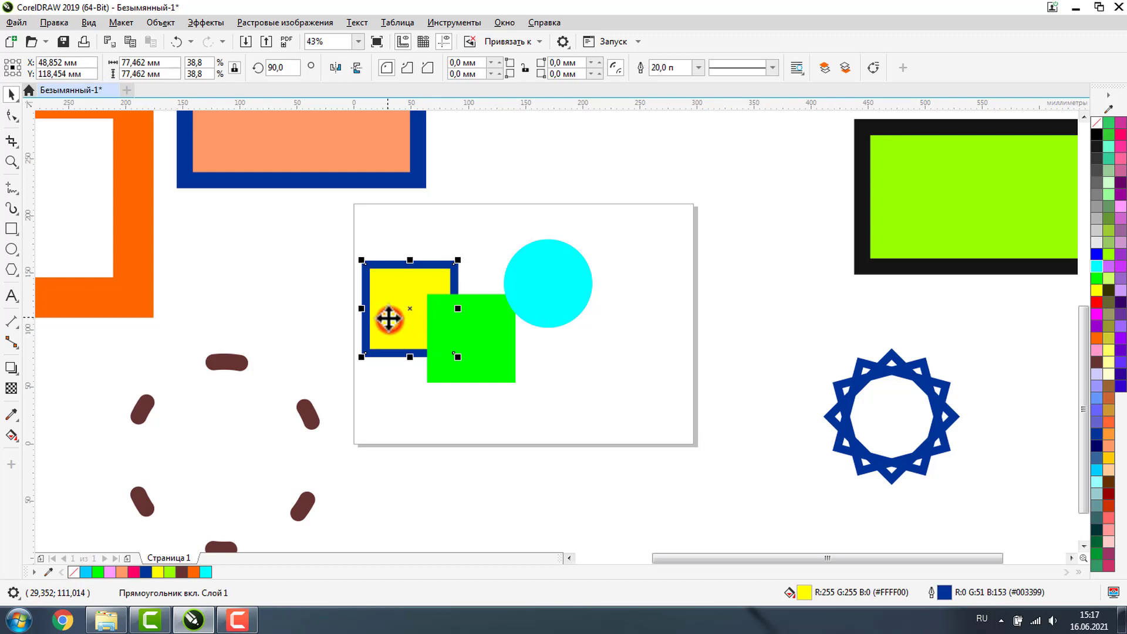
right_click(1097, 123)
Step: Move the yellow square up, the green square to about X 83, Y 112 mm, and the cyan circle over it at about X 140, Y 129 mm
left_click(13, 162)
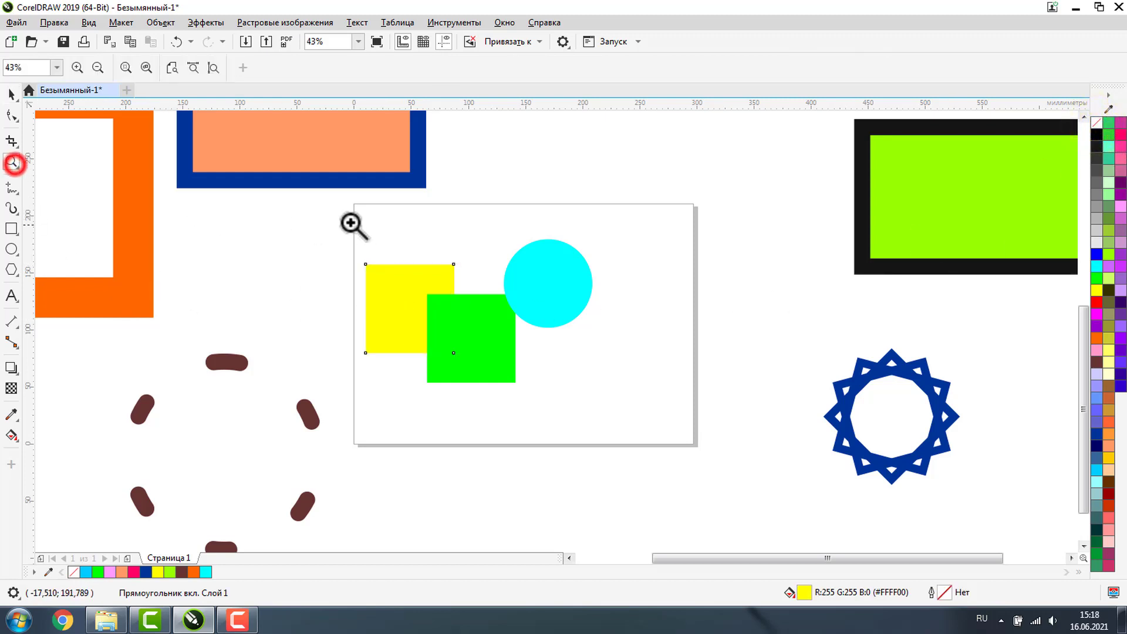
left_click_drag(285, 194, 772, 478)
left_click(12, 94)
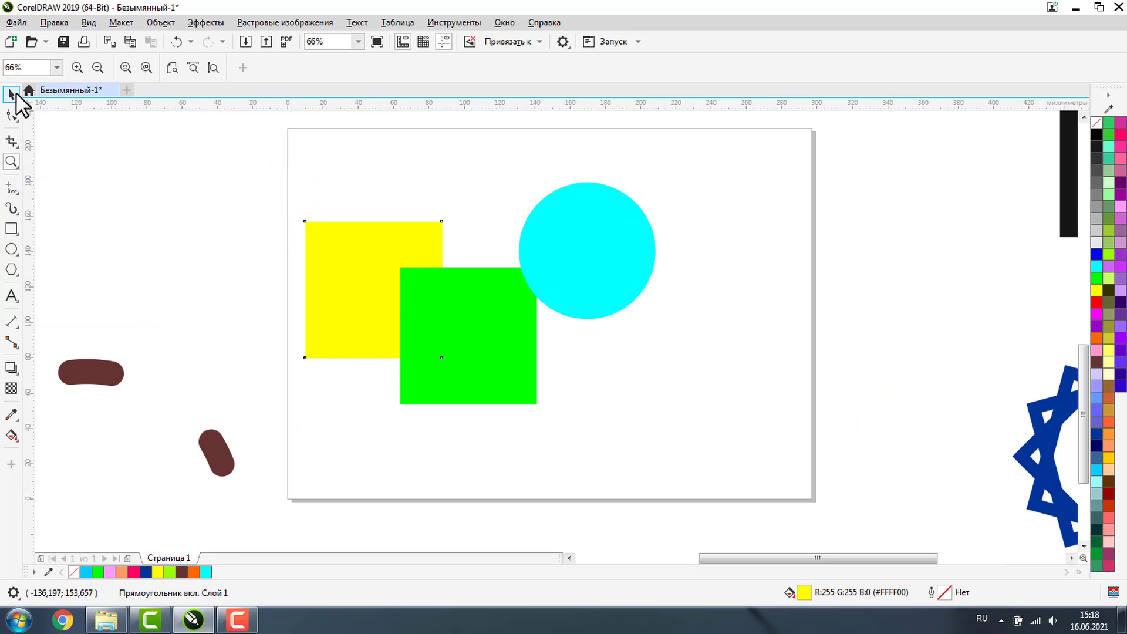
left_click_drag(368, 271, 359, 215)
left_click_drag(459, 342, 424, 309)
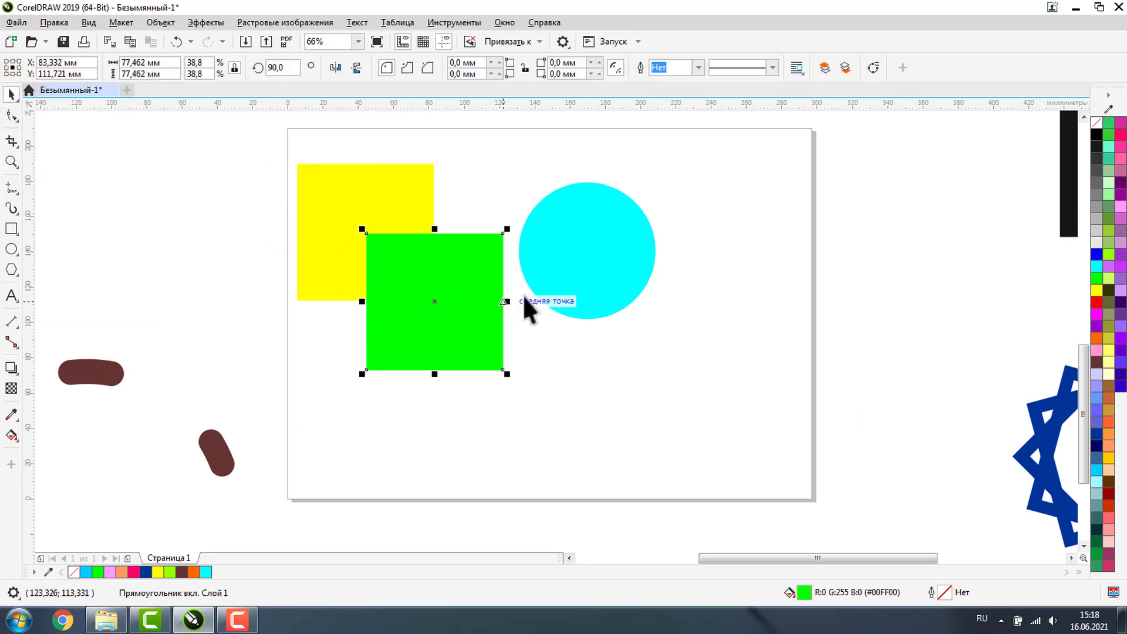
left_click_drag(599, 284, 550, 291)
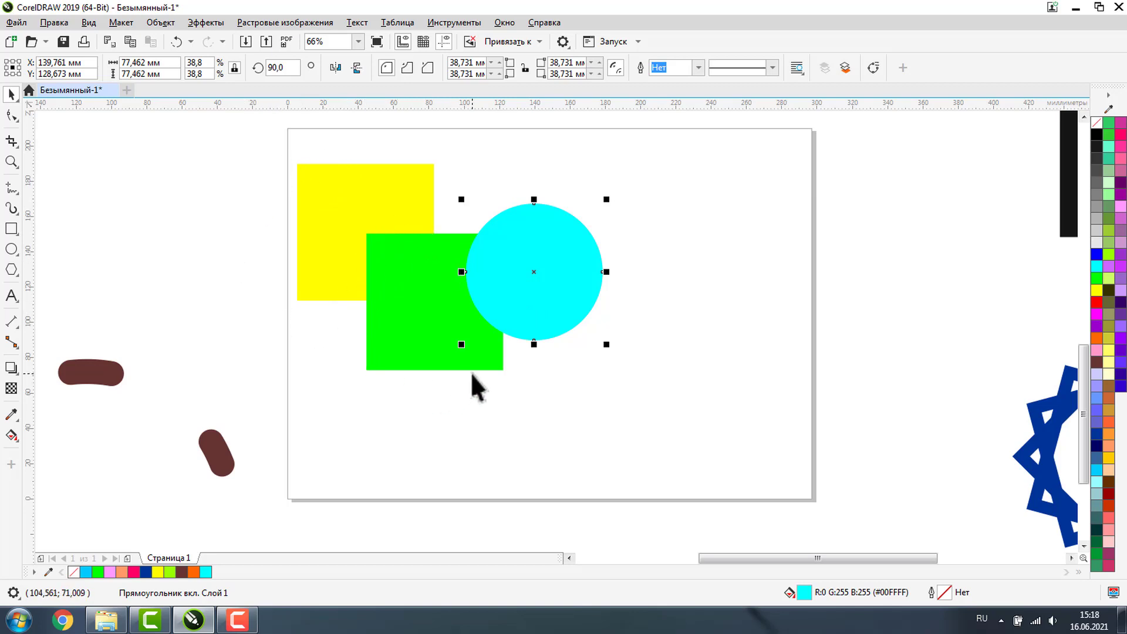
Step: Select the yellow square, green square and cyan circle together and align their bottom edges using Align and Distribute
left_click(535, 287)
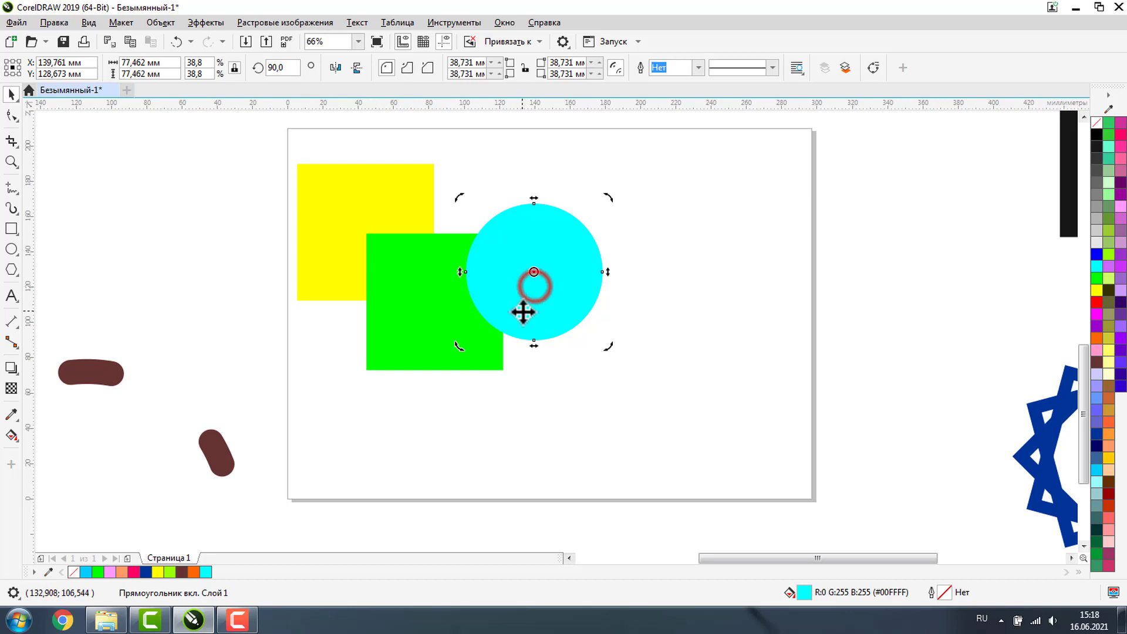
left_click_drag(210, 148, 730, 407)
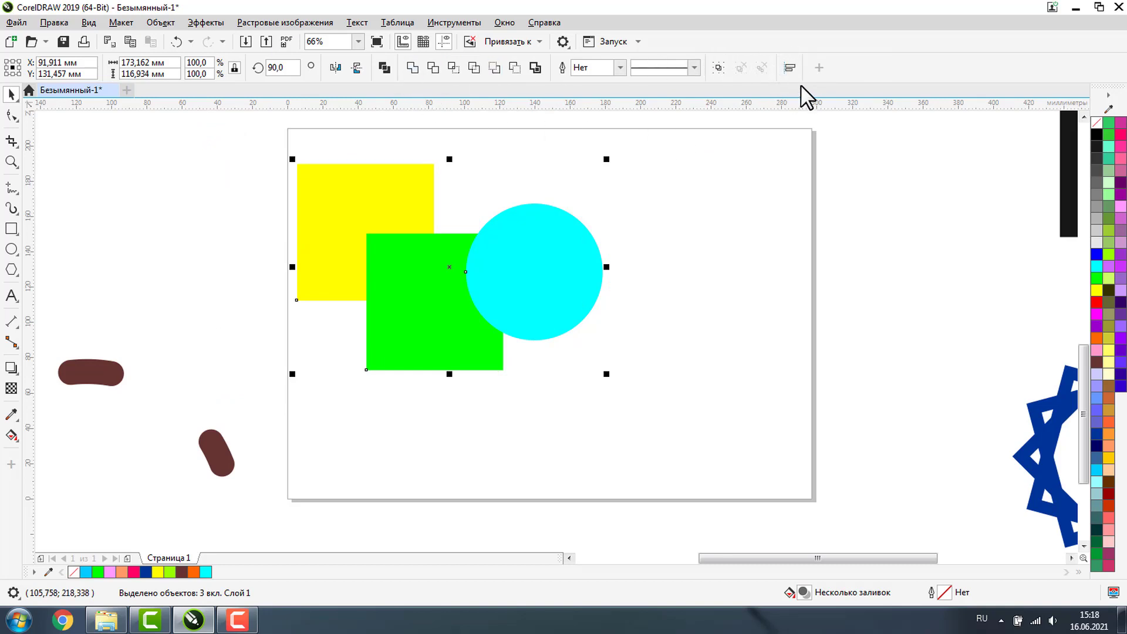
left_click(788, 68)
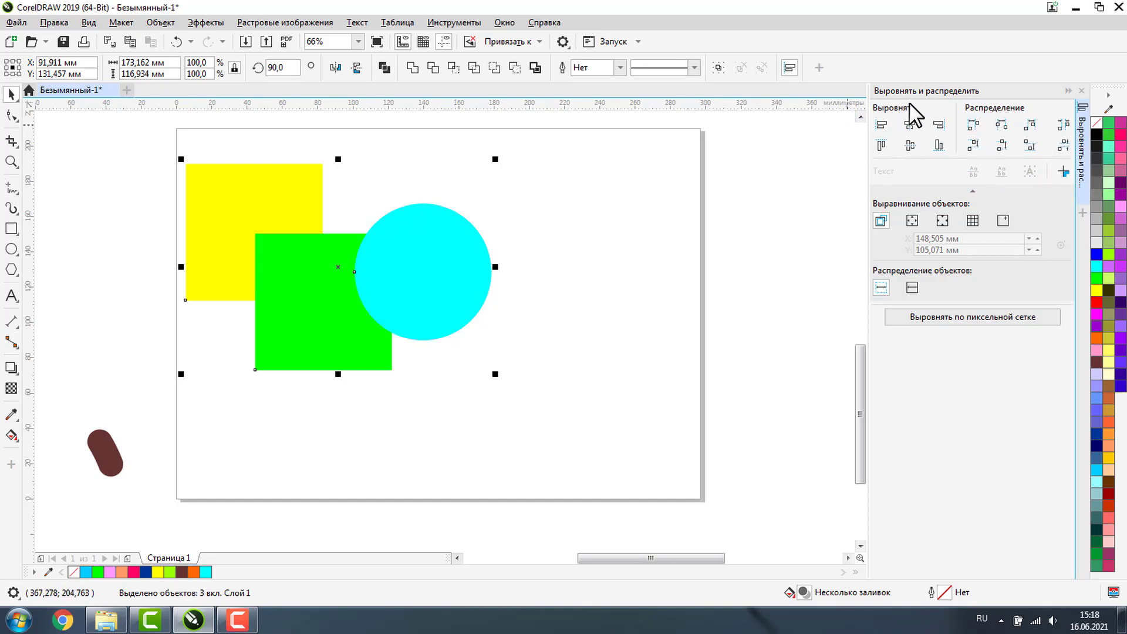
left_click(938, 146)
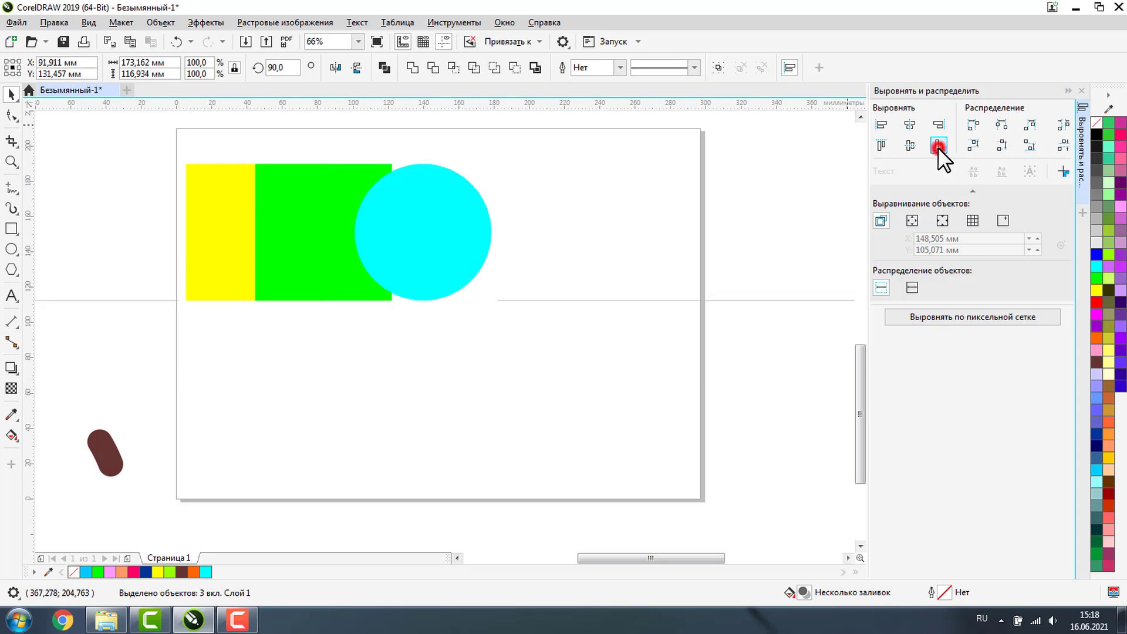
Step: Shrink the green square to about 38 mm and shift it so it hangs slightly below the yellow square and the circle
left_click(595, 222)
left_click(319, 222)
left_click_drag(397, 159, 326, 229)
mouse_move(344, 277)
left_mouse_down()
mouse_move(329, 263)
mouse_move(335, 286)
left_mouse_up()
Step: Select all three shapes and align them by their top edges
left_click_drag(151, 136, 584, 399)
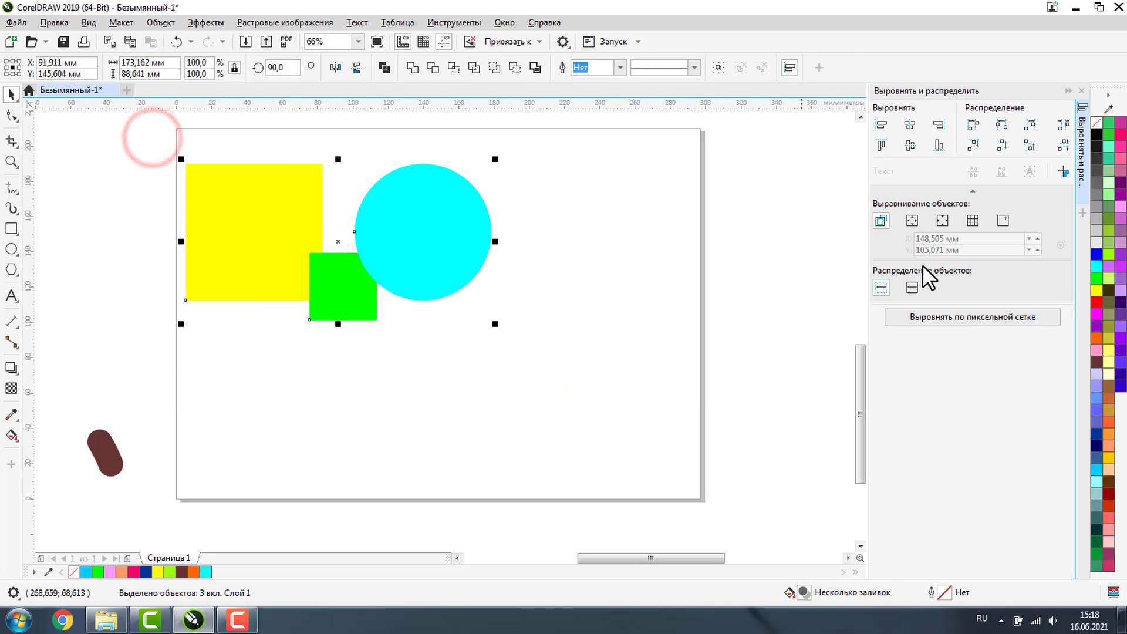
left_click(880, 146)
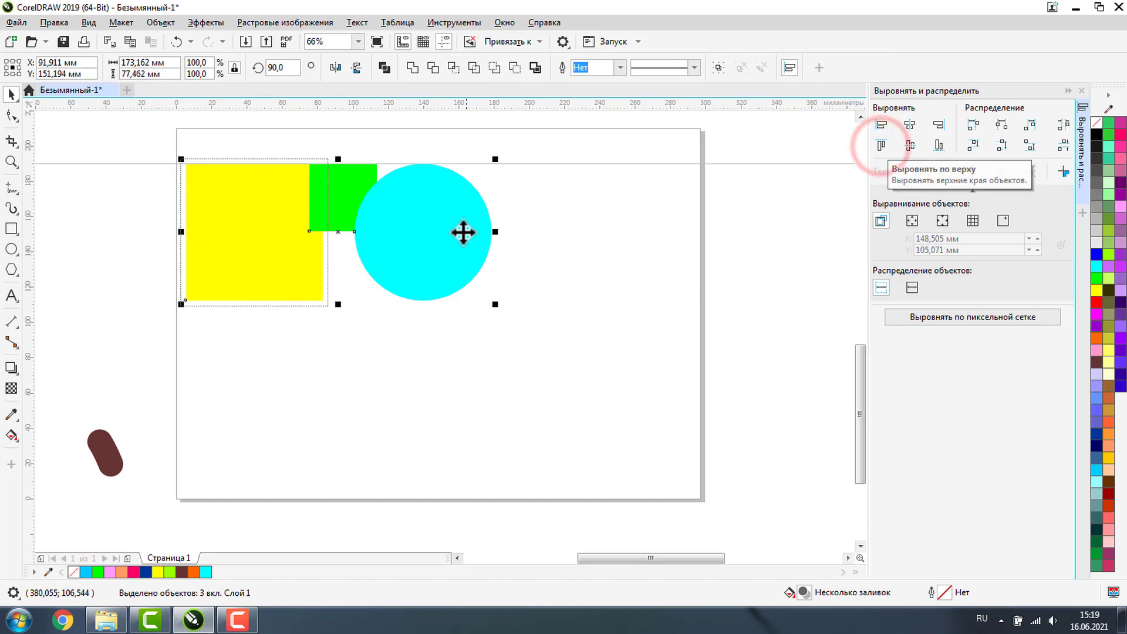
left_click(371, 340)
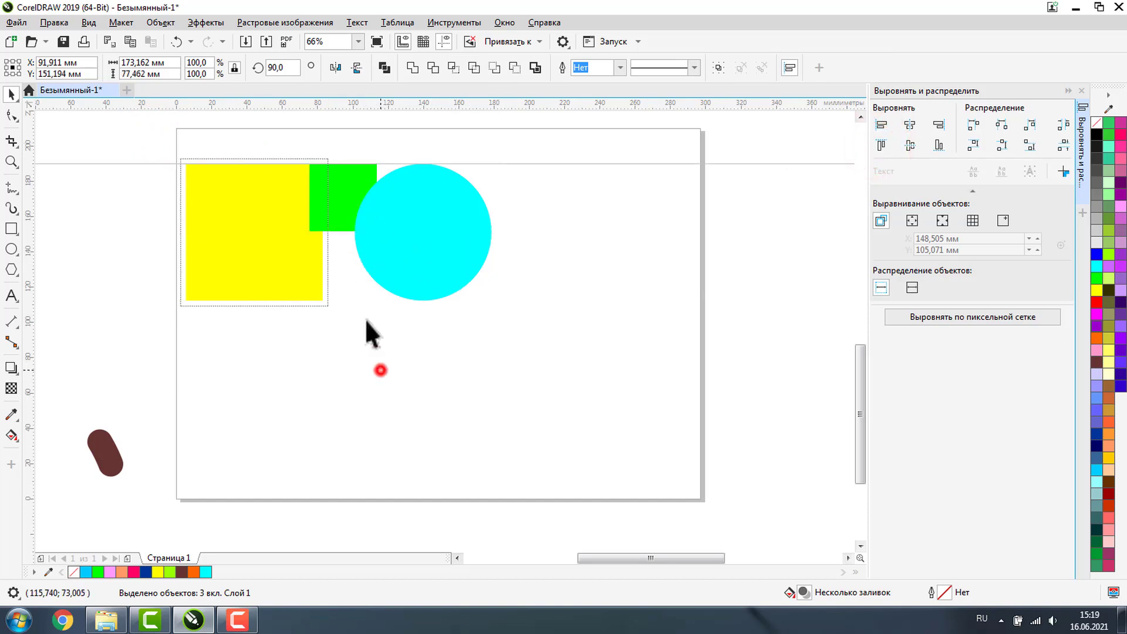
Step: Spread the green square and cyan circle downward across the page, and realign all three shapes along the top edge of the yellow square
left_click_drag(326, 203, 327, 347)
left_click_drag(430, 260, 604, 470)
left_click_drag(151, 146, 773, 530)
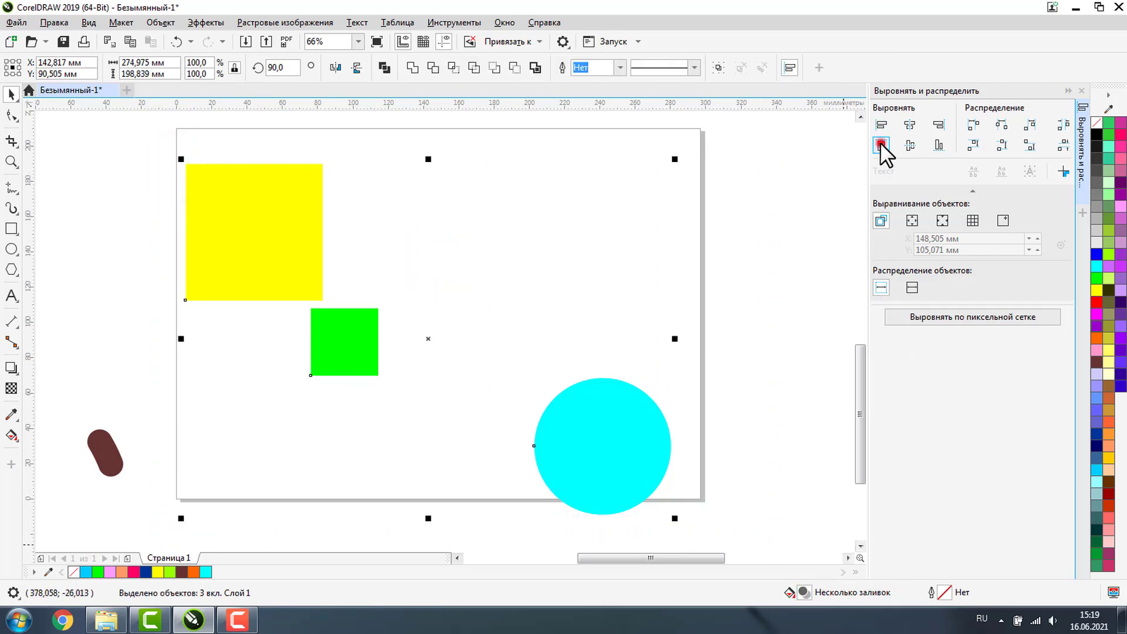
left_click(881, 145)
left_click(762, 279)
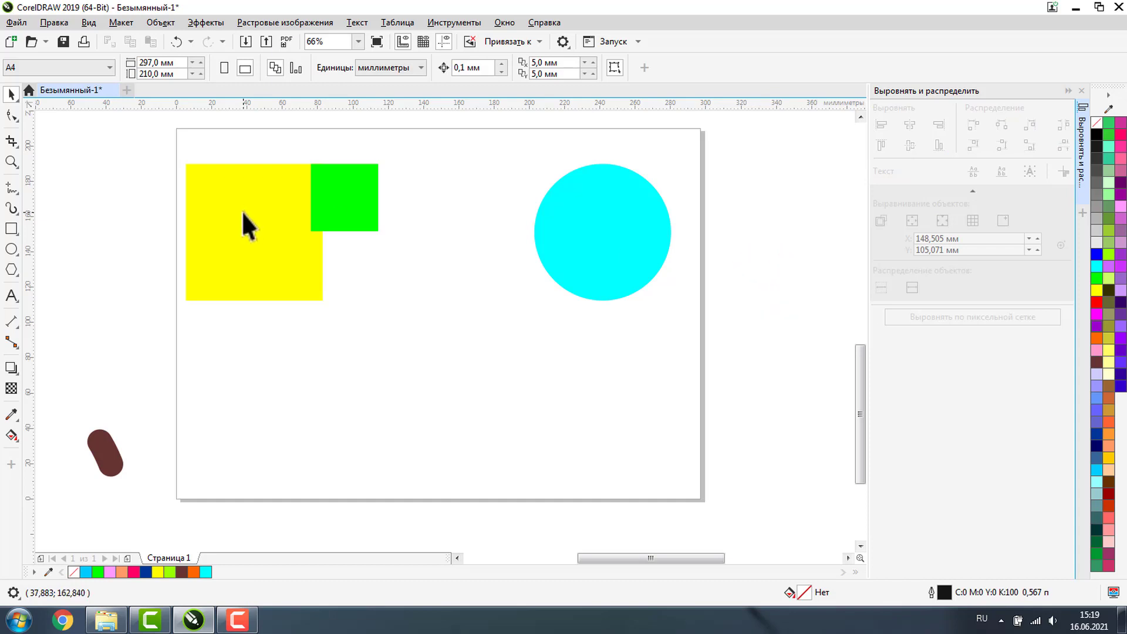
Step: Scatter the three shapes, with the green square higher, the cyan circle slightly lower, and the yellow square at about X 57, Y 66 mm
left_click_drag(343, 212, 398, 199)
left_click_drag(312, 253, 329, 324)
mouse_move(631, 243)
left_mouse_down()
mouse_move(631, 322)
mouse_move(639, 263)
left_mouse_up()
left_click_drag(264, 335, 271, 414)
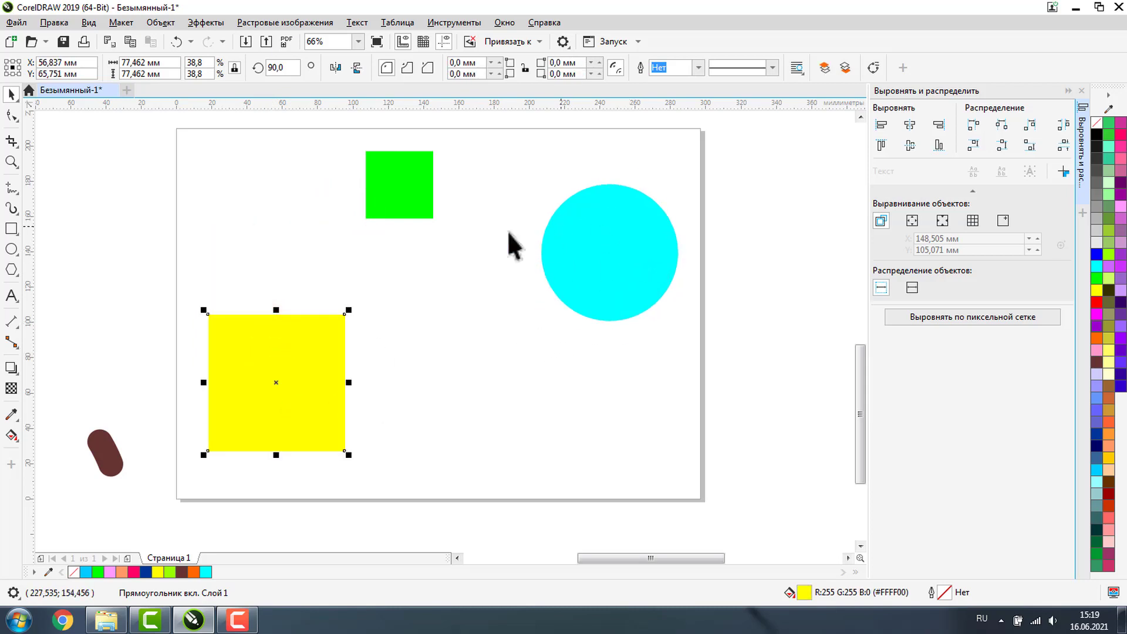
Step: Select the yellow square, green square and finally the cyan circle, and line up their centers in a horizontal row with the circle
left_click(377, 203, "shift")
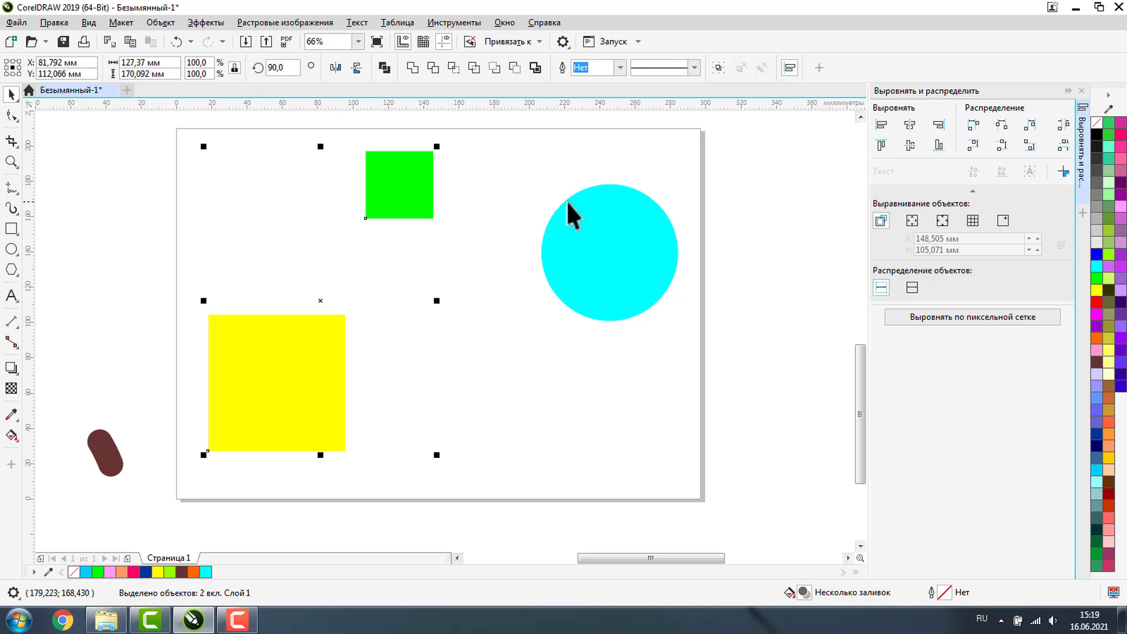
left_click(583, 239, "shift")
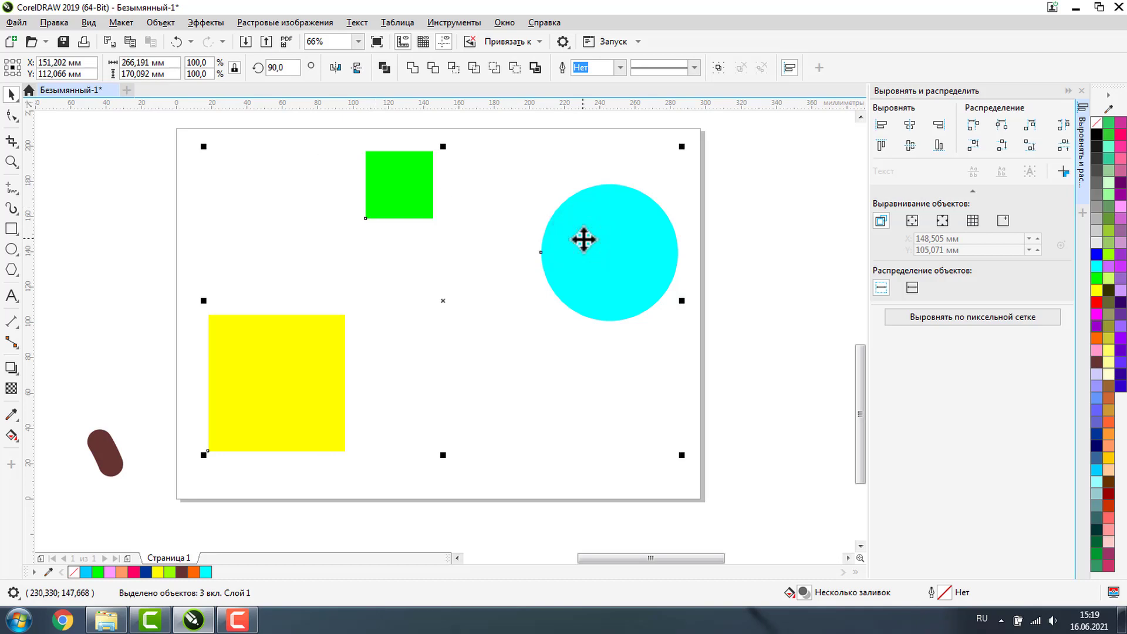
left_click(907, 146)
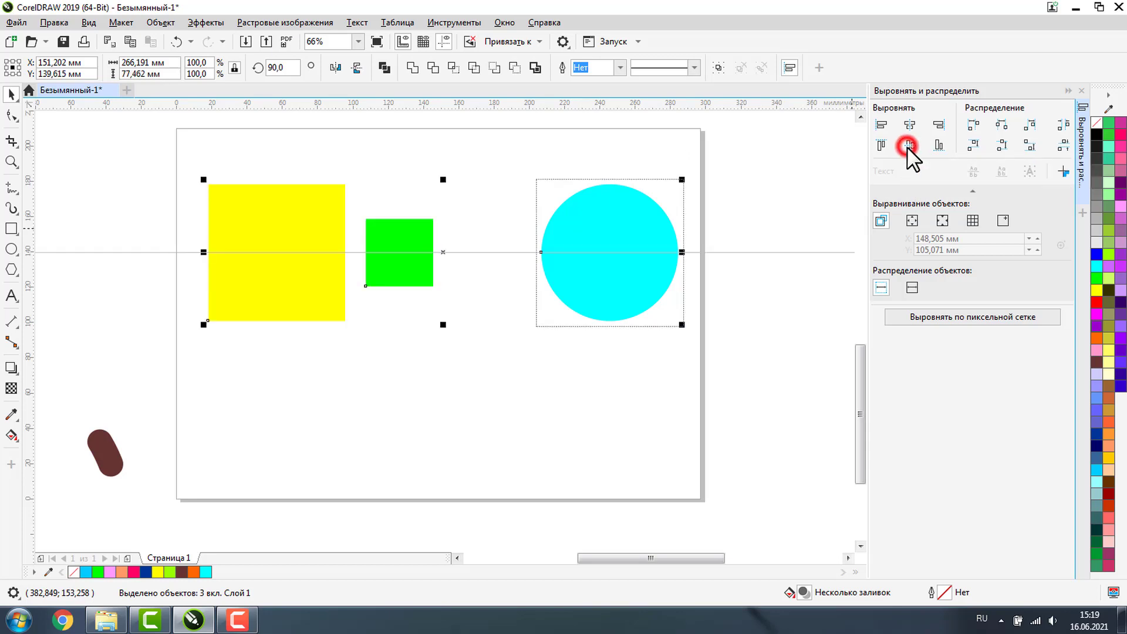
left_click(734, 405)
Step: Move the green square up, the yellow square to about X 120, Y 106 mm, and the cyan circle to about X 221, Y 21 mm
left_click_drag(379, 270, 426, 216)
left_click_drag(298, 307, 394, 336)
left_click_drag(604, 262, 571, 467)
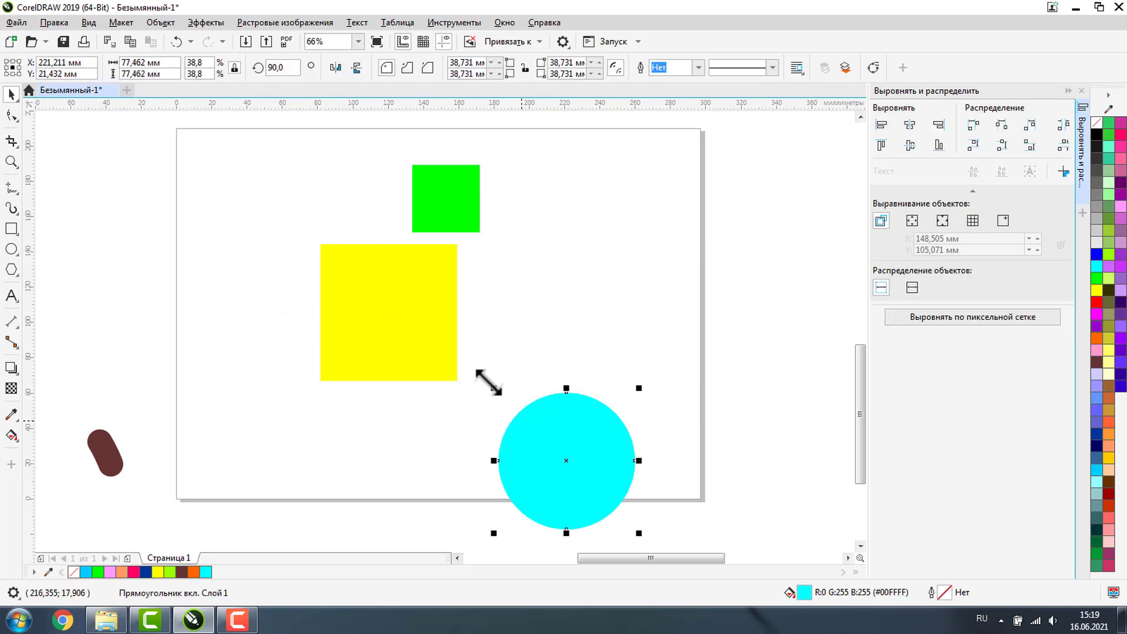
Step: Select the yellow square, cyan circle and finally the green square, and align their centers in a vertical column with the green square
left_click(422, 332)
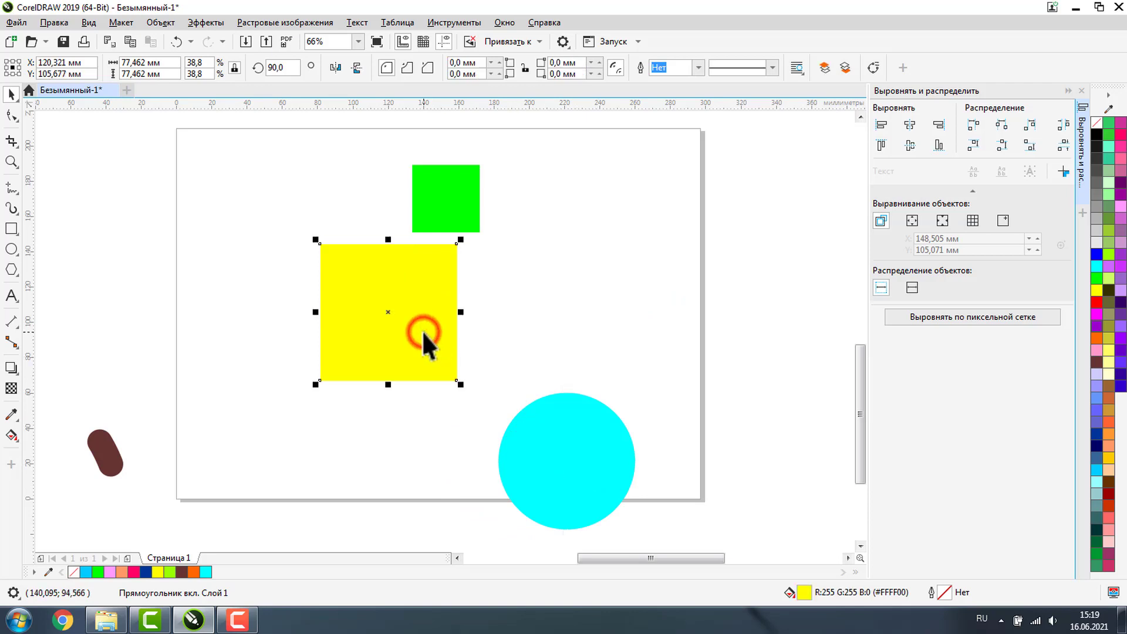
left_click(578, 487, "shift")
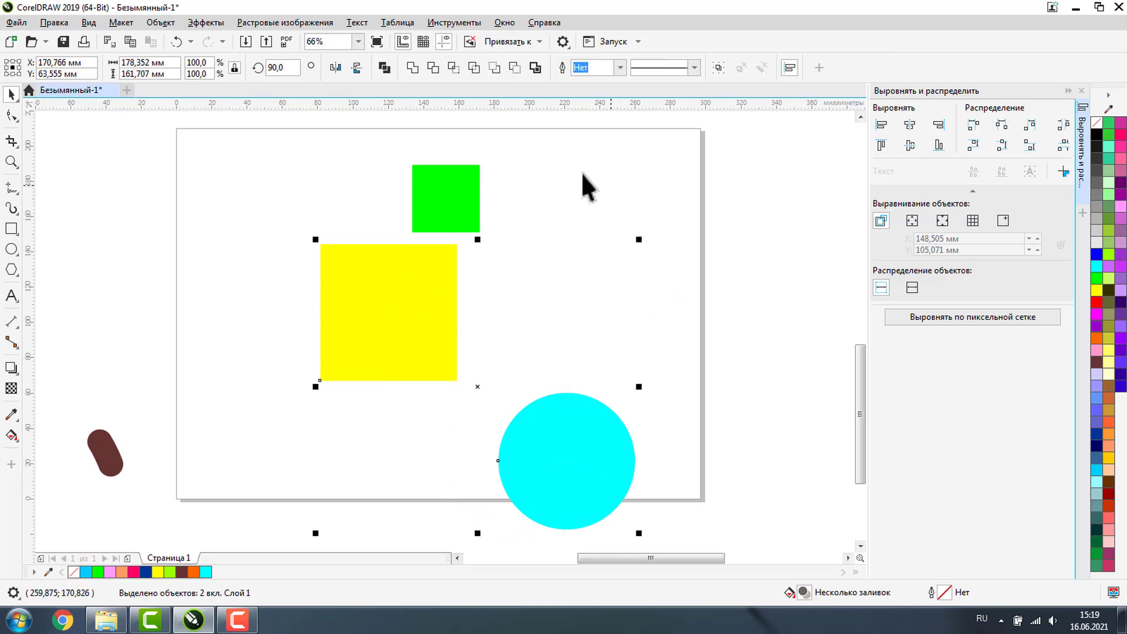
left_click(440, 197, "shift")
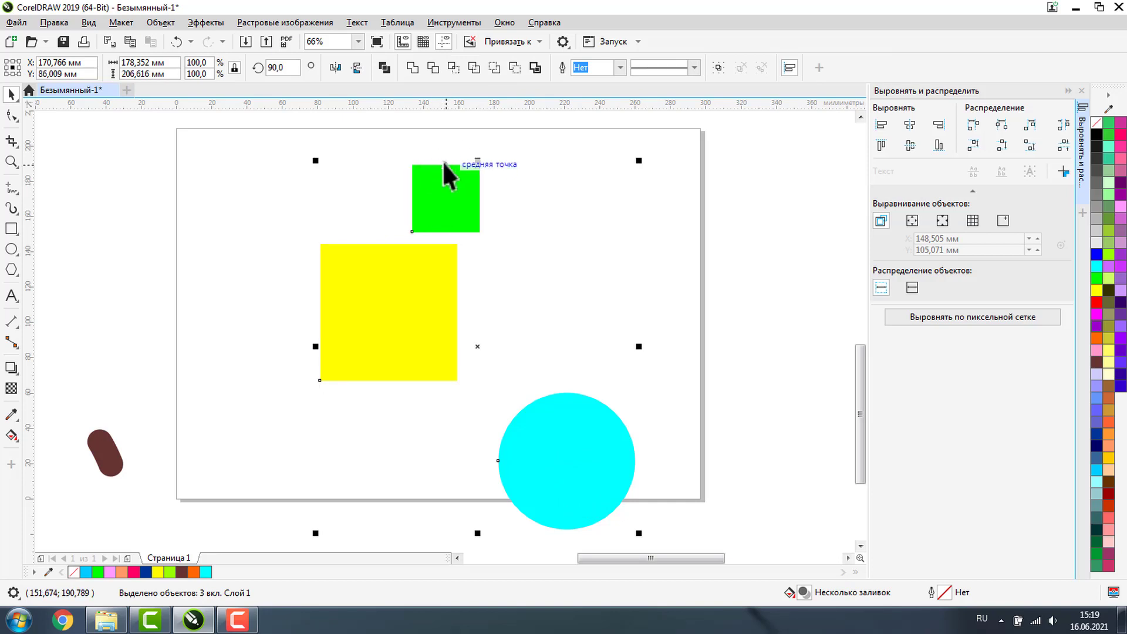
left_click(910, 126)
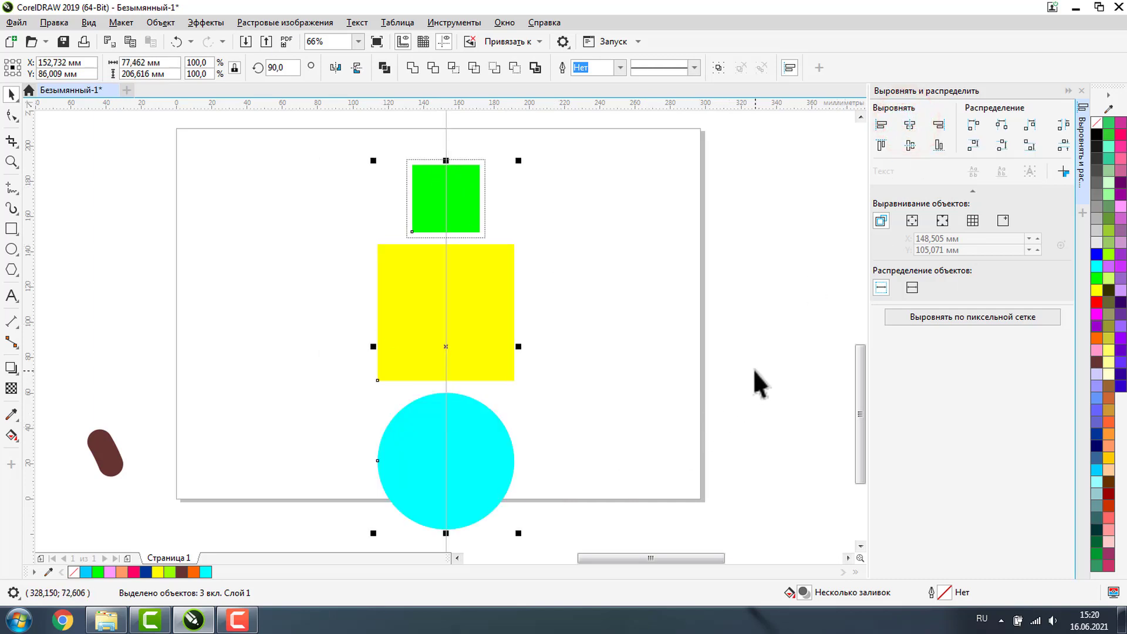
left_click(723, 339)
Step: Rearrange the shapes side by side as green square, yellow square and cyan circle, and distribute them with equal horizontal gaps
left_click_drag(435, 224, 273, 268)
left_click_drag(433, 317, 412, 193)
left_click_drag(403, 219, 379, 251)
left_click_drag(478, 477, 539, 288)
left_click_drag(224, 140, 684, 449)
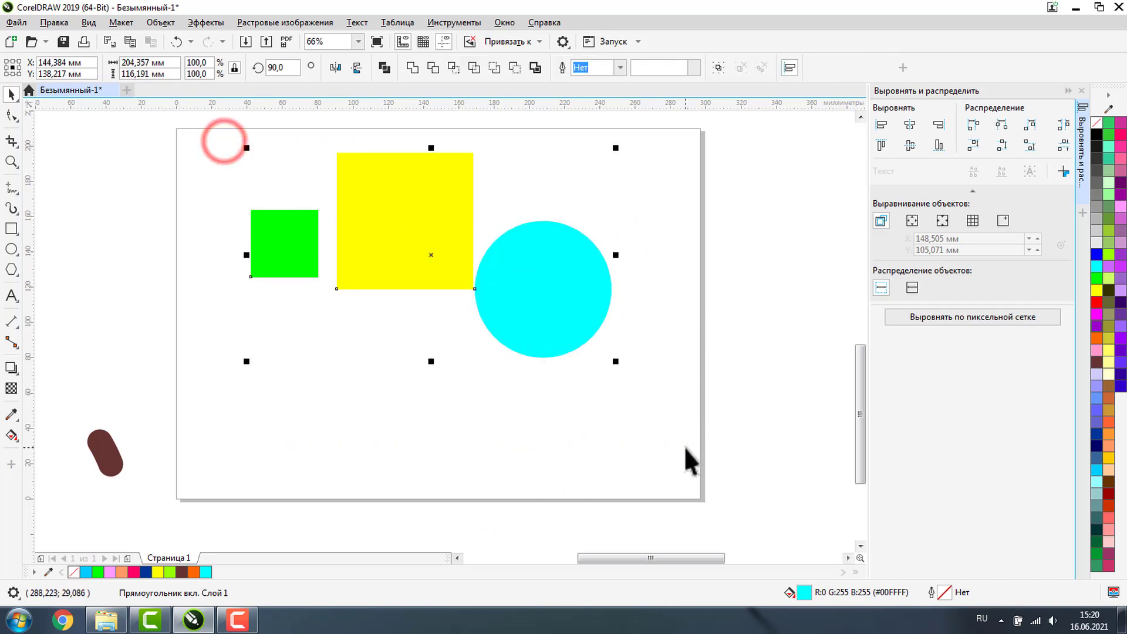
left_click(1065, 128)
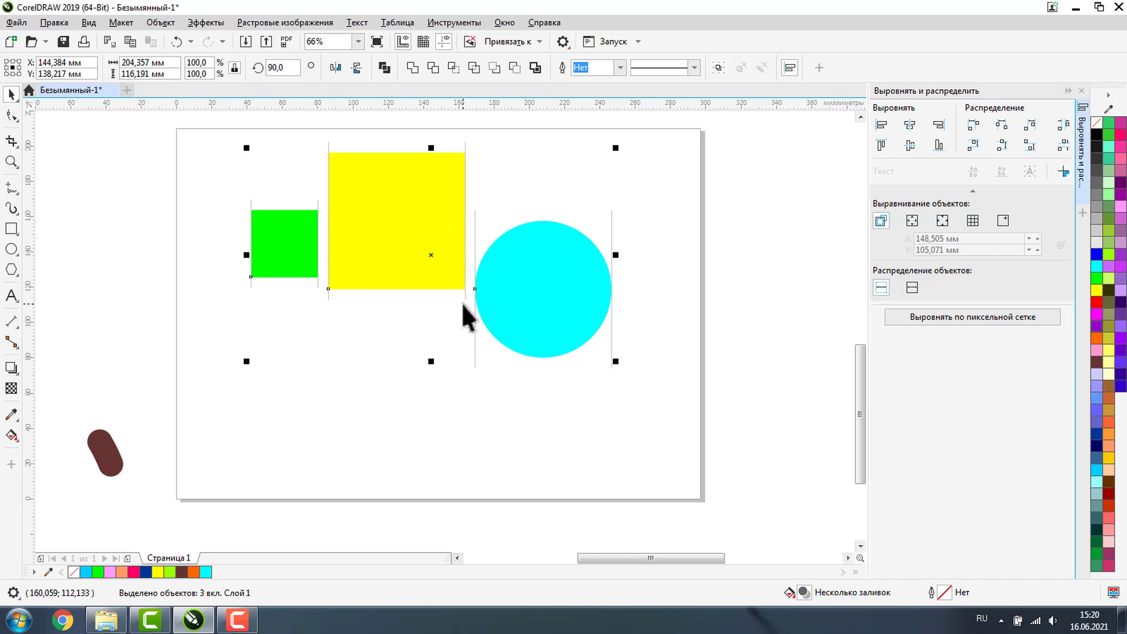
Step: Align the three shapes to the page's top, bottom and right edges in turn, and restore the alignment reference to the active objects
left_click(911, 220)
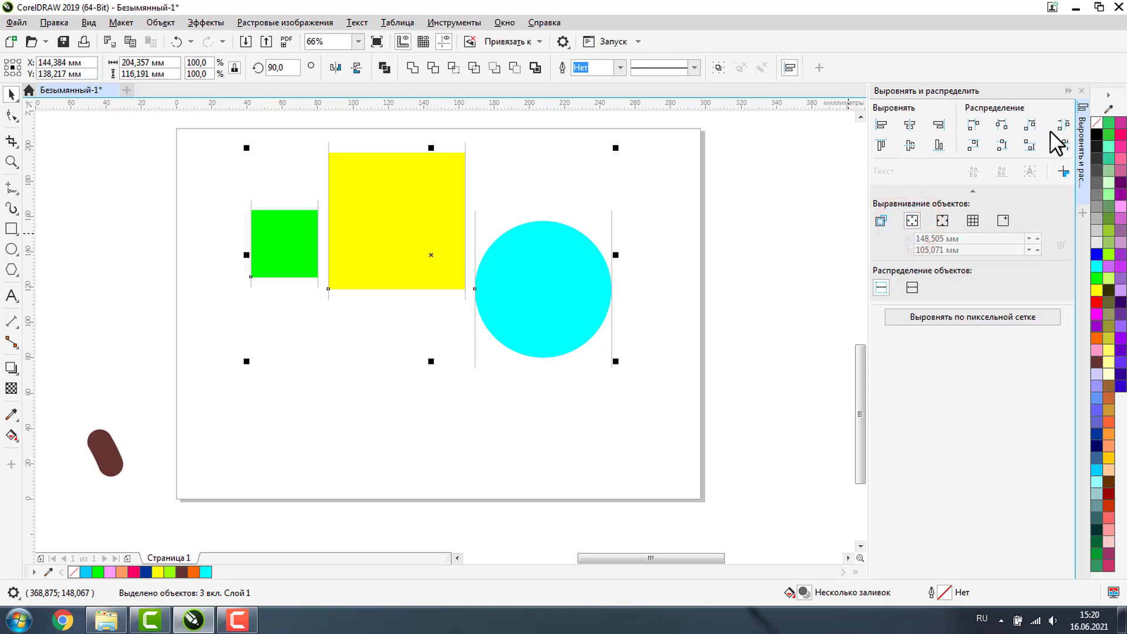
left_click(881, 144)
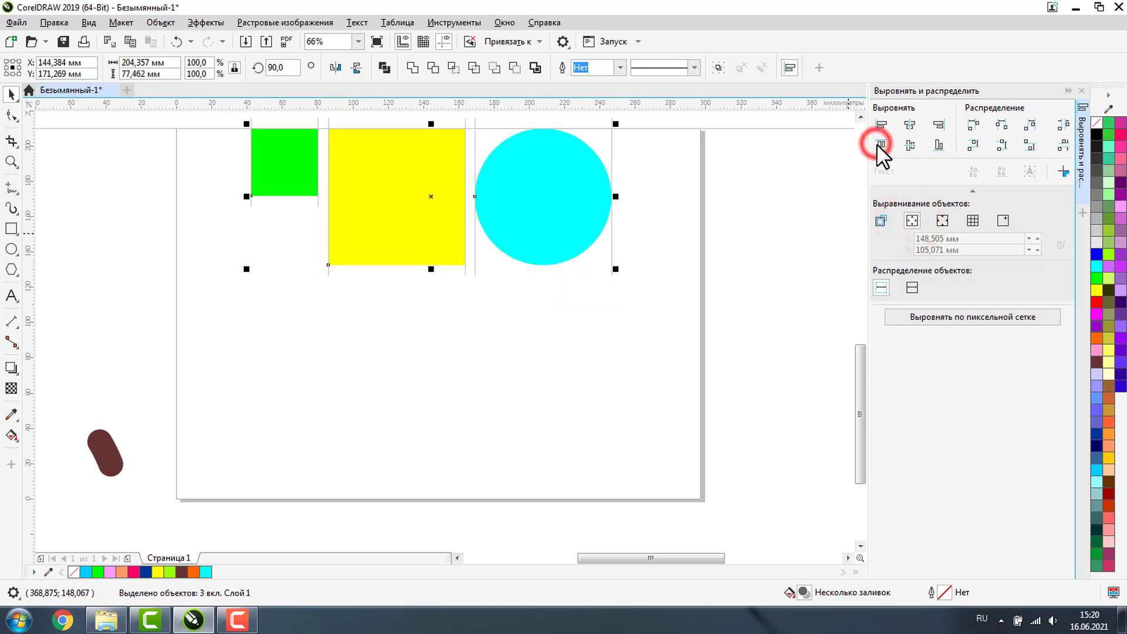
left_click(937, 147)
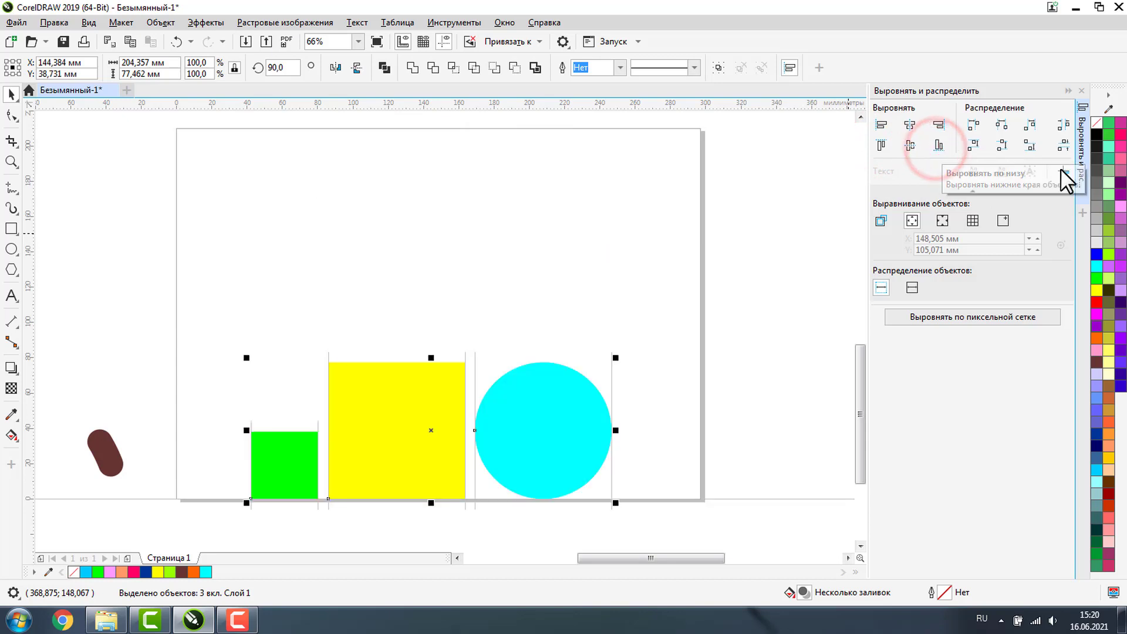
left_click(1063, 125)
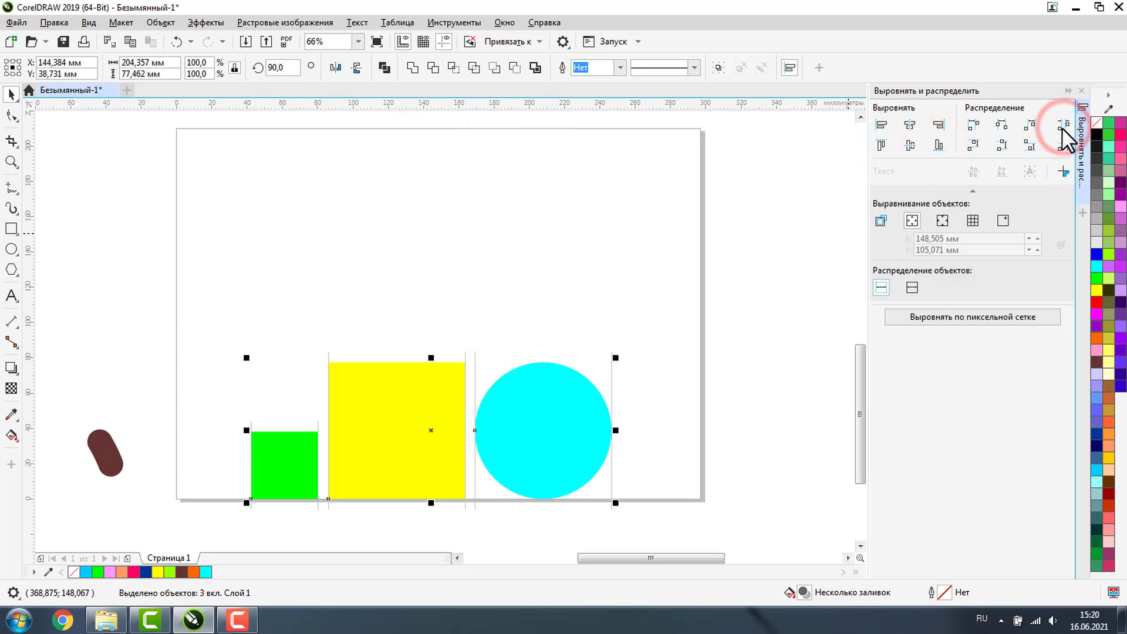
left_click(939, 124)
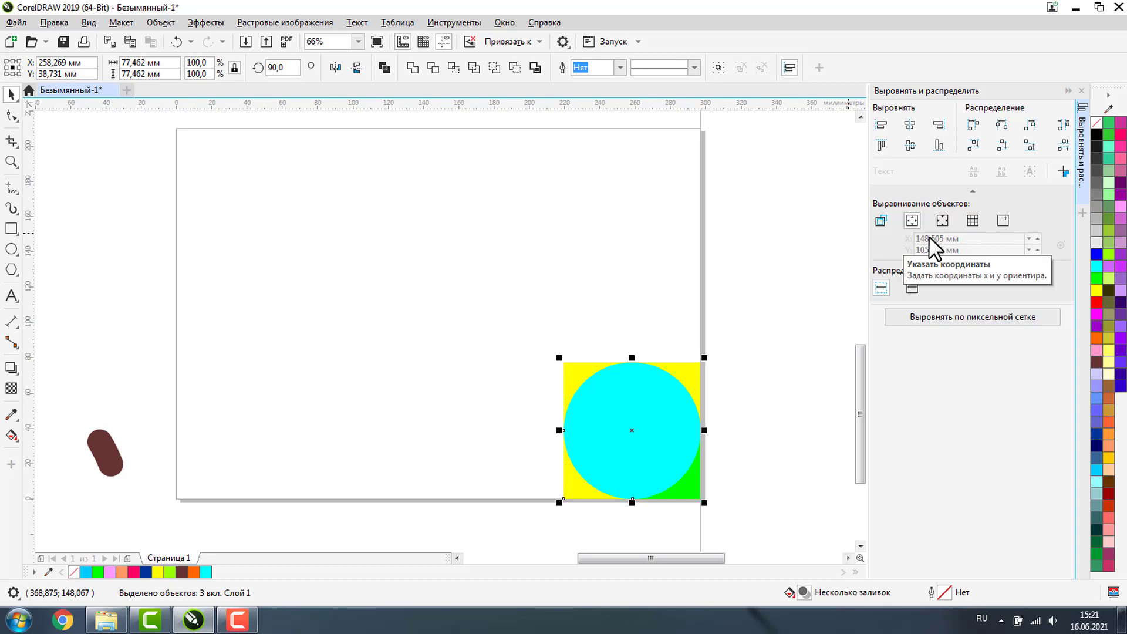
left_click(881, 221)
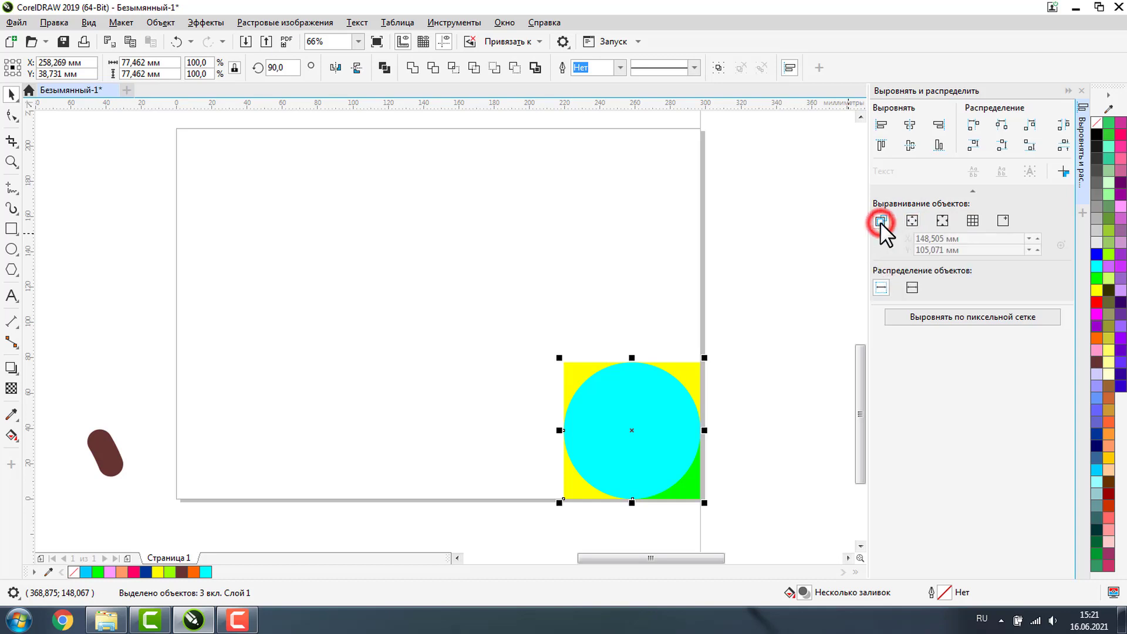
Step: Separate the stacked shapes, delete the yellow square and cyan circle, and move the green square to about X 39, Y 166 mm
left_click(723, 378)
left_click_drag(644, 422, 274, 247)
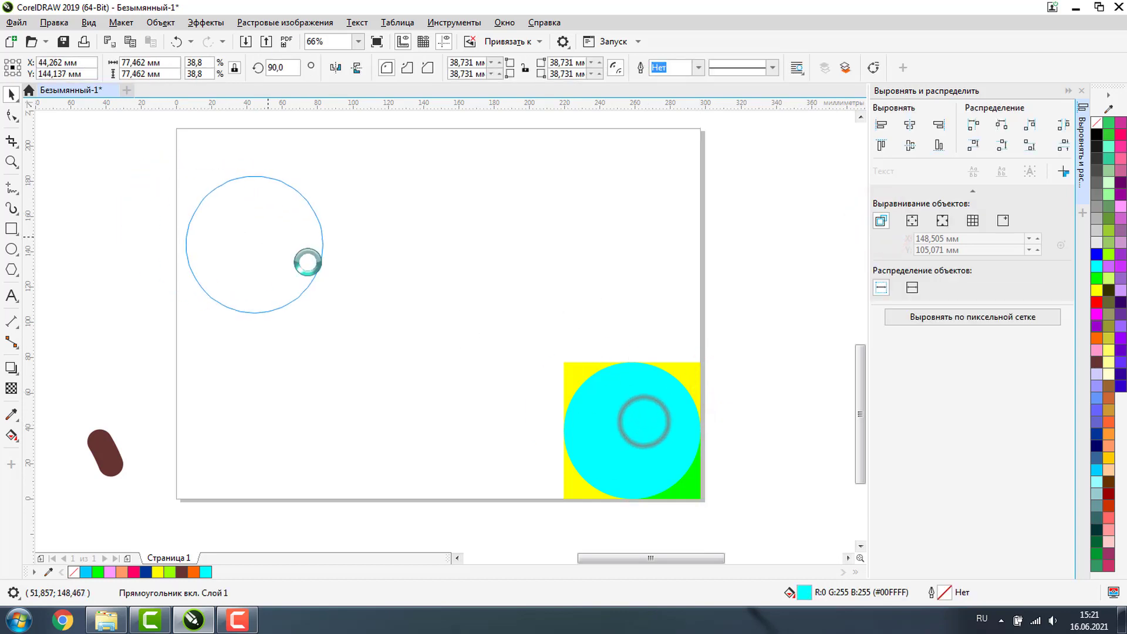
left_click(395, 360)
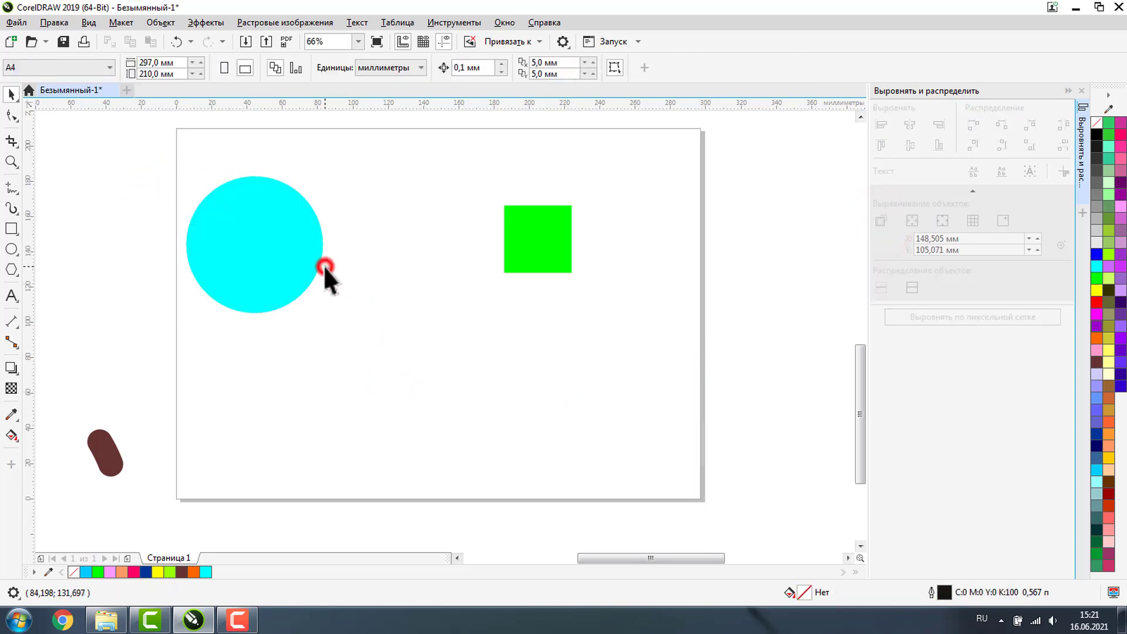
left_click(322, 266)
key("Delete")
left_click_drag(522, 243, 231, 209)
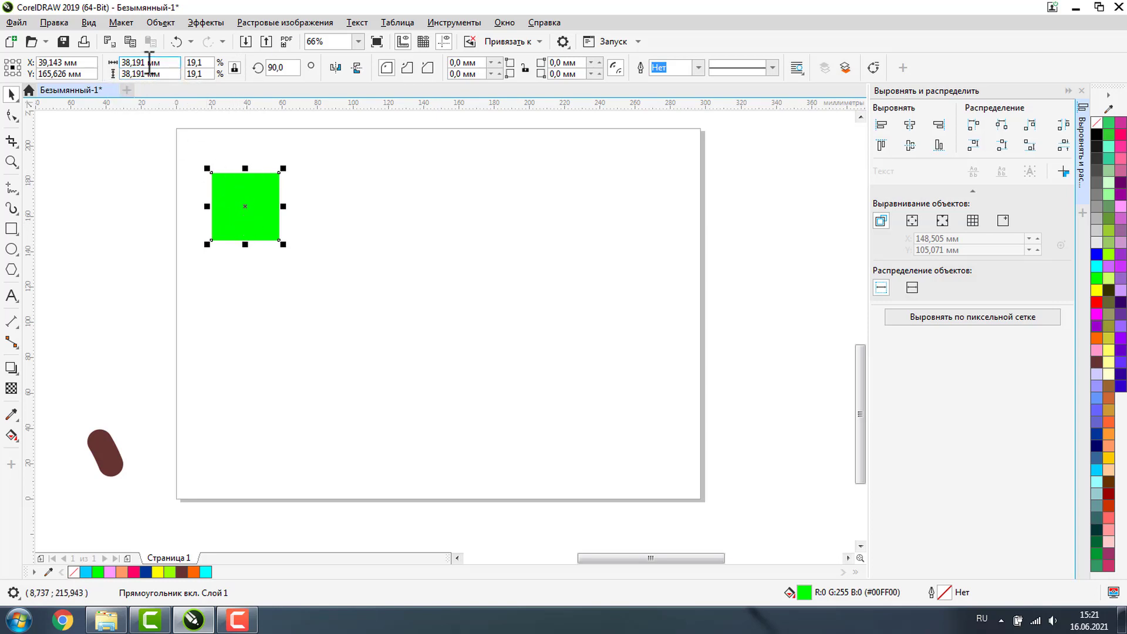
Step: Set the green square's width to 40 mm with the proportions locked
left_click(234, 68)
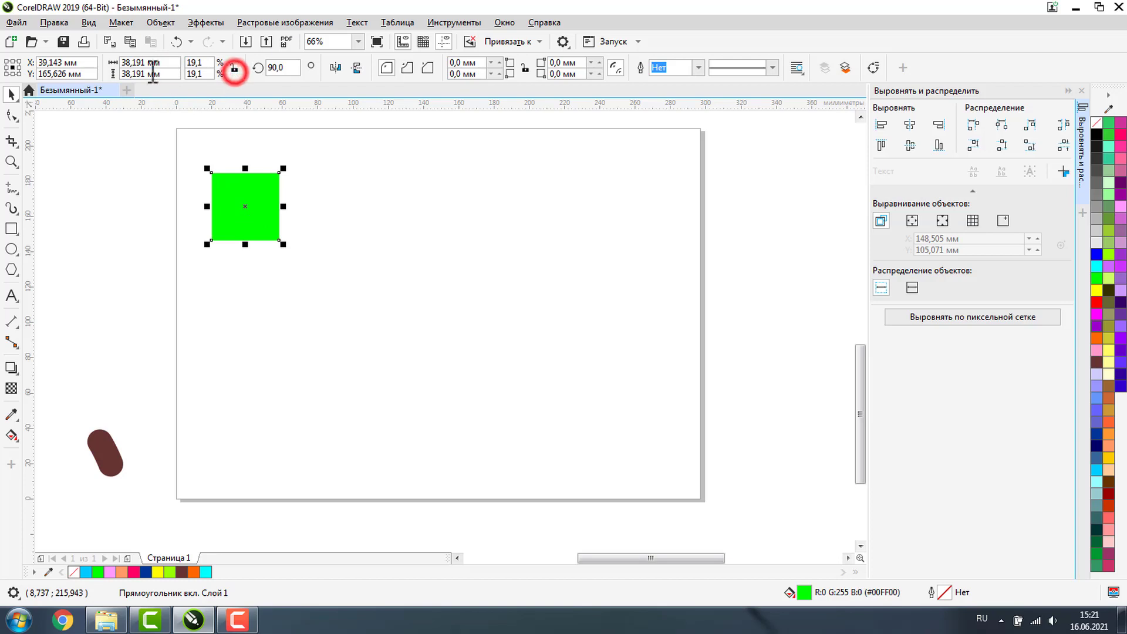
left_click(234, 68)
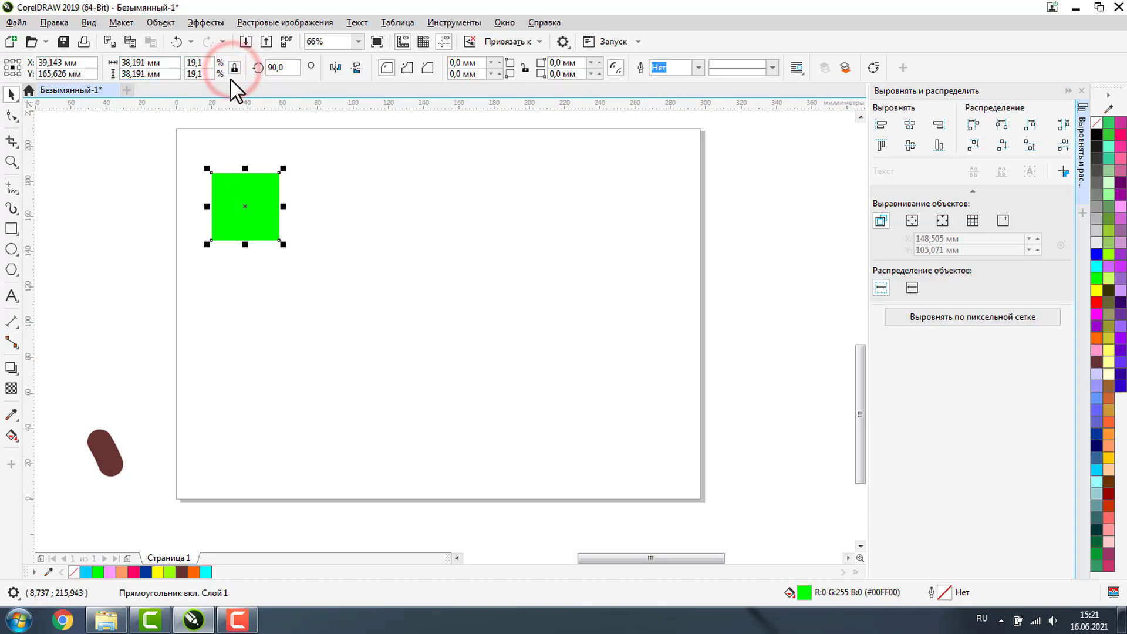
double_click(144, 62)
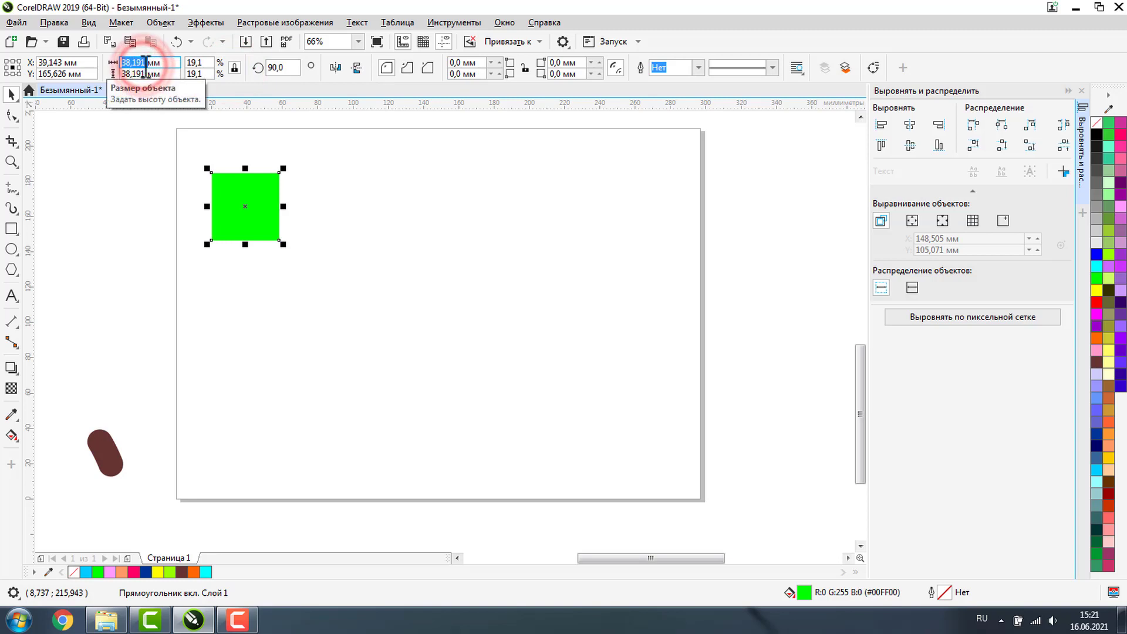
type("40")
key("Return")
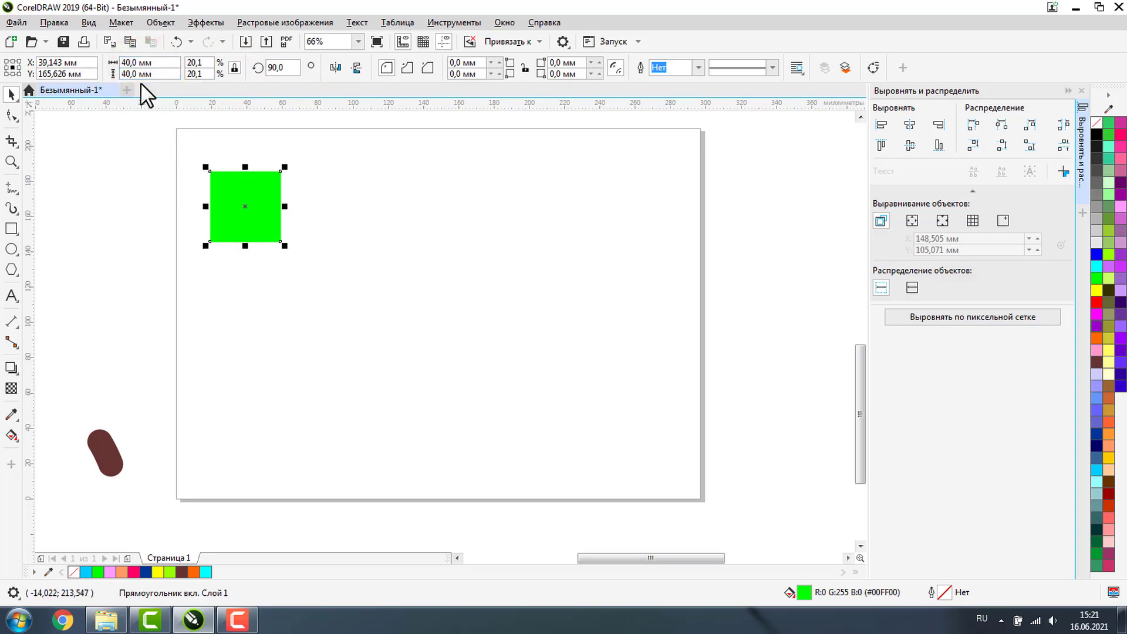
Step: Close the Align and Distribute docker and open the Transform docker with its position settings
left_click(1082, 92)
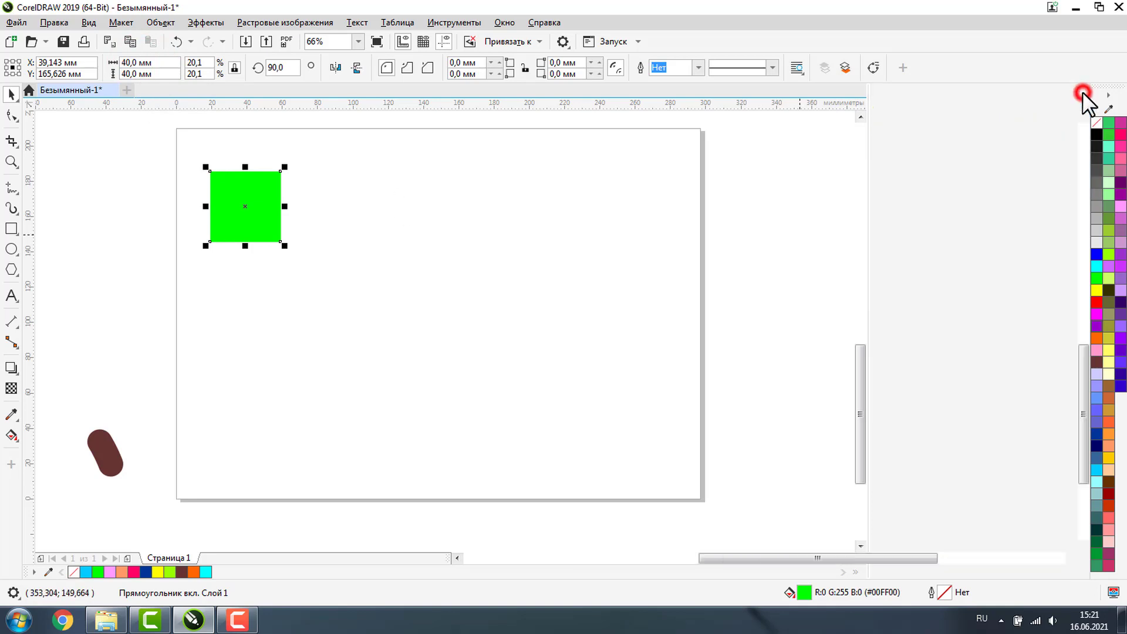
left_click(505, 21)
mouse_move(570, 216)
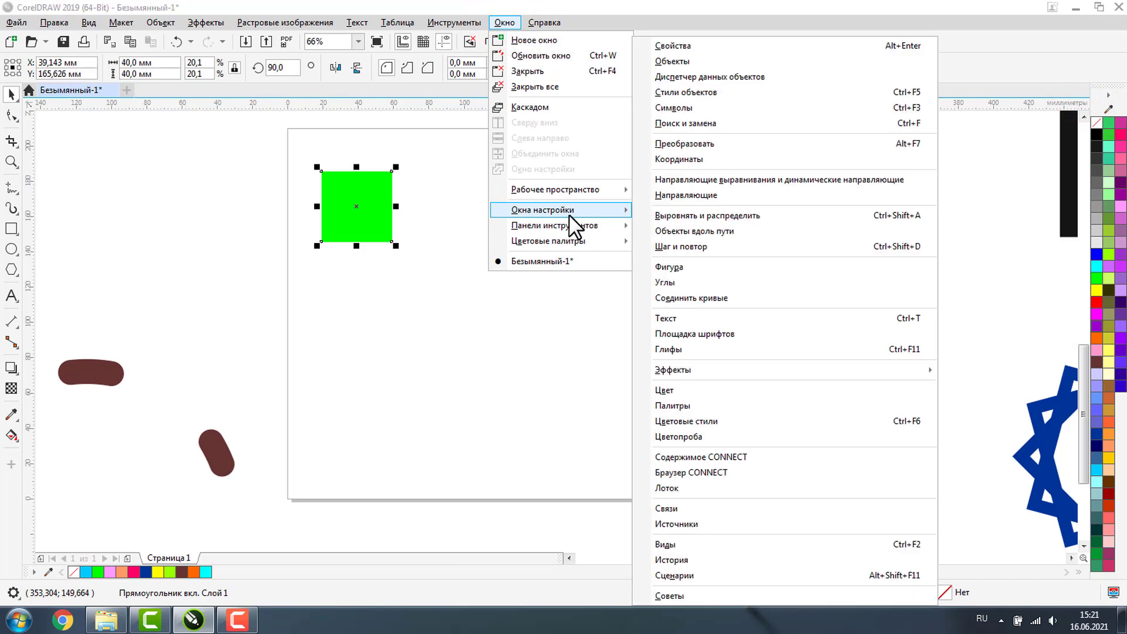
left_click(706, 143)
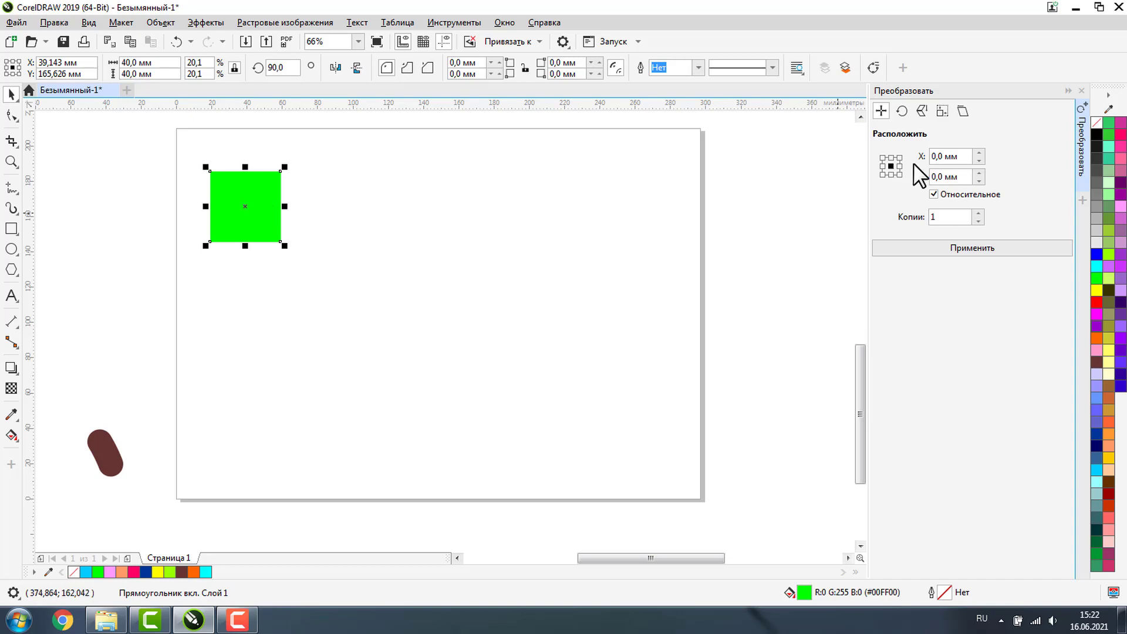
Step: Create one copy of the green square offset 40 mm in X and fill the copy with cyan
double_click(943, 156)
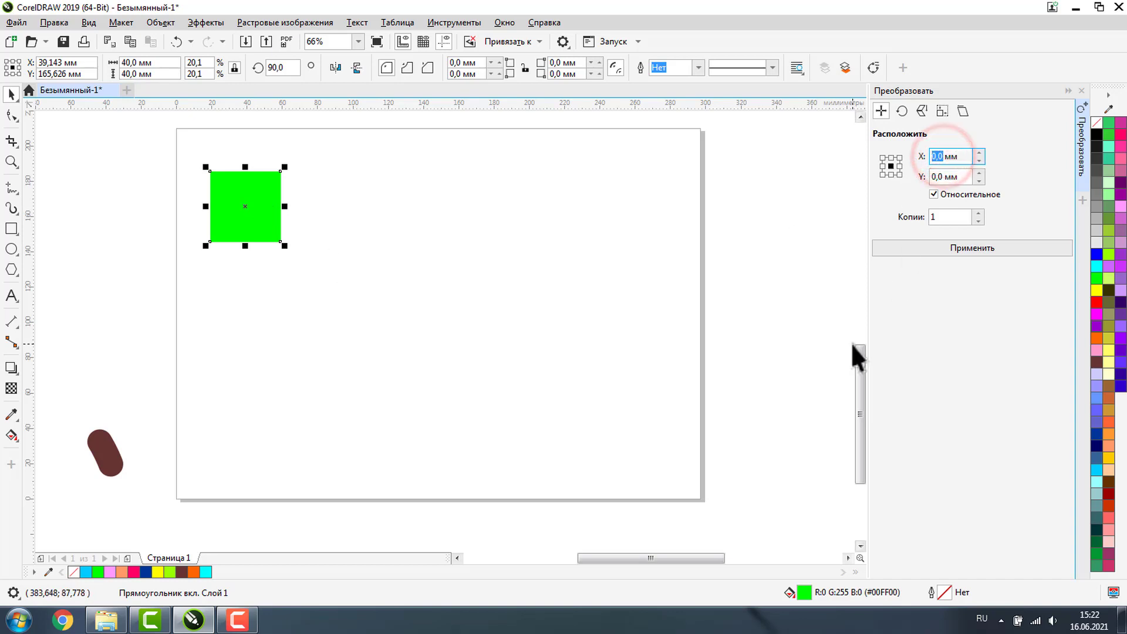
type("40")
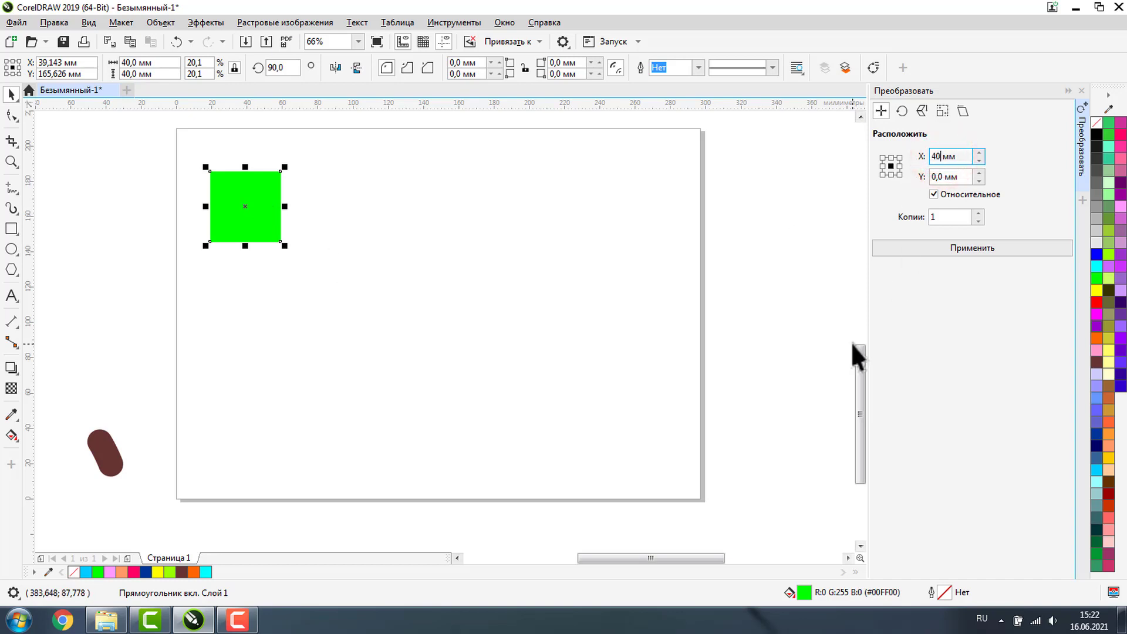
left_click(948, 248)
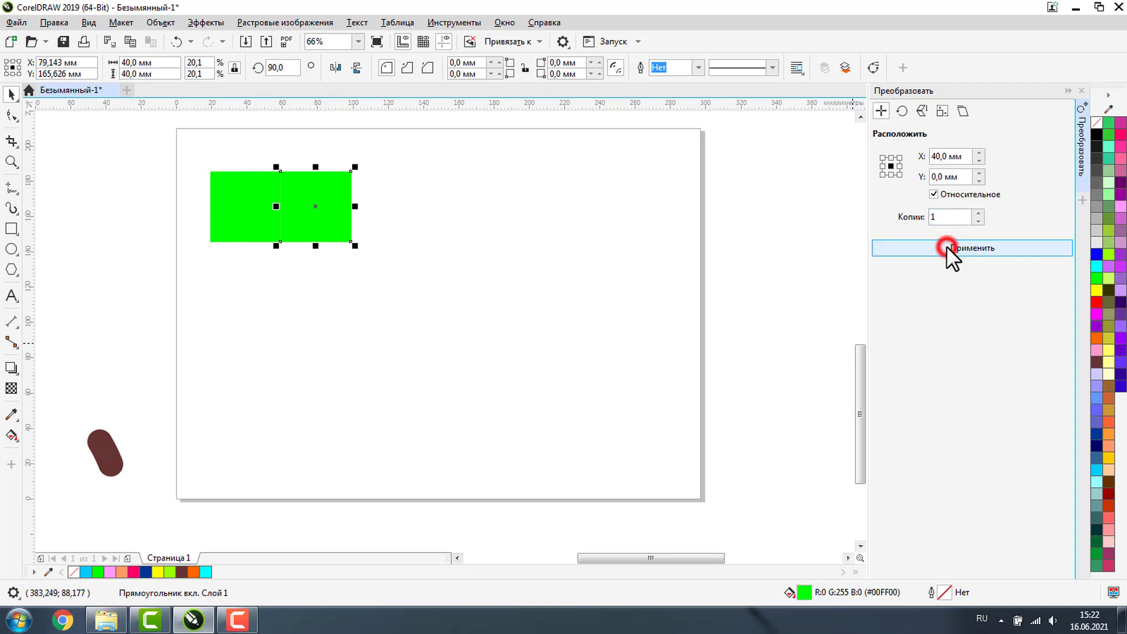
left_click(404, 261)
left_click(307, 199)
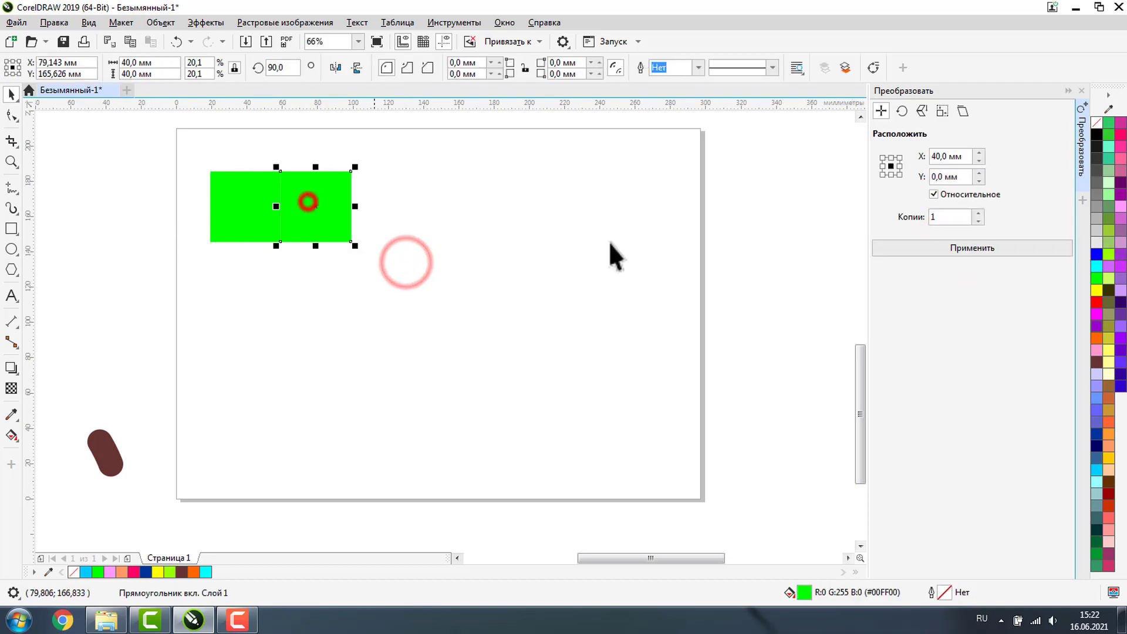
left_click(1095, 266)
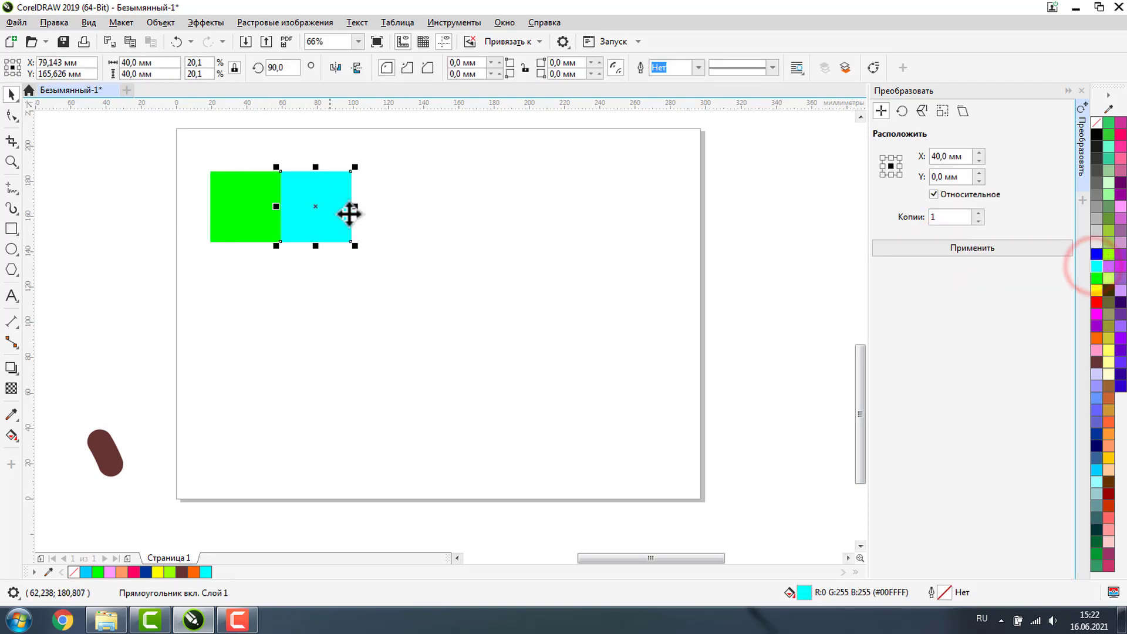
Step: Select the green and cyan squares and create three copies of the pair, each offset 80 mm in X
left_click_drag(158, 158, 490, 318)
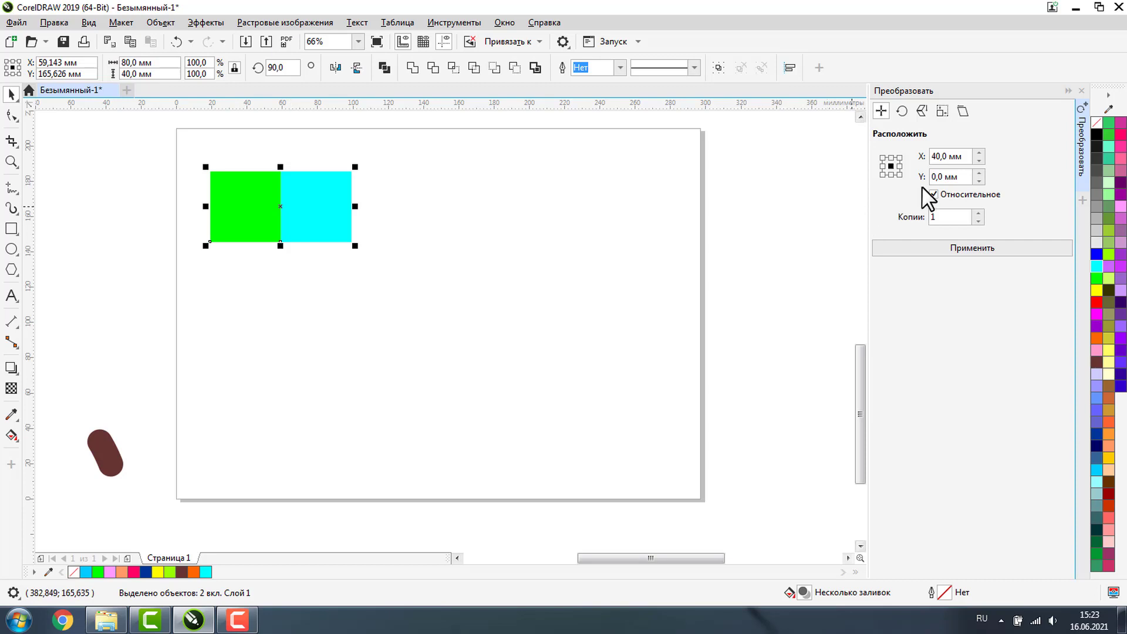
left_click(936, 156)
key("BackSpace")
type("8")
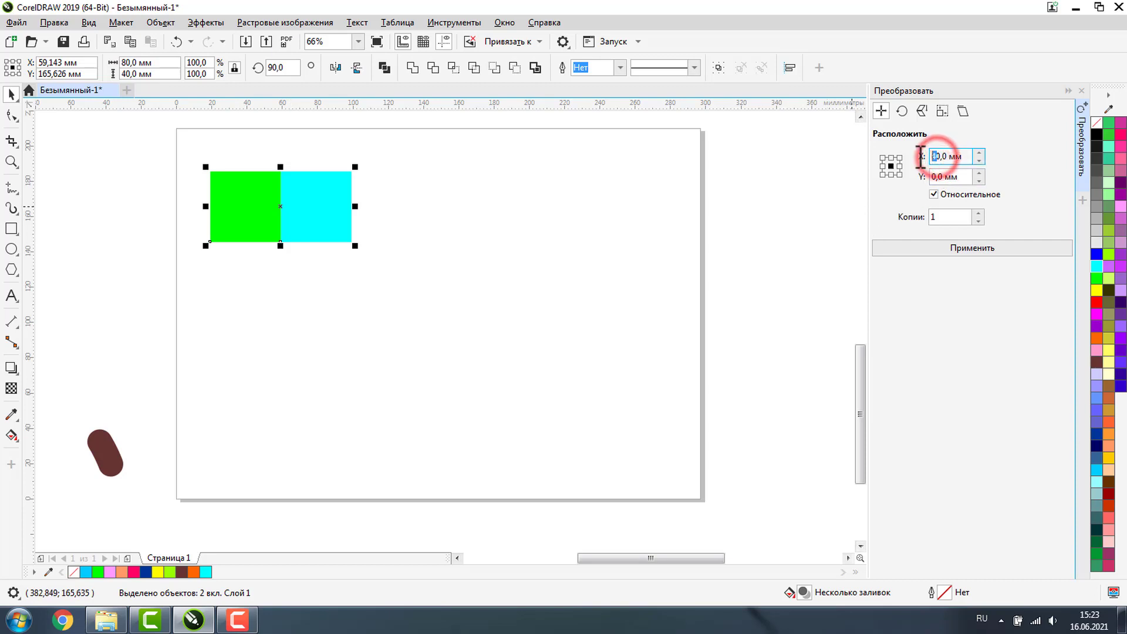
double_click(934, 217)
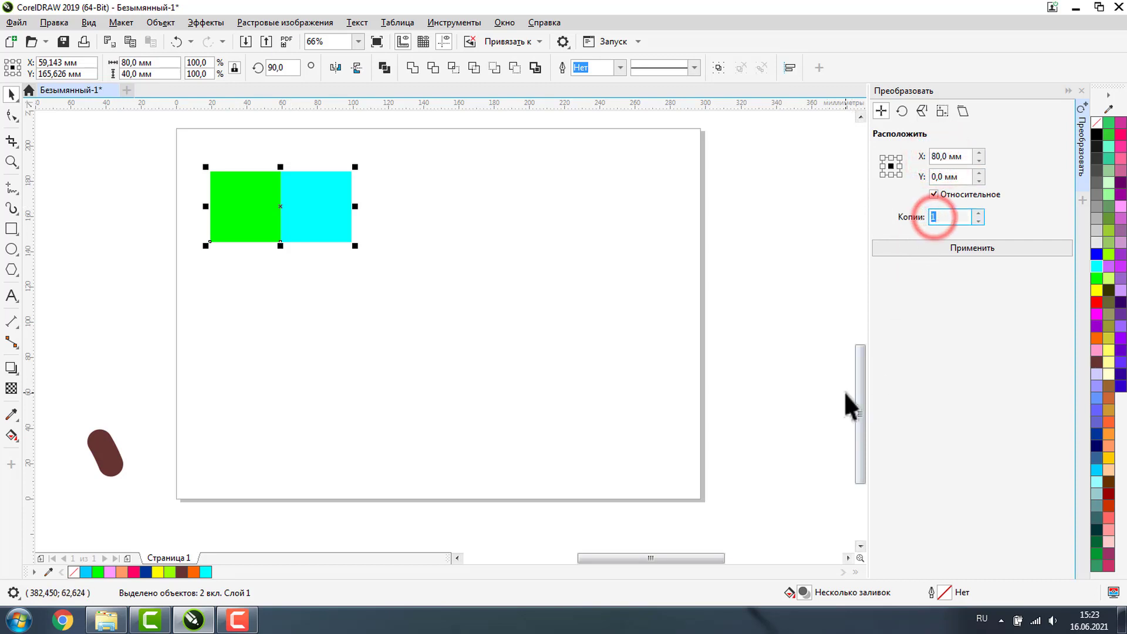
type("3")
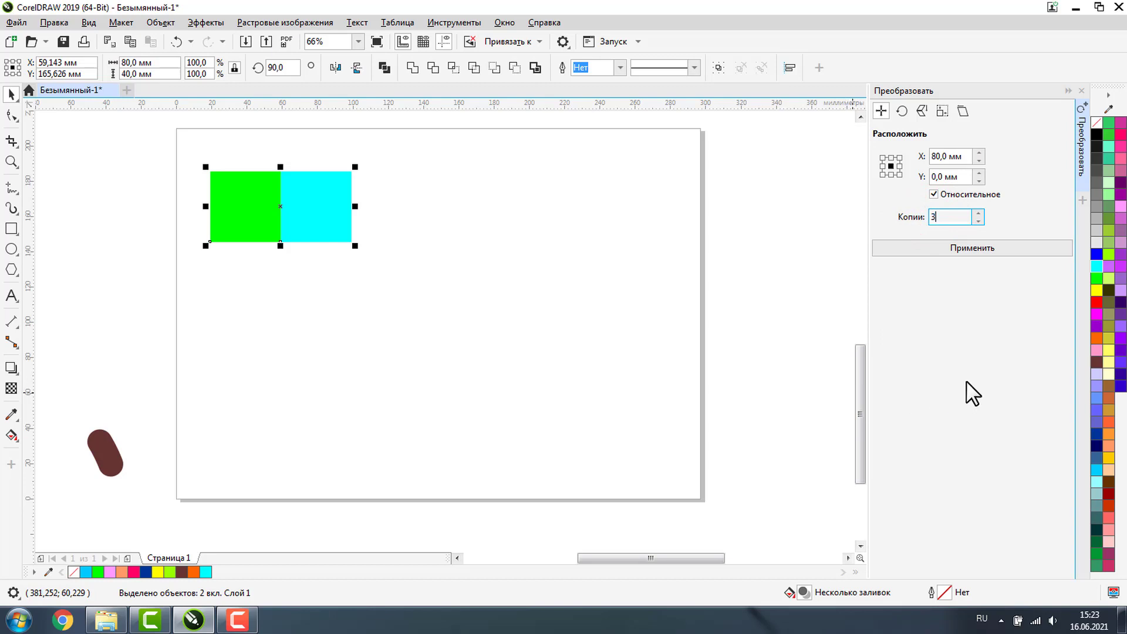
left_click(973, 248)
Step: Copy the whole row of squares once with offsets X 0 and Y -40 mm, and mirror the copied row horizontally
left_click_drag(187, 151, 805, 270)
double_click(950, 156)
type("0")
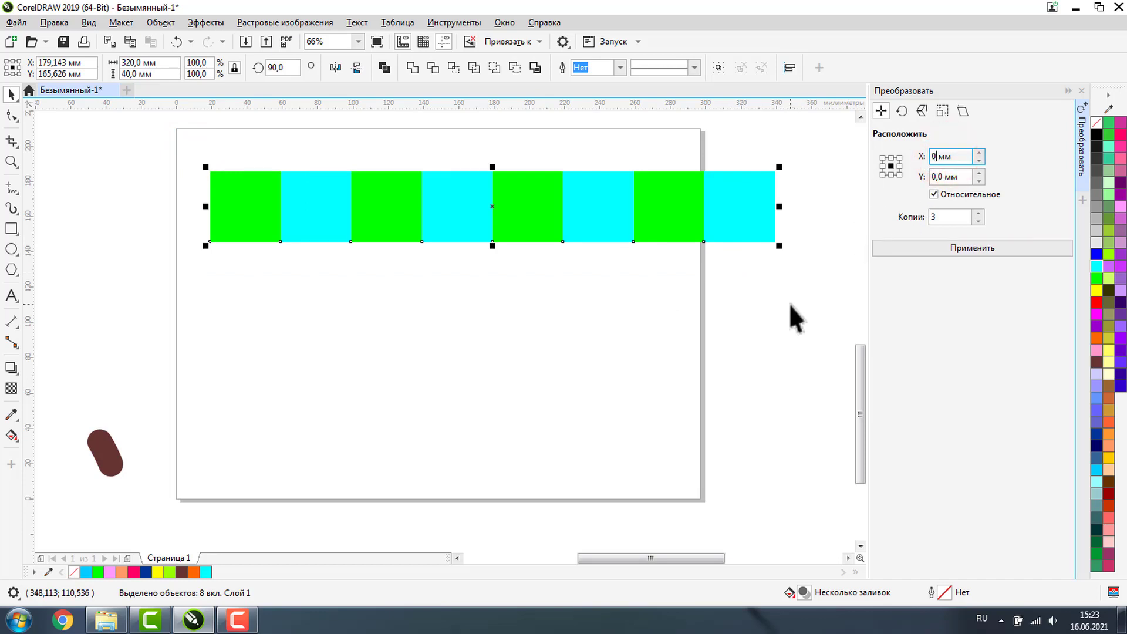
left_click(932, 176)
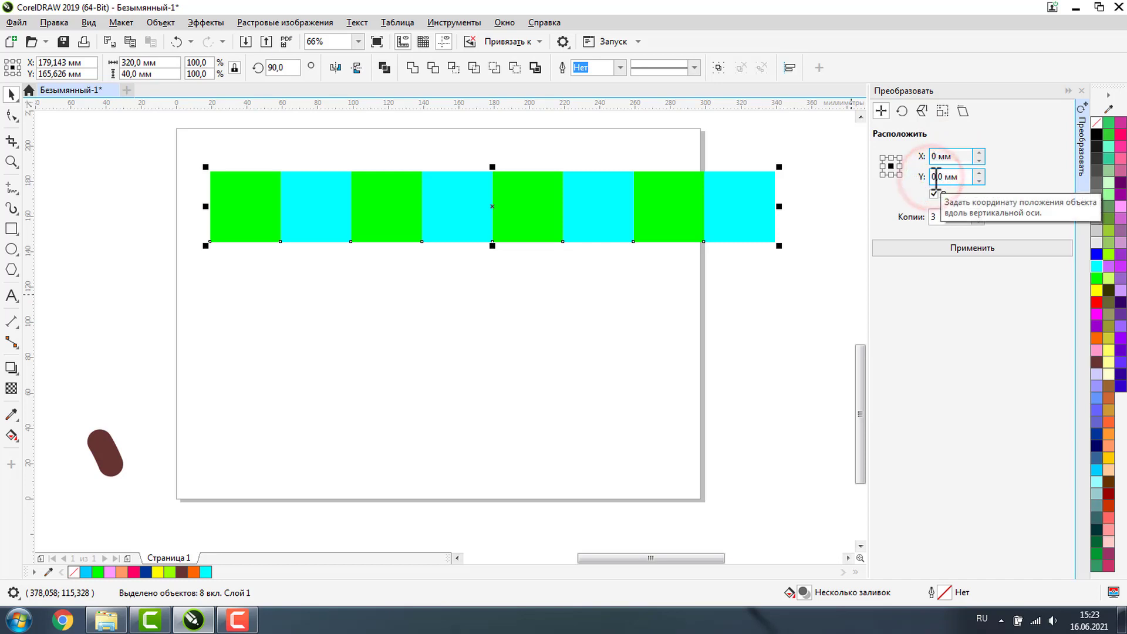
left_click(943, 175)
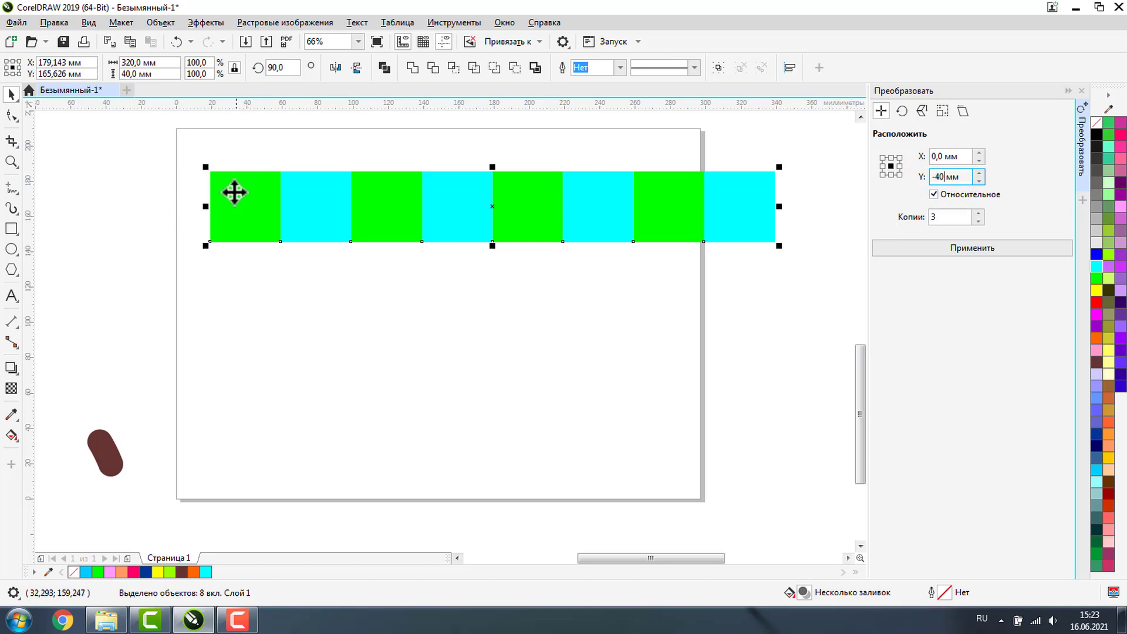
left_click(947, 217)
type("1")
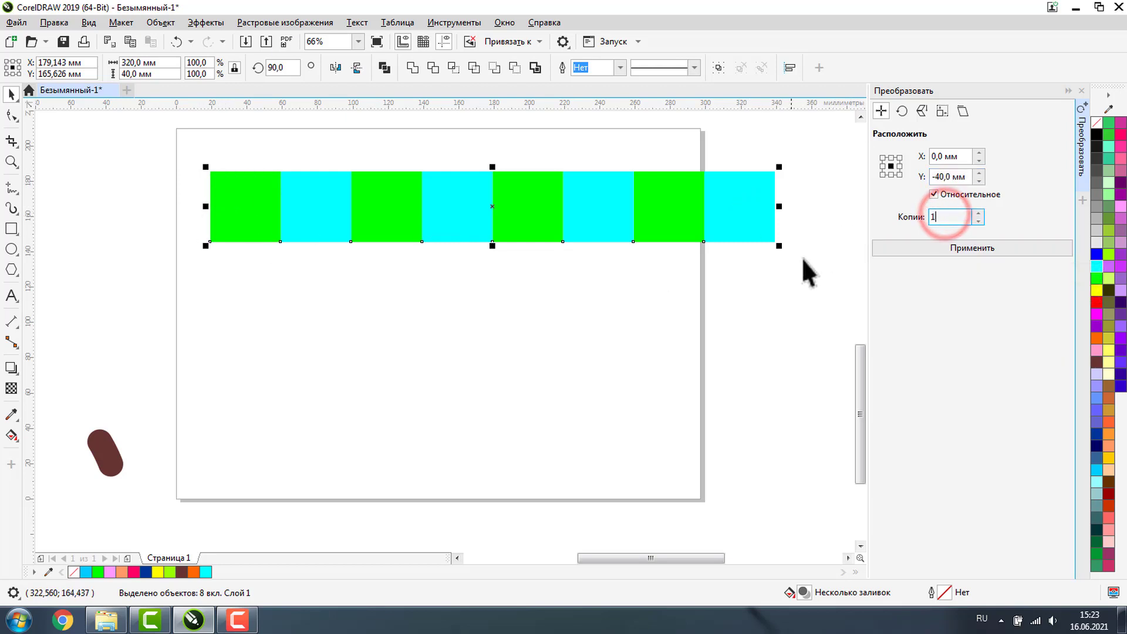
left_click(879, 248)
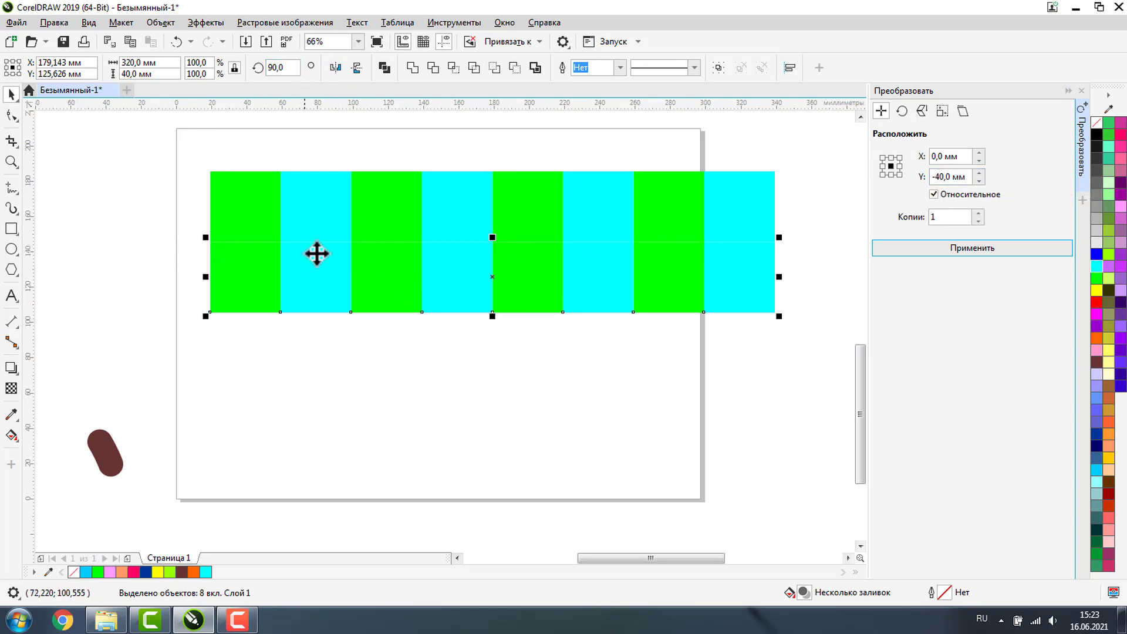
left_click(334, 67)
Step: Select both rows of squares and create two copies of them with a vertical offset of -80 mm
left_click_drag(182, 151, 869, 370)
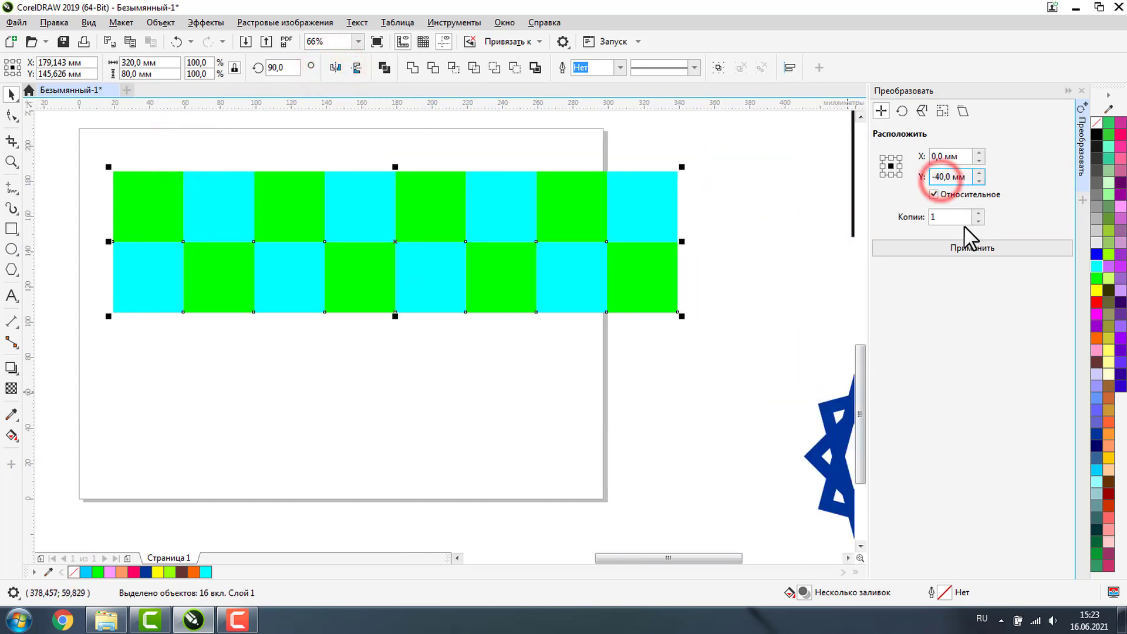
double_click(943, 217)
type("2")
left_click(894, 251)
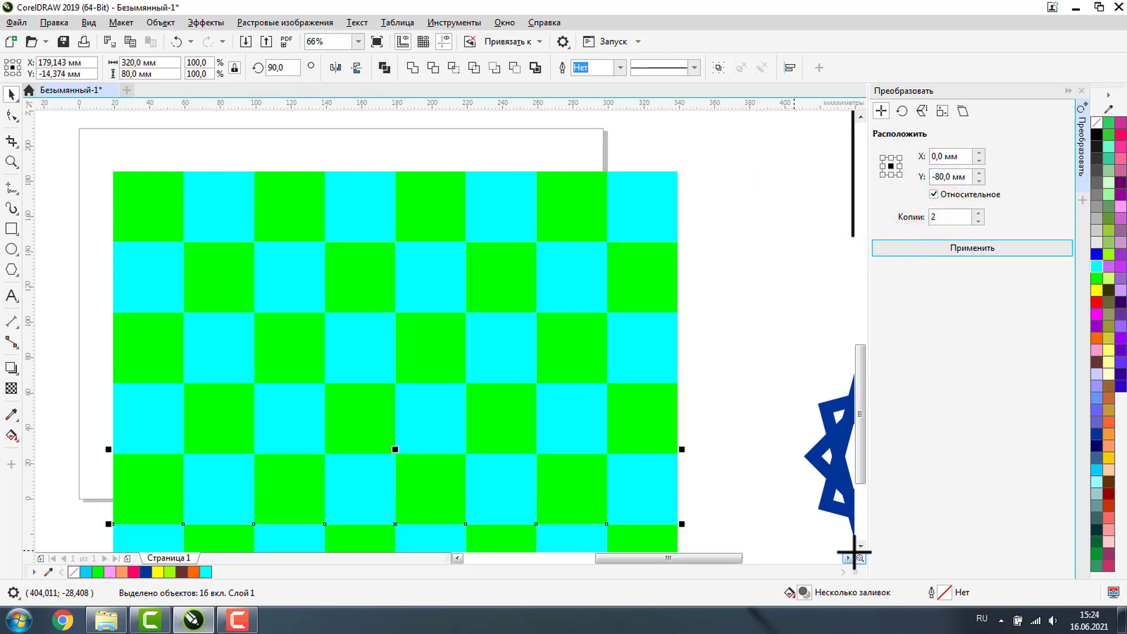
Step: Delete all squares of the checkerboard except the green one in its upper-left corner
left_click(860, 546)
left_click(11, 162)
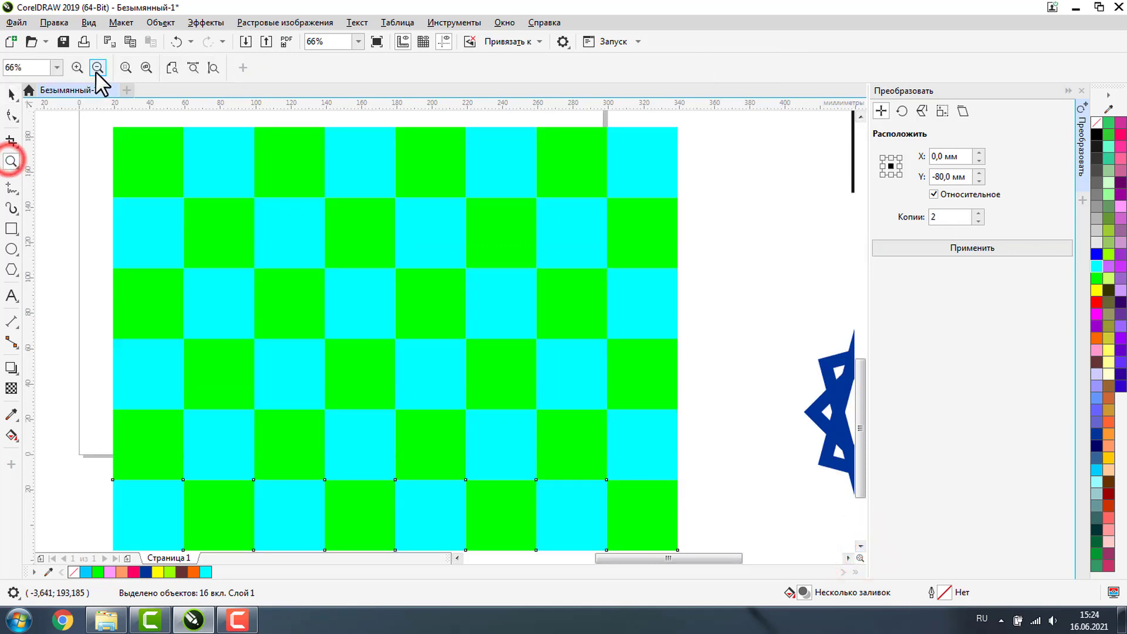
left_click(98, 68)
left_click(11, 94)
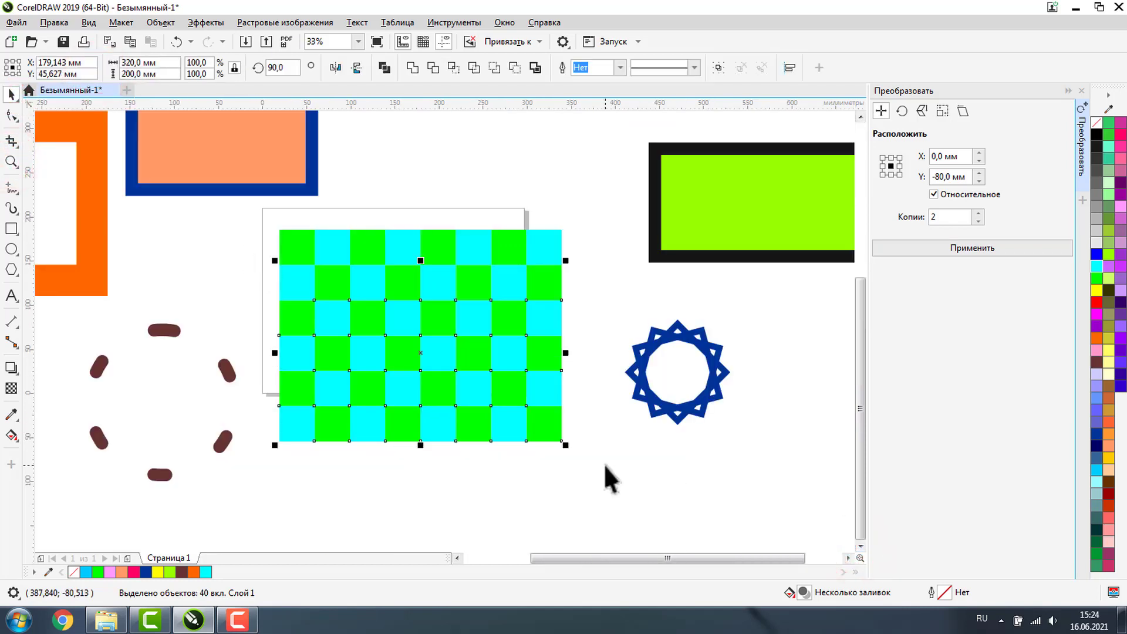
key("Delete")
left_click_drag(311, 206, 592, 308)
key("Delete")
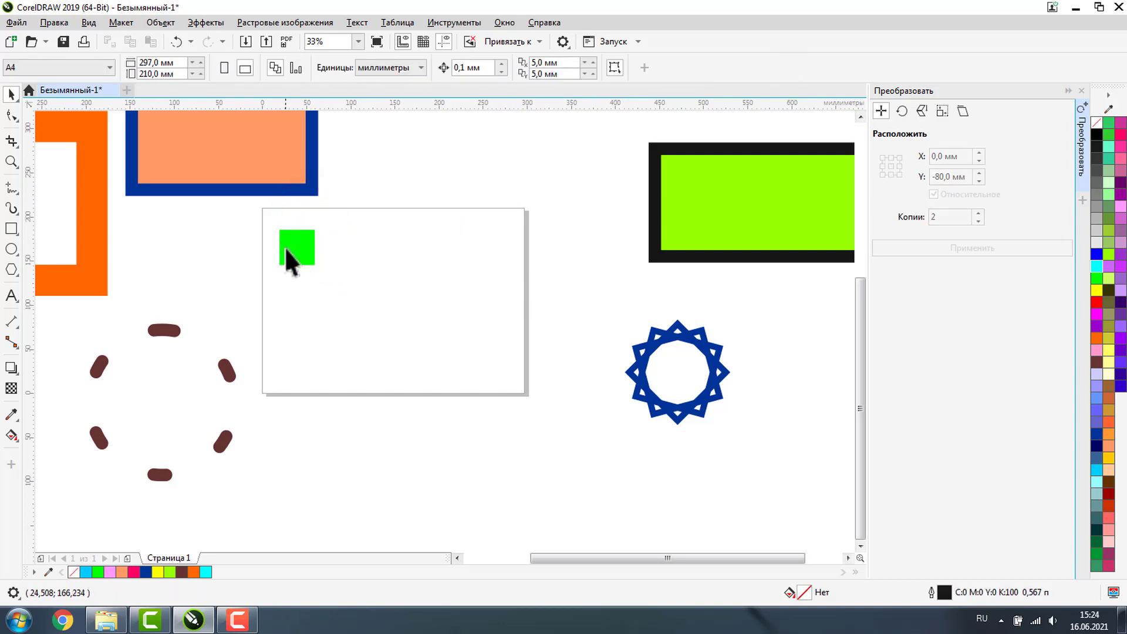
Step: Build a row of seven green squares by applying two copies three times with offsets X 44 mm and Y 0
left_click(290, 258)
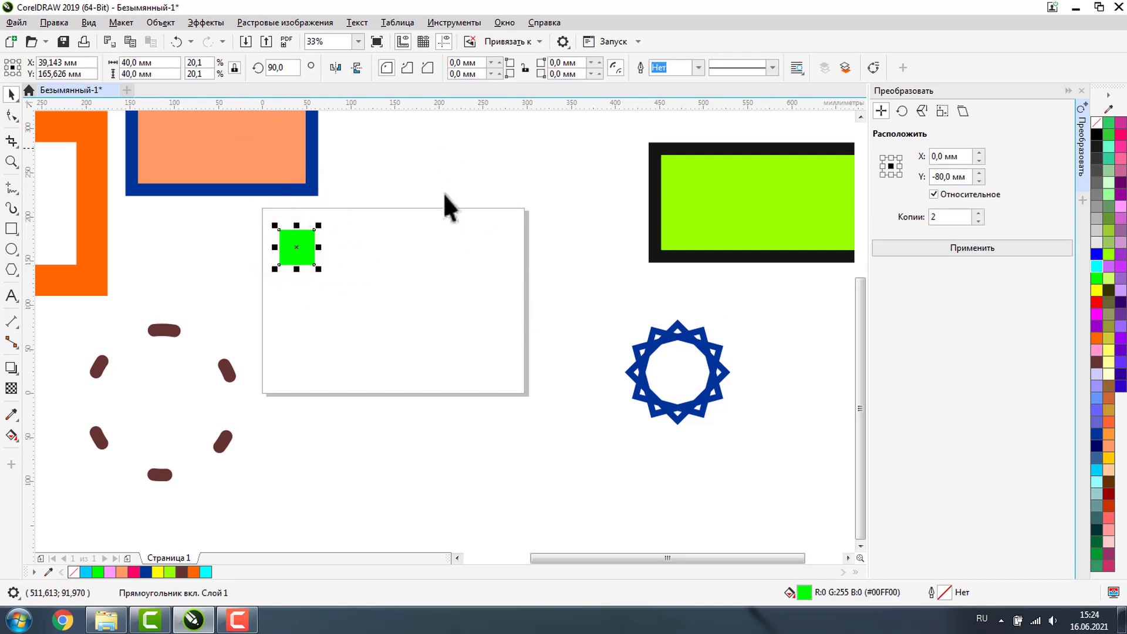
double_click(939, 156)
type("44")
double_click(947, 176)
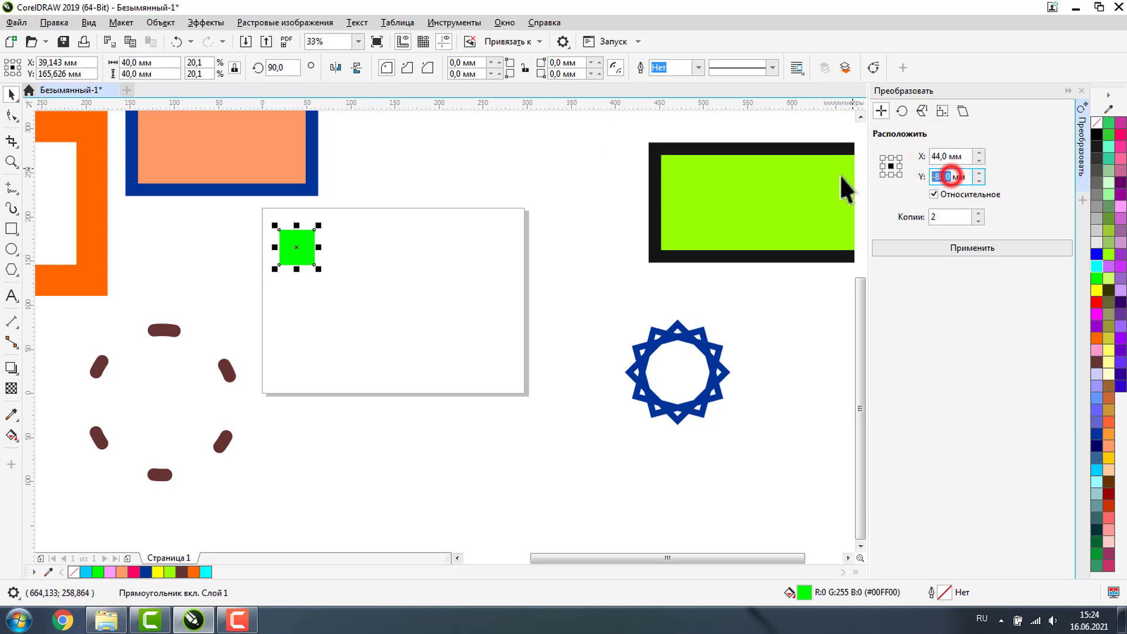
type("0")
left_click(957, 249)
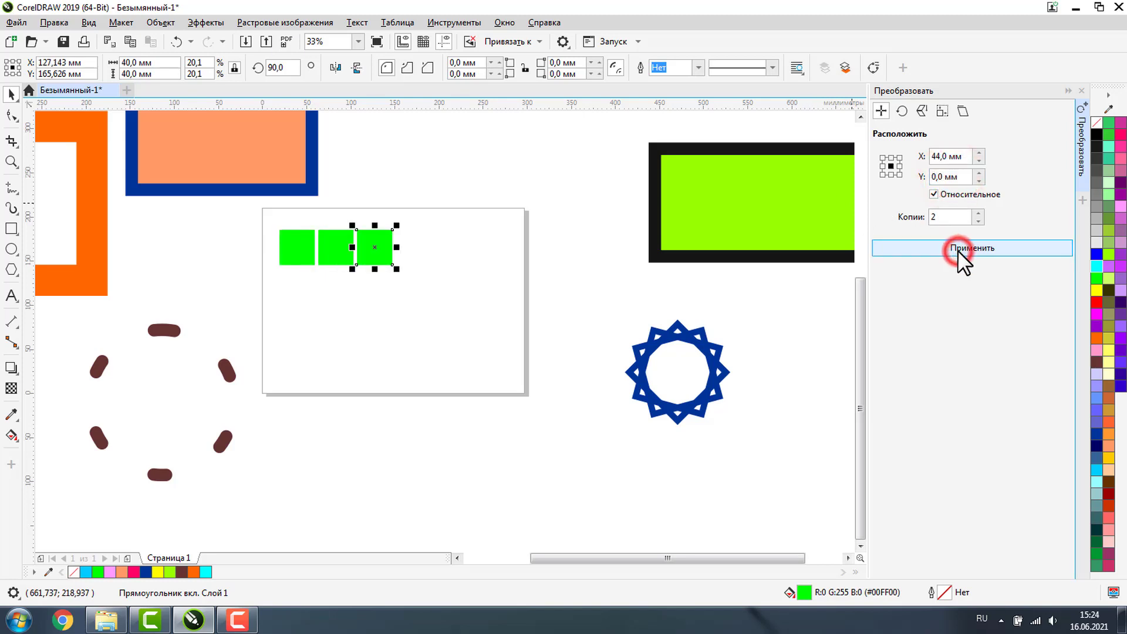
left_click(957, 249)
left_click(957, 249)
Step: Select the row of green squares and create six copies with offsets X 0 and Y -44 mm
left_click_drag(250, 217, 600, 290)
double_click(950, 156)
type("0")
left_click(942, 176)
type("-44")
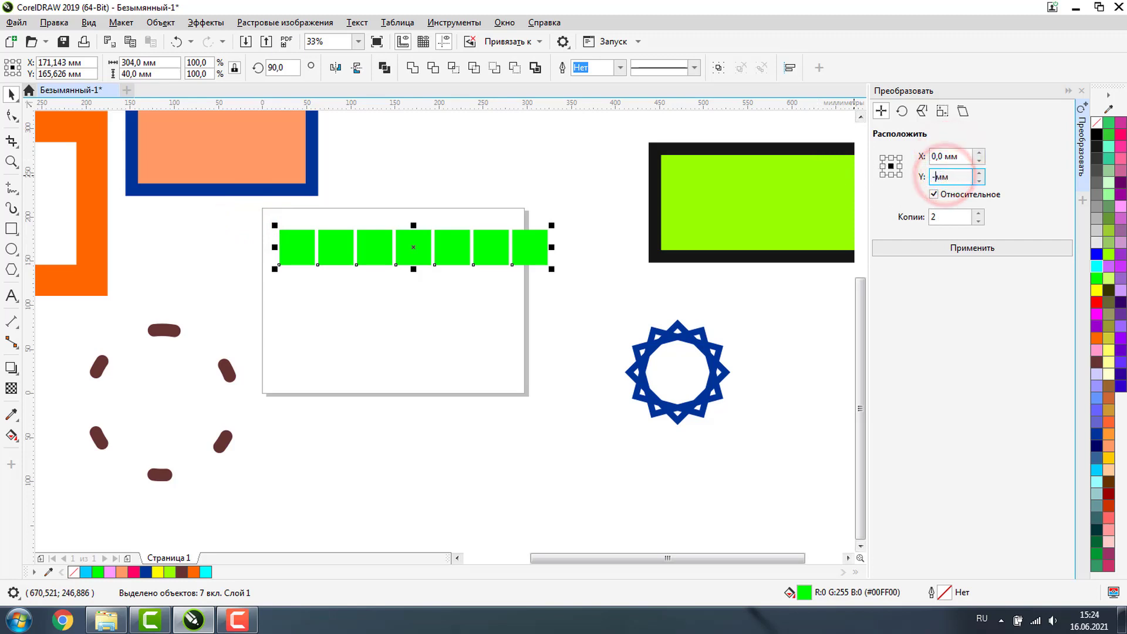
double_click(947, 216)
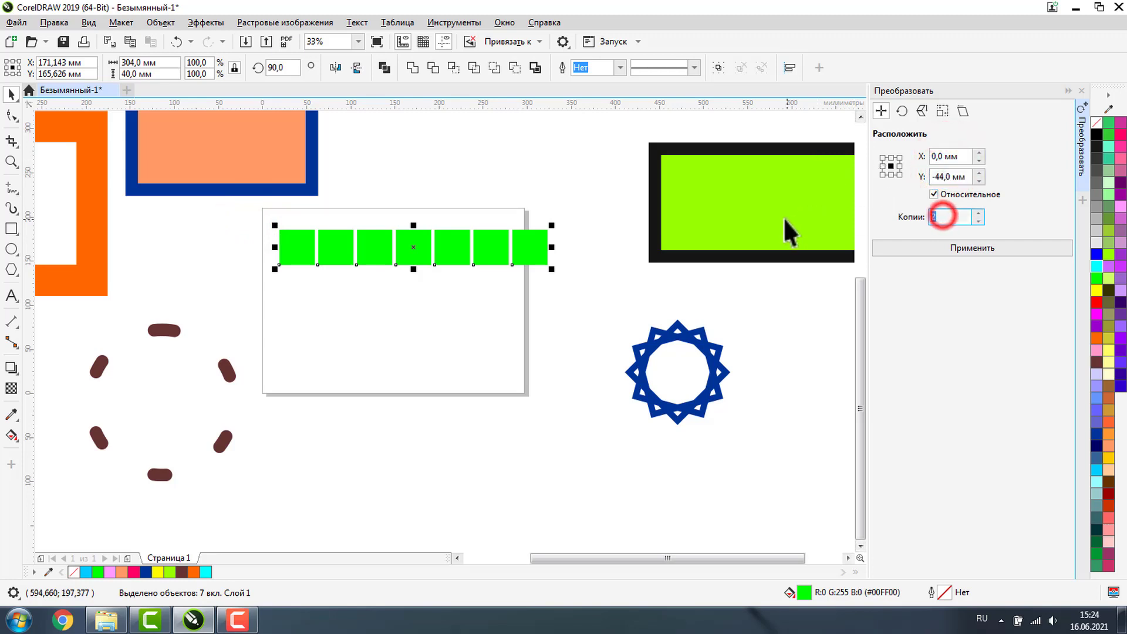
type("6")
left_click(957, 249)
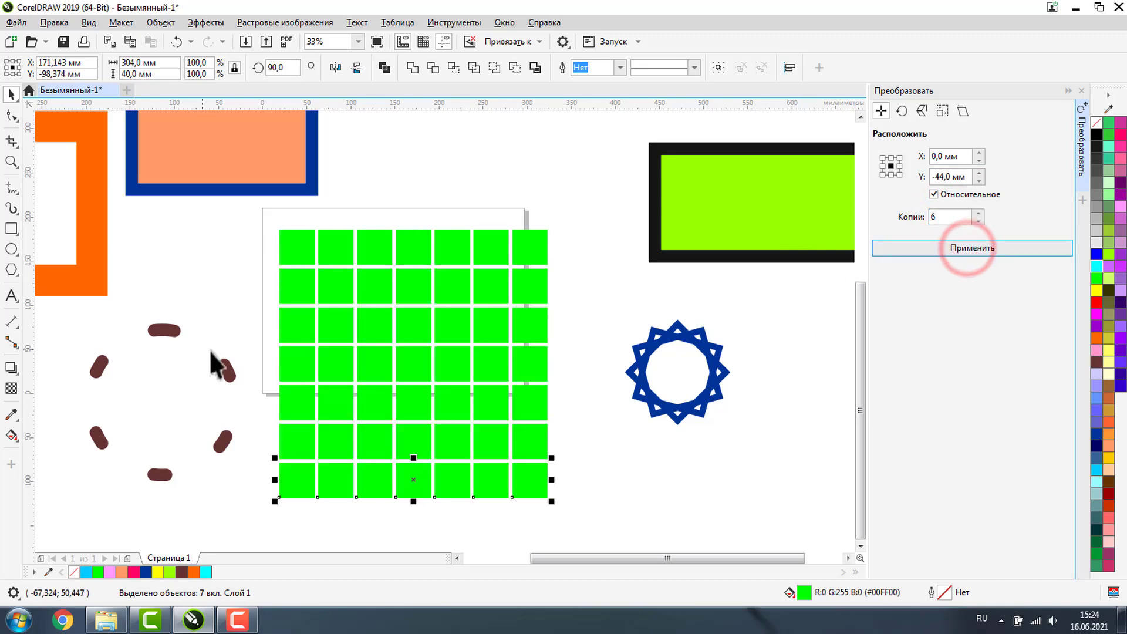
Step: Delete the grid of green squares and move the dashed brown circle onto the page, to about X 110, Y 99 mm
left_click_drag(276, 222, 573, 513)
key("Delete")
left_click(12, 161)
left_click(98, 67)
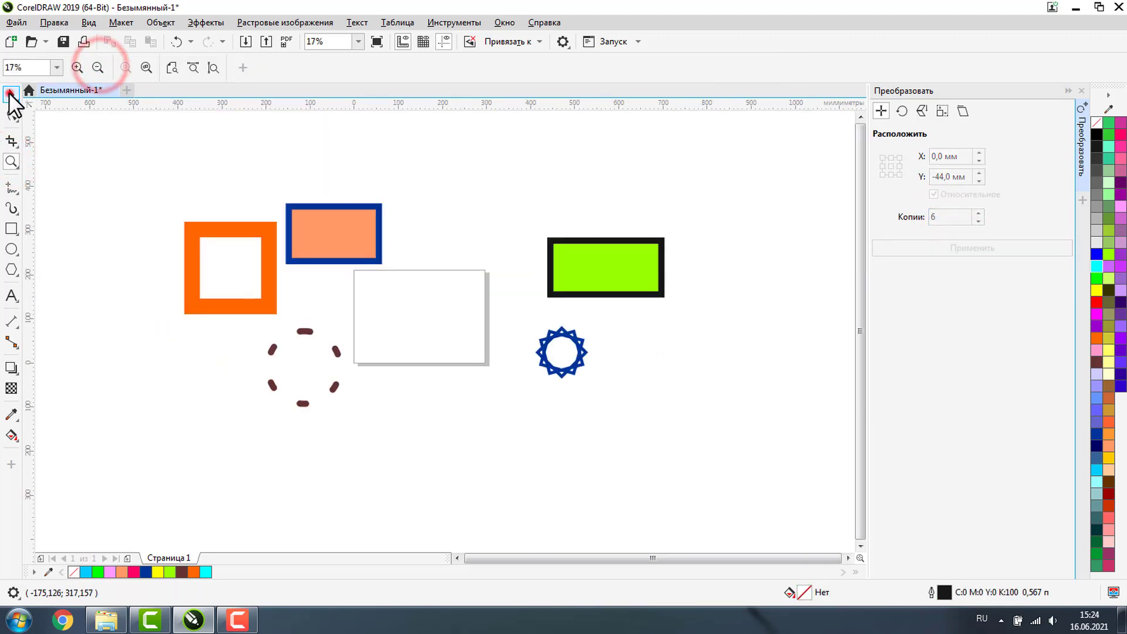
left_click(12, 94)
left_click(273, 354)
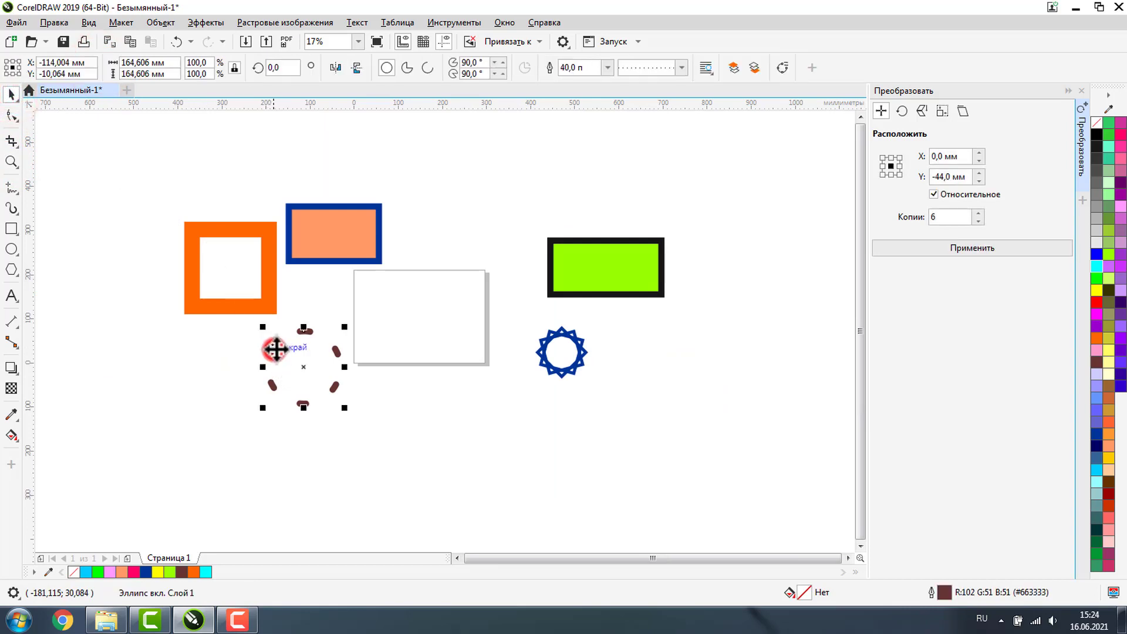
left_click_drag(302, 367, 403, 320)
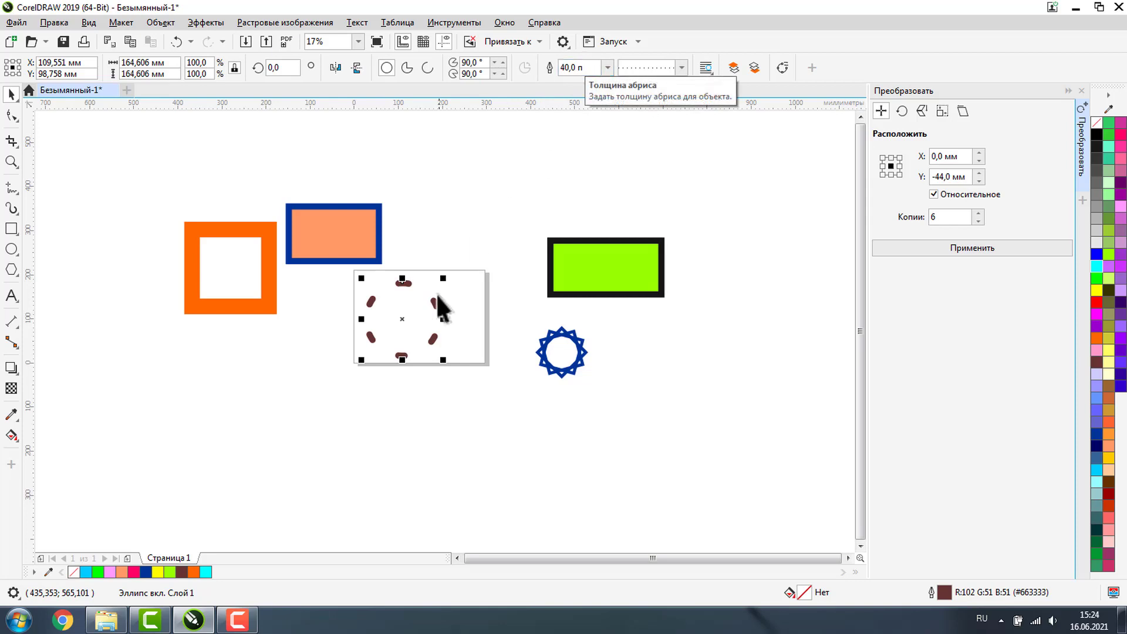
Step: Copy the dashed circle to about X -136, Y 99 mm beside the page and set the copy's outline to scale with the object
left_click_drag(404, 320, 294, 320)
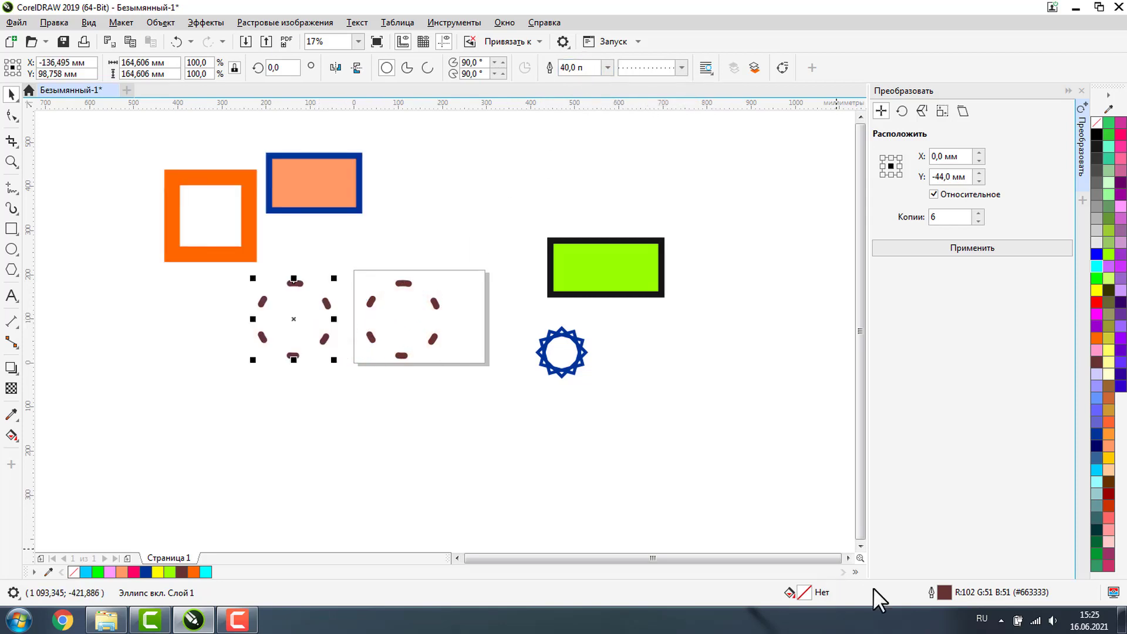
double_click(940, 594)
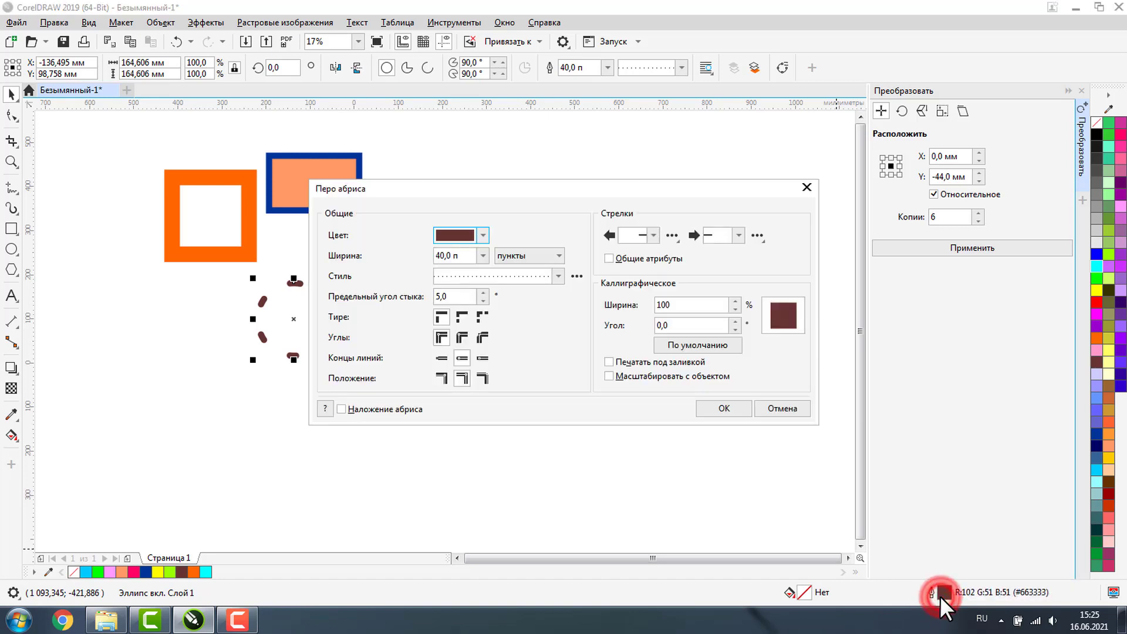
left_click(608, 376)
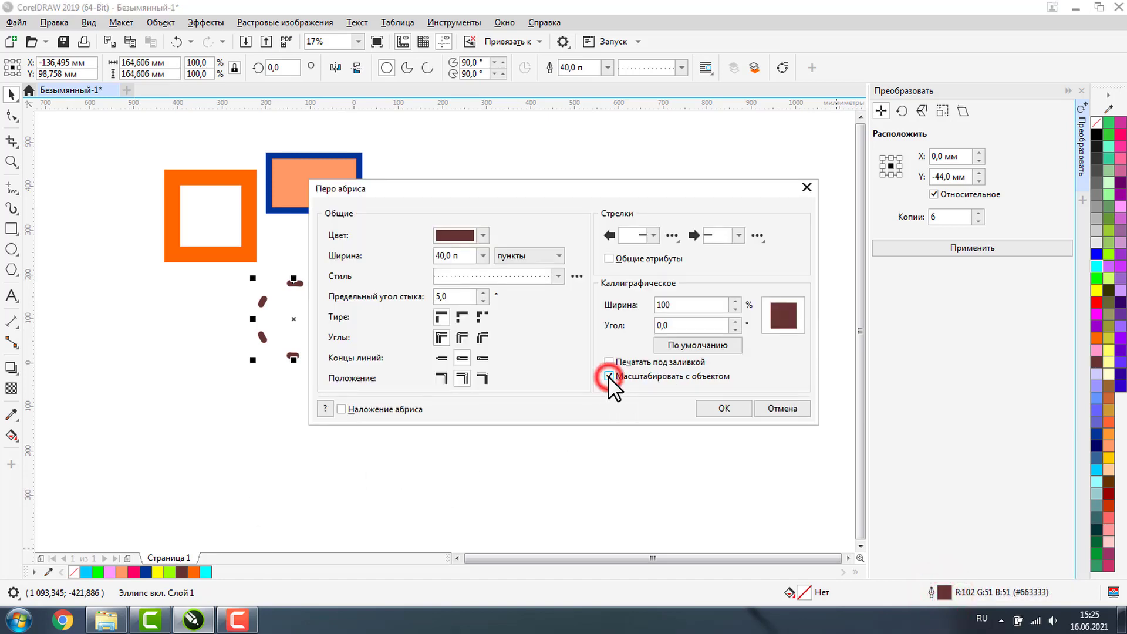
left_click(708, 410)
Step: Select both dashed circles and enlarge them together proportionally to an overall size of about 825 × 331 mm
left_click(327, 299)
left_click(398, 285, "shift")
left_click(397, 284)
left_click_drag(253, 360, 70, 505)
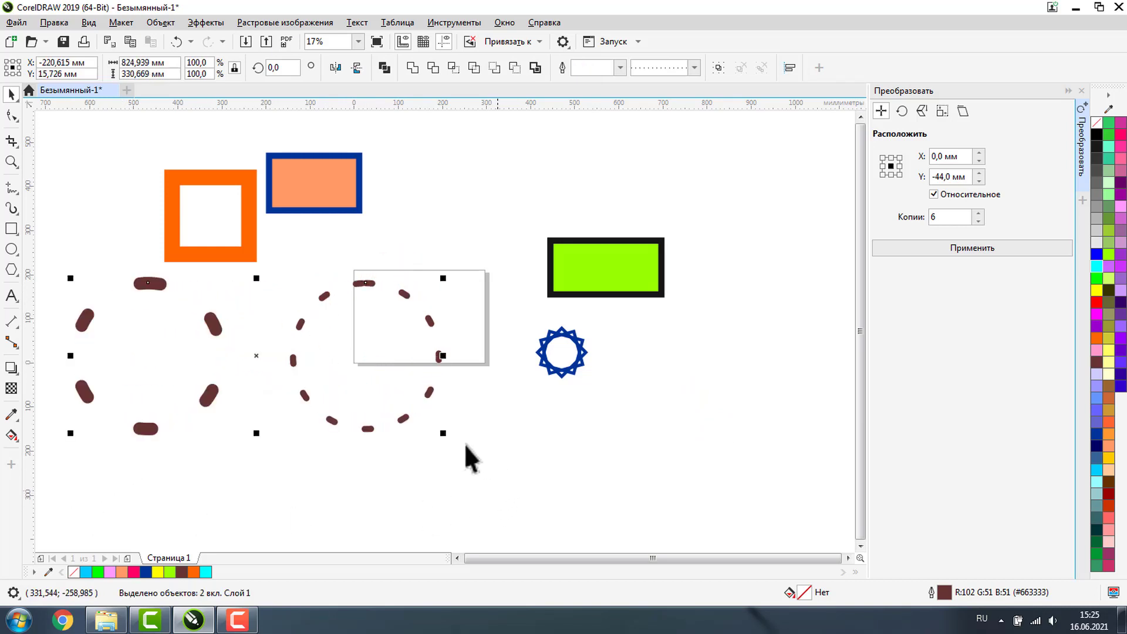
Step: Enlarge both dashed circles proportionally to about 1175 × 471 mm overall, and move the finer-dashed circle to about X 158, Y -59 mm
left_click_drag(446, 435, 599, 528)
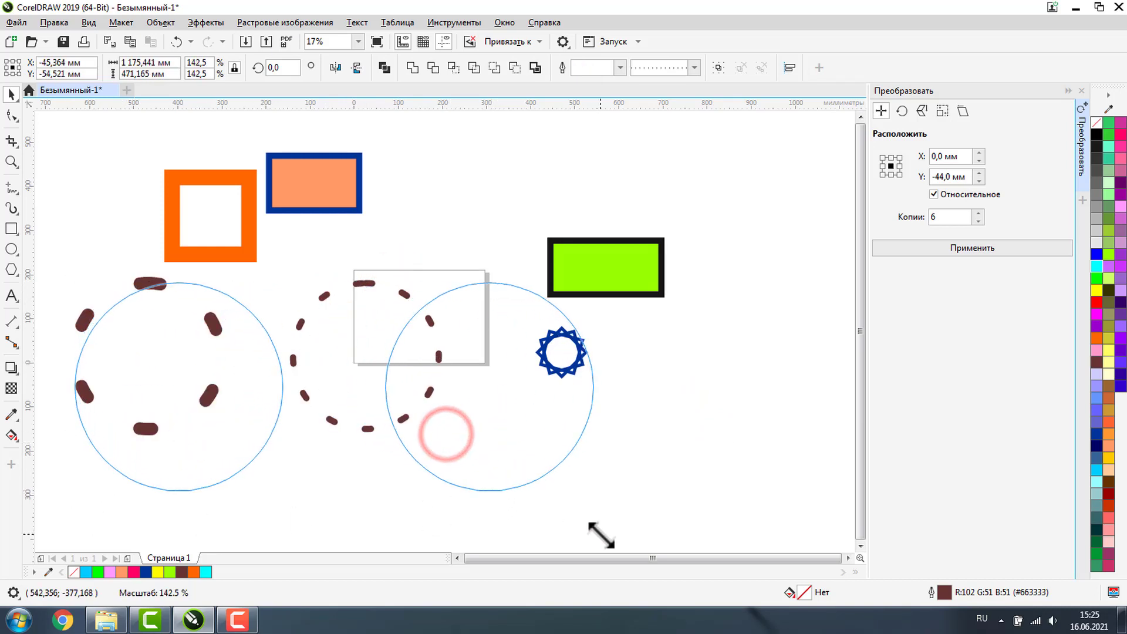
left_click(695, 394)
left_click_drag(559, 310, 493, 311)
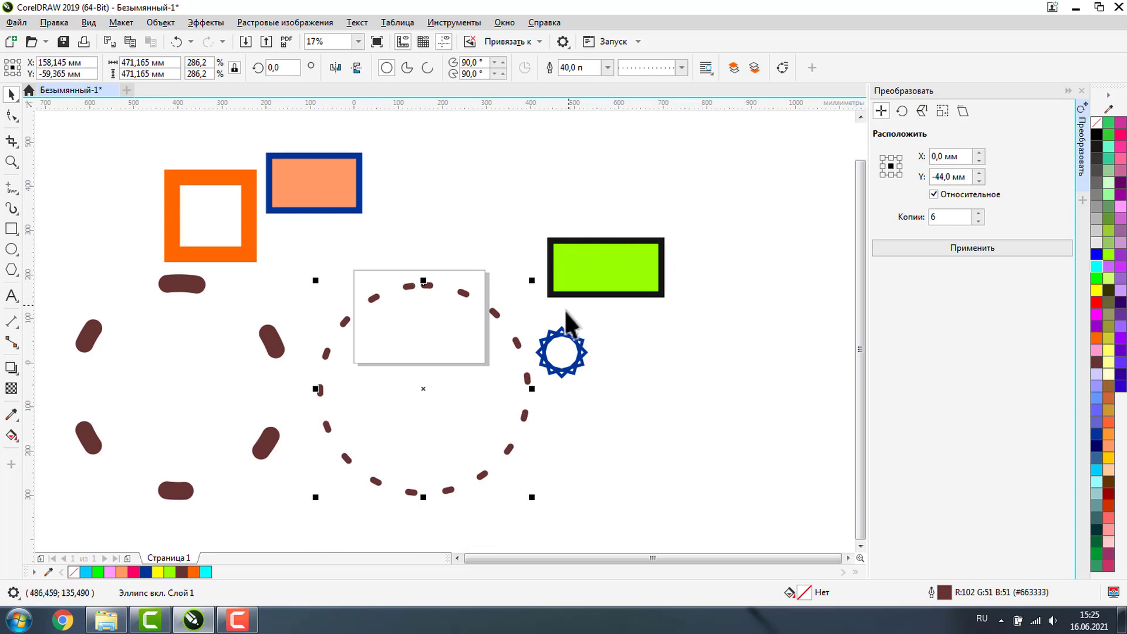
Step: Select both dashed circles, the orange square, the green rectangle and the blue star in turn to compare their outline widths
left_click(187, 285)
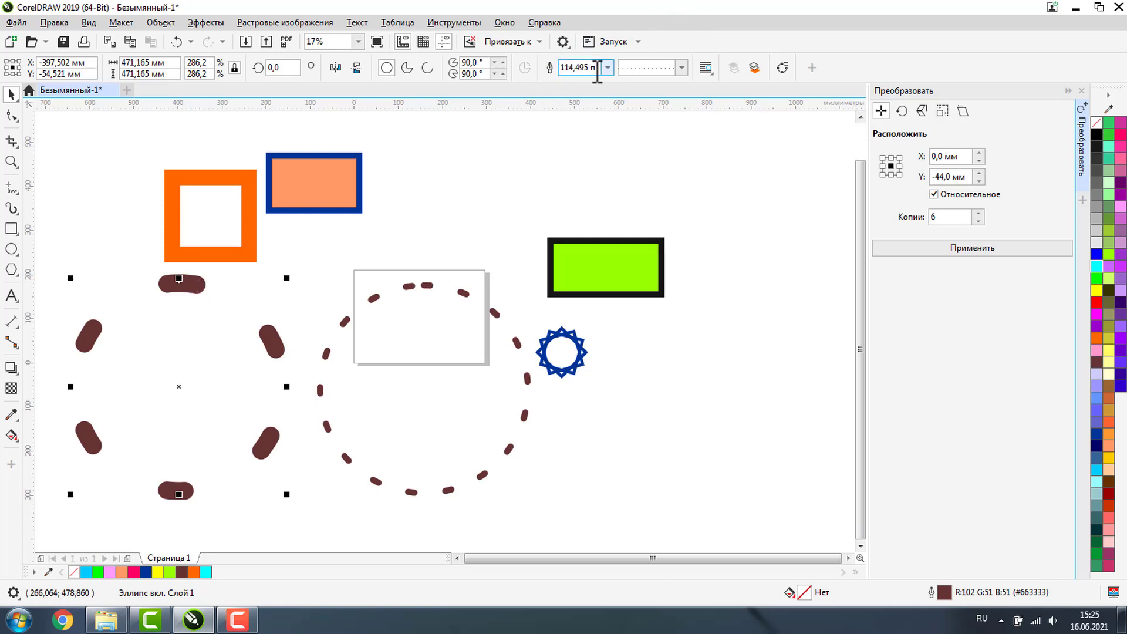
left_click(464, 295)
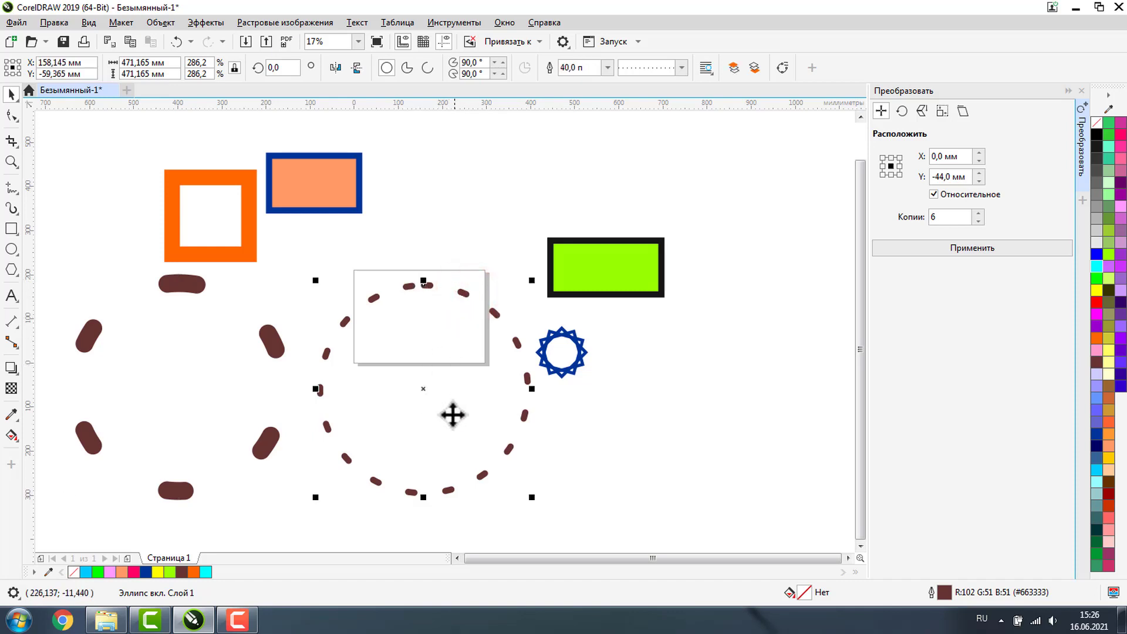
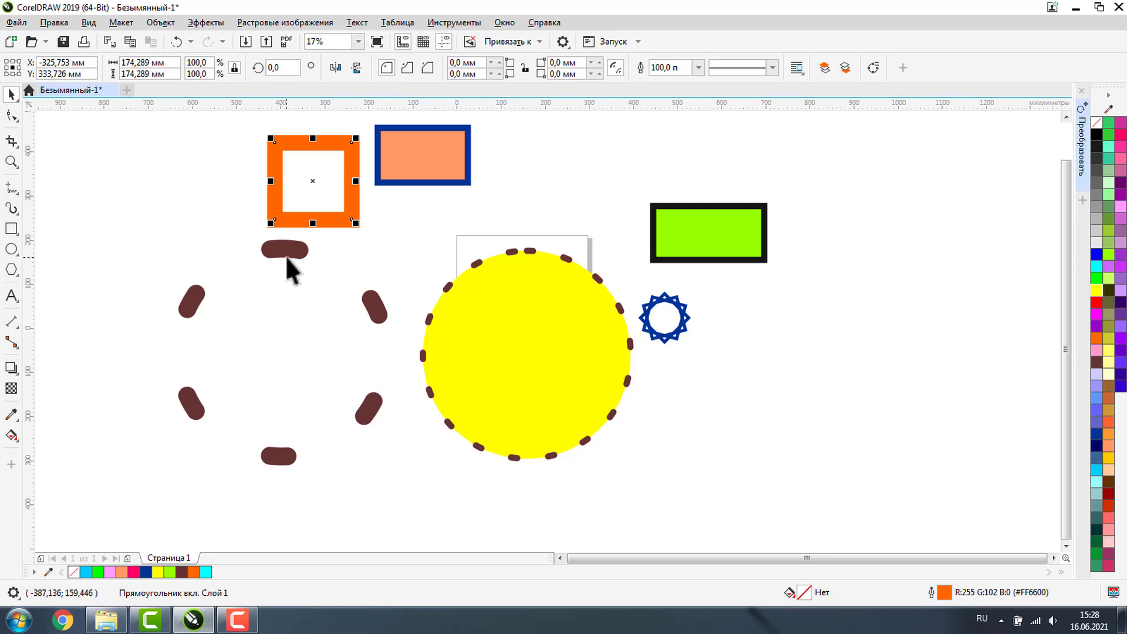
left_click(285, 252)
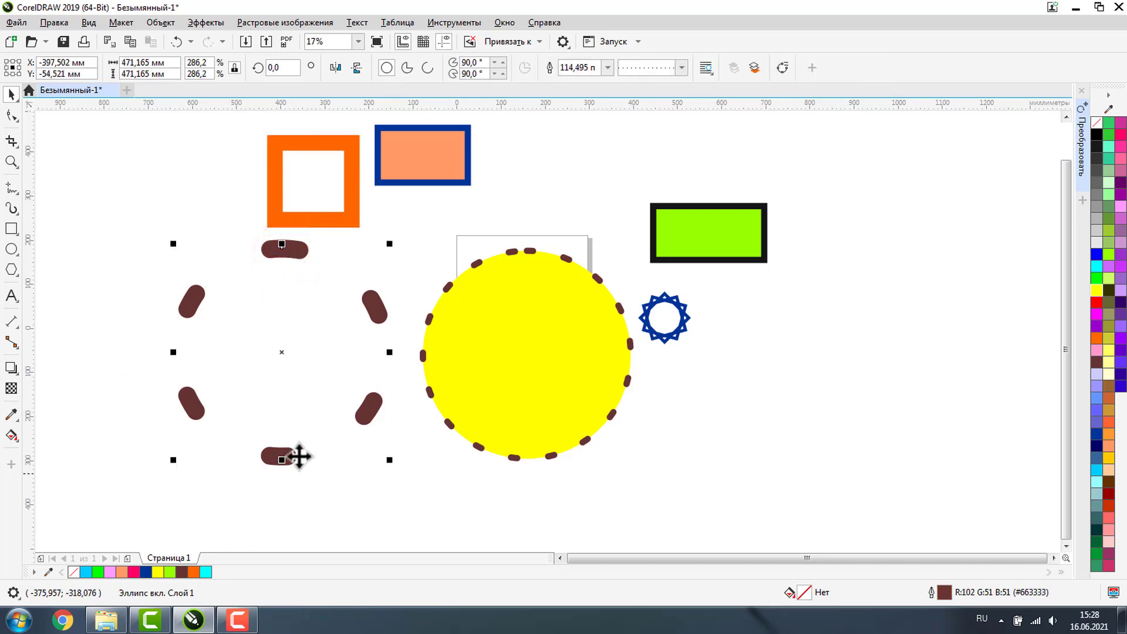
left_click(311, 191)
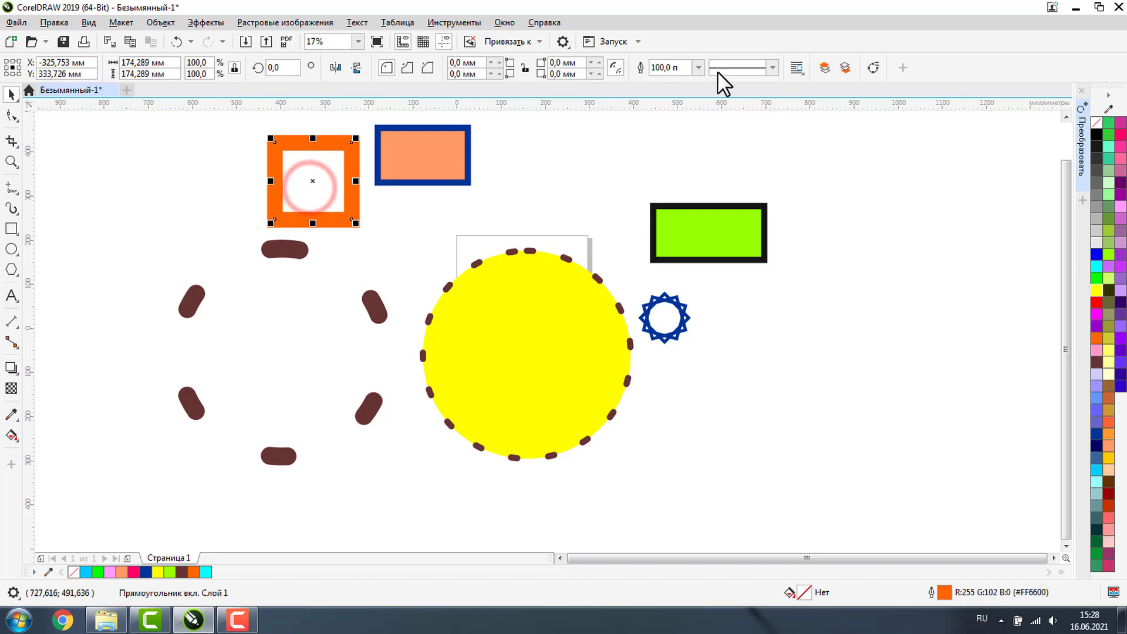
left_click(697, 216)
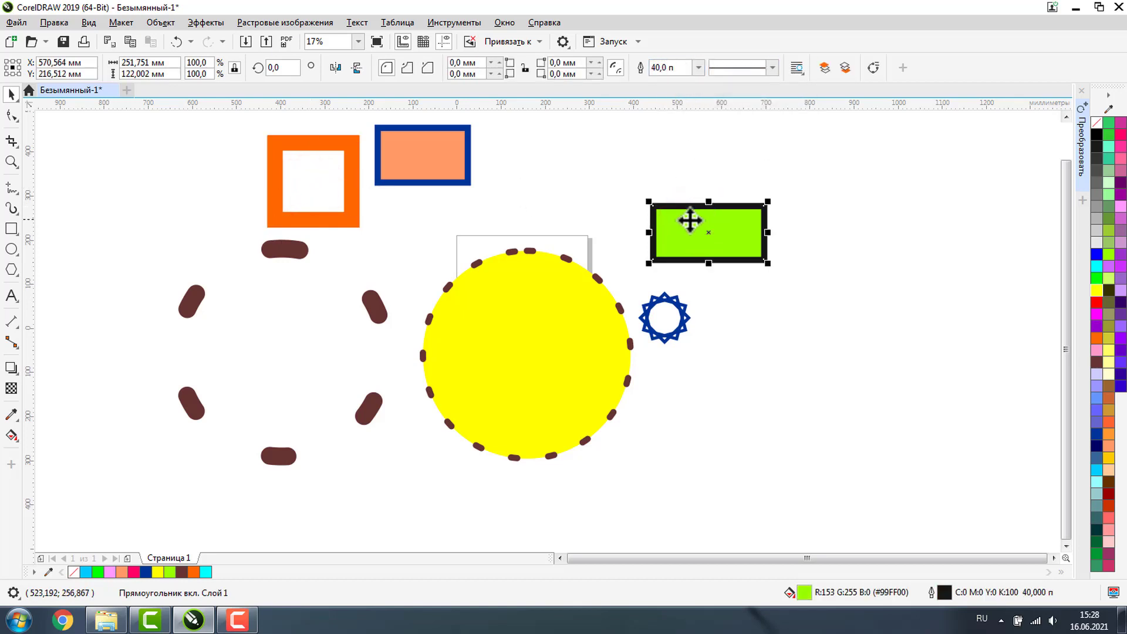
left_click(684, 312)
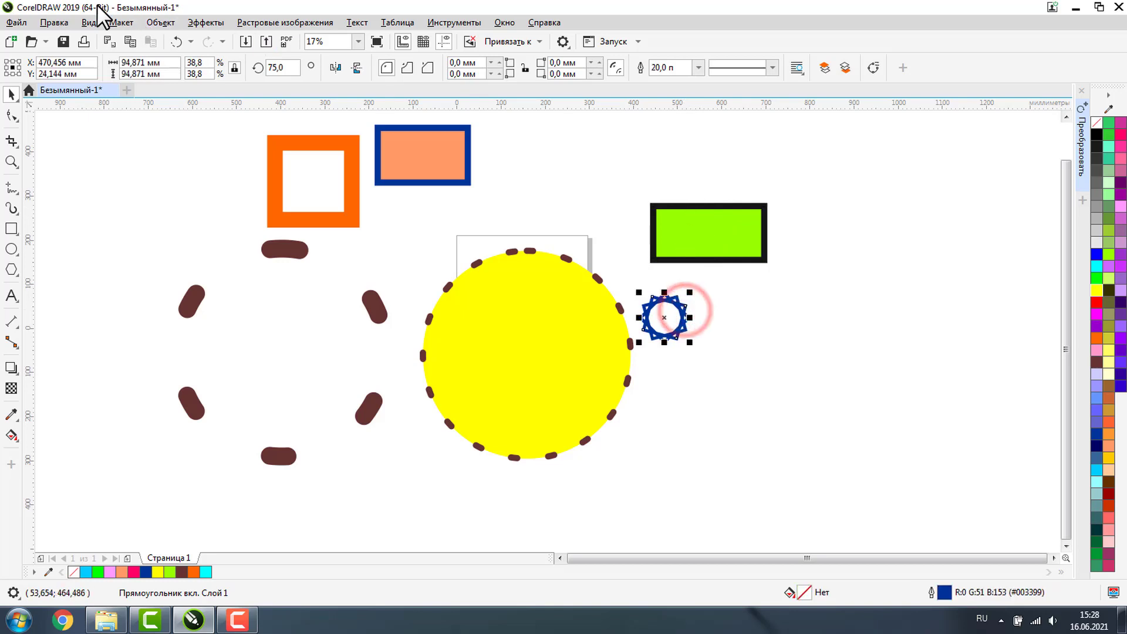
Step: Show the drawing in Wireframe view, examine the square and the blue-outlined rectangle, and return to Enhanced view
left_click(88, 20)
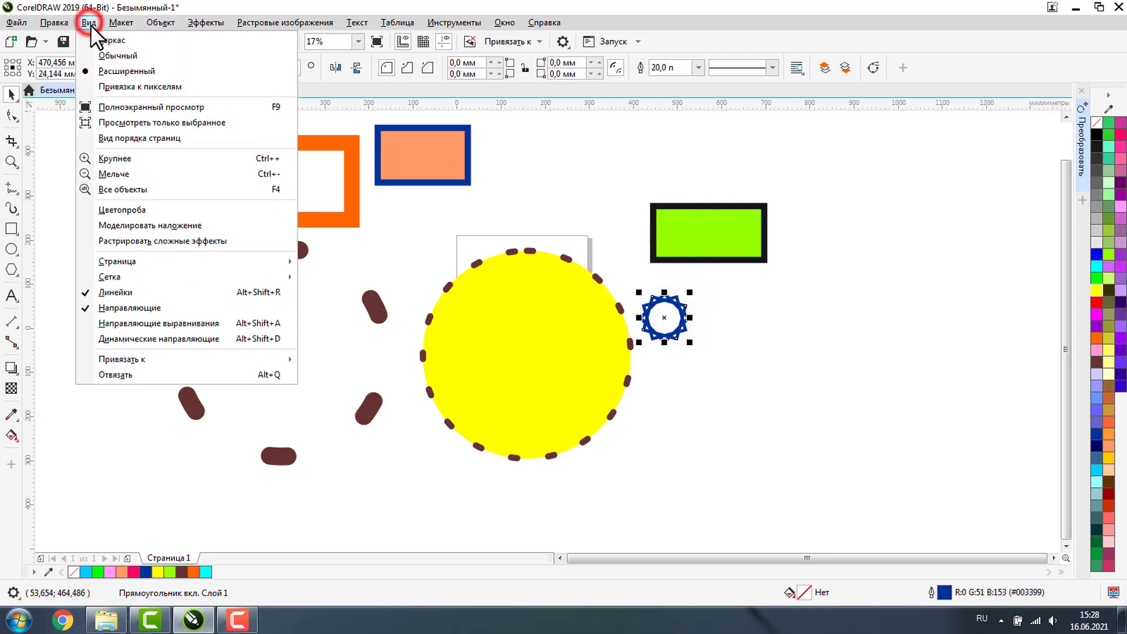
left_click(97, 36)
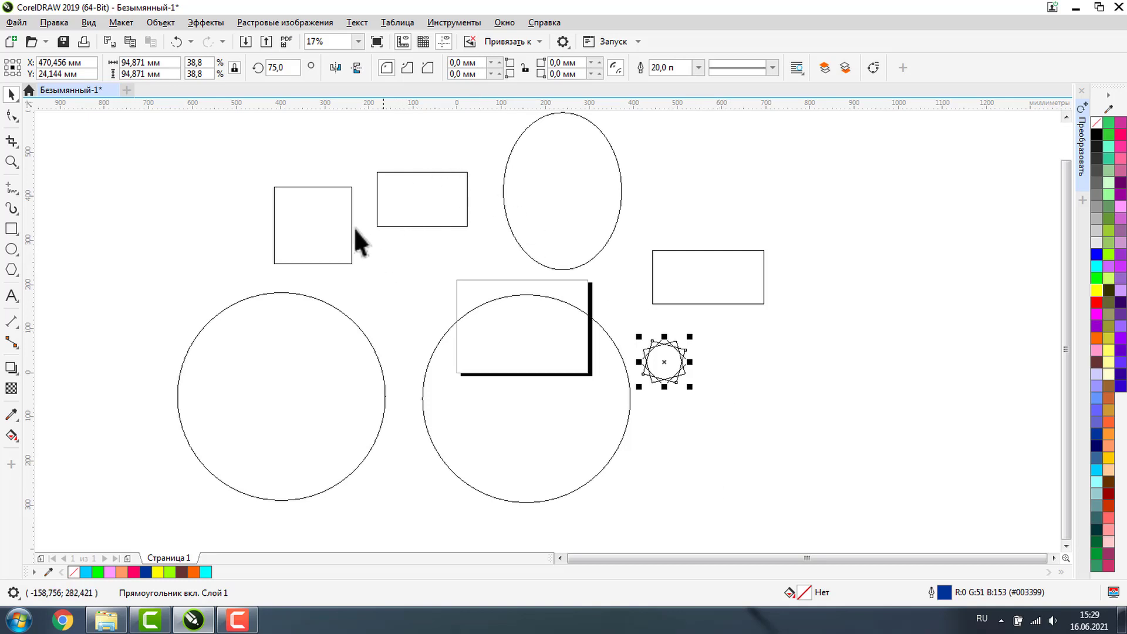
left_click(310, 218)
left_click(397, 200)
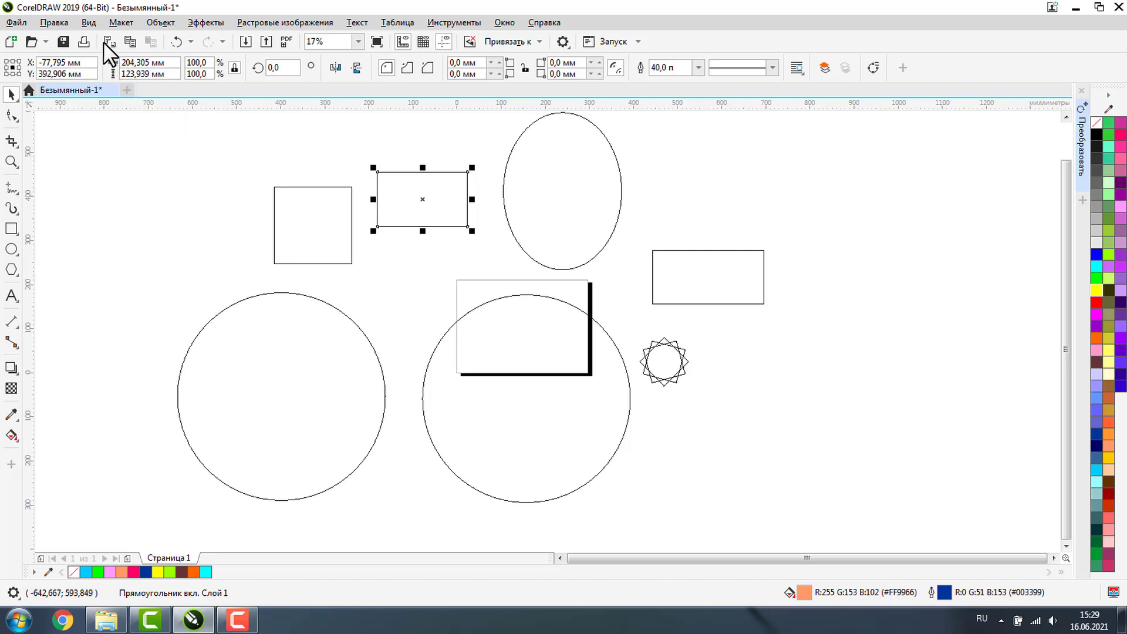
left_click(90, 22)
left_click(101, 70)
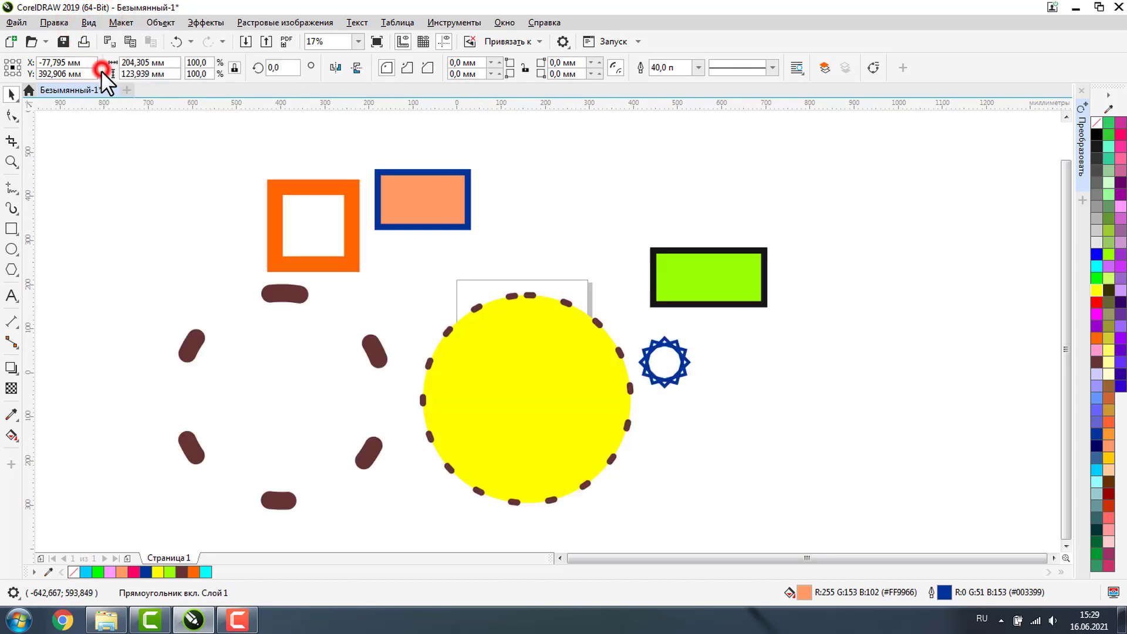
Step: Locate the ellipse without fill or outline above the page and compare it with the blue-outlined rectangle in Wireframe view
left_click(541, 170)
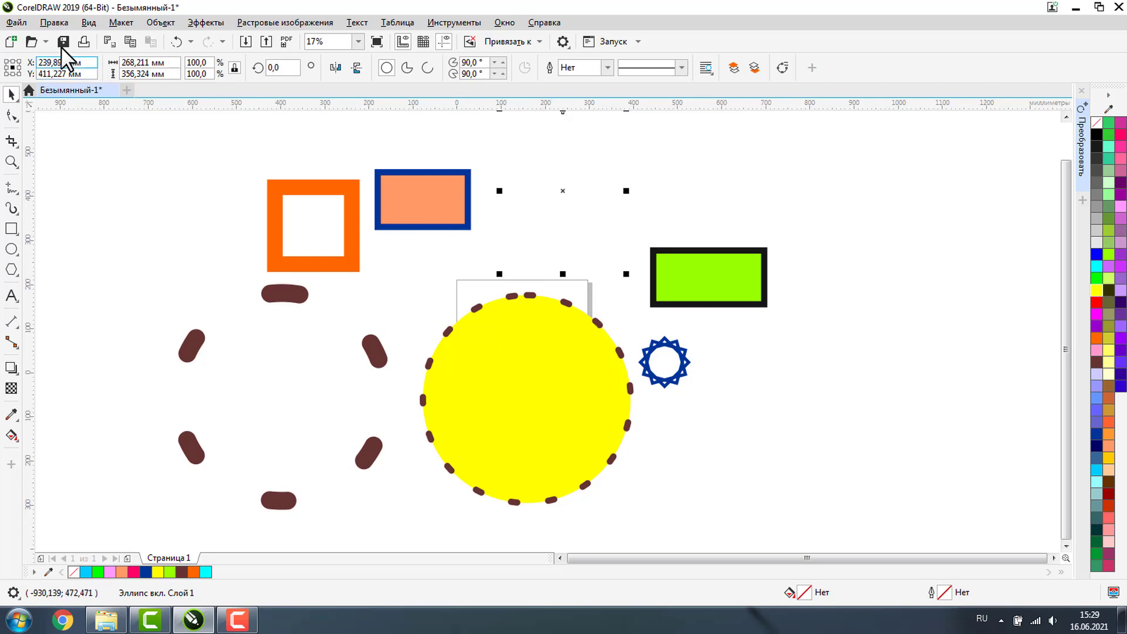
left_click(88, 23)
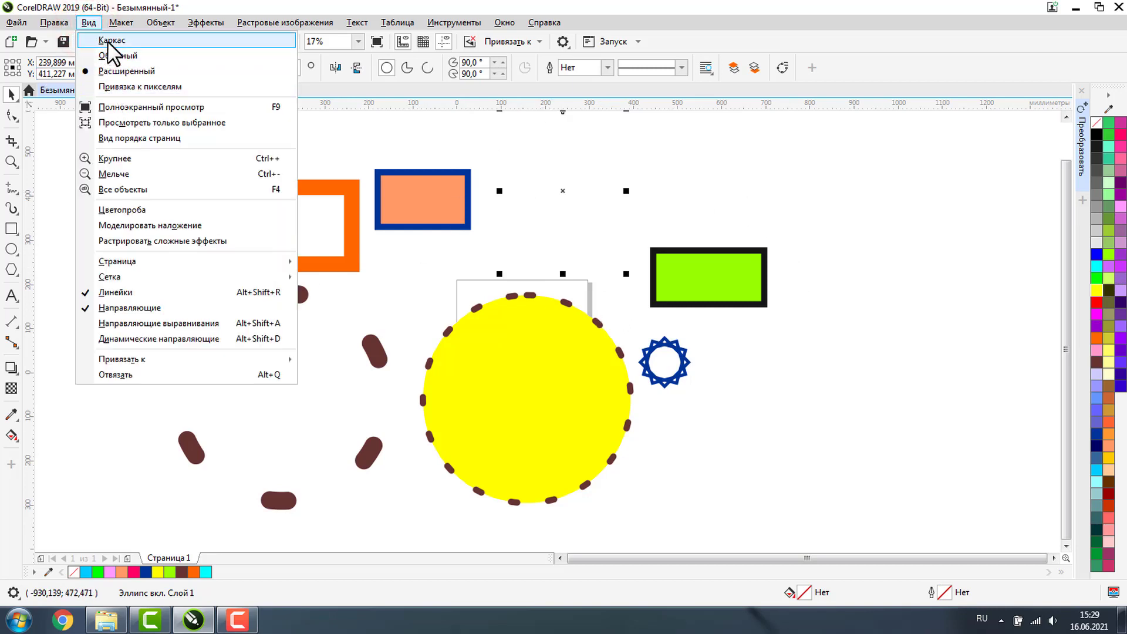
left_click(108, 41)
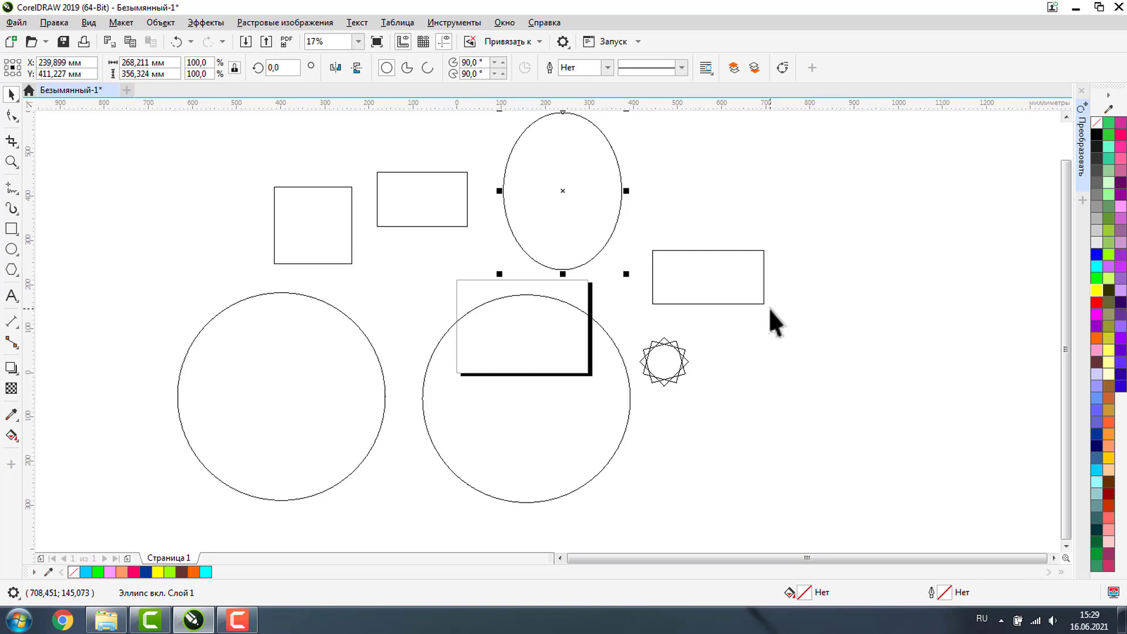
left_click(560, 240)
left_click(432, 214)
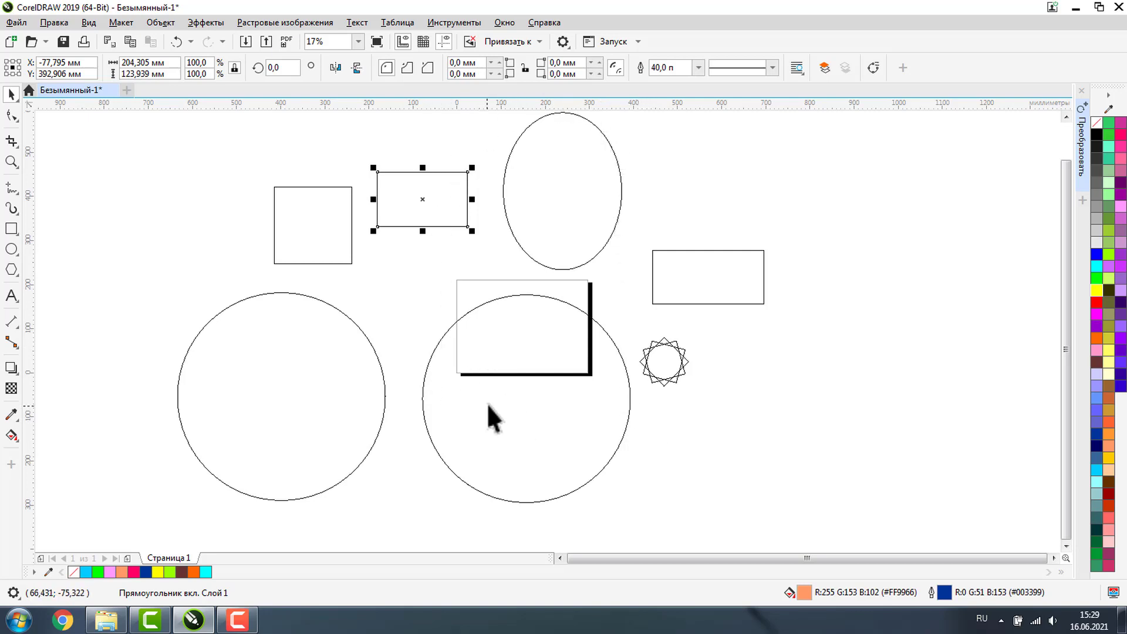
Step: Restore Enhanced view, find the invisible ellipse above the page and clear the selection
left_click(86, 23)
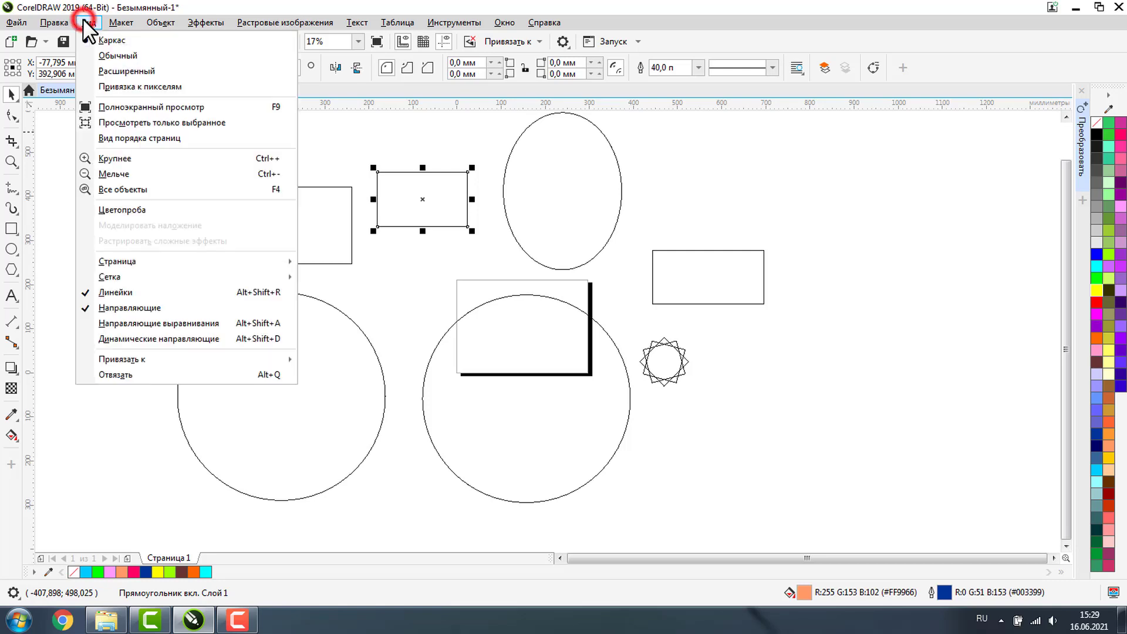
left_click(133, 70)
left_click(559, 214)
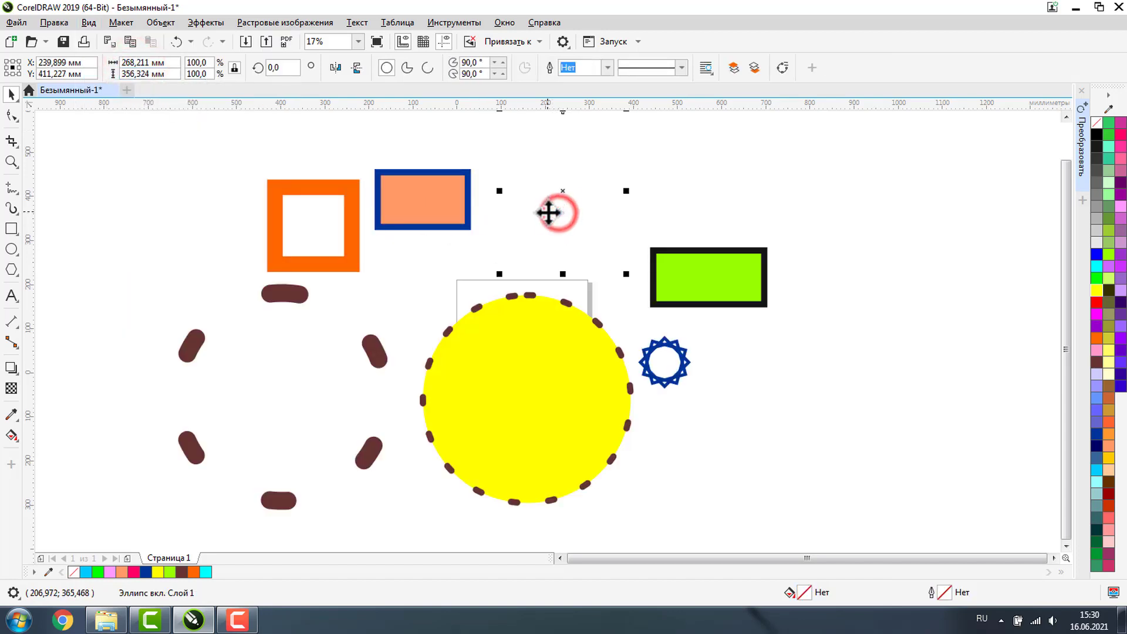
key("Escape")
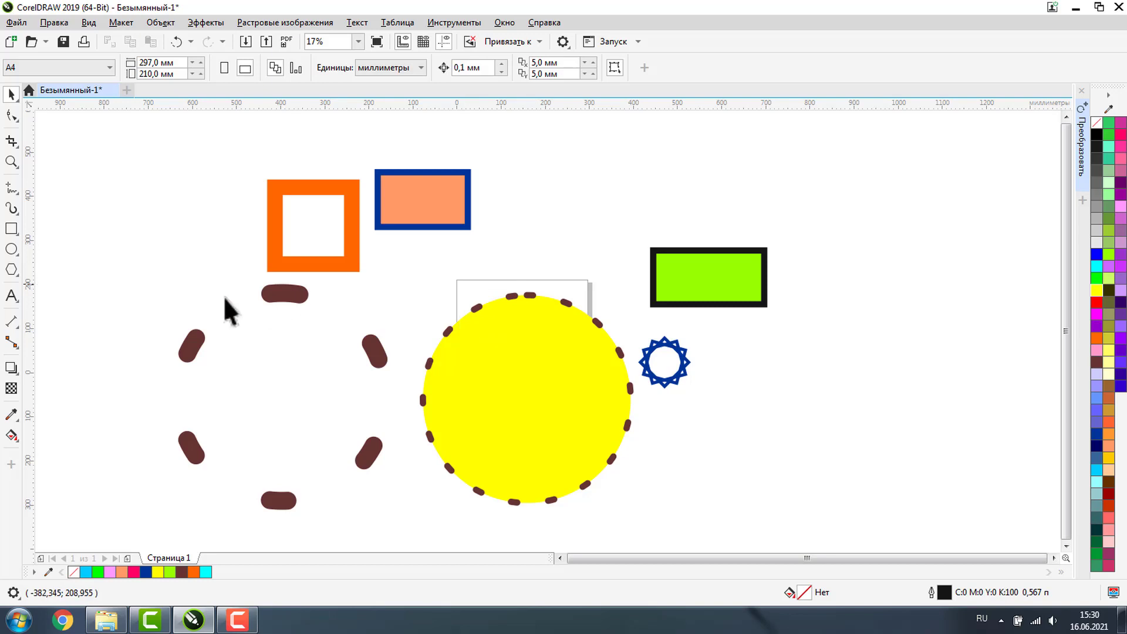
Step: Examine the orange square and the blue-outlined rectangle up close and check which snapping options are enabled
left_click(12, 162)
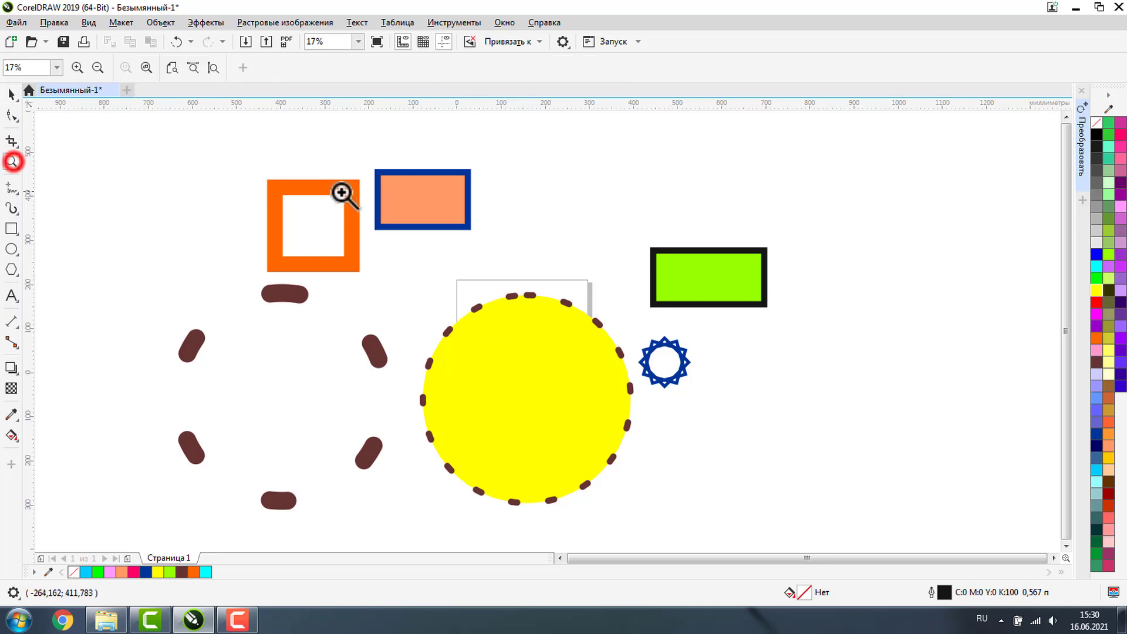
left_click_drag(244, 134, 431, 307)
left_click(10, 92)
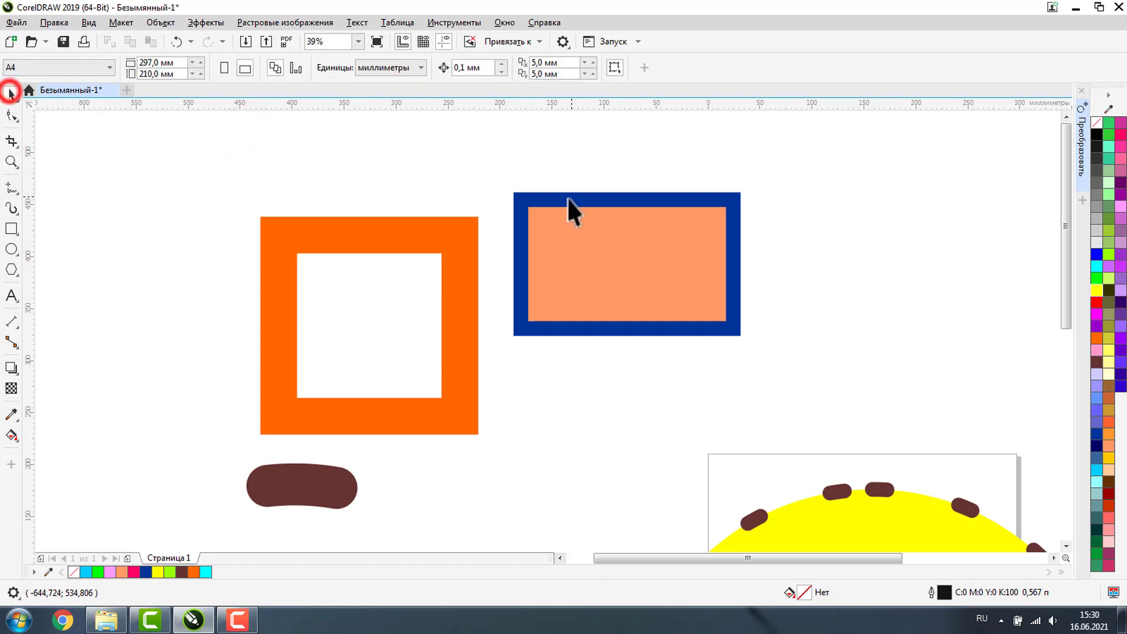
left_click(526, 211)
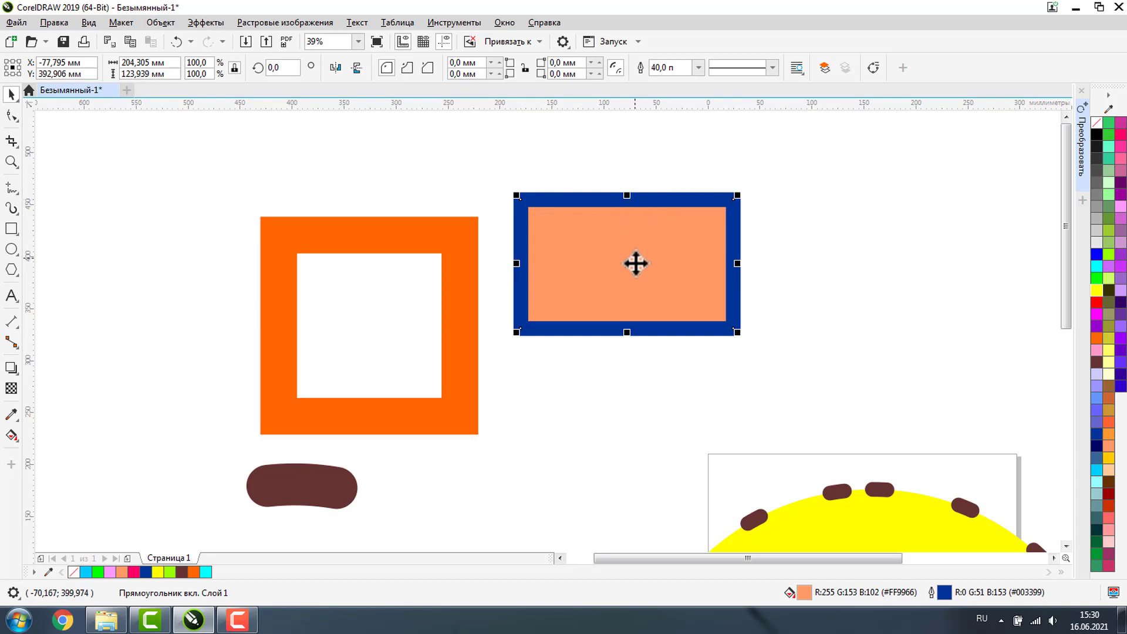
left_click(395, 239)
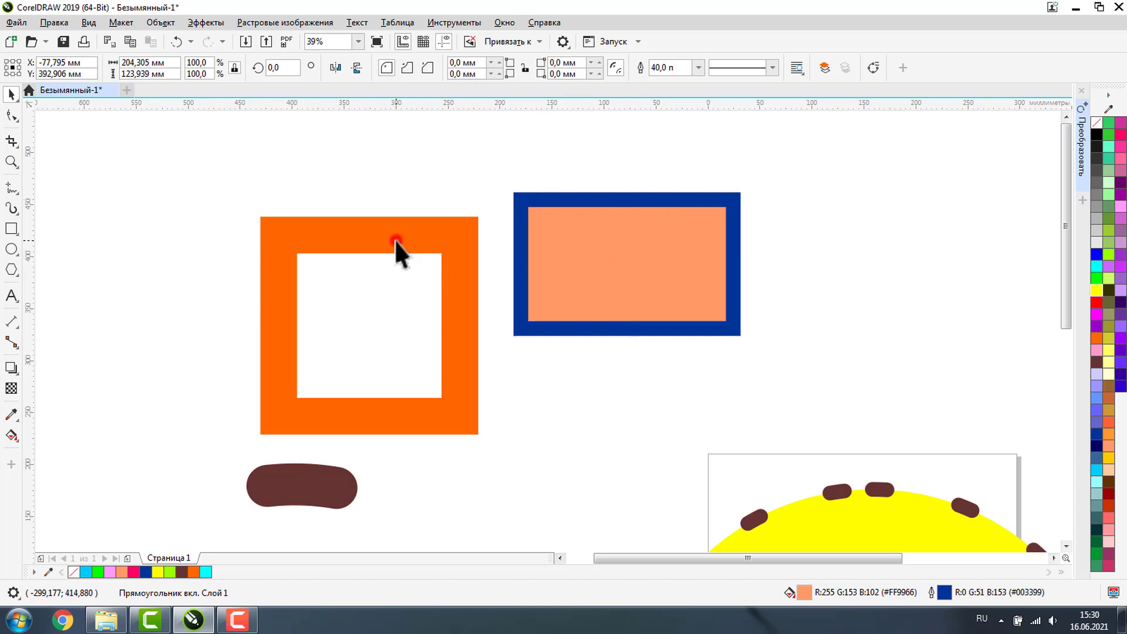
left_click(539, 41)
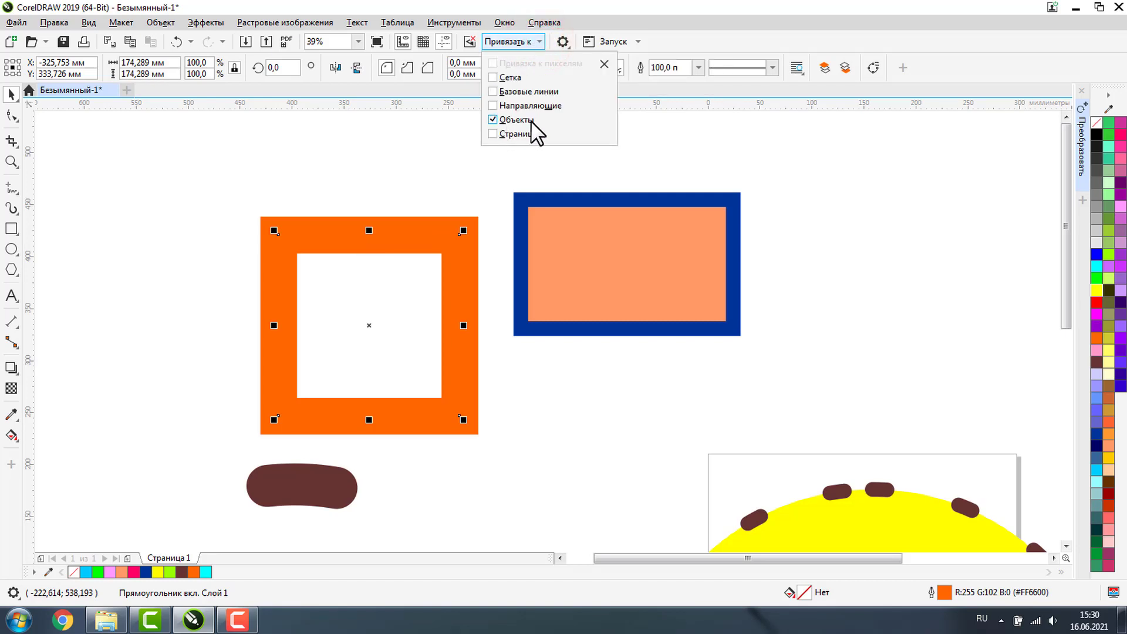
left_click(435, 164)
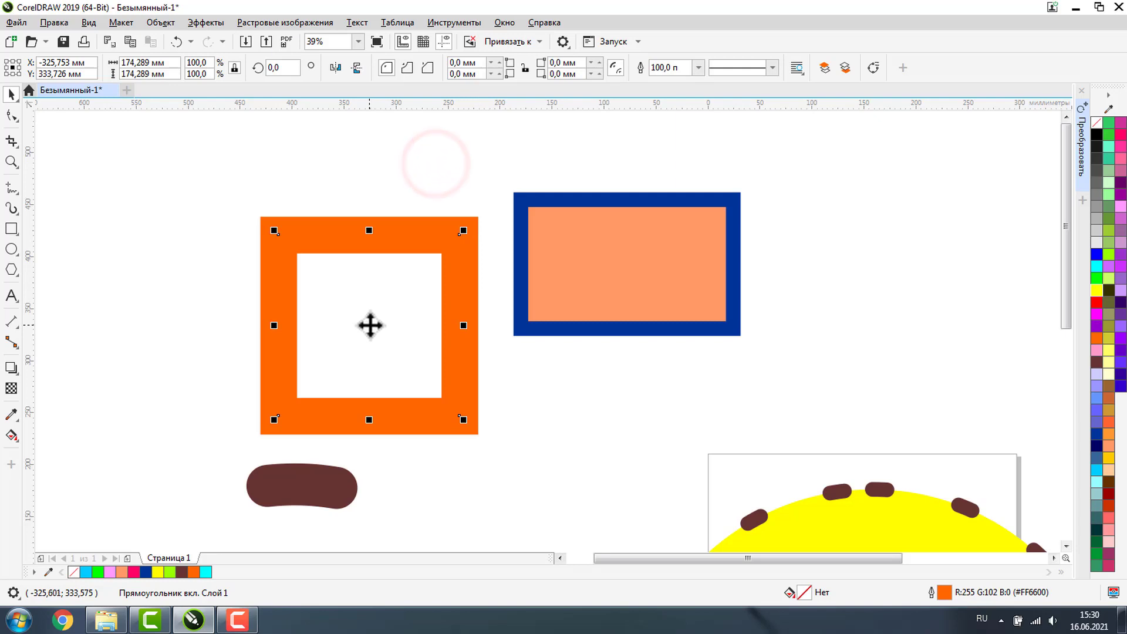
Step: Move the blue-outlined rectangle by its centre and again by its upper-left corner, ending at about X -32, Y 424 mm
left_click(634, 262)
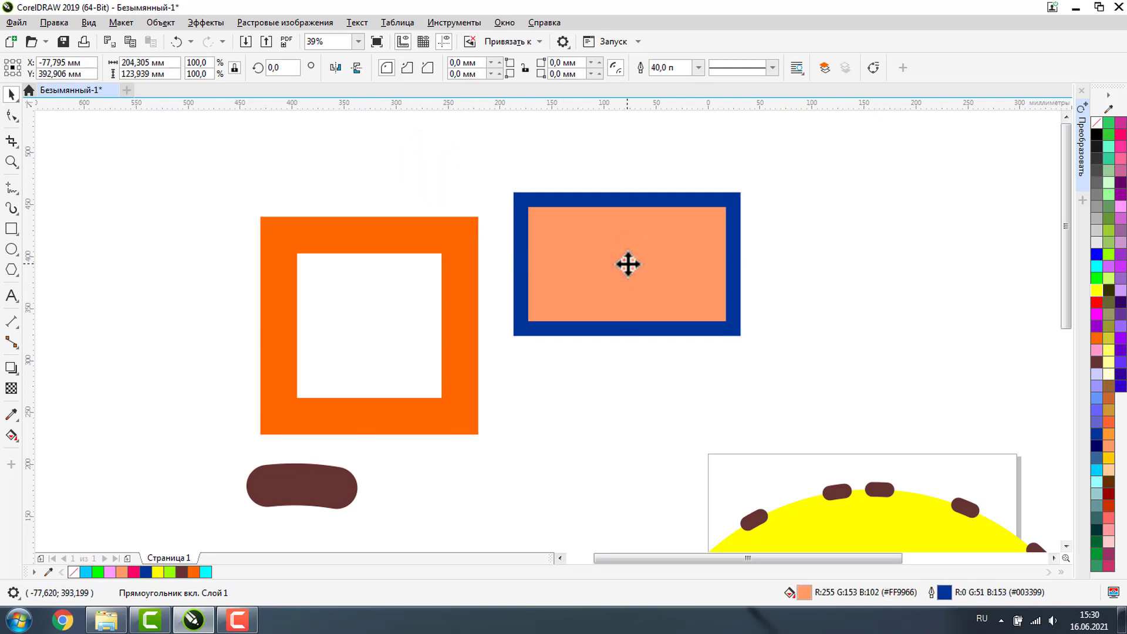
left_click_drag(628, 264, 683, 302)
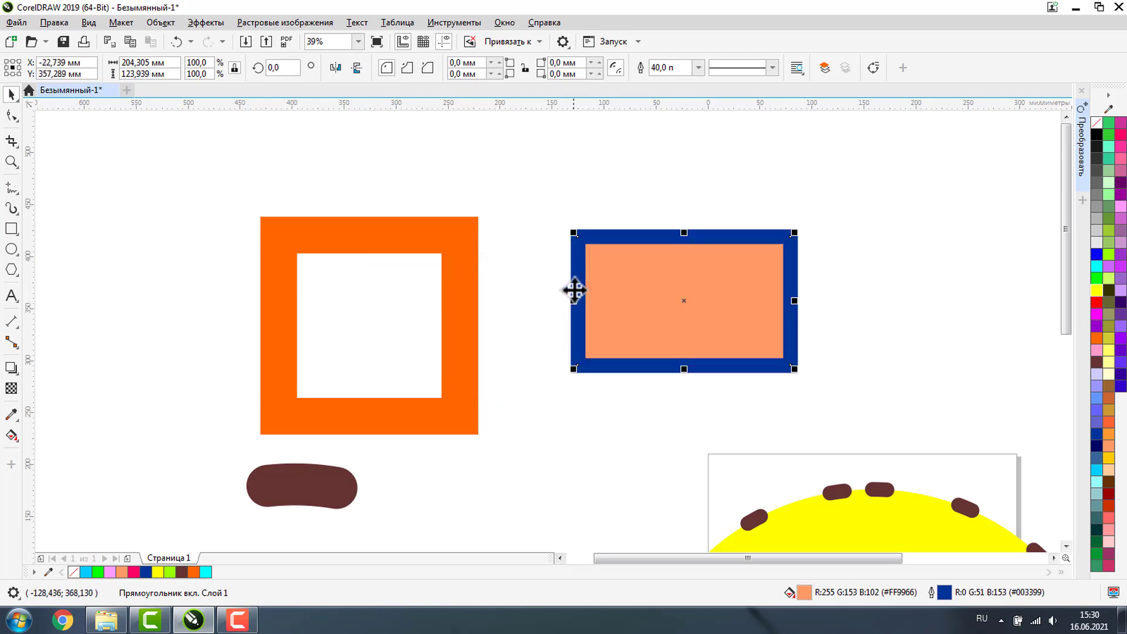
left_click_drag(576, 238, 568, 168)
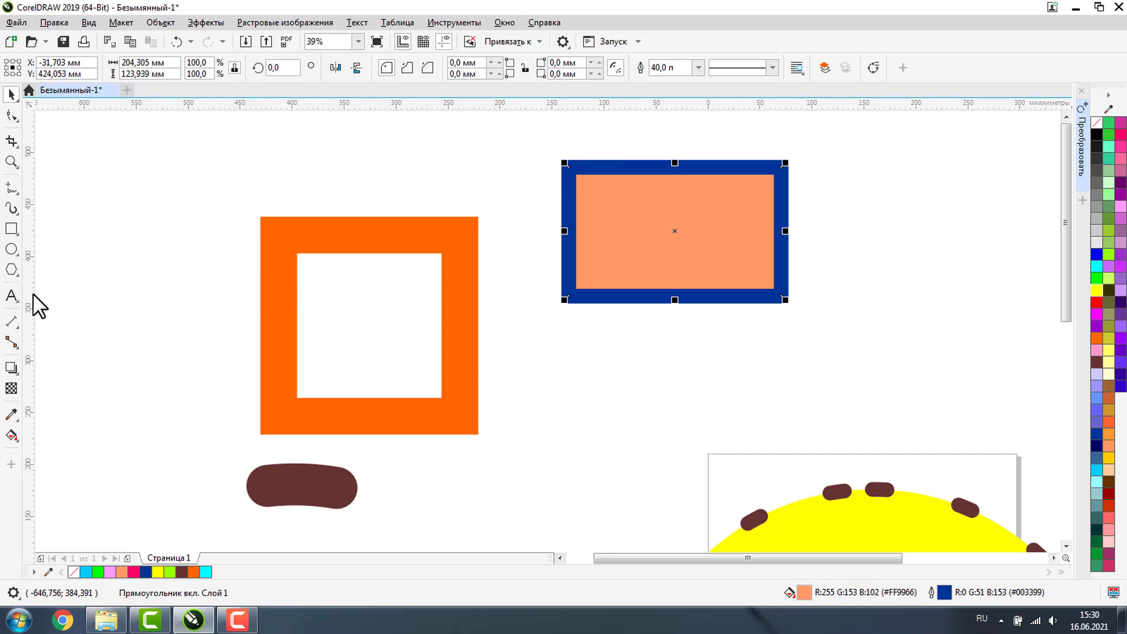
Step: Place vertical guidelines between the two shapes and at about X 149 mm, and enable snapping to guidelines
left_click_drag(32, 261, 526, 247)
left_click_drag(27, 273, 862, 279)
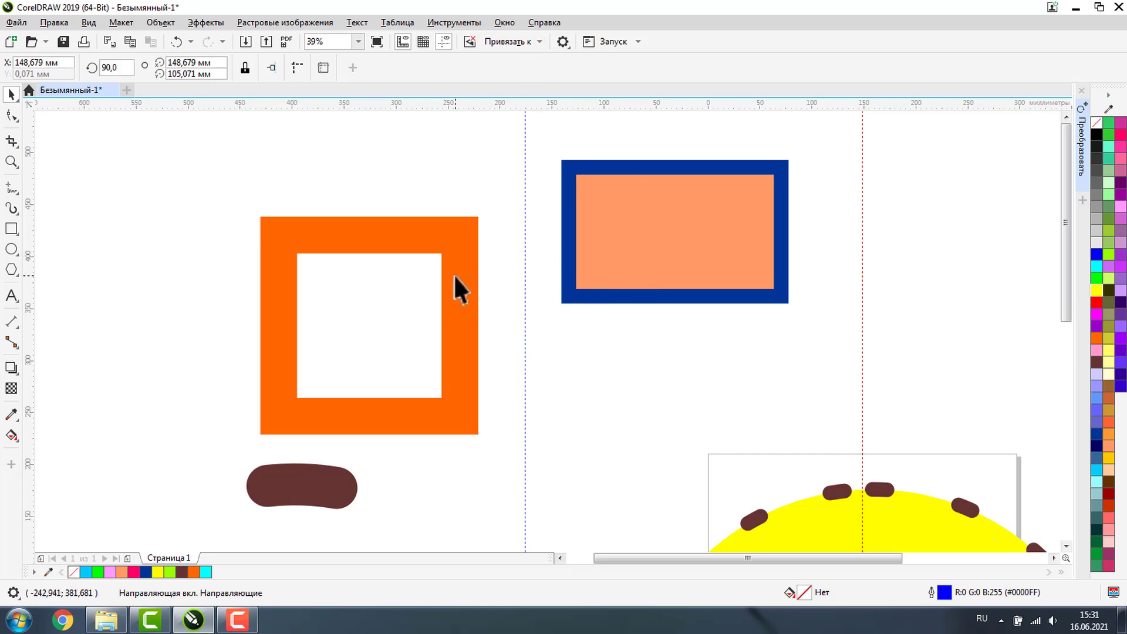
left_click(516, 41)
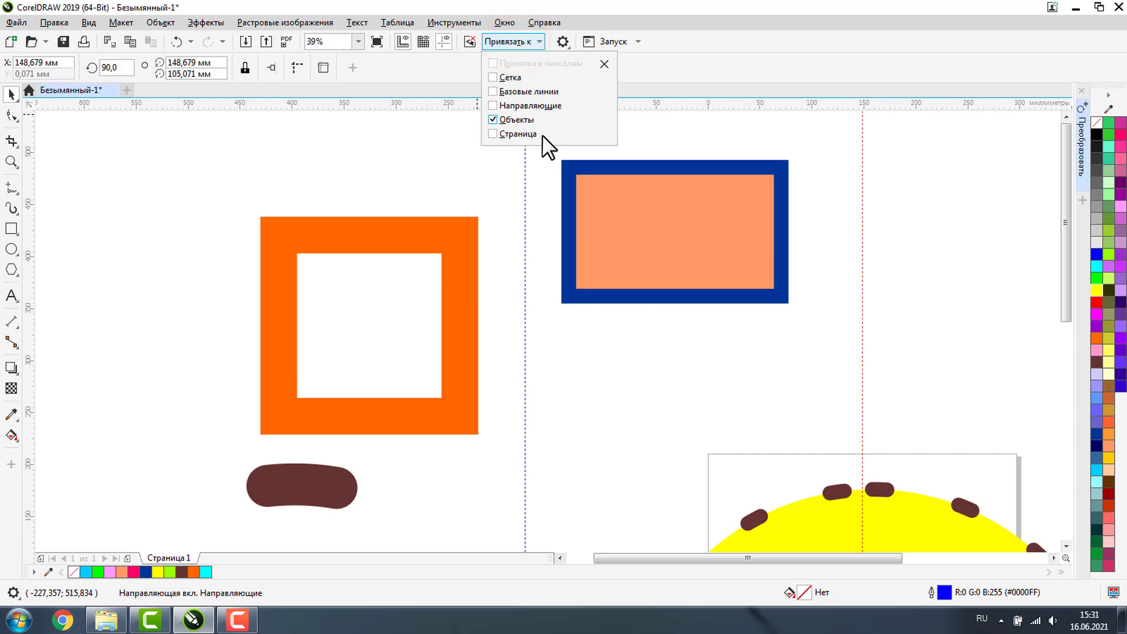
left_click(492, 107)
left_click(494, 175)
Step: Snap the blue-outlined rectangle's right edge to the right guideline and the orange square's right edge to the left guideline
left_click(594, 191)
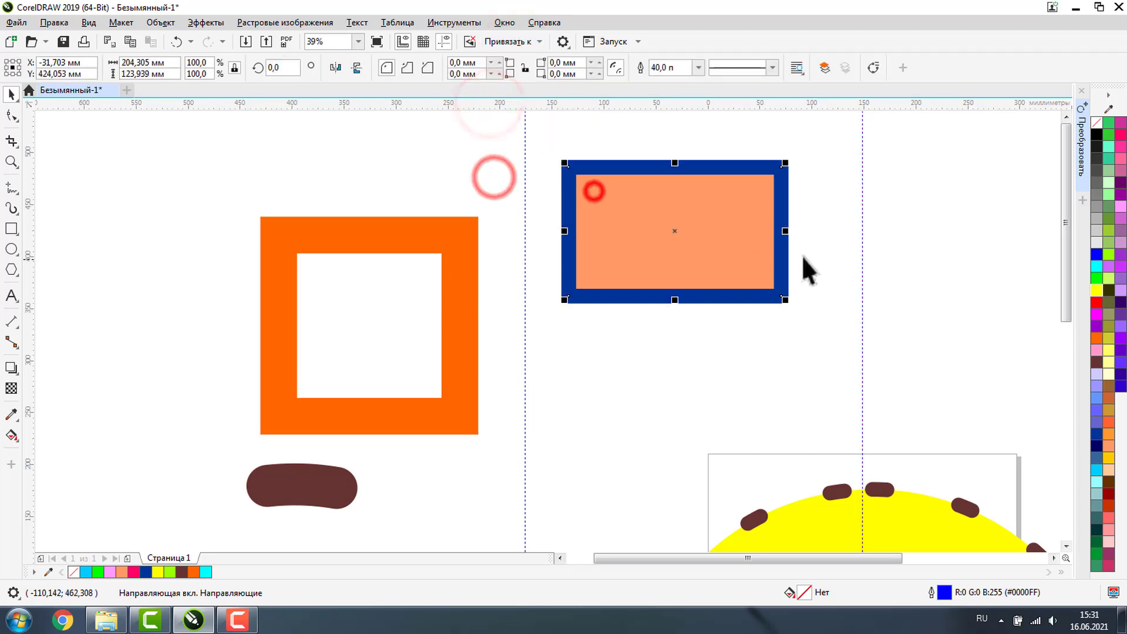
left_click_drag(787, 219, 862, 206)
left_click(359, 306)
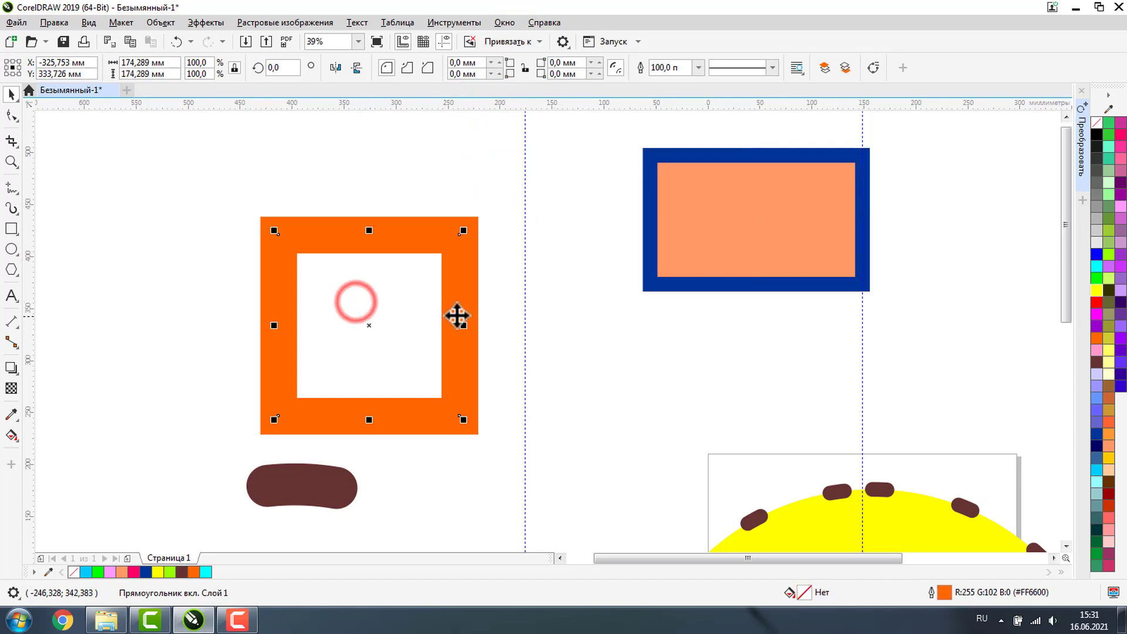
left_click_drag(456, 314, 526, 276)
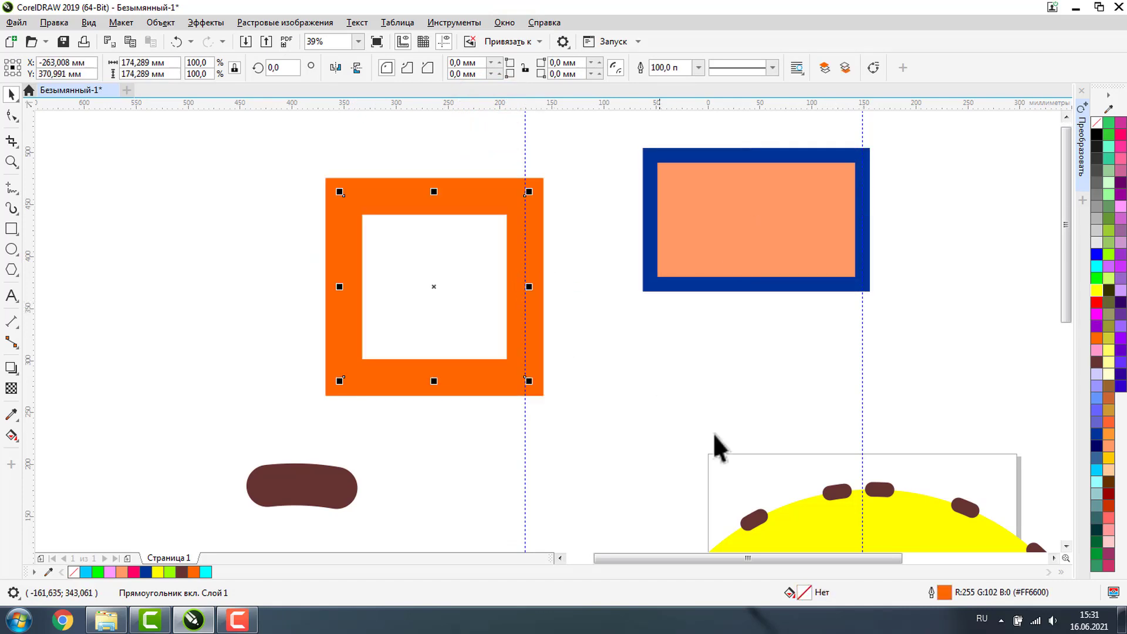
Step: Snap the blue-outlined rectangle's left edge to the left guideline below the orange square, with the rectangle about 161 mm wide
left_click(752, 214)
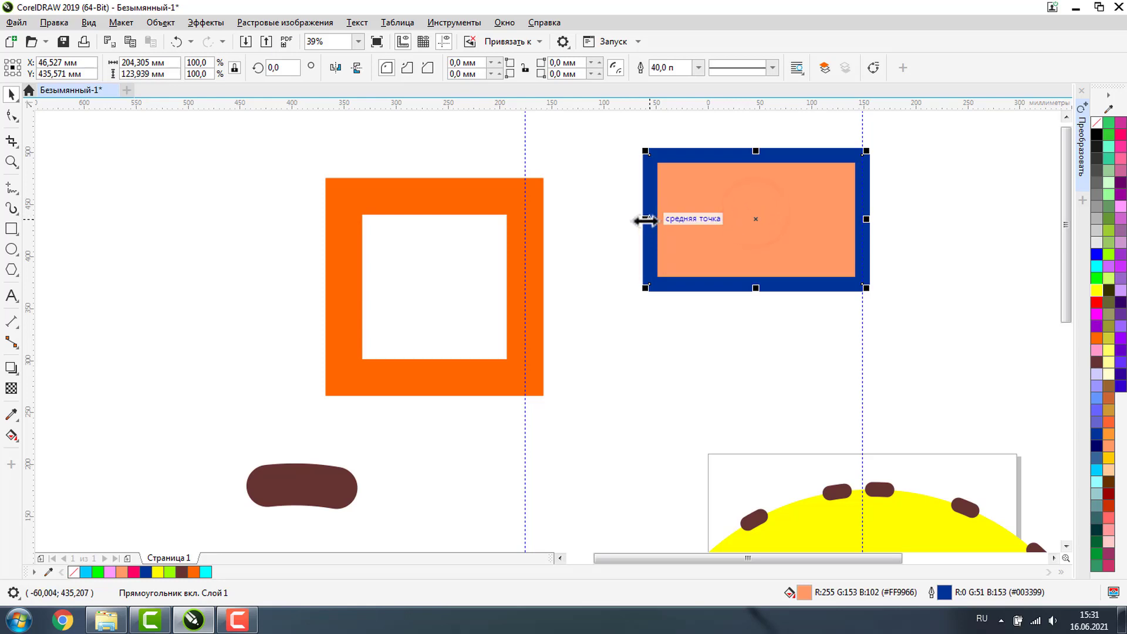
left_click_drag(645, 221, 527, 469)
Step: Delete the black-outlined green rectangle and the small blue star-shaped object beside the yellow circle
left_click(11, 161)
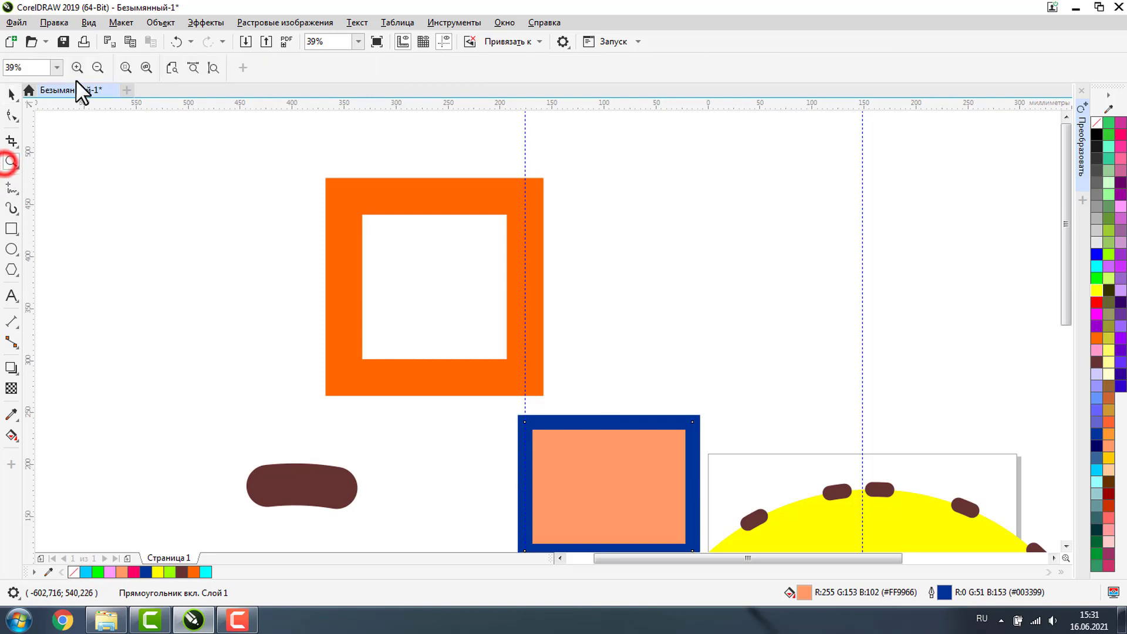
left_click(97, 69)
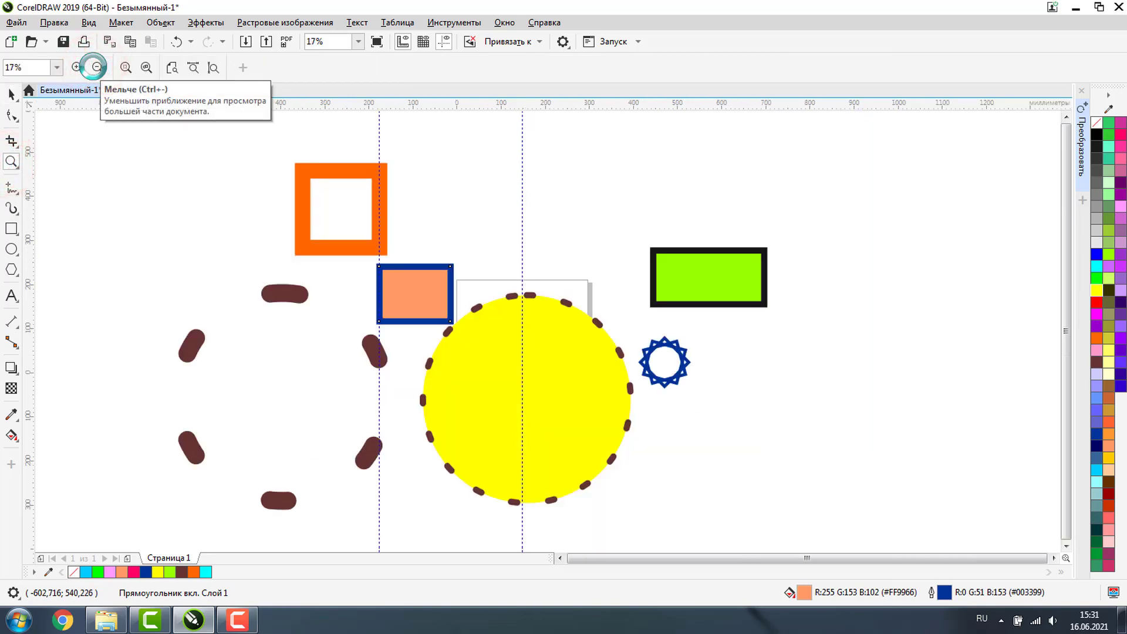
left_click(11, 94)
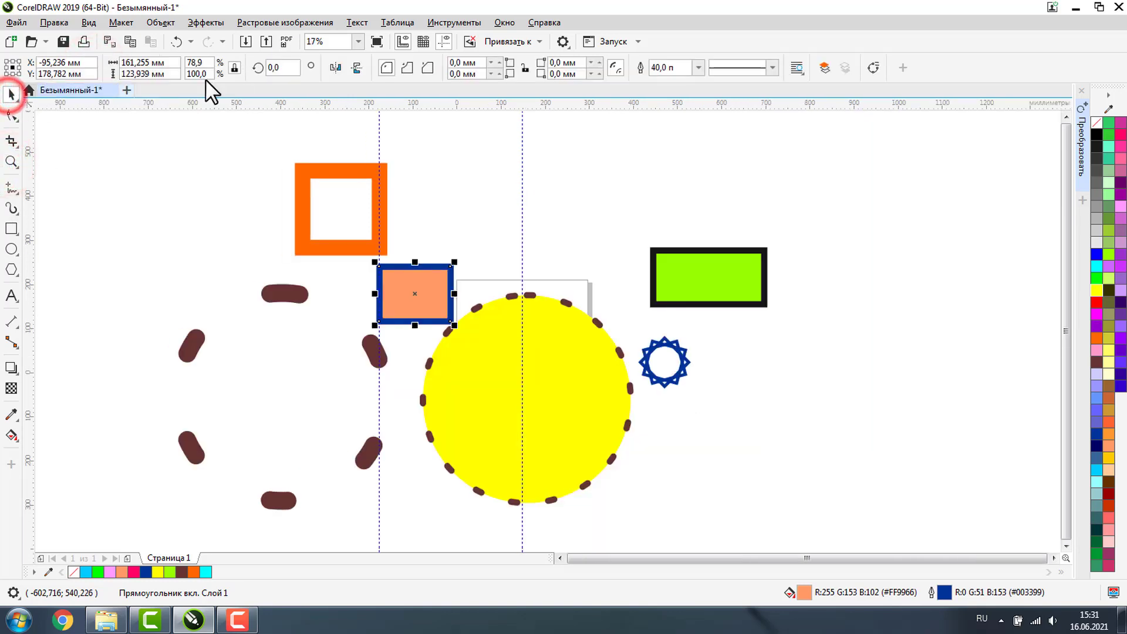
left_click(705, 273)
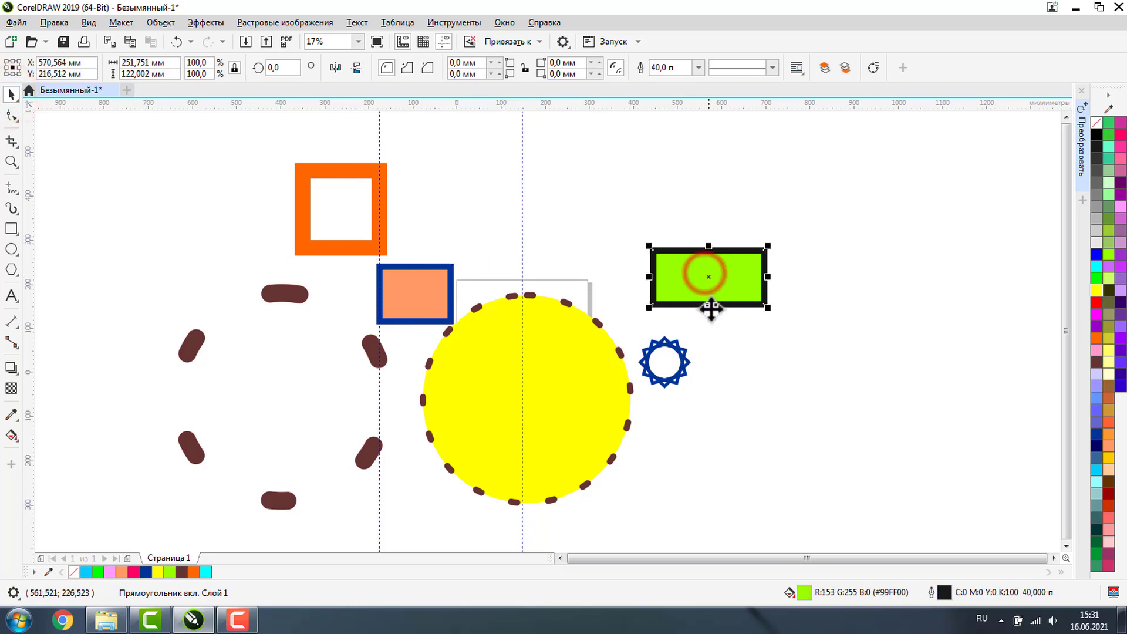
key("Delete")
left_click(669, 367)
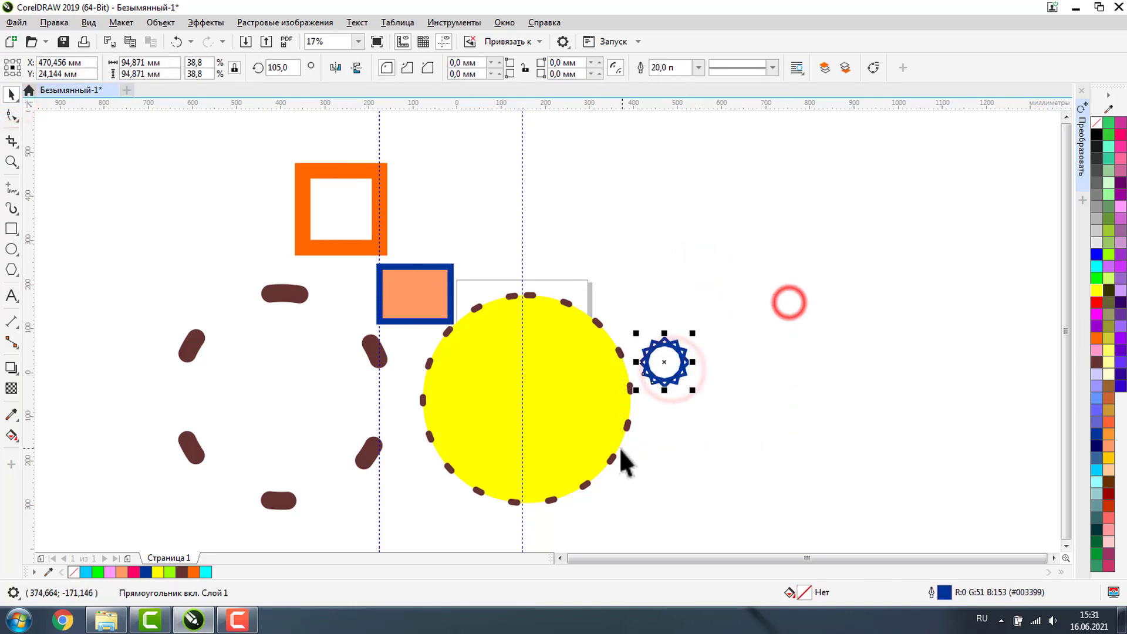
key("Delete")
Step: Delete the blue-outlined rectangle, the yellow circle with its dashes and the ring of brown rounded shapes
left_click(347, 209)
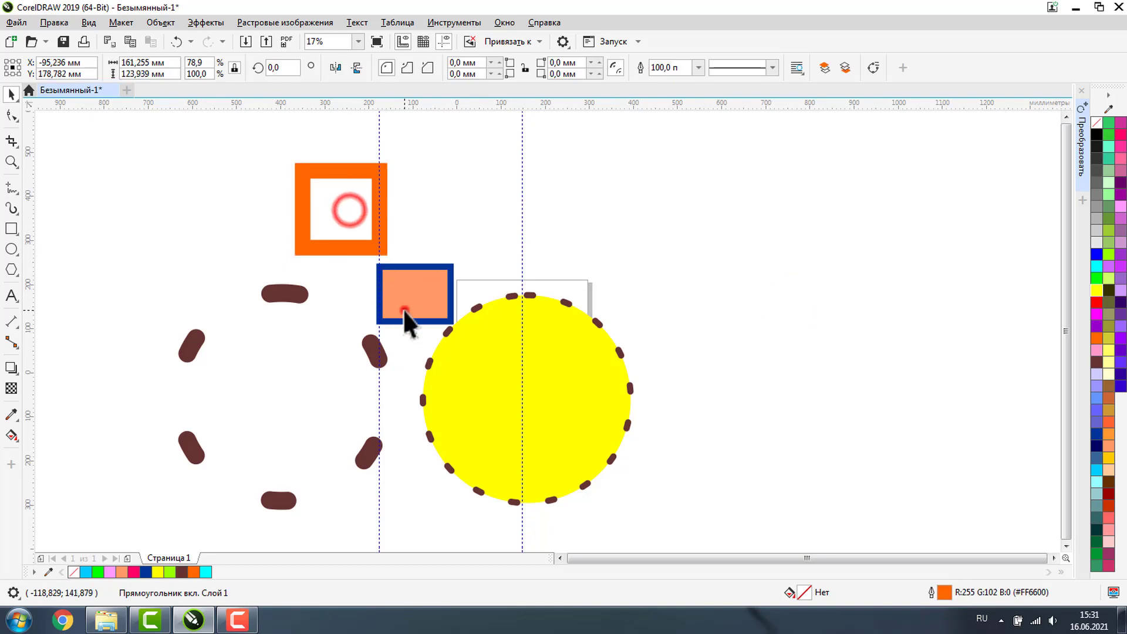
left_click(403, 308)
key("Delete")
left_click(451, 357)
key("Delete")
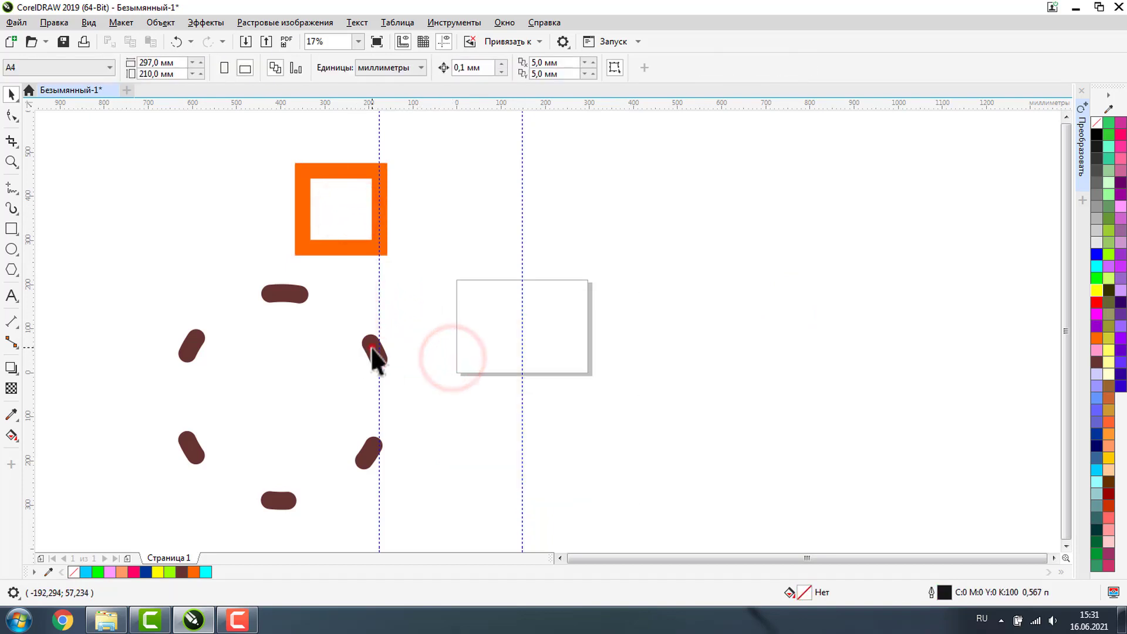
left_click(372, 349)
key("Delete")
Step: Delete both vertical guidelines
left_click(379, 311)
key("Delete")
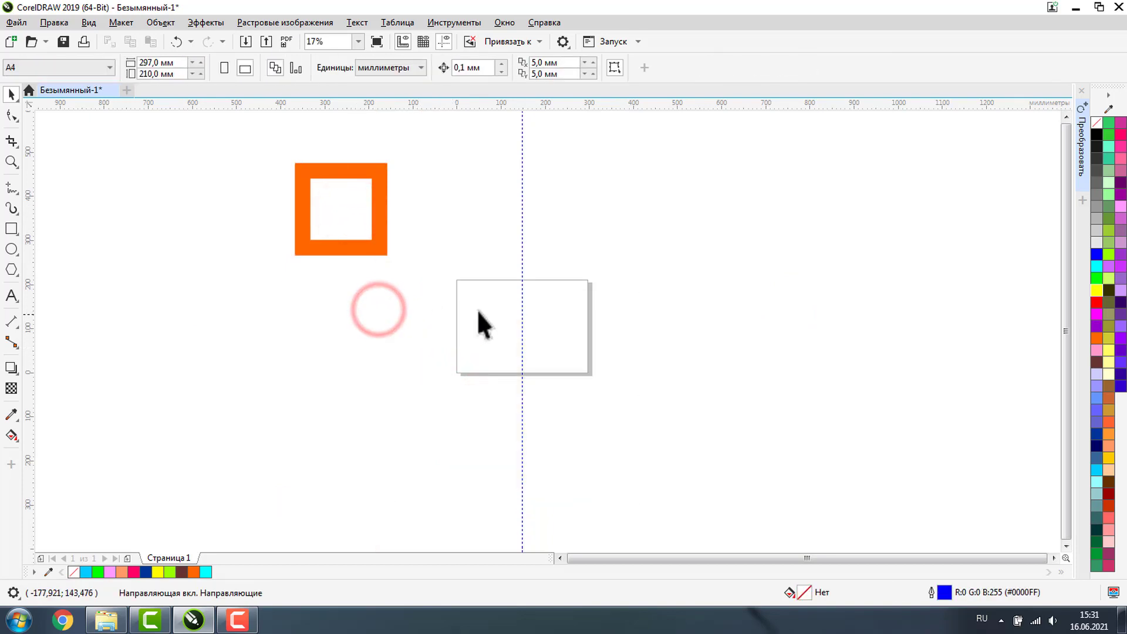
left_click(522, 298)
key("Delete")
Step: Centre the orange square on the page and scale it down about its centre to about 114 mm per side
left_click(359, 187)
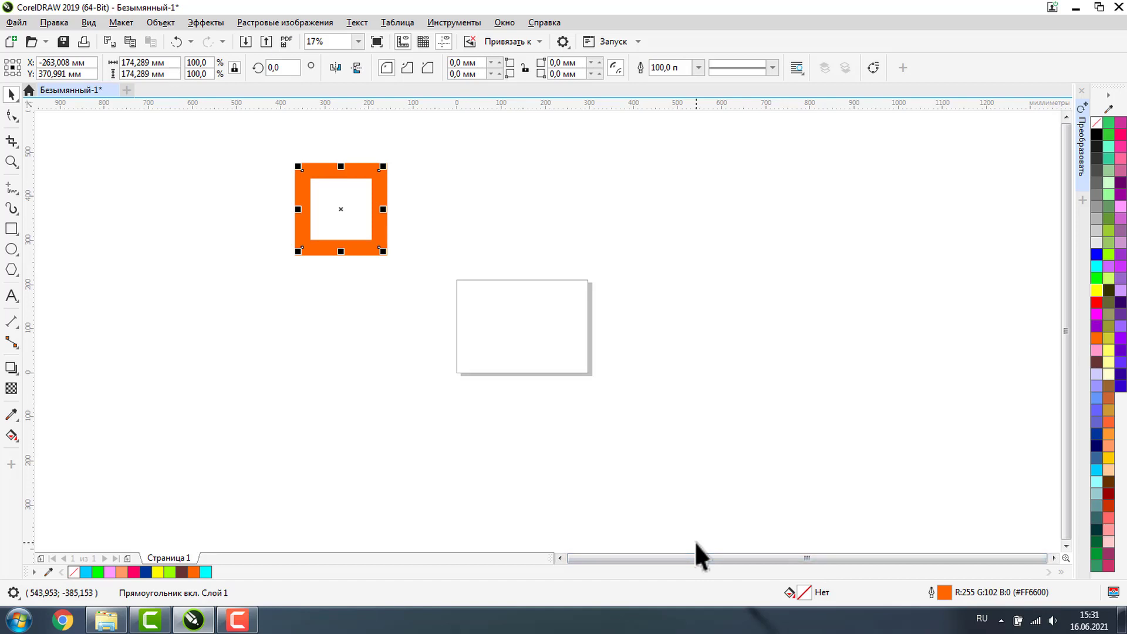
key("p")
left_click(12, 162)
left_click_drag(426, 244, 564, 396)
left_click(12, 94)
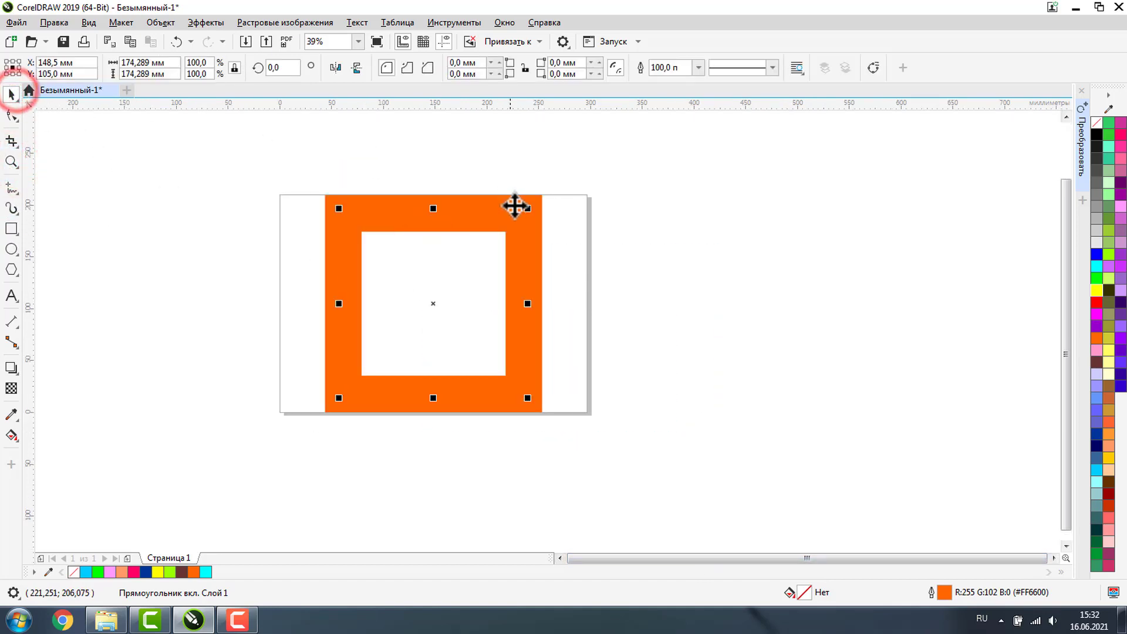
left_click_drag(527, 209, 497, 229)
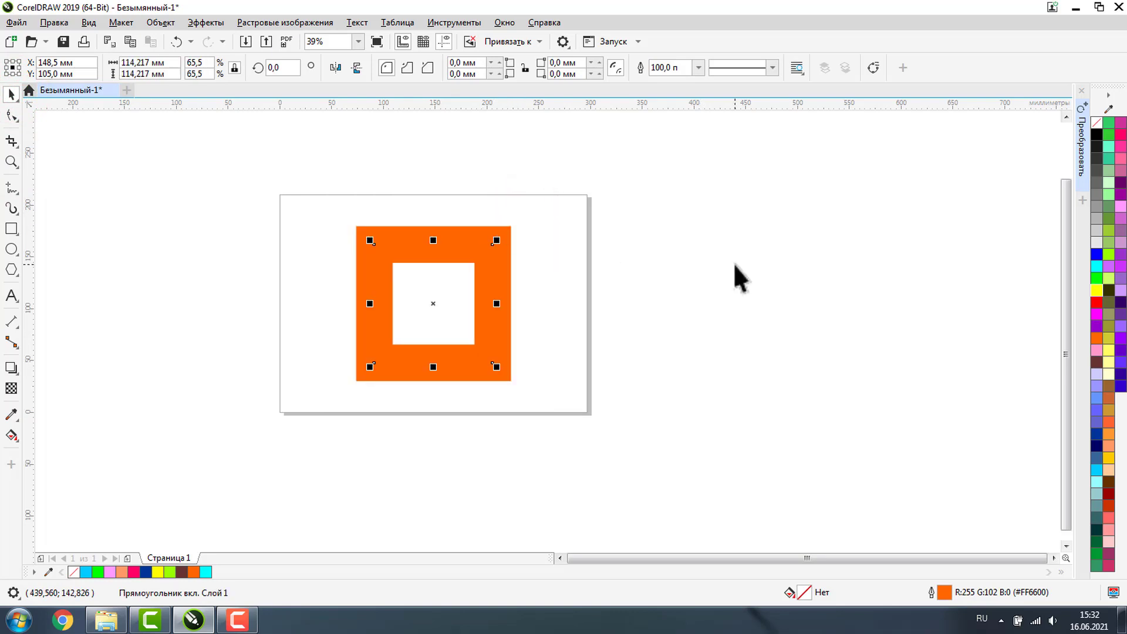
Step: Set the square's outline width to 50 pt and fill it with bright green (#99FF00)
double_click(659, 66)
type("50")
key("Return")
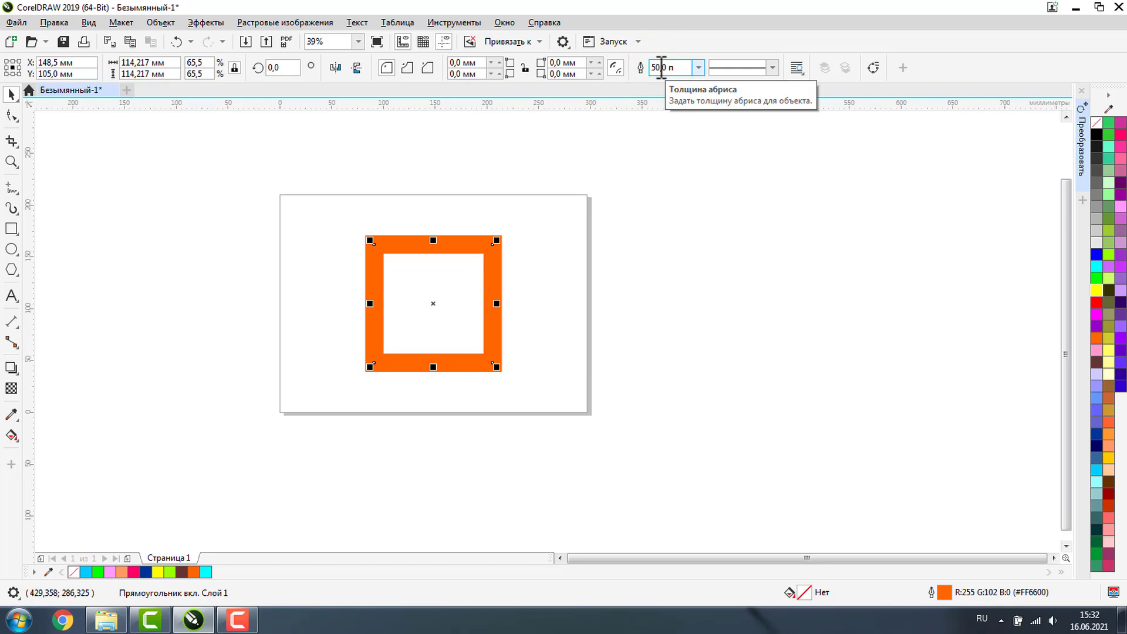
left_click(1109, 254)
Step: Draw a circle about 44 mm in diameter beside the page and centre it on the page over the green square
left_click(11, 249)
left_click_drag(157, 282, 207, 332)
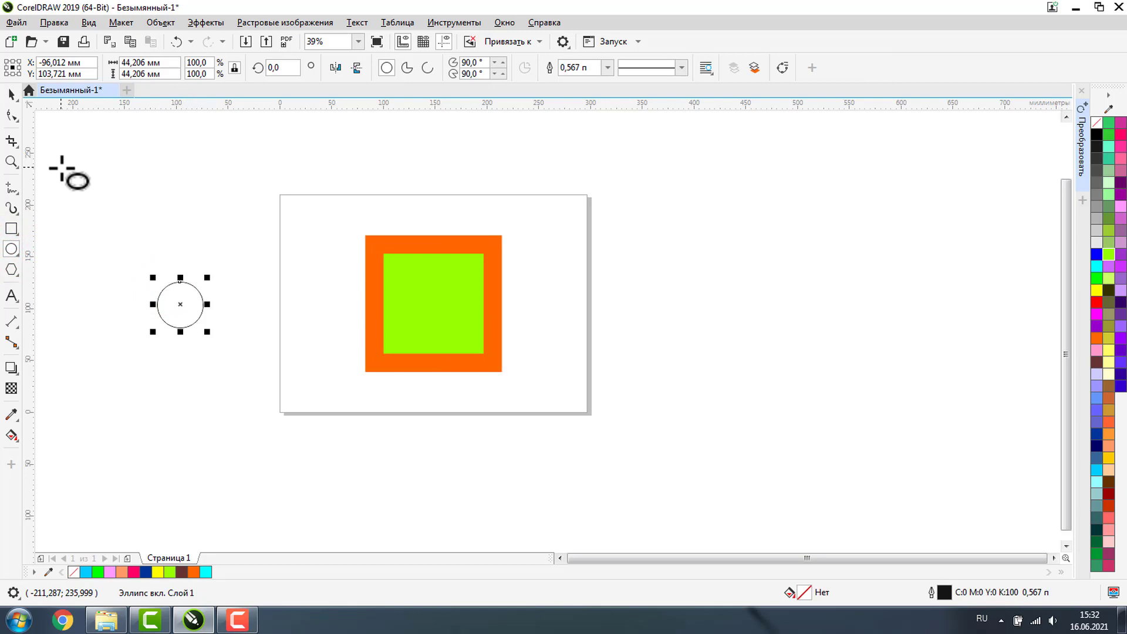
key("p")
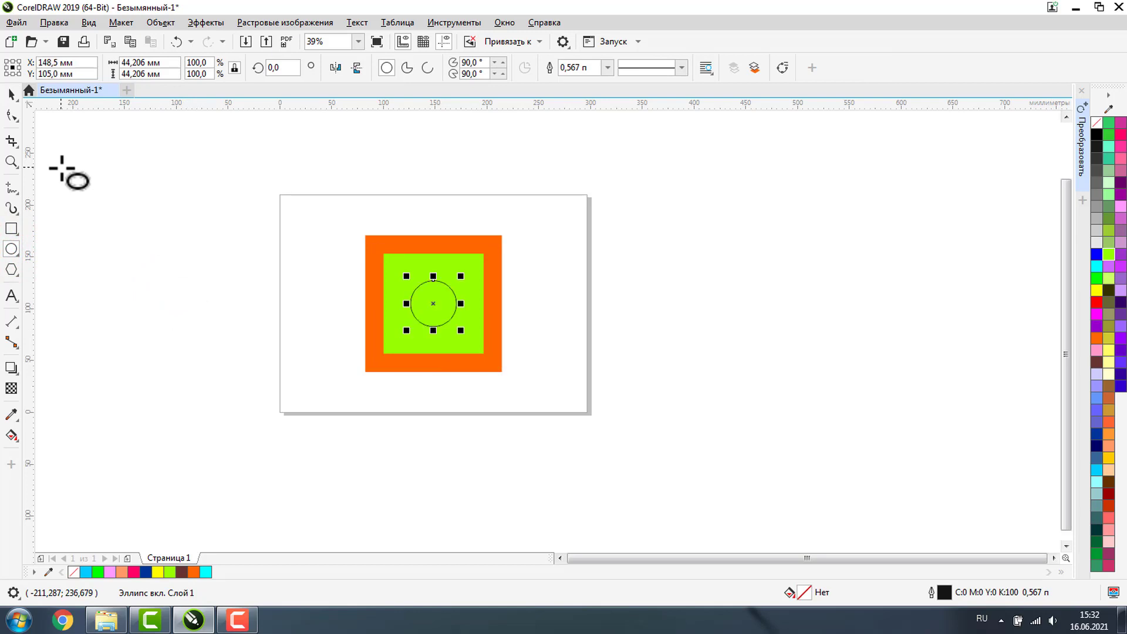
Step: Cut the circle out of the green square with the Back Minus Front operation
left_click(11, 94)
left_click_drag(330, 174, 495, 390)
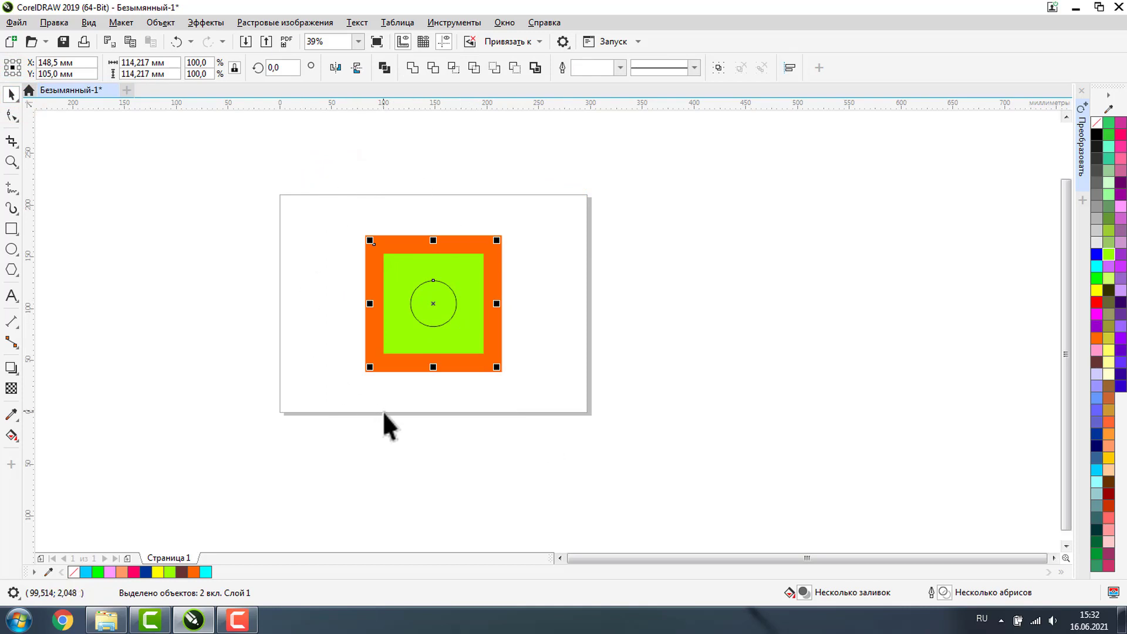
left_click(516, 68)
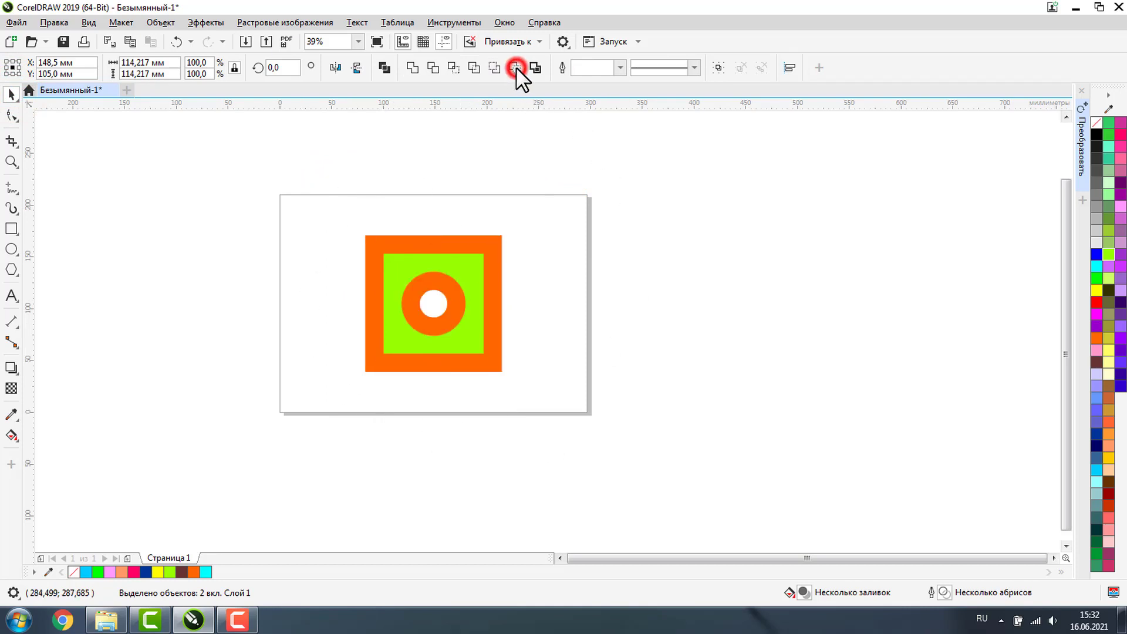
left_click(668, 283)
Step: Set the outline width of the green square with the round hole to 10 pt
left_click(461, 299)
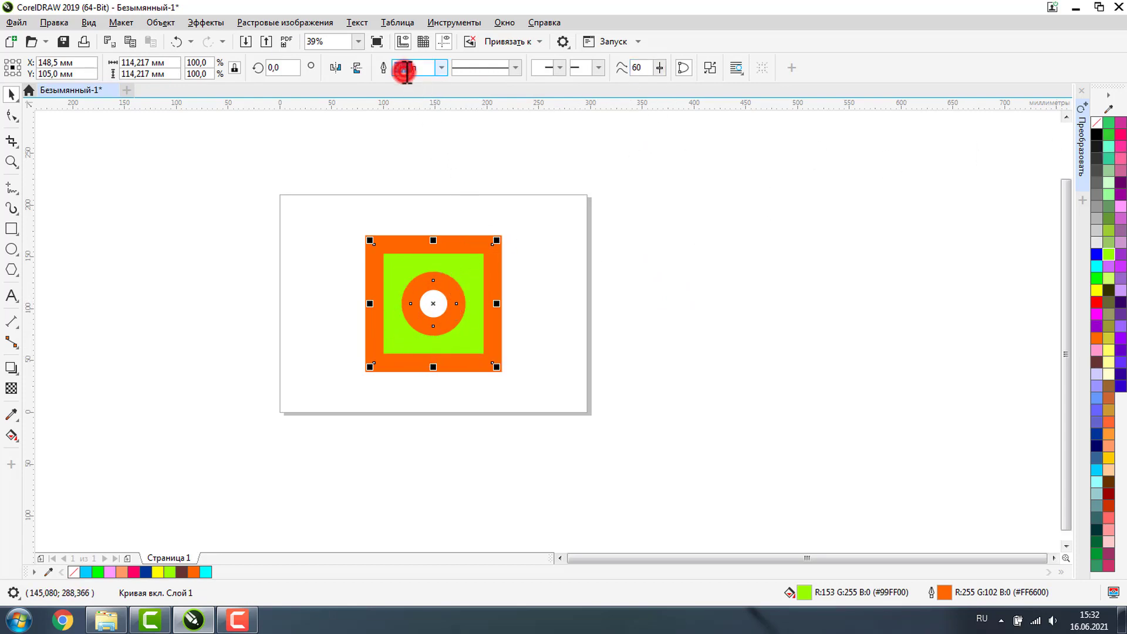
type("10")
key("Return")
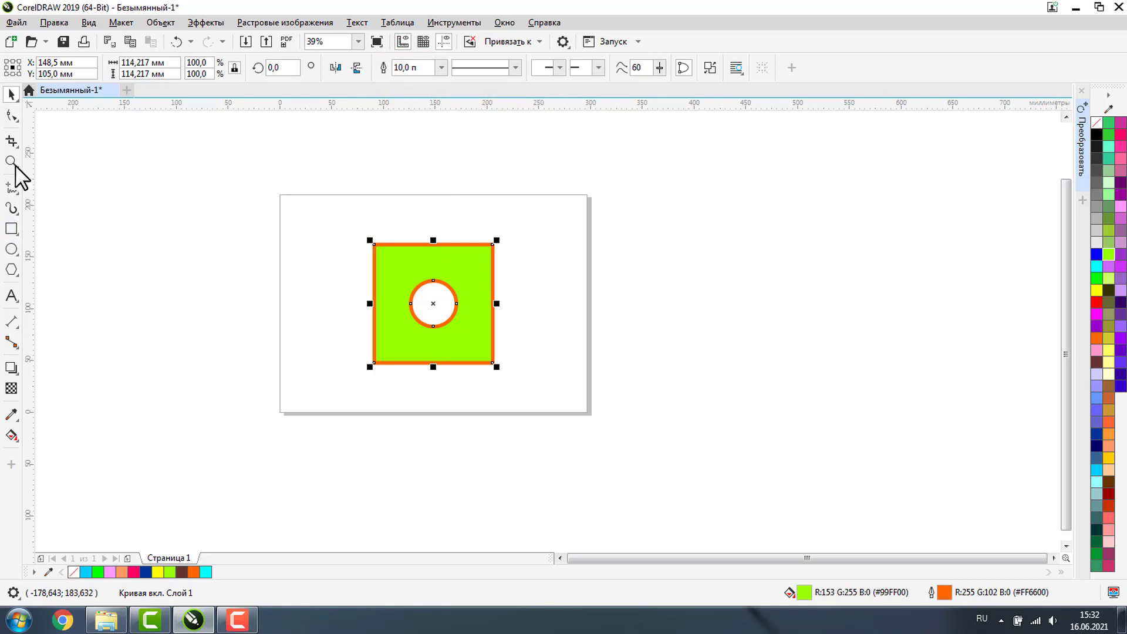
Step: Break apart the combined green square-and-circle curve into separate objects
left_click(12, 161)
left_click_drag(329, 231, 680, 453)
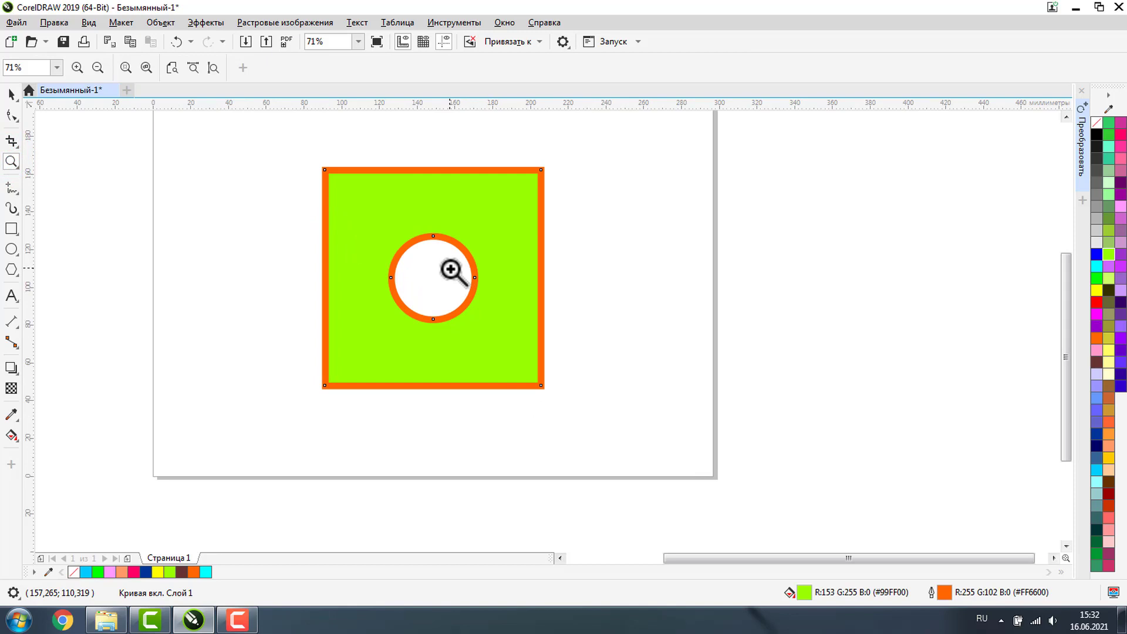
left_click(11, 93)
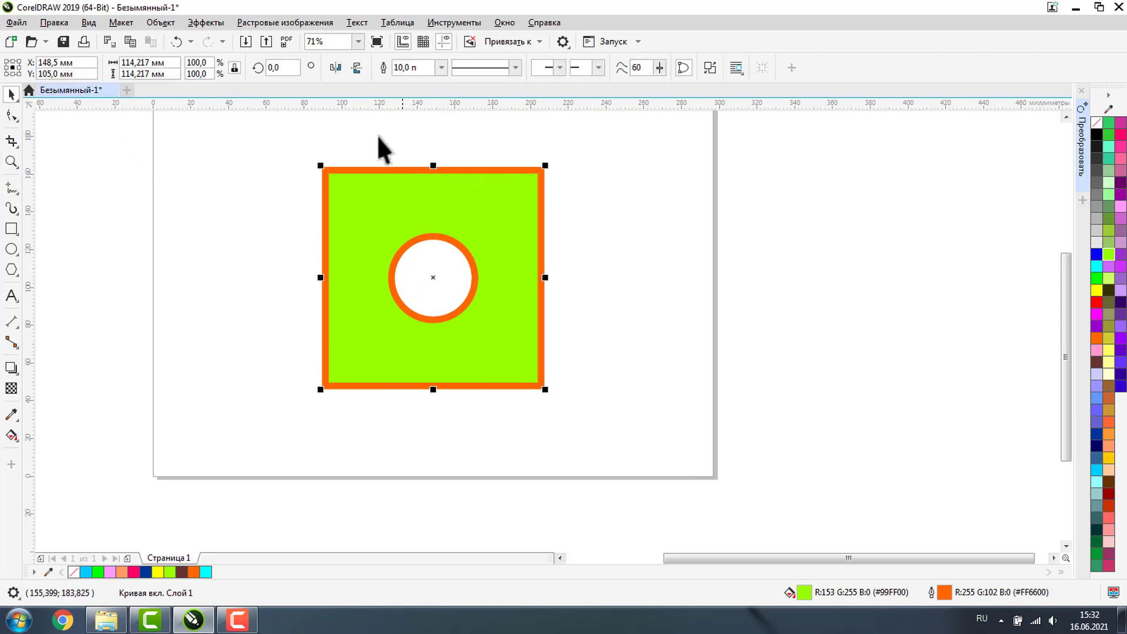
left_click(711, 67)
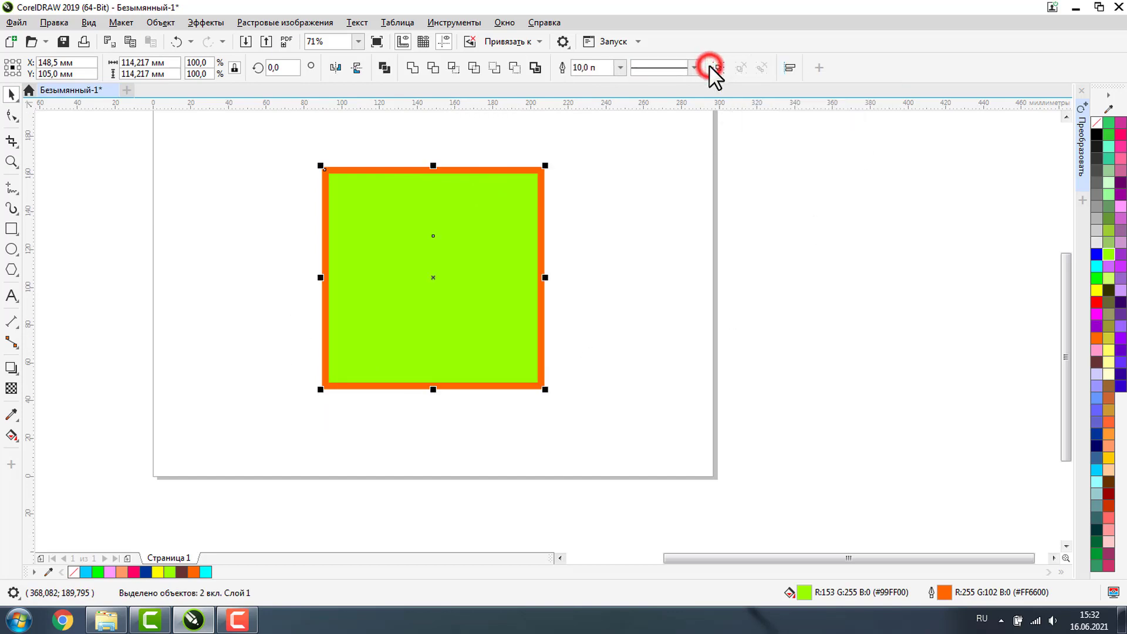
Step: Move the square off the page to uncover the circle beneath it, and undo the move
left_click(672, 209)
left_click(486, 242)
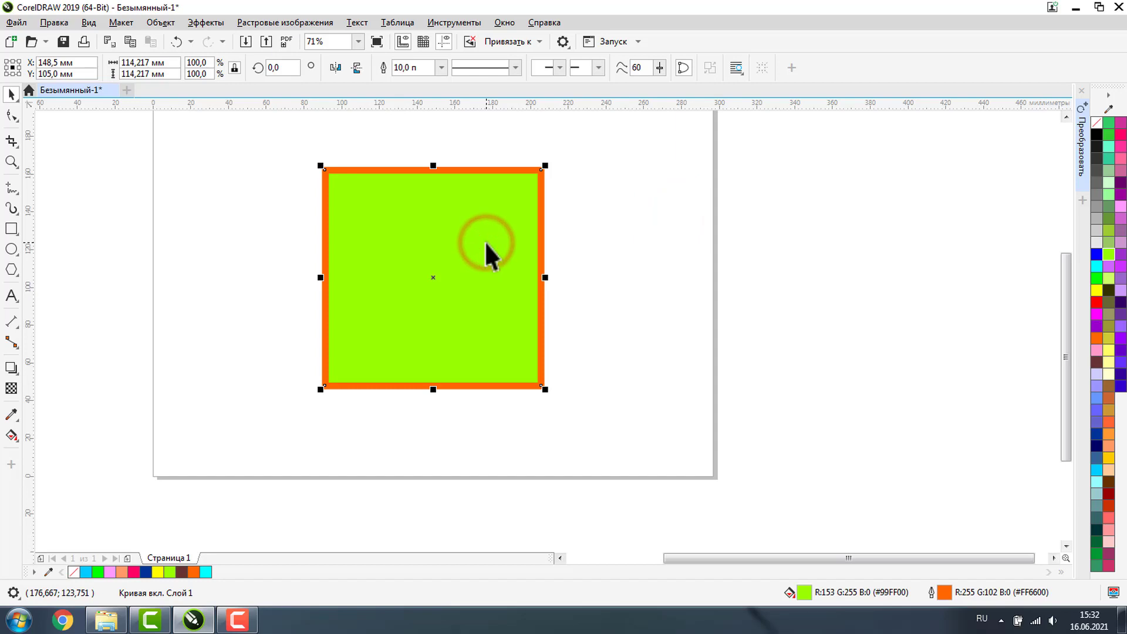
left_click_drag(414, 208, 815, 236)
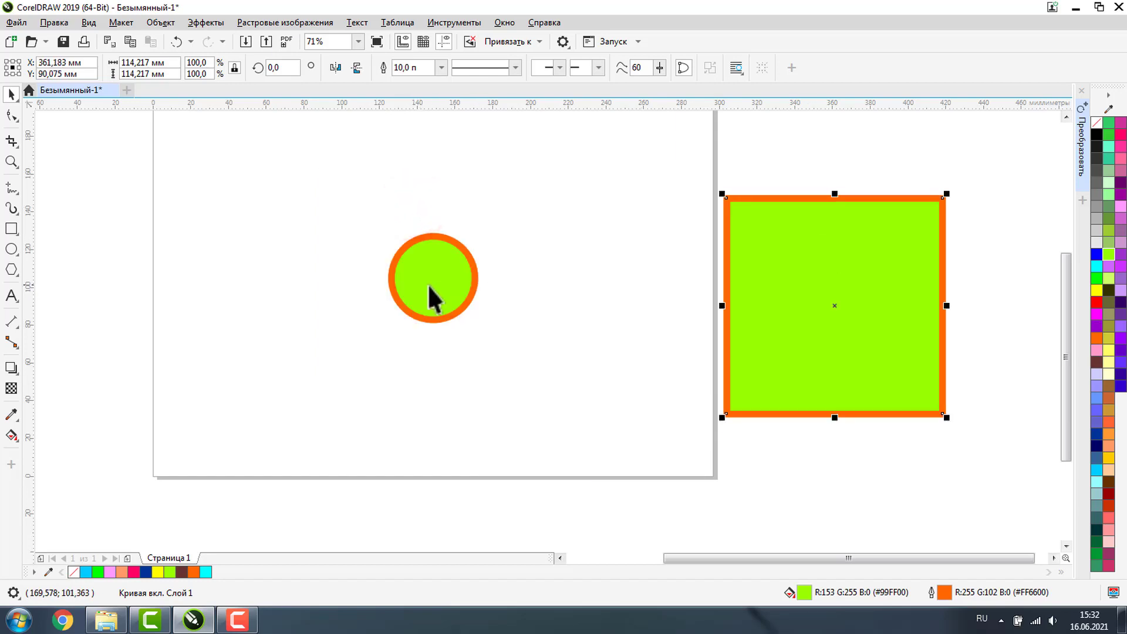
key("ctrl+z")
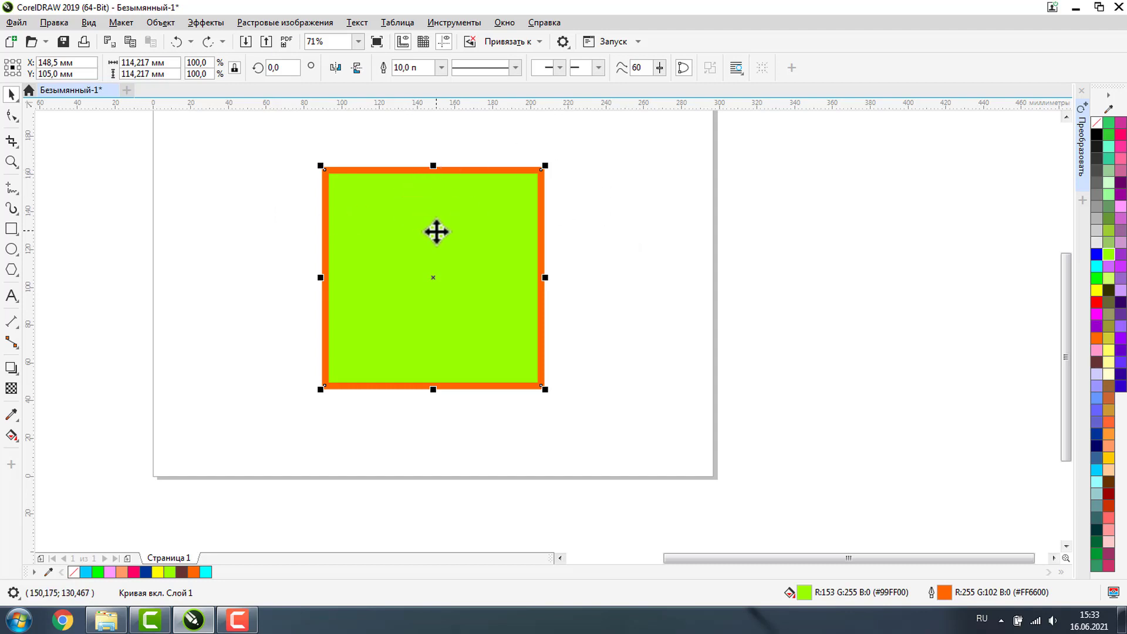
Step: Send the green square to the back, behind the circle
left_click(590, 230)
left_click(510, 225)
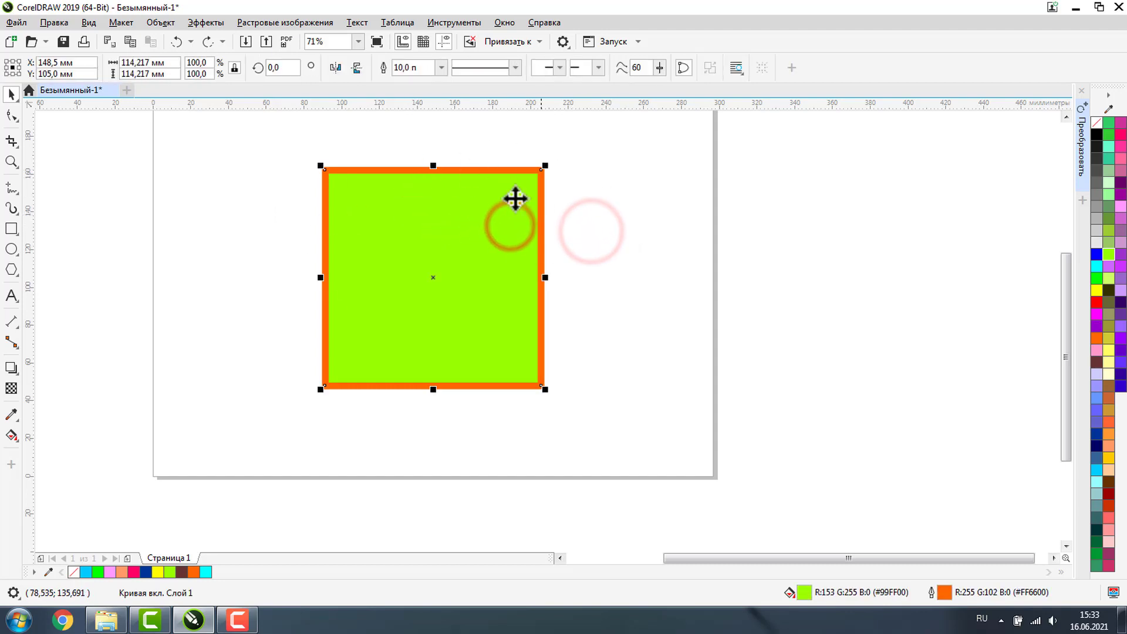
left_click(517, 253)
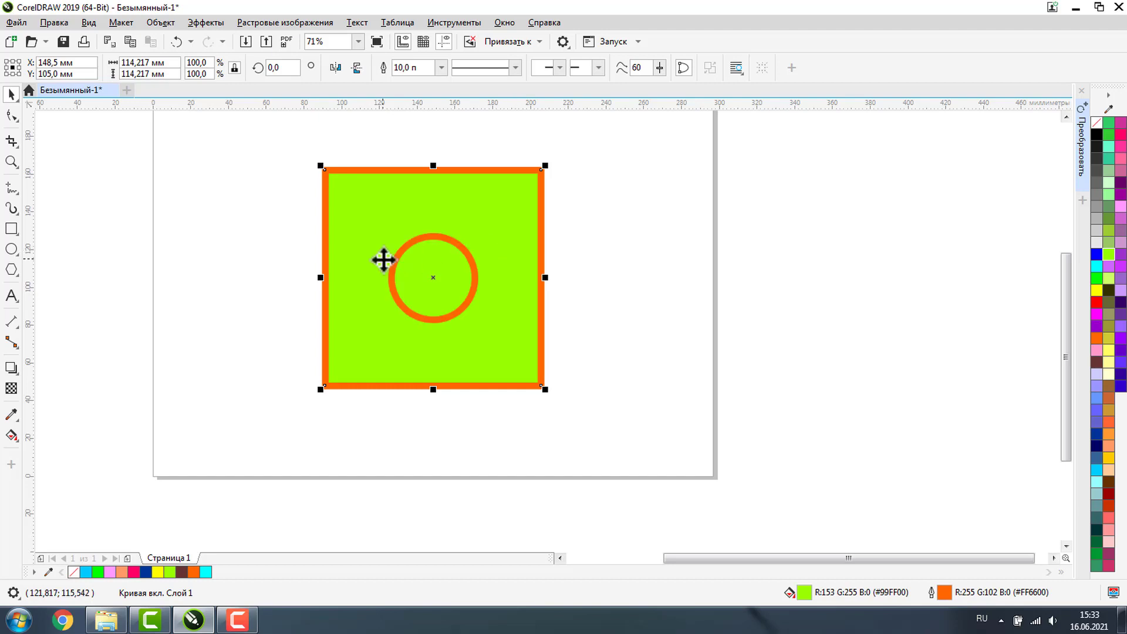
Step: Bring the hidden circle to the front with a yellow fill, and undo both changes
left_click_drag(242, 199, 716, 365)
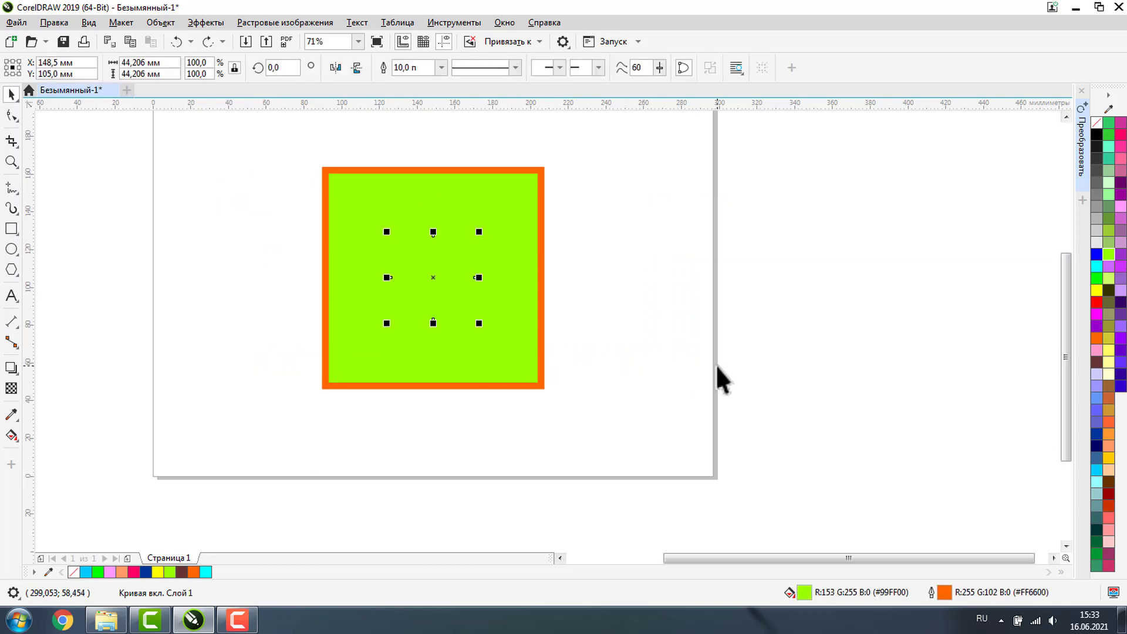
key("shift+Page_Up")
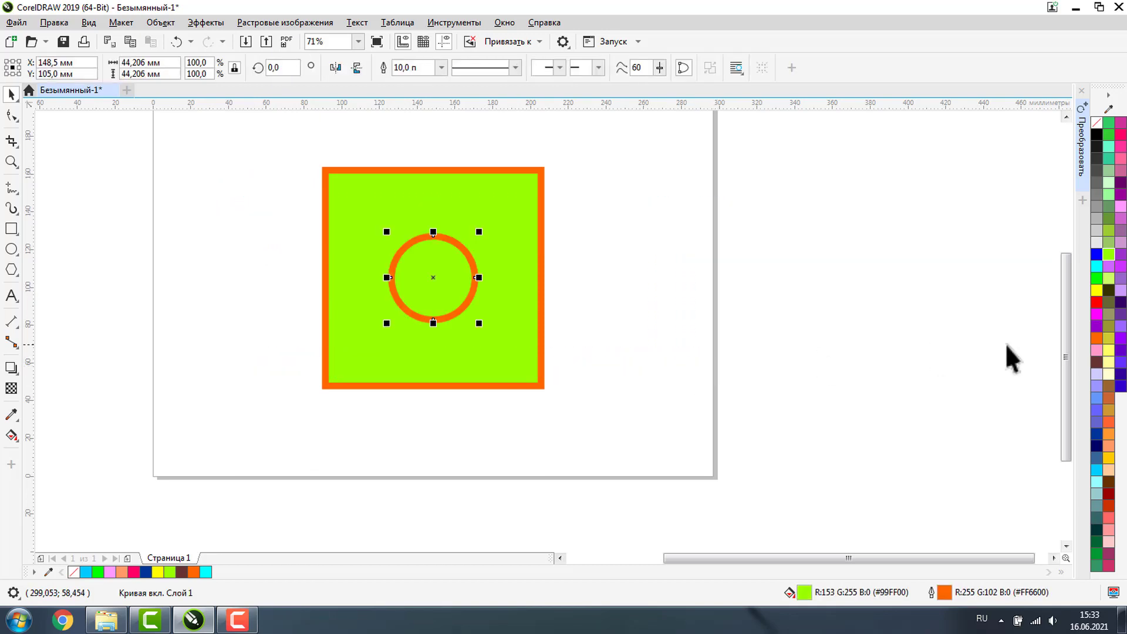
left_click(1094, 289)
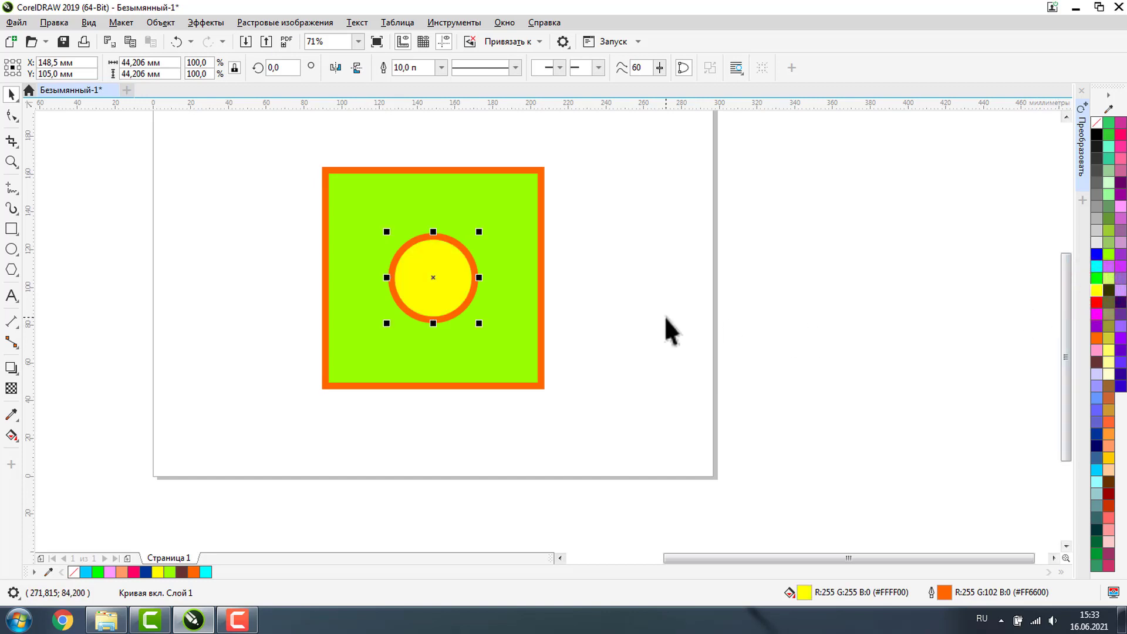
key("ctrl+z")
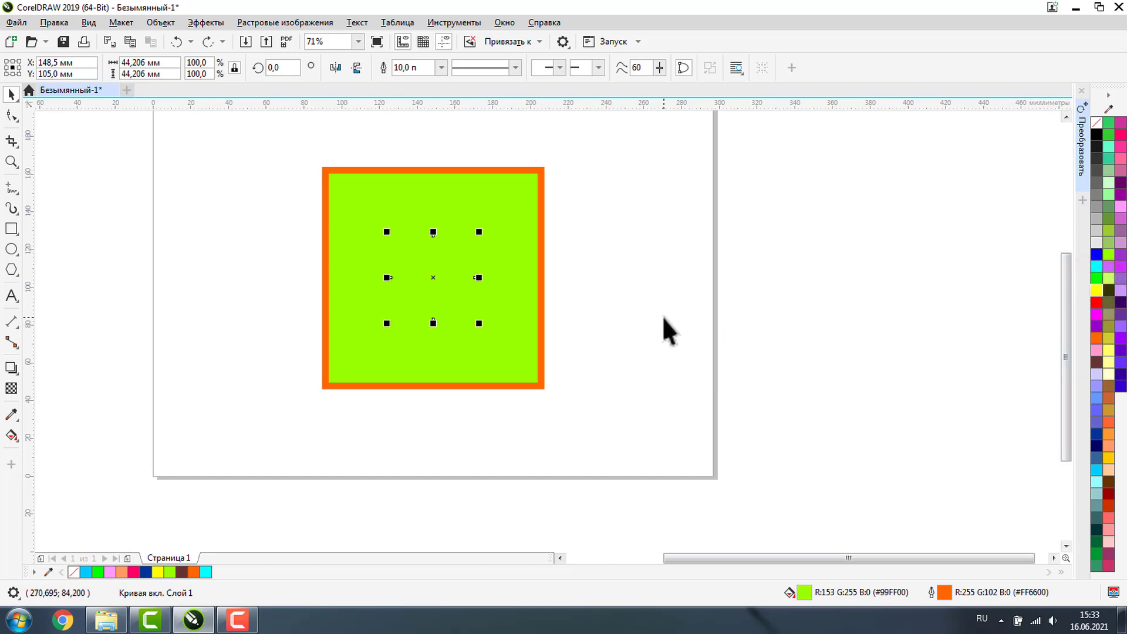
left_click(199, 203)
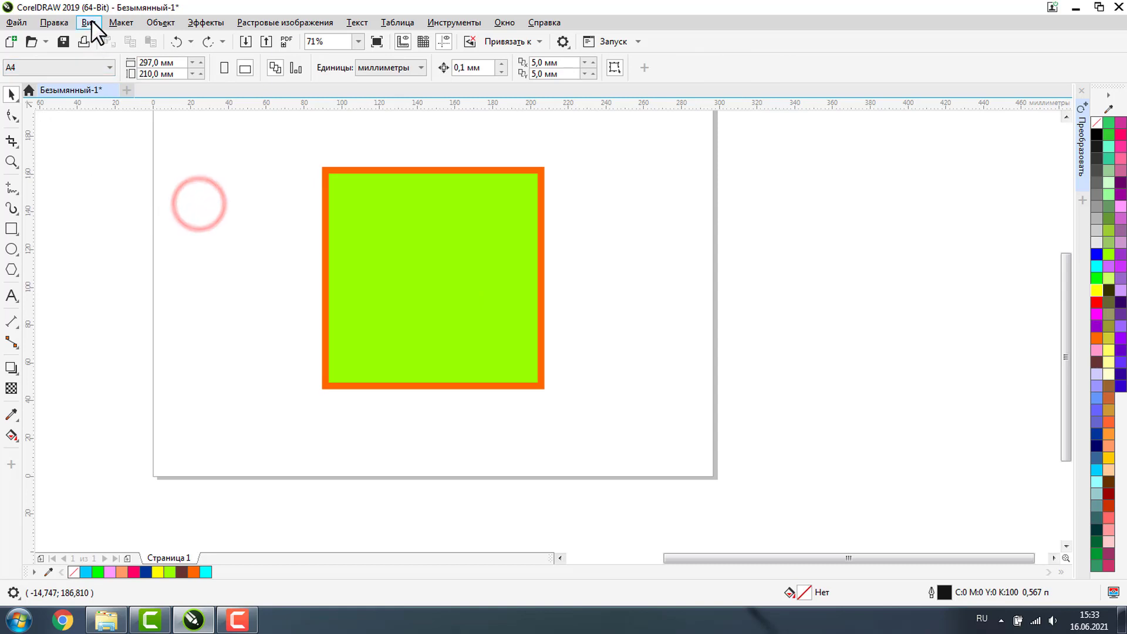
left_click(446, 234)
left_click(420, 299)
left_click(621, 238)
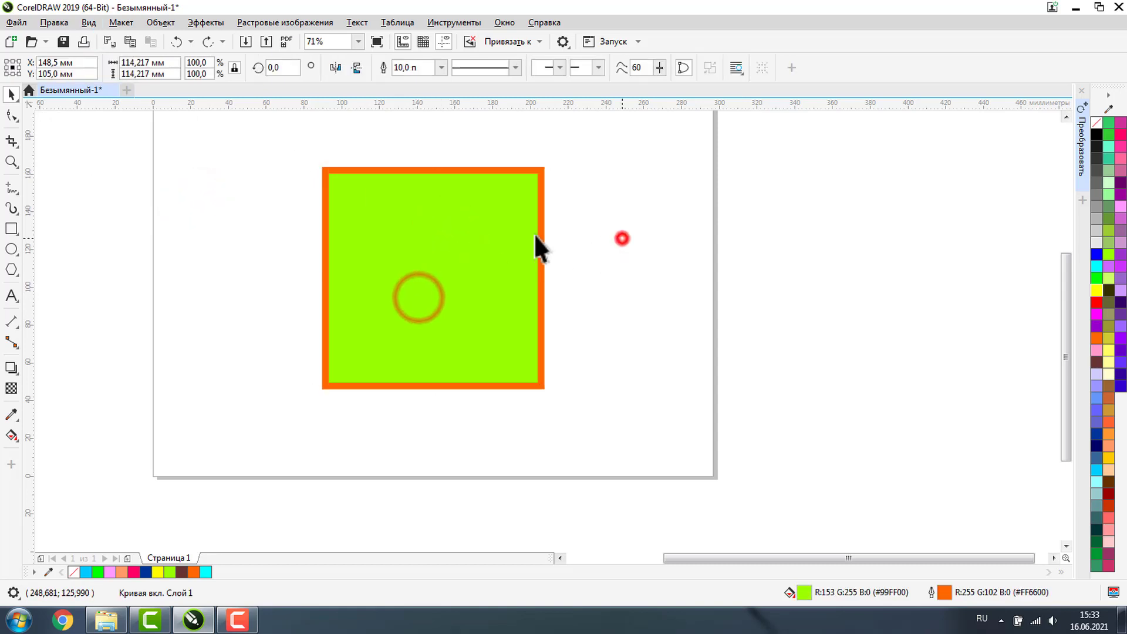
left_click(465, 223)
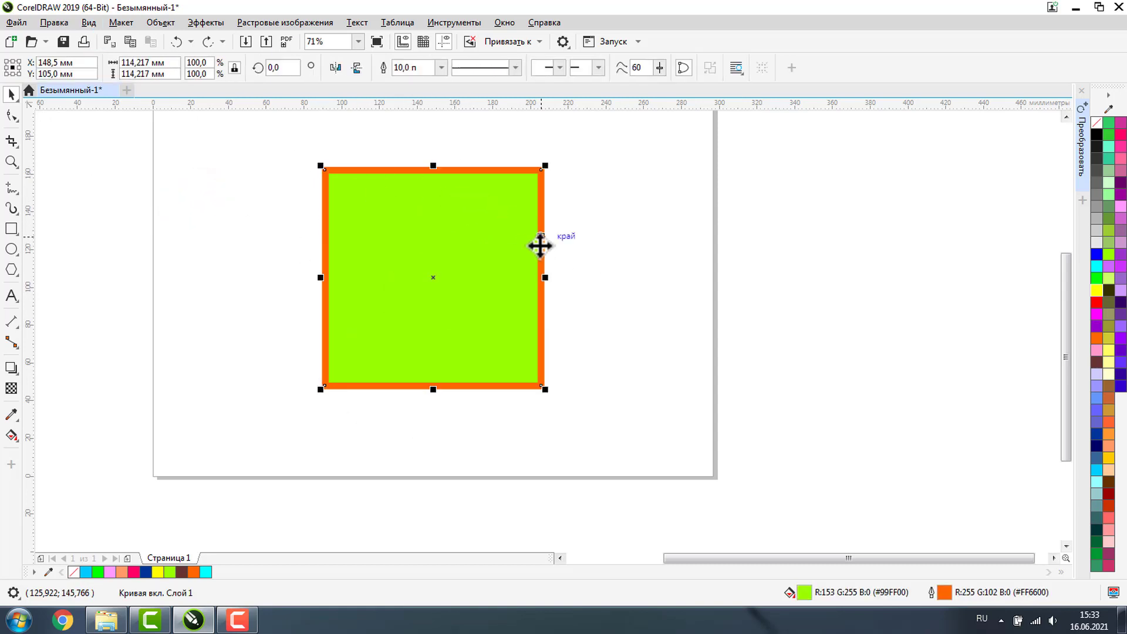
Step: Remove the fill from the green square, keeping its orange outline
left_click(612, 271)
left_click(502, 228)
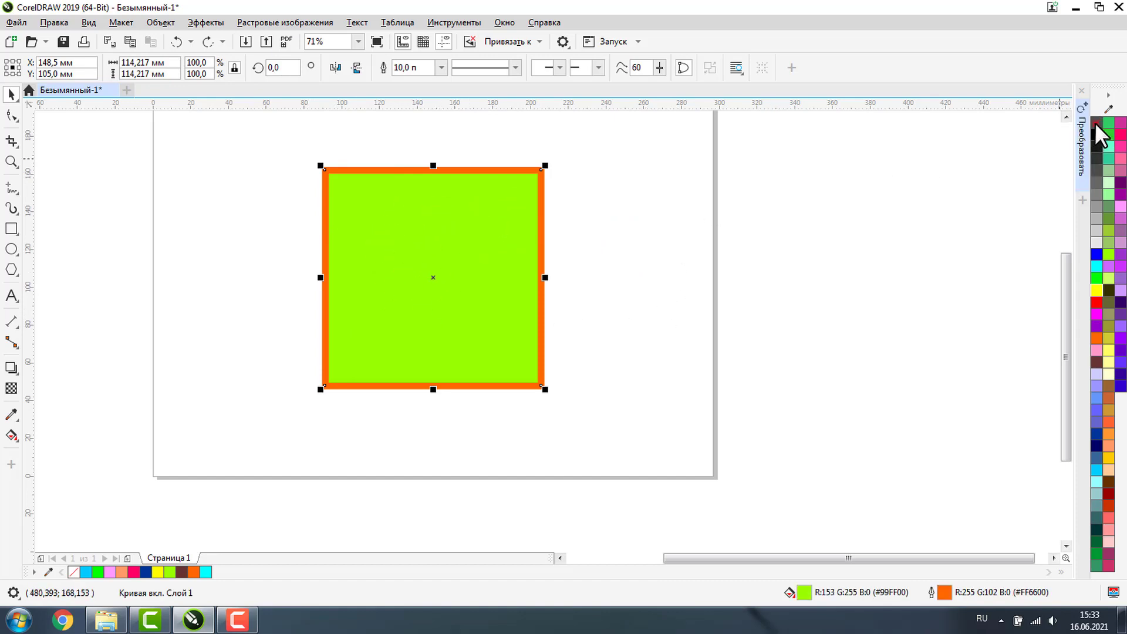
left_click(1096, 123)
left_click(642, 236)
left_click(439, 241)
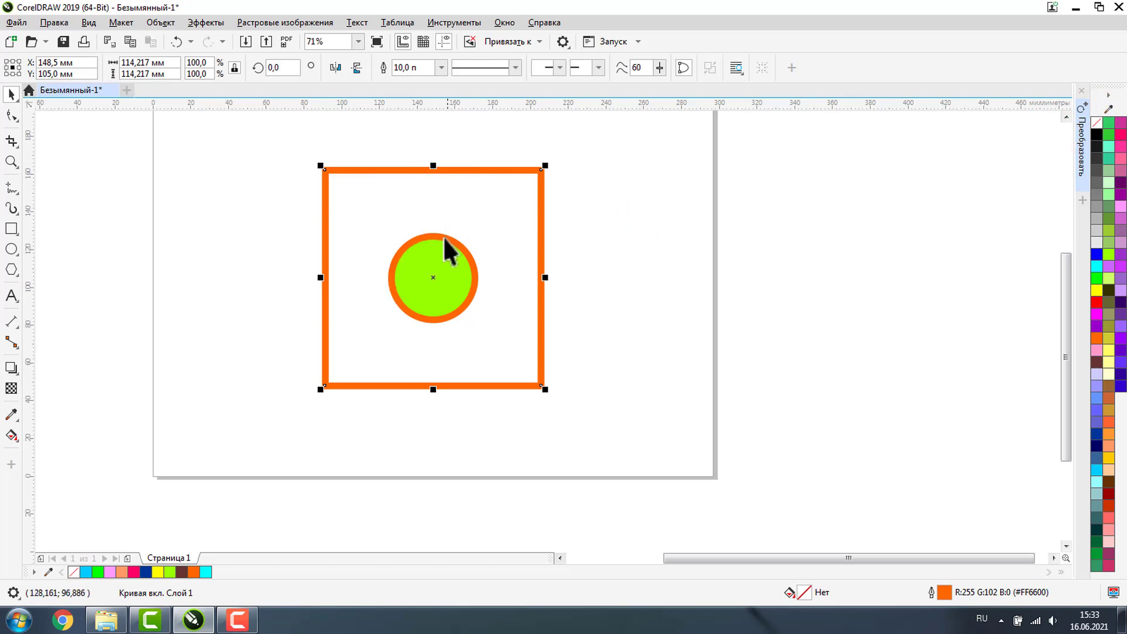
Step: Select the circle by its outline in Wireframe view, and restore the Enhanced view
left_click(90, 22)
left_click(93, 46)
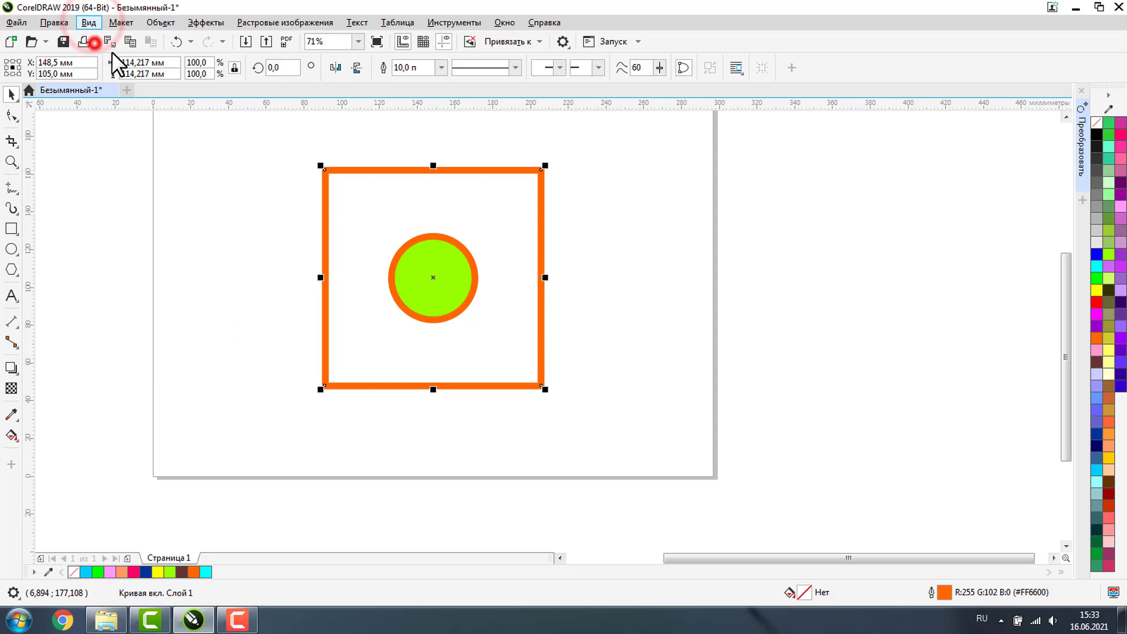
left_click(618, 265)
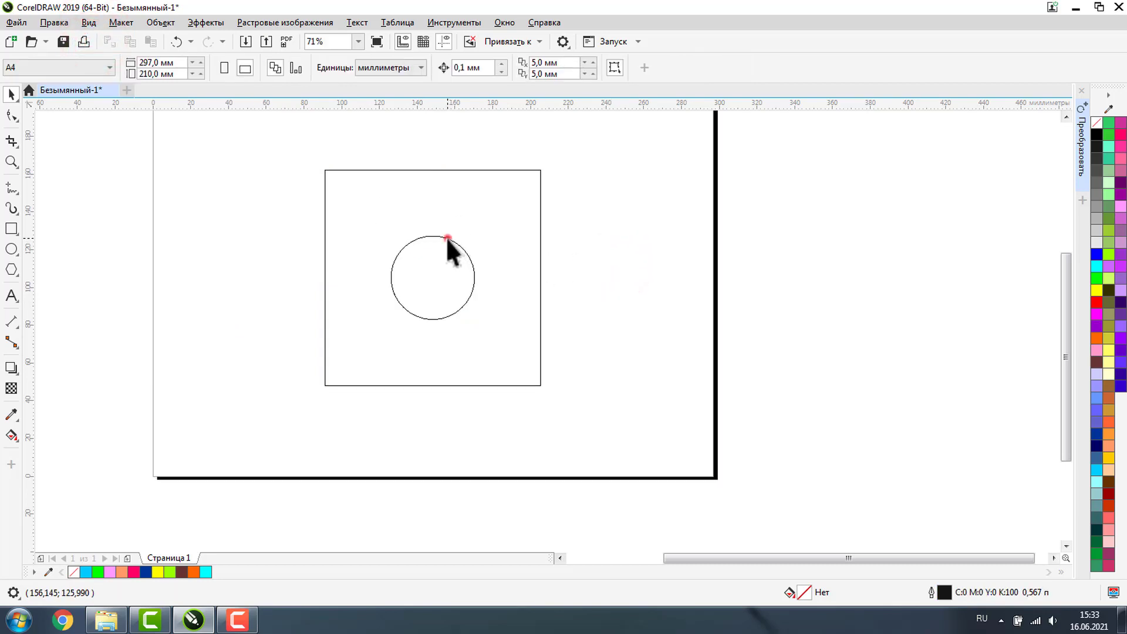
left_click(446, 238)
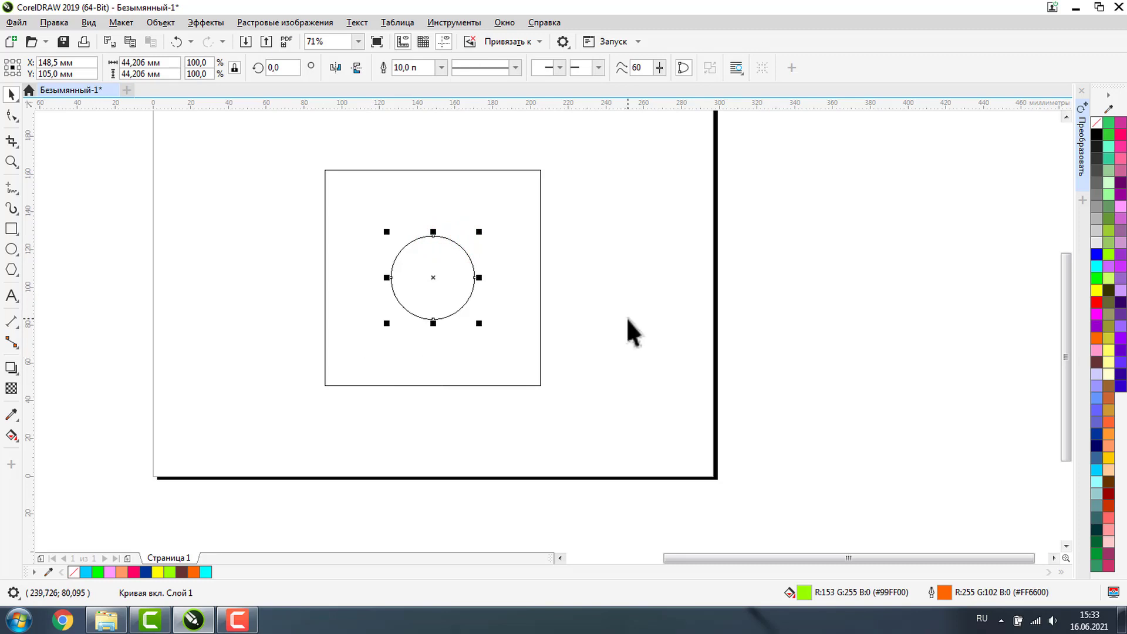
left_click(88, 23)
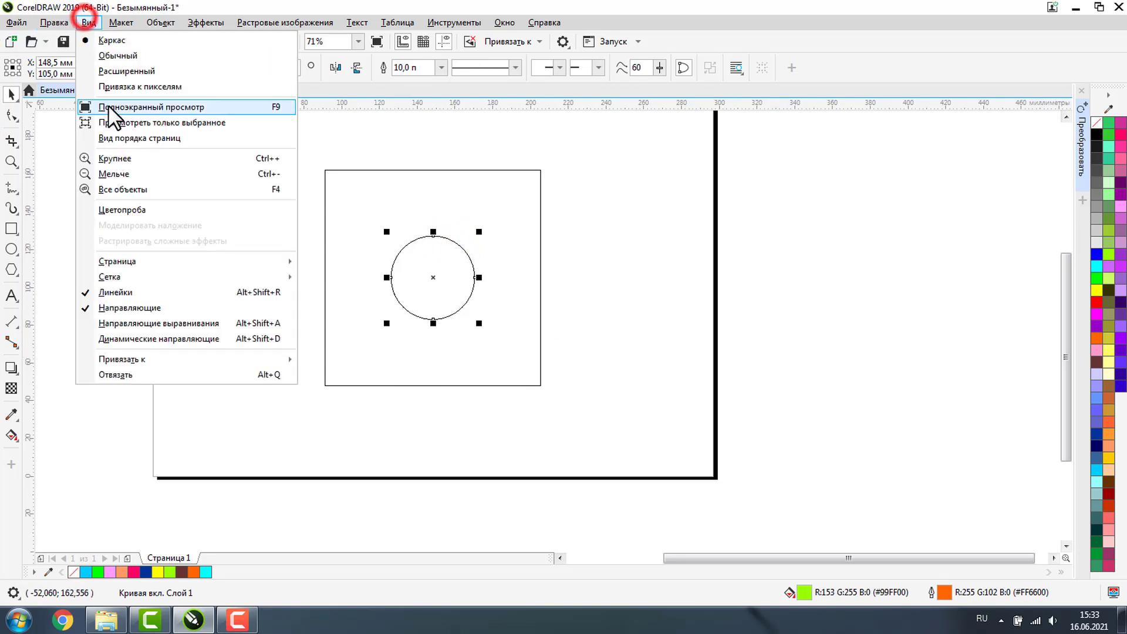
left_click(110, 70)
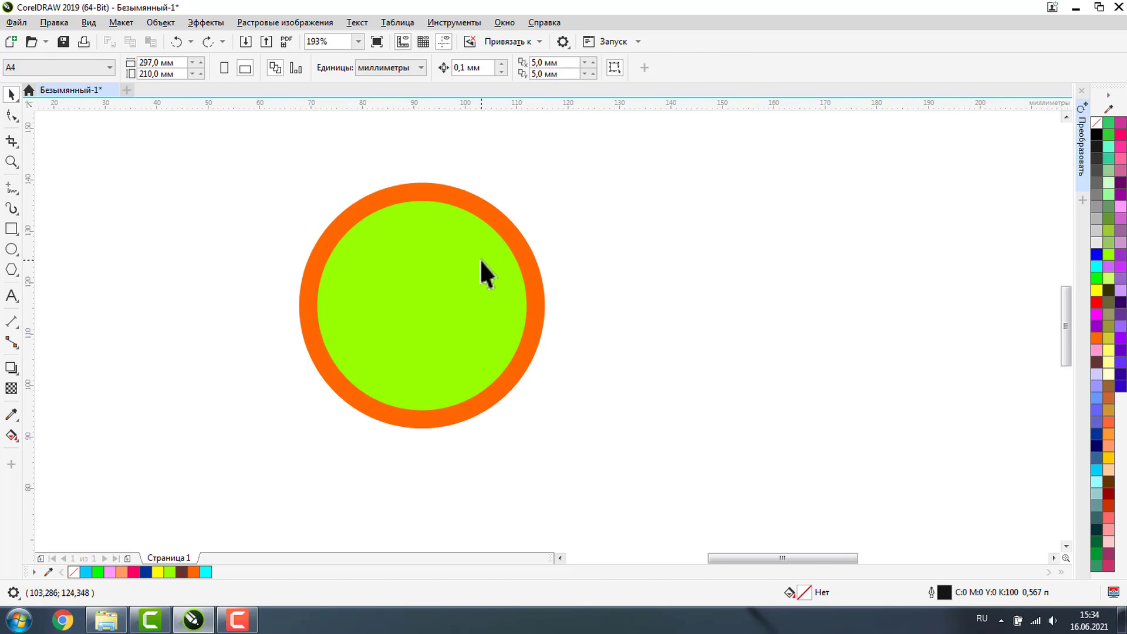
Step: Break the circle's curve open at its bottom node with the Shape tool
left_click(435, 250)
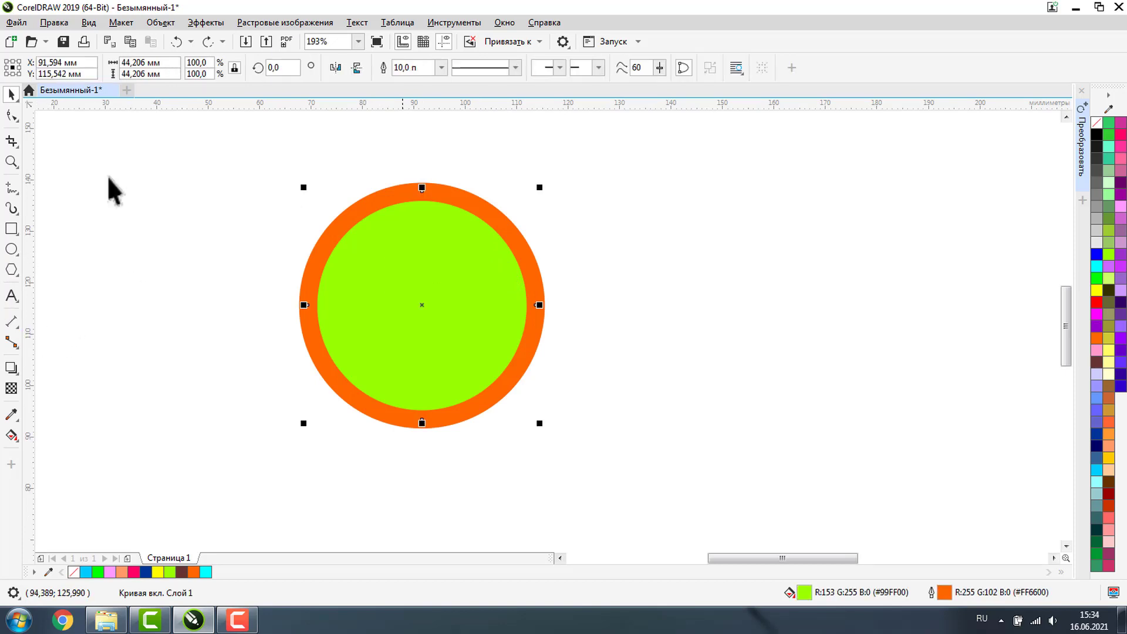
left_click(12, 116)
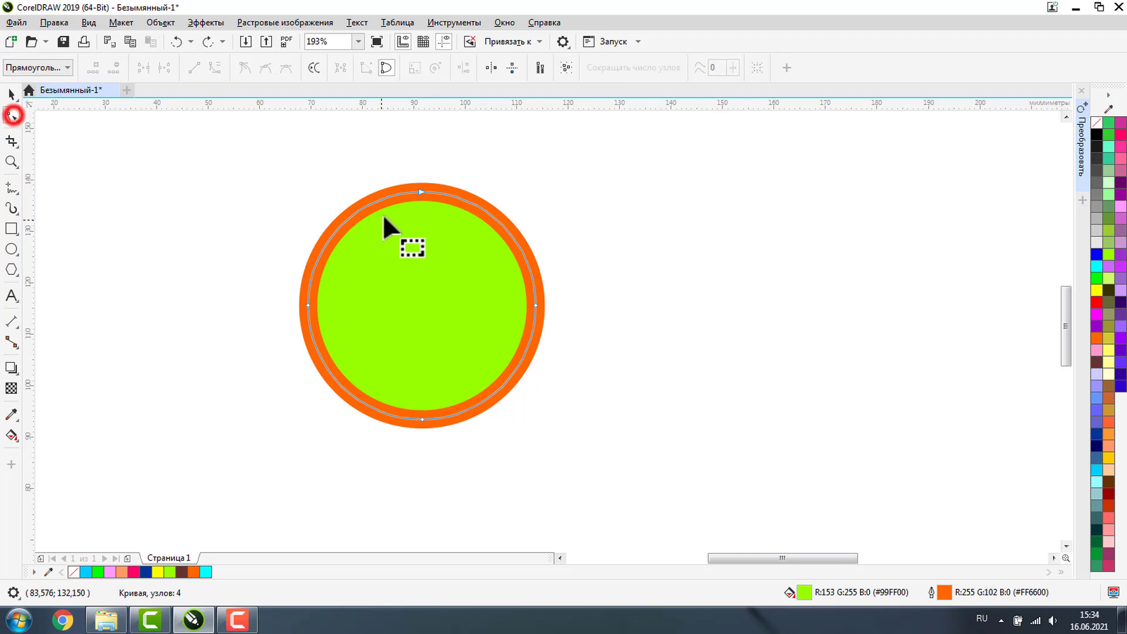
left_click(422, 189)
left_click(534, 304)
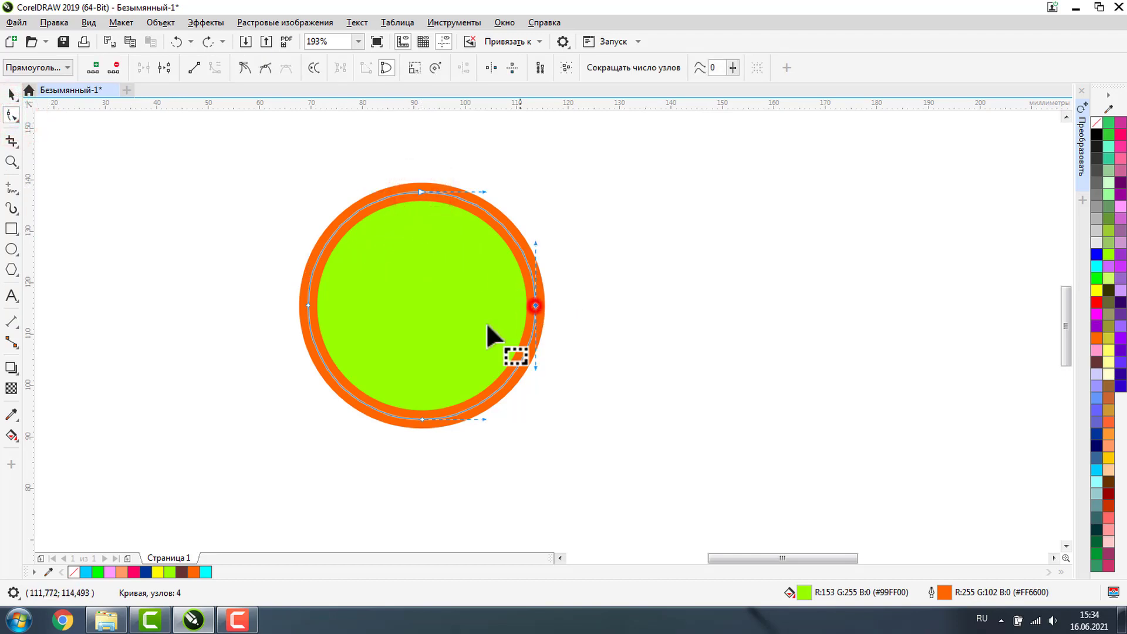
left_click(308, 306)
left_click(421, 420)
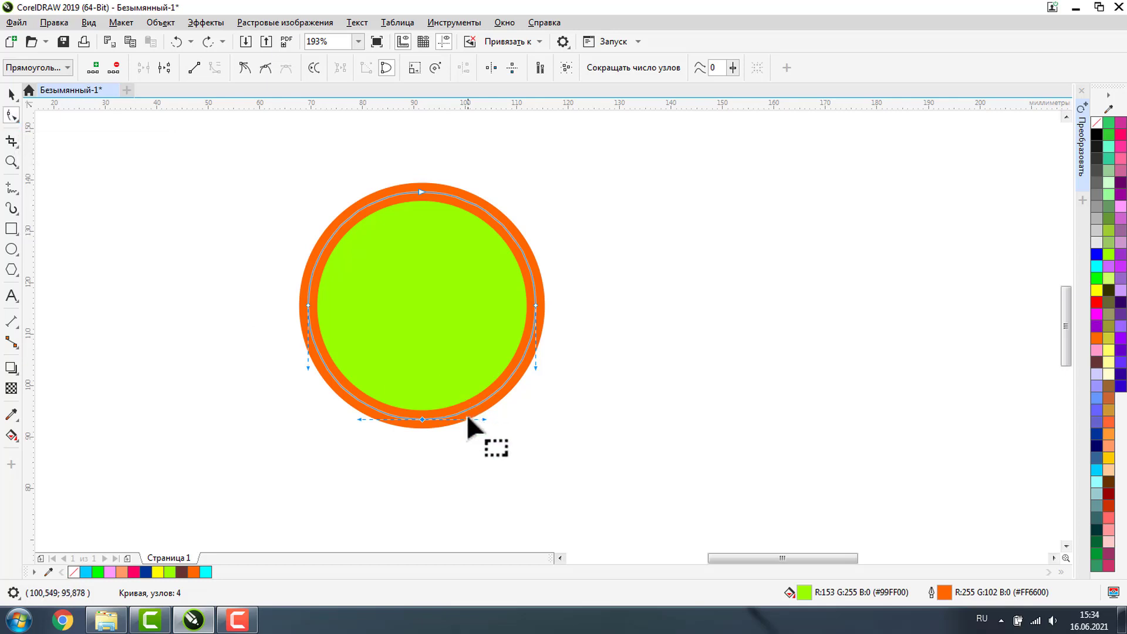
left_click(422, 419)
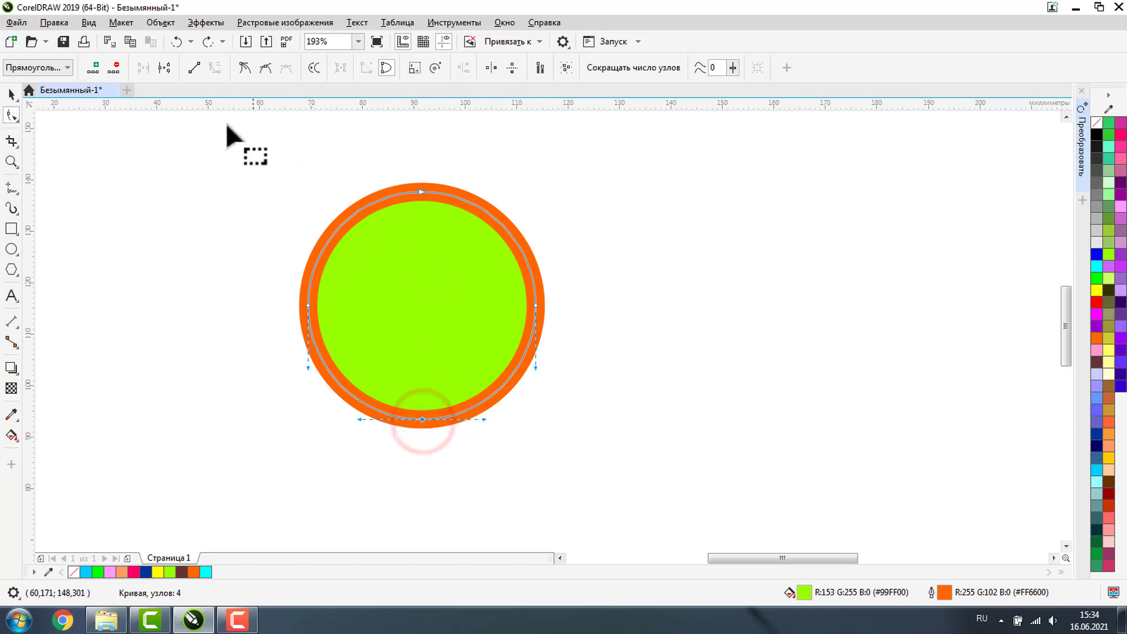
left_click(164, 67)
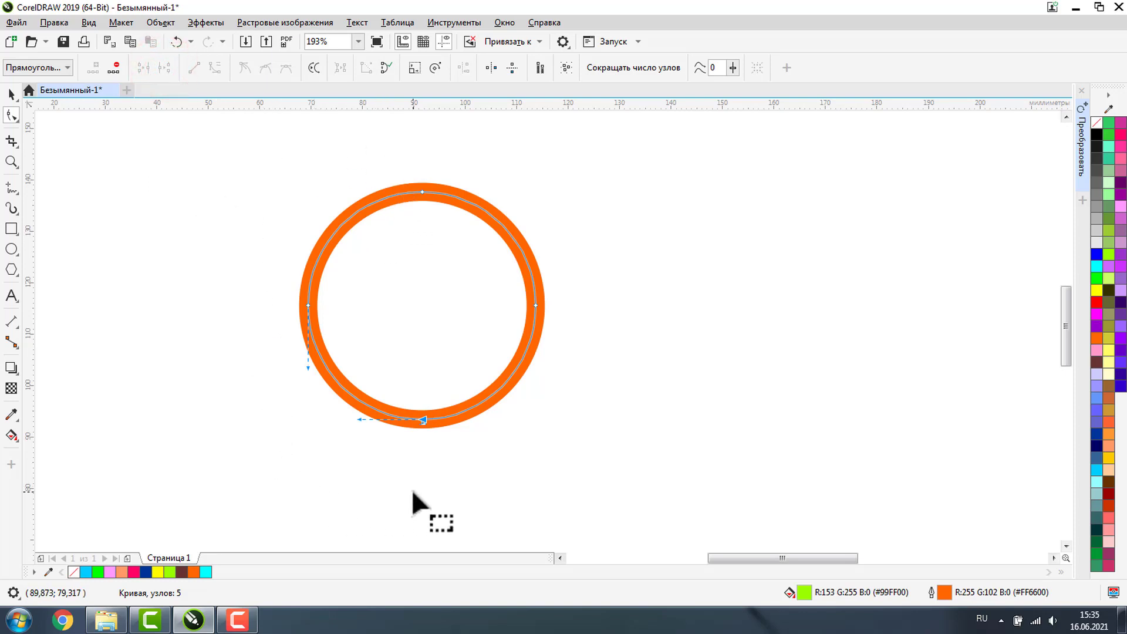
Step: Break the opened circle's curve at its rightmost node too, and return to the Pick tool
left_click(10, 164)
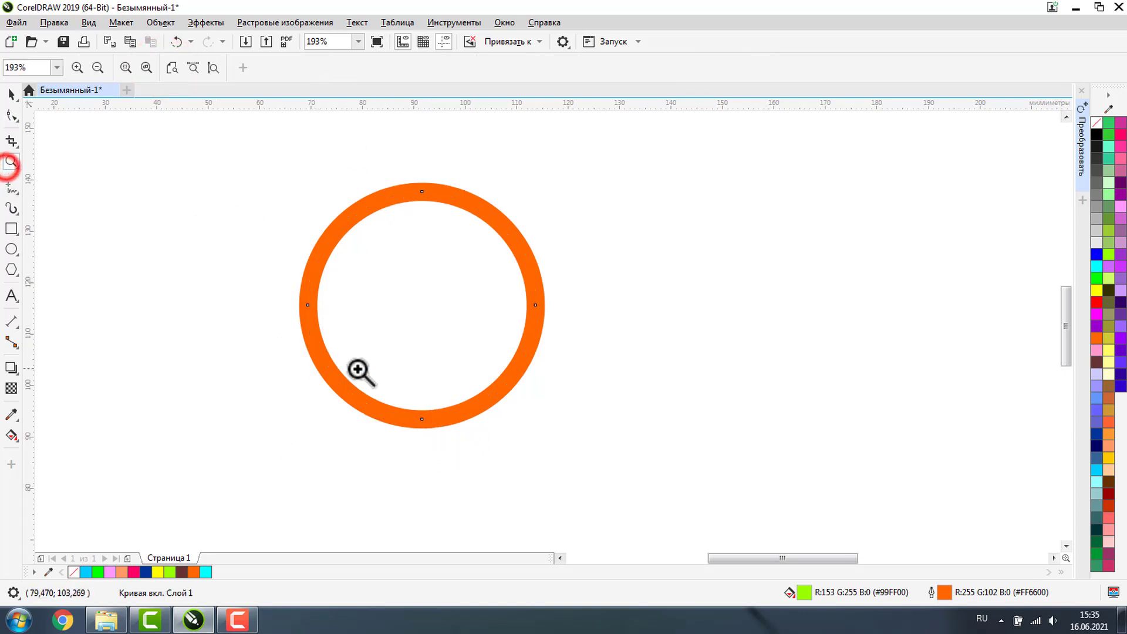
left_click_drag(389, 398, 528, 455)
left_click(11, 116)
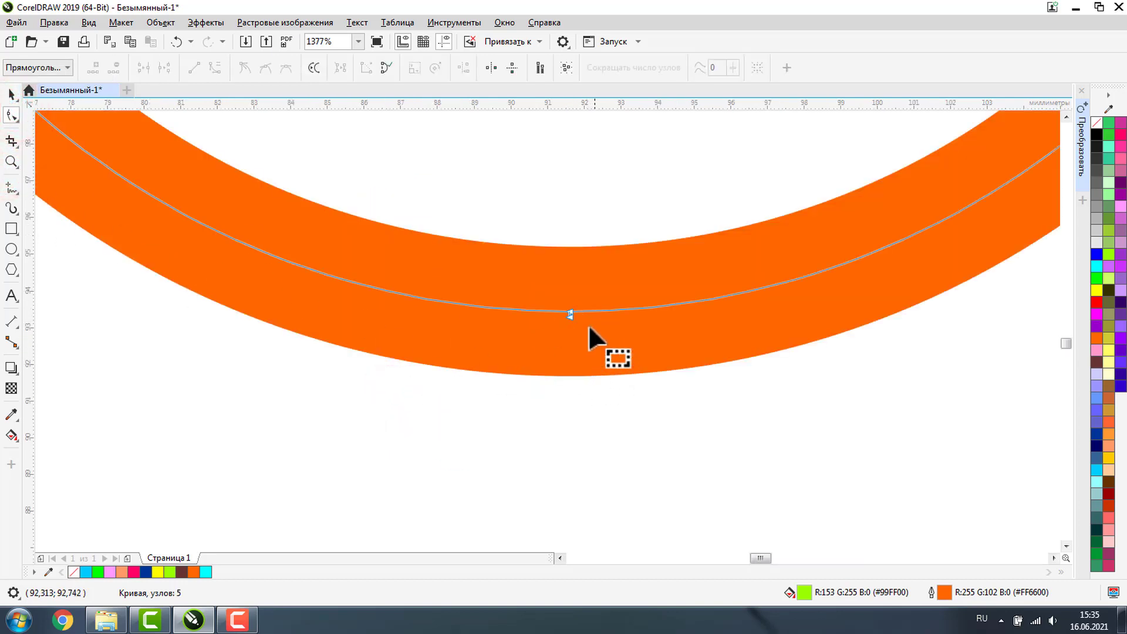
left_click(11, 162)
left_click(93, 68)
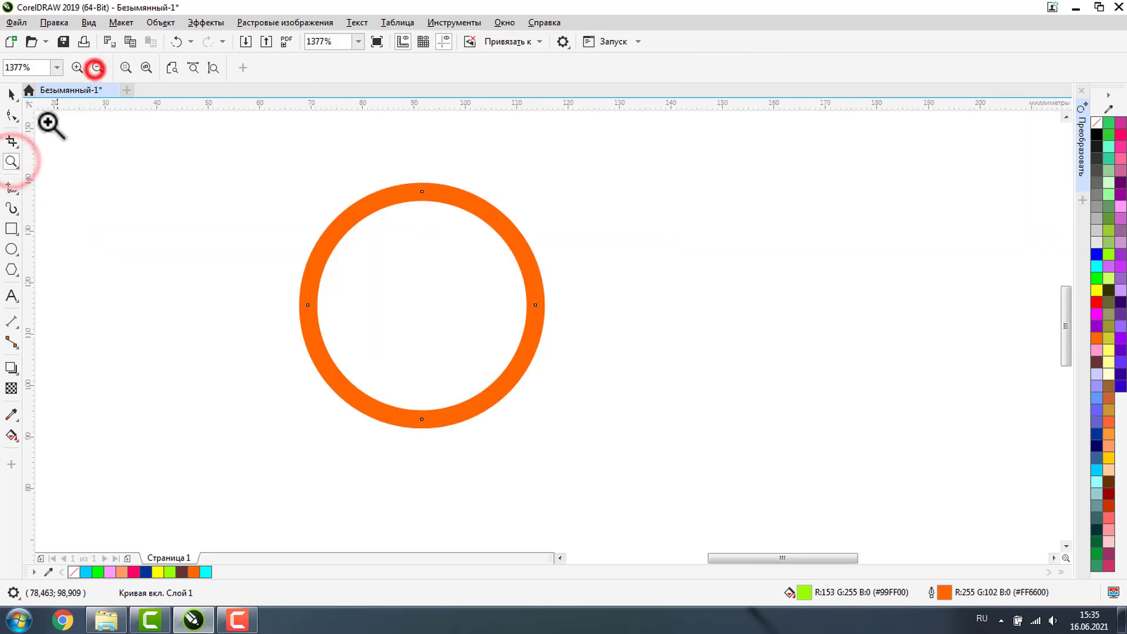
left_click(10, 113)
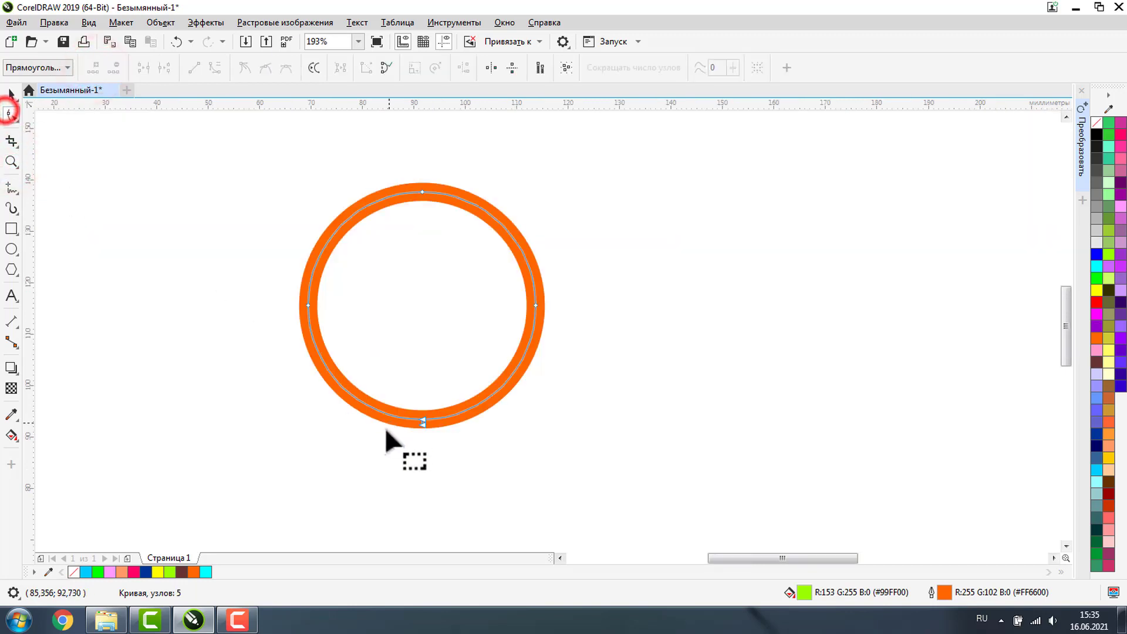
left_click(536, 305)
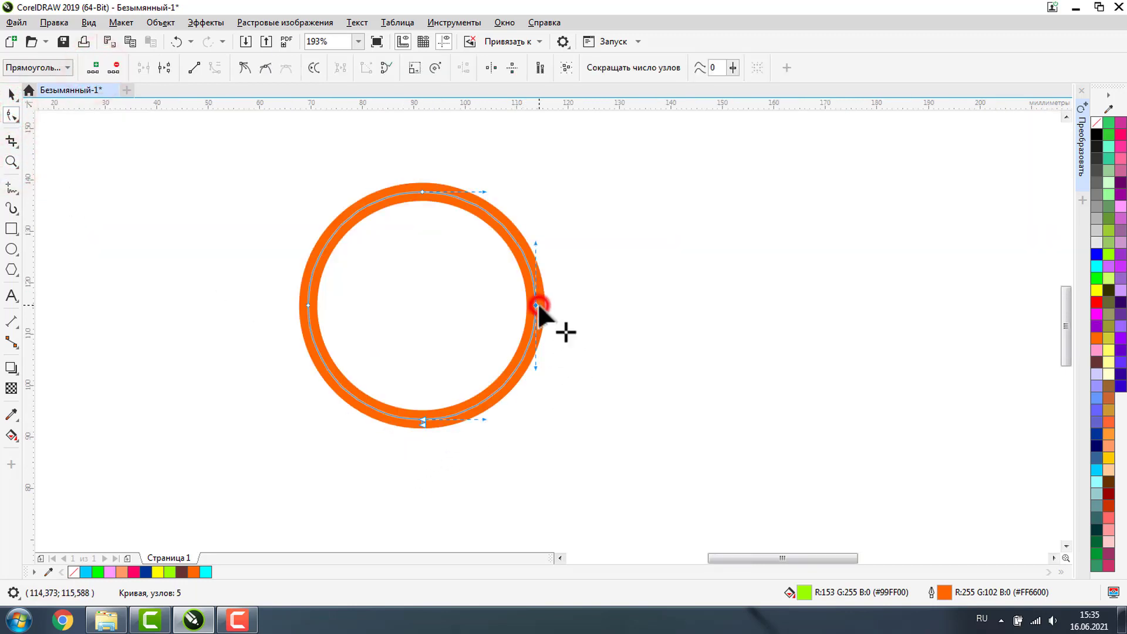
left_click(166, 68)
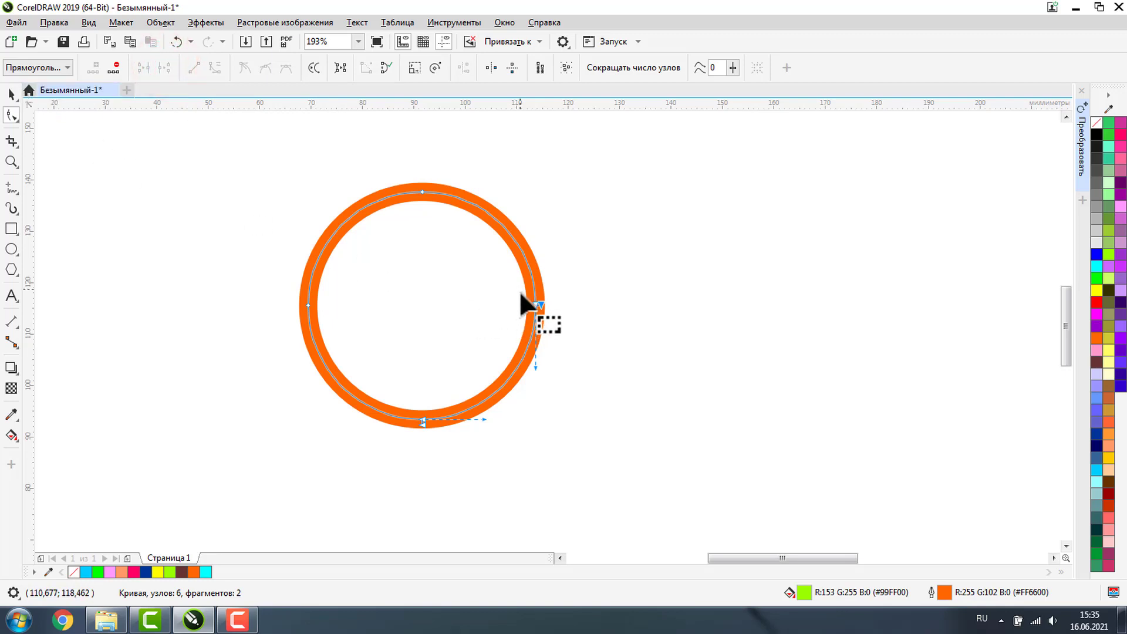
left_click(10, 93)
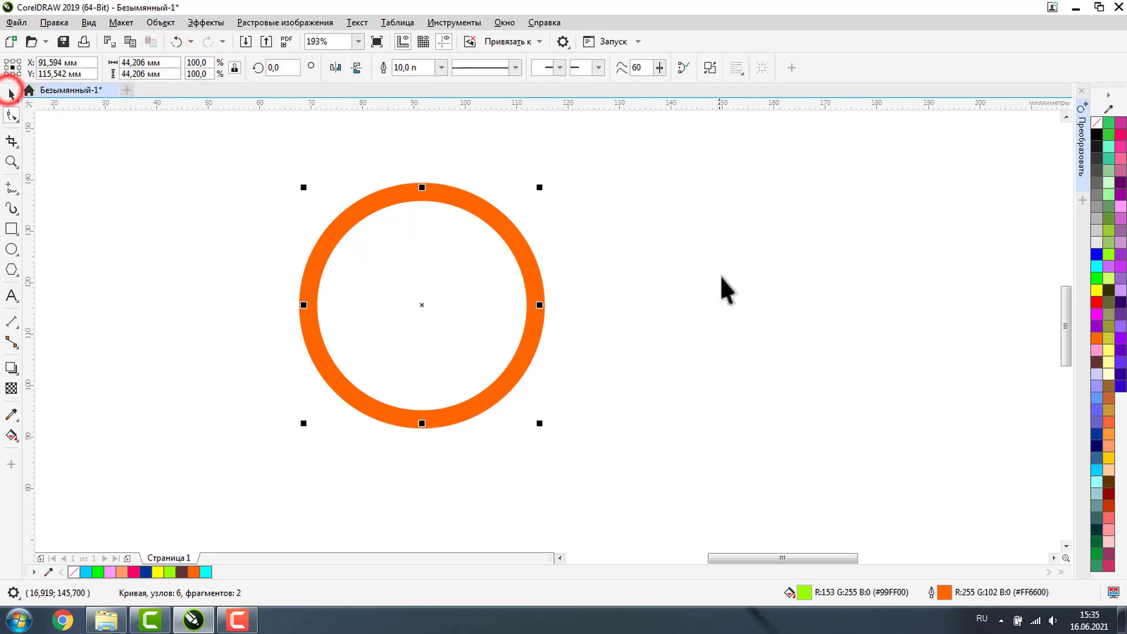
Step: Break the split orange circle apart into separate curves
left_click(721, 276)
left_click(500, 217)
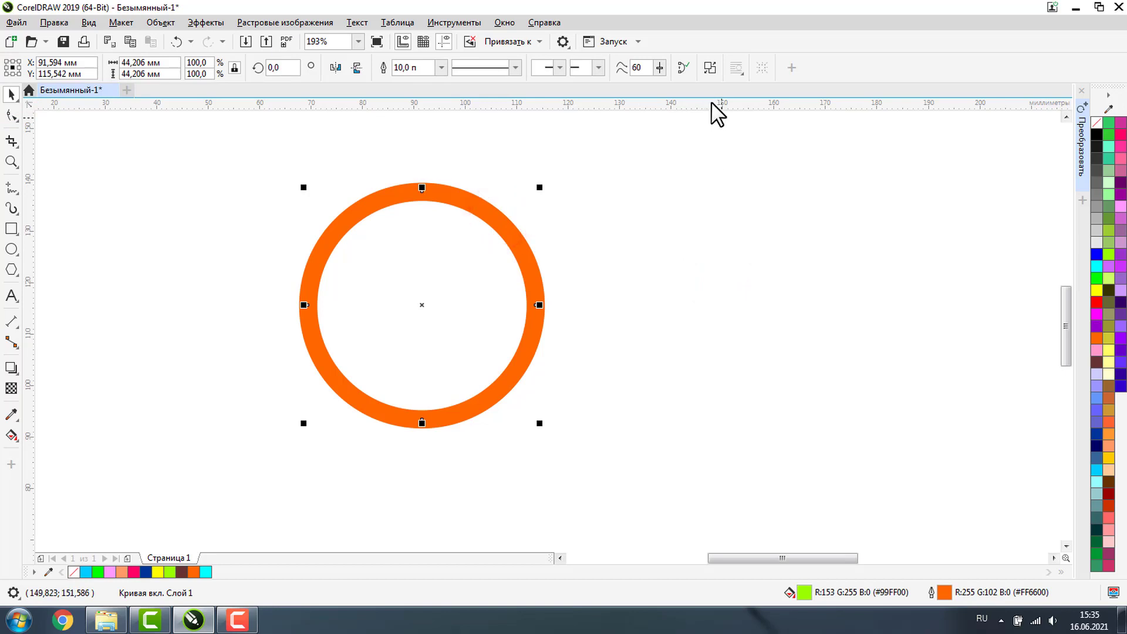
left_click(708, 69)
left_click(715, 276)
Step: Give the circle's lower-right quarter arc a purple #9900CC outline and move it out of the ring to the right
left_click(523, 359)
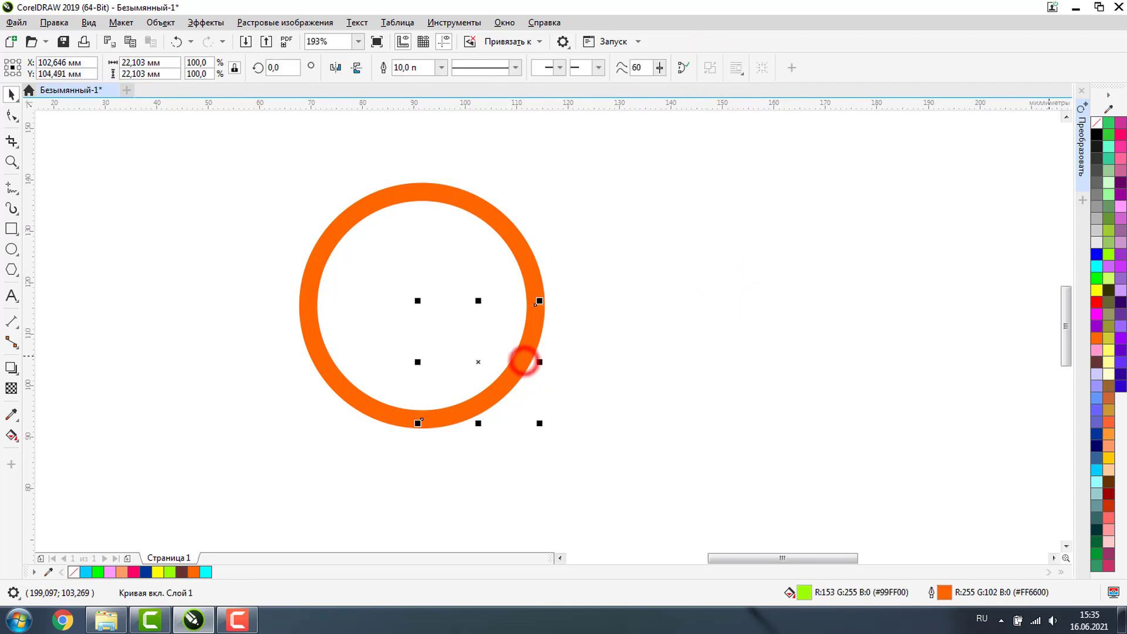
right_click(1095, 328)
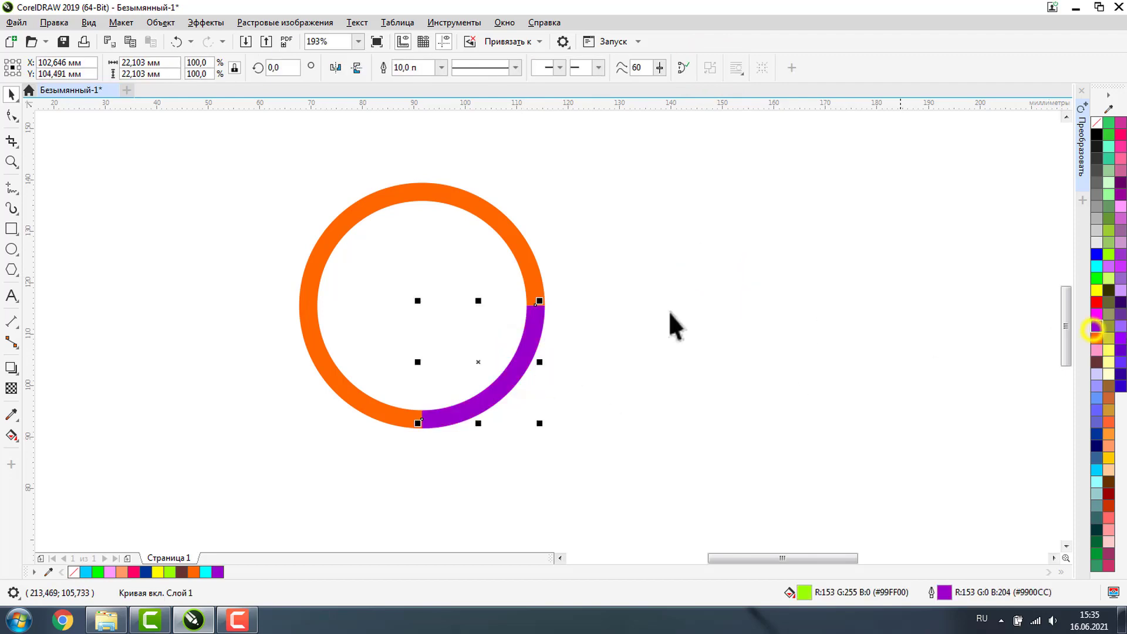
left_click(475, 211)
left_click(609, 339)
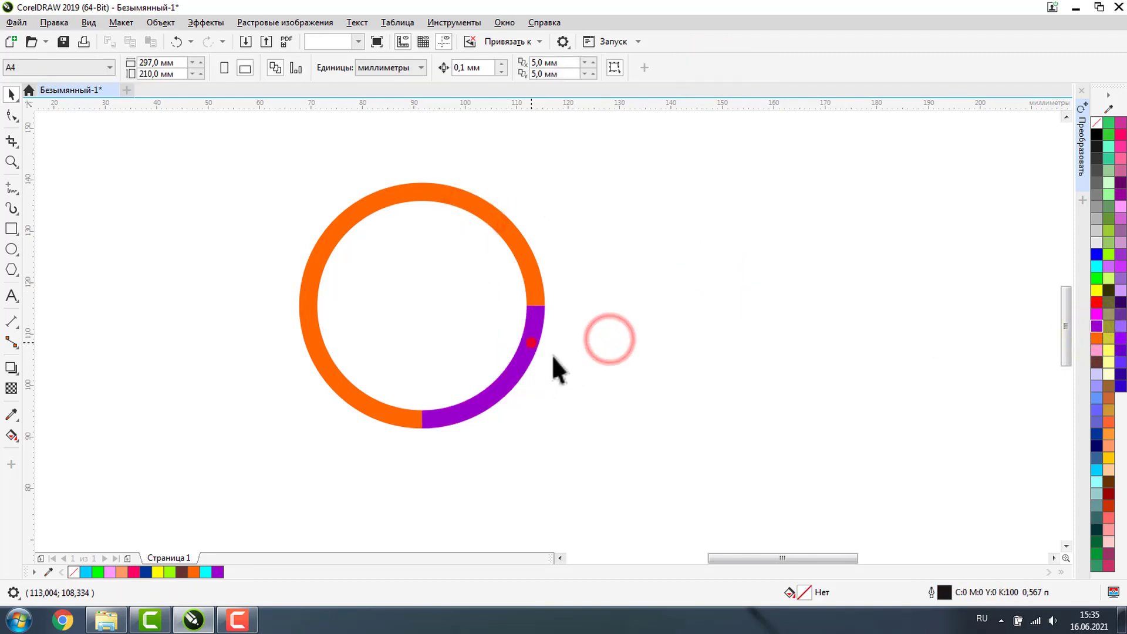
left_click_drag(529, 342, 686, 304)
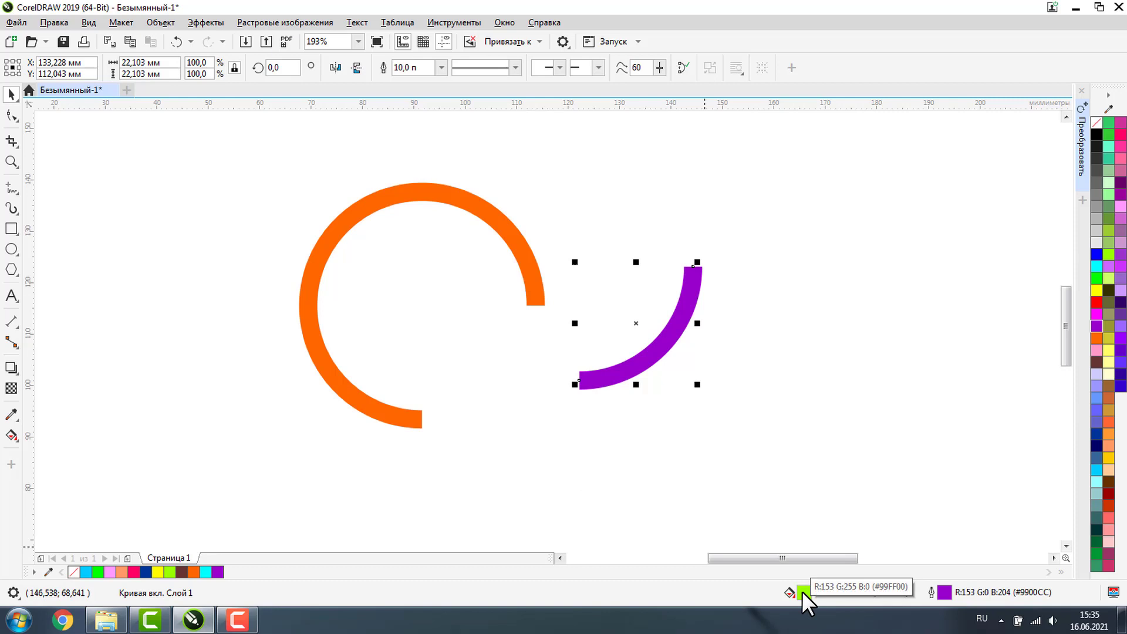
left_click(508, 235)
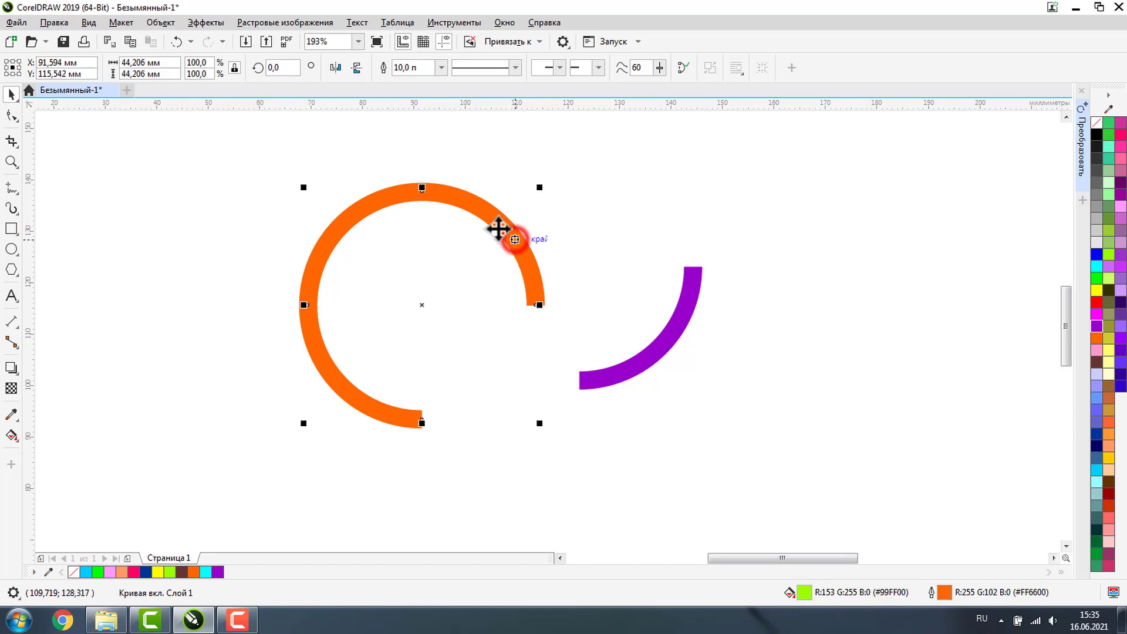
Step: Delete both the purple arc and the remaining orange arc
left_click(626, 371)
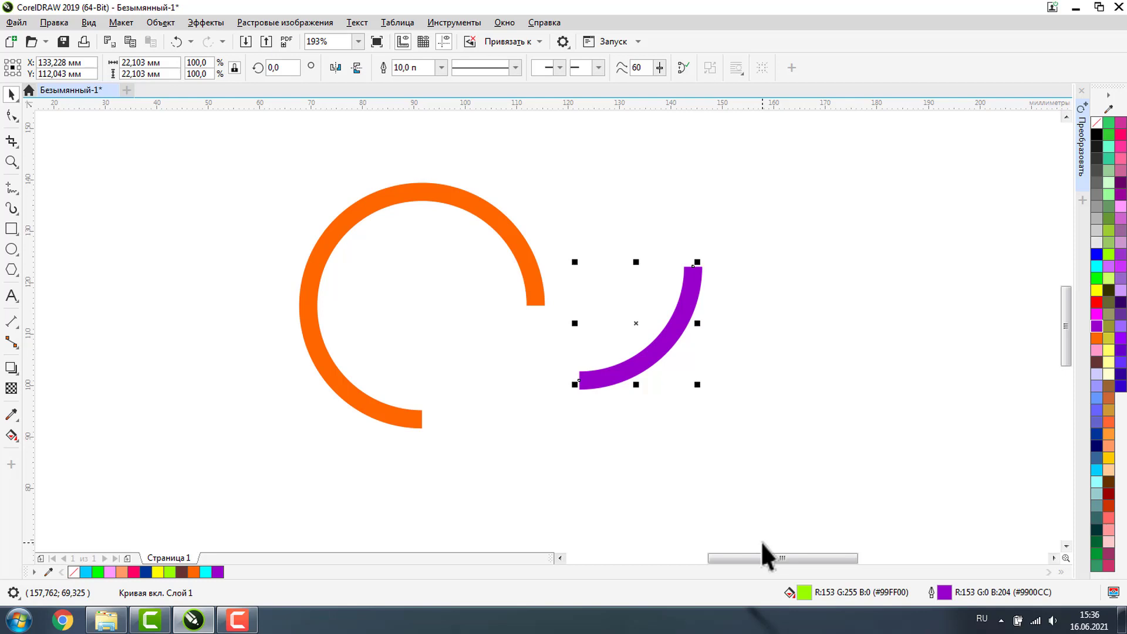
key("Delete")
left_click(450, 201)
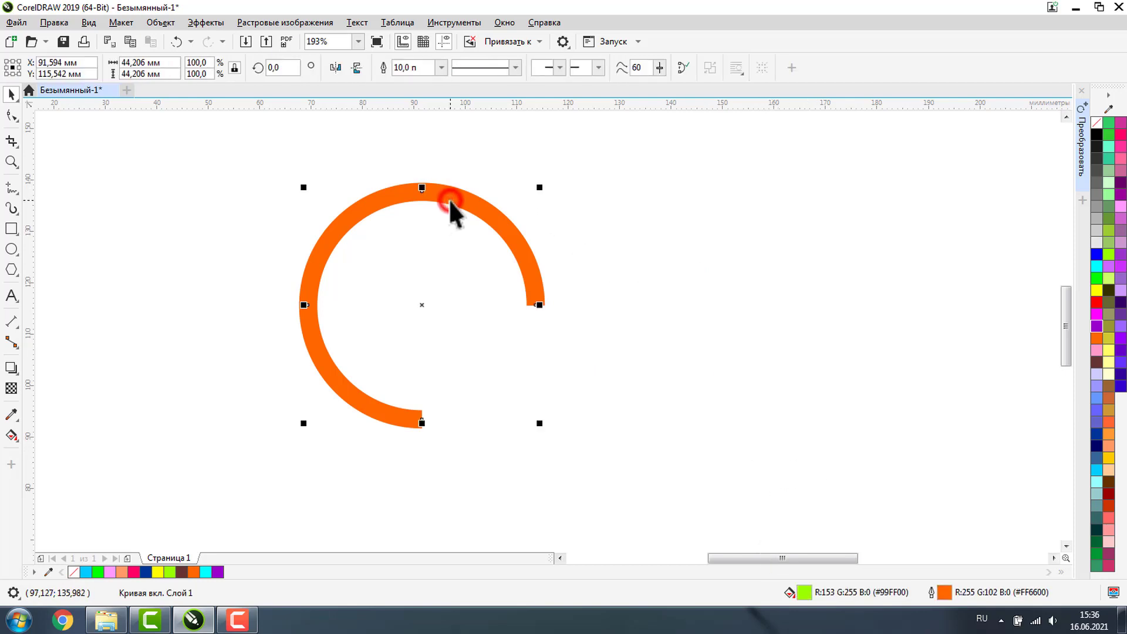
key("Delete")
Step: Draw a wide rectangle and, to its right, an ellipse about 37 mm wide and 29 mm high
left_click(10, 230)
mouse_move(166, 189)
left_mouse_down()
mouse_move(193, 232)
mouse_move(443, 346)
left_mouse_up()
left_click(11, 248)
left_click_drag(633, 229, 829, 387)
Step: Draw a right triangle about 22 mm wide and high as a common shape, between and below the rectangle and ellipse
left_click(12, 269)
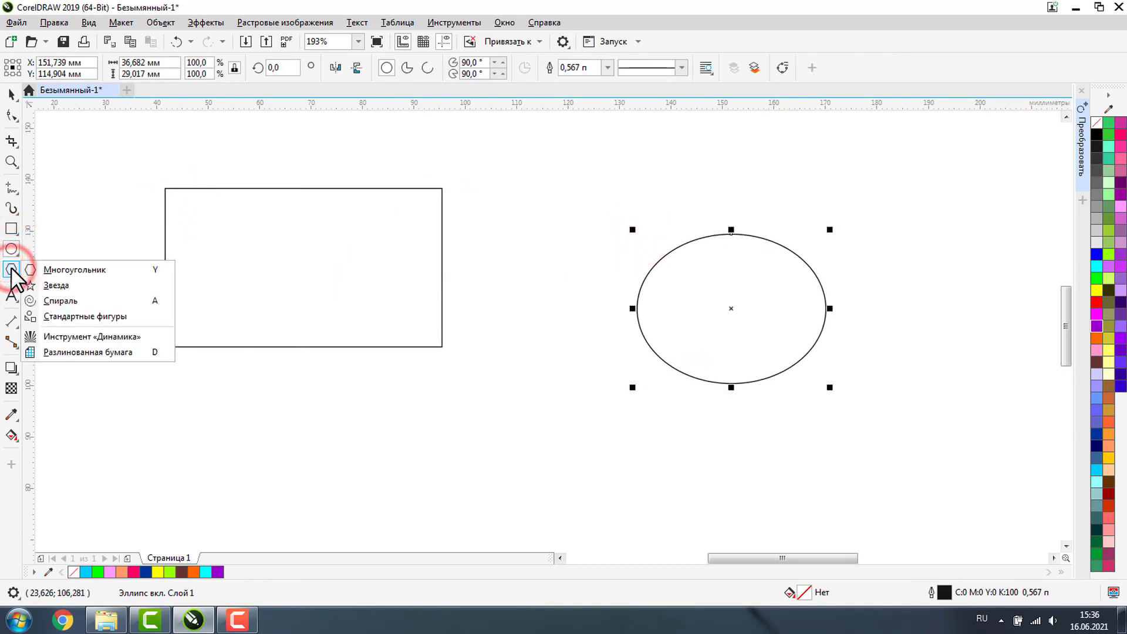
left_click(60, 317)
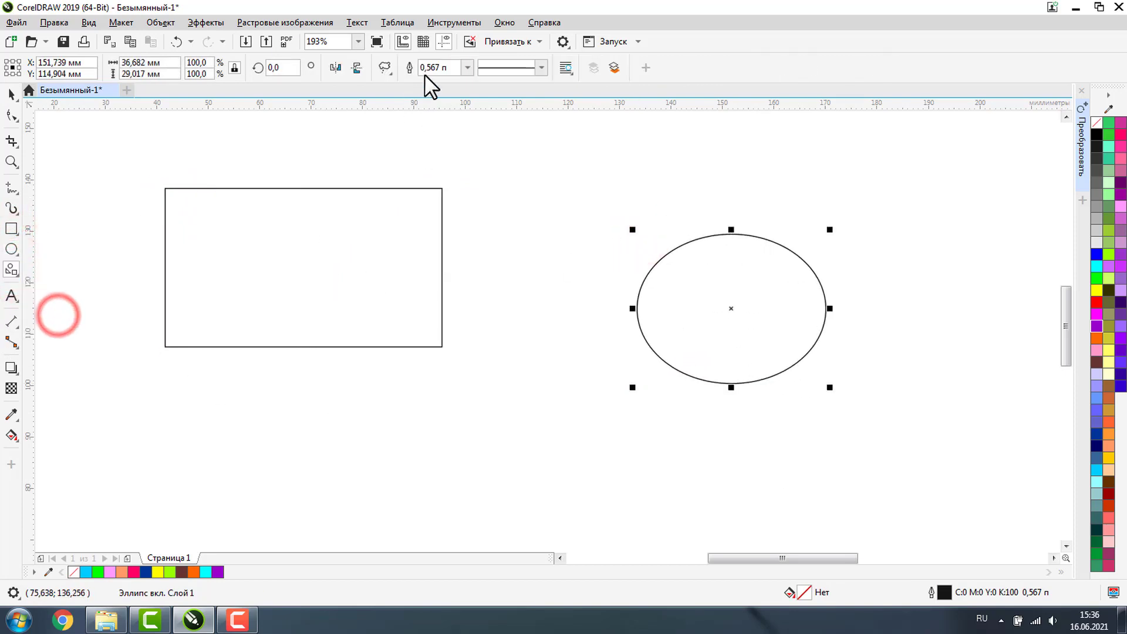
left_click(385, 67)
left_click(431, 106)
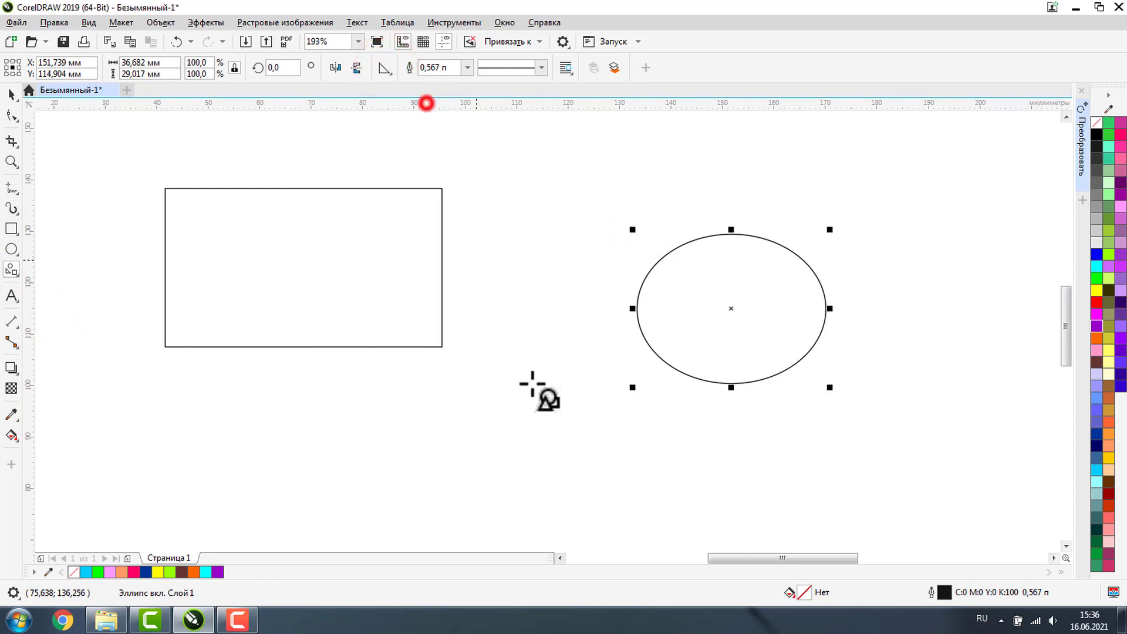
left_click_drag(423, 386, 592, 492)
left_click_drag(536, 450, 536, 453)
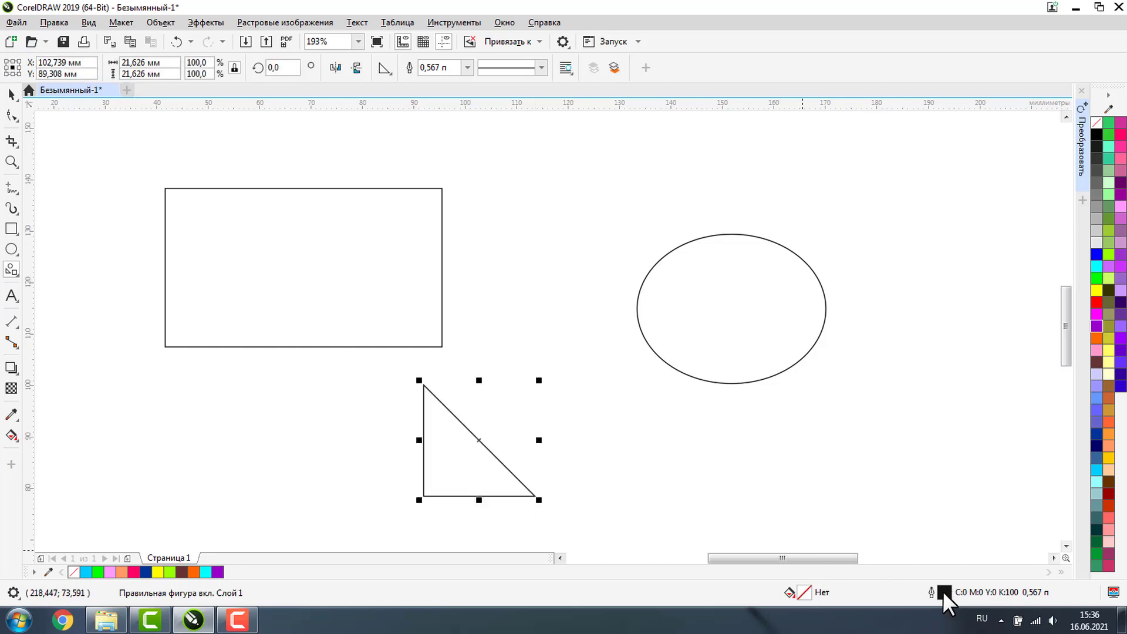
Step: Enlarge the right triangle to about 46 mm wide and high and move it over the rectangle's lower-right corner
left_click(11, 94)
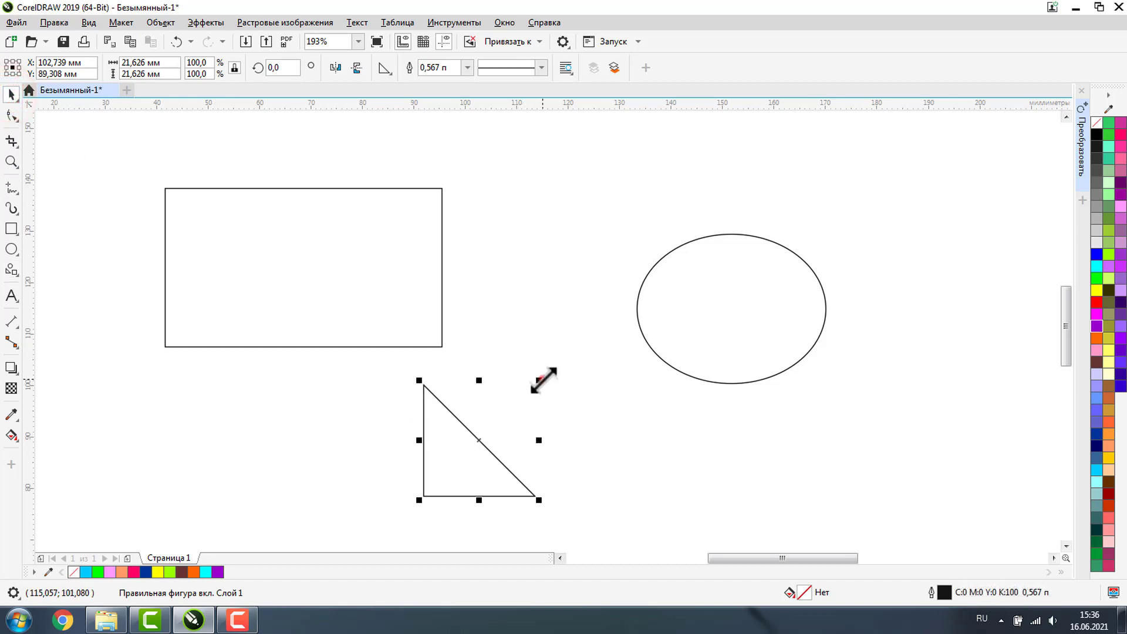
left_click_drag(540, 379, 603, 318)
left_click_drag(464, 465, 504, 347)
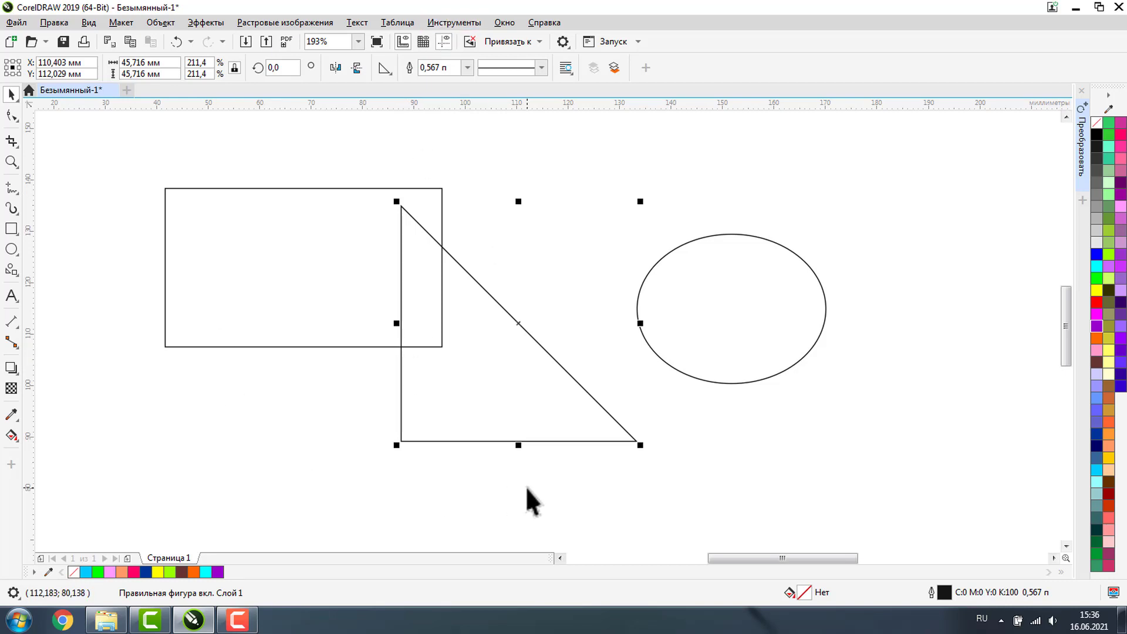
Step: Open the Object Styles docker and show the default object properties for graphics (Графика)
left_click(503, 22)
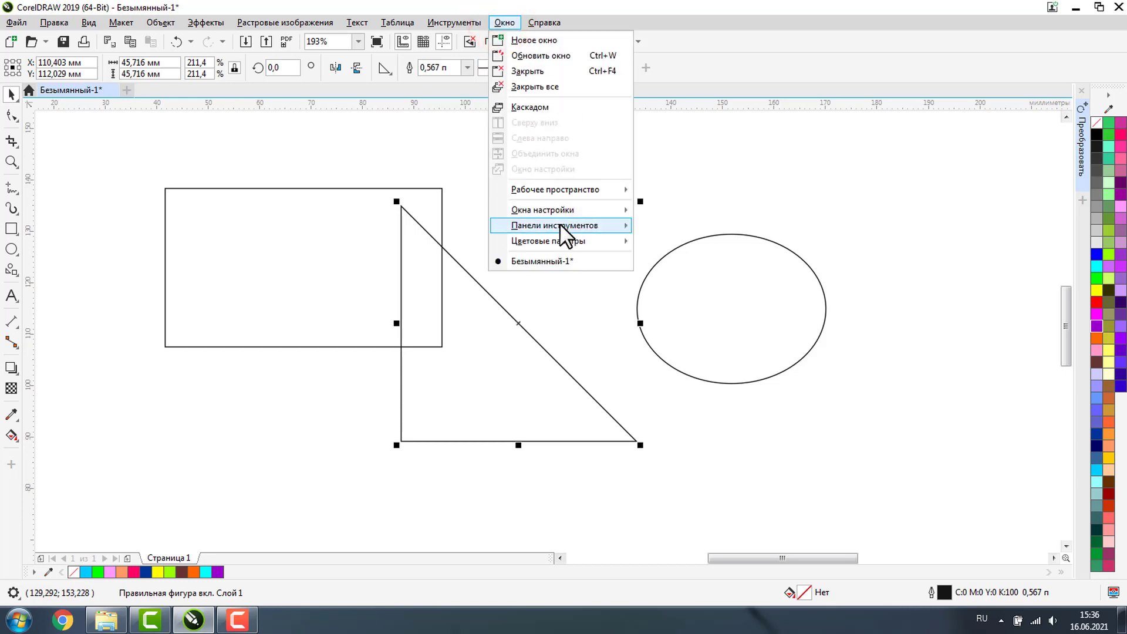
mouse_move(559, 212)
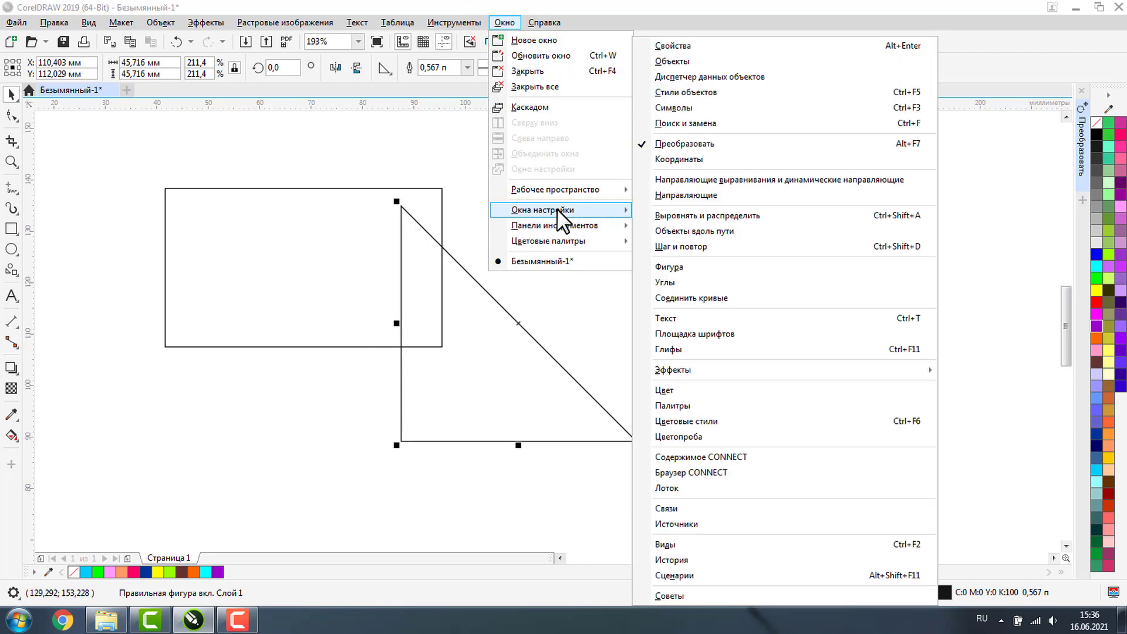
left_click(725, 92)
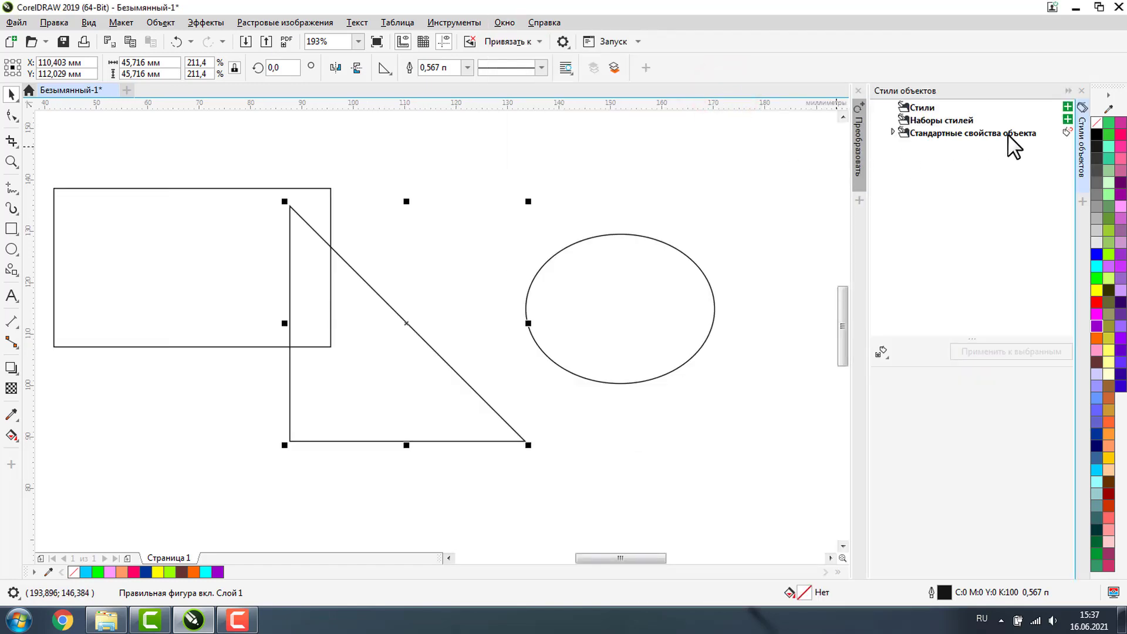
left_click(891, 132)
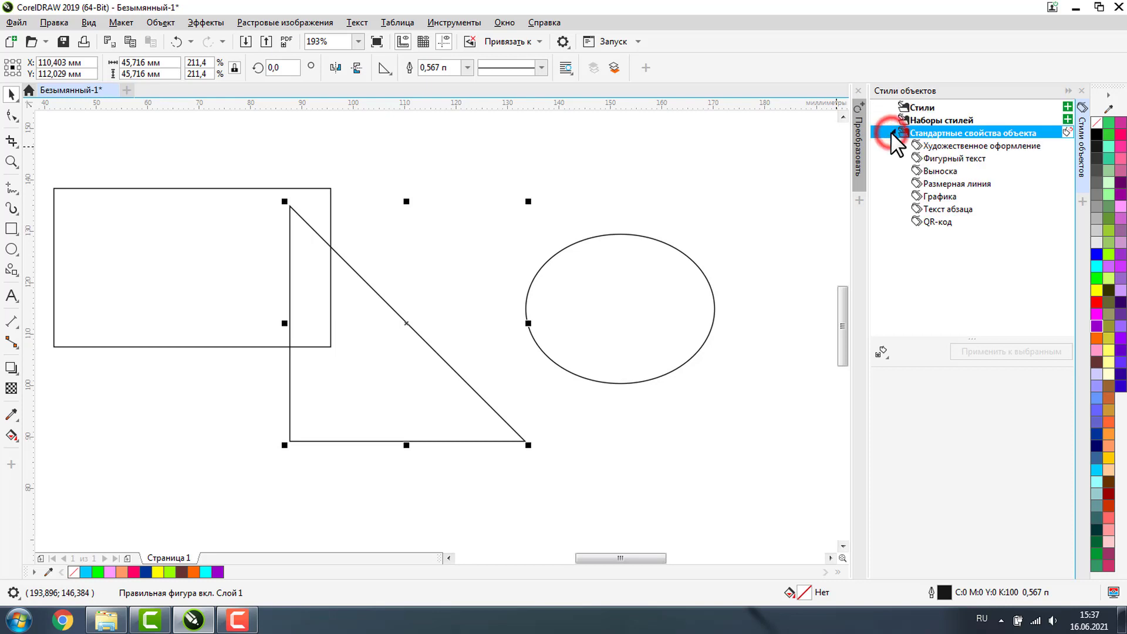
left_click(946, 196)
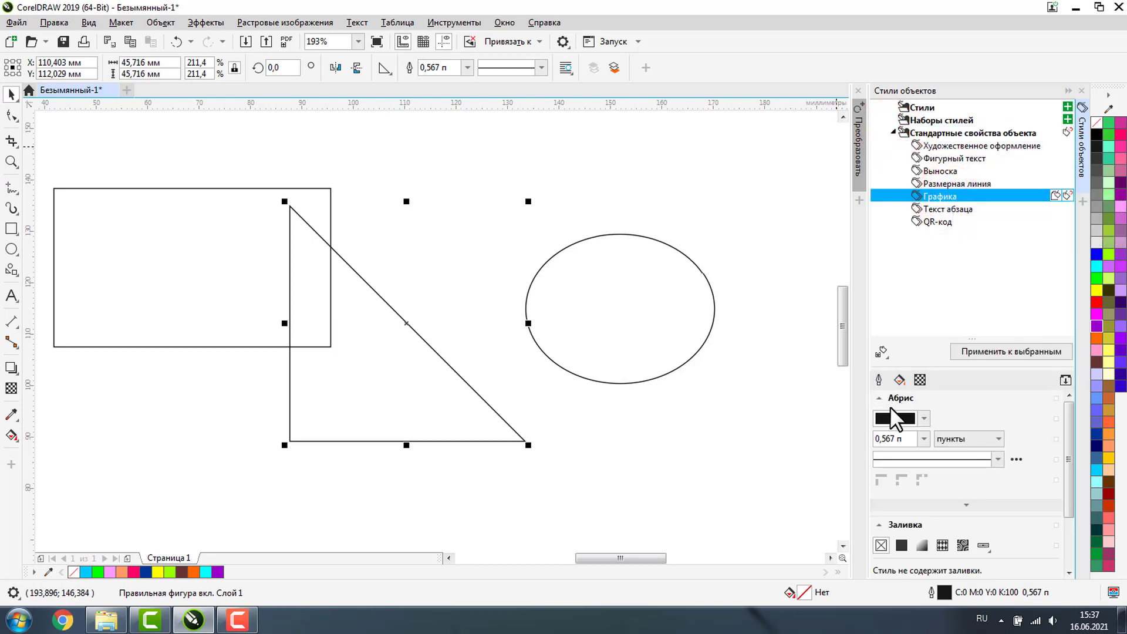
Step: Set the default graphic outline to red (C0 M99 Y65 K0) with a width of 10 mm
left_click(923, 418)
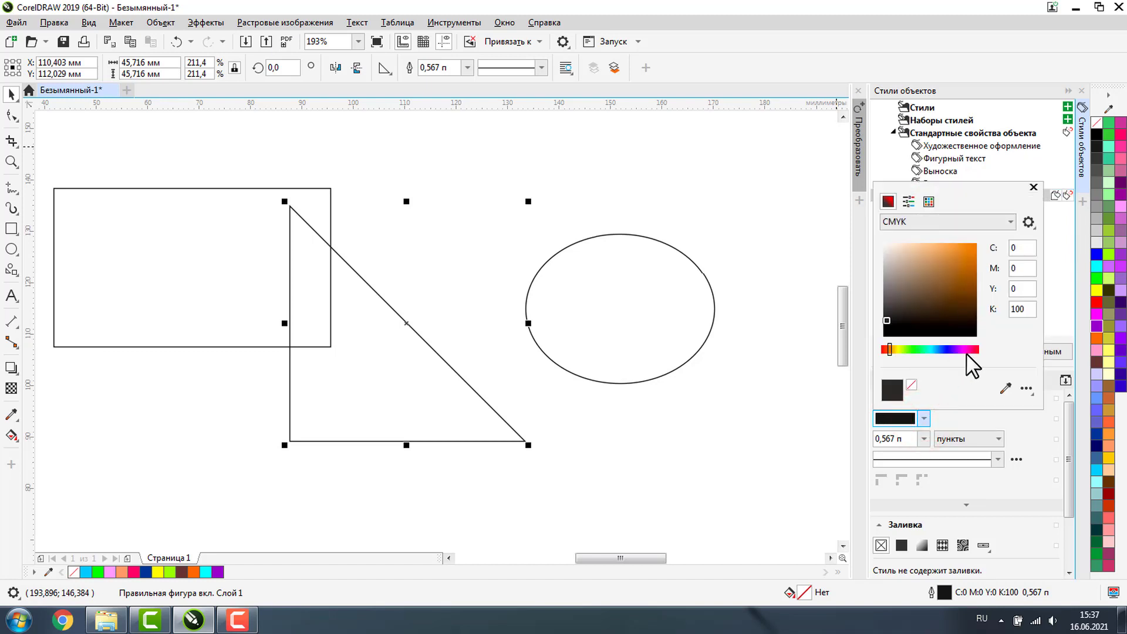
left_click(975, 347)
left_click(972, 244)
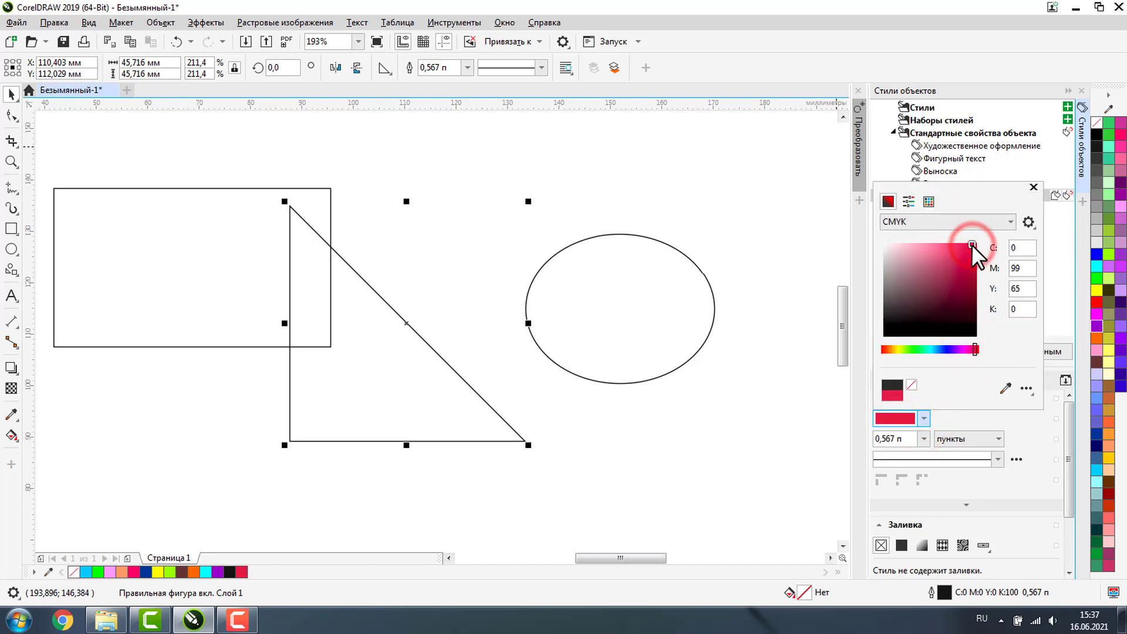
left_click(887, 439)
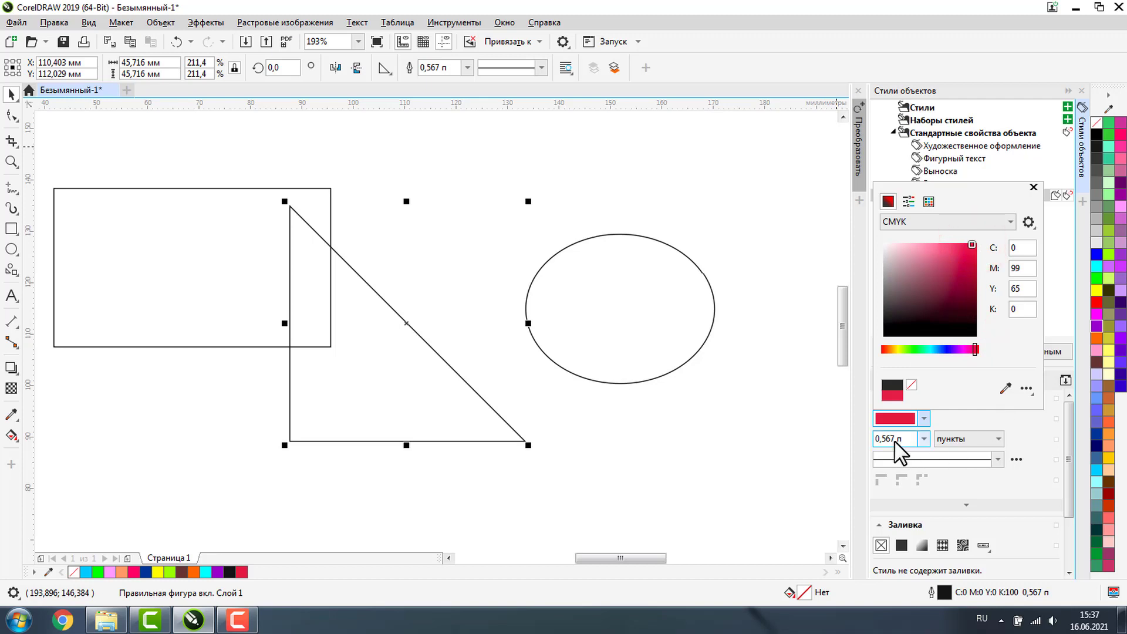
left_click(991, 439)
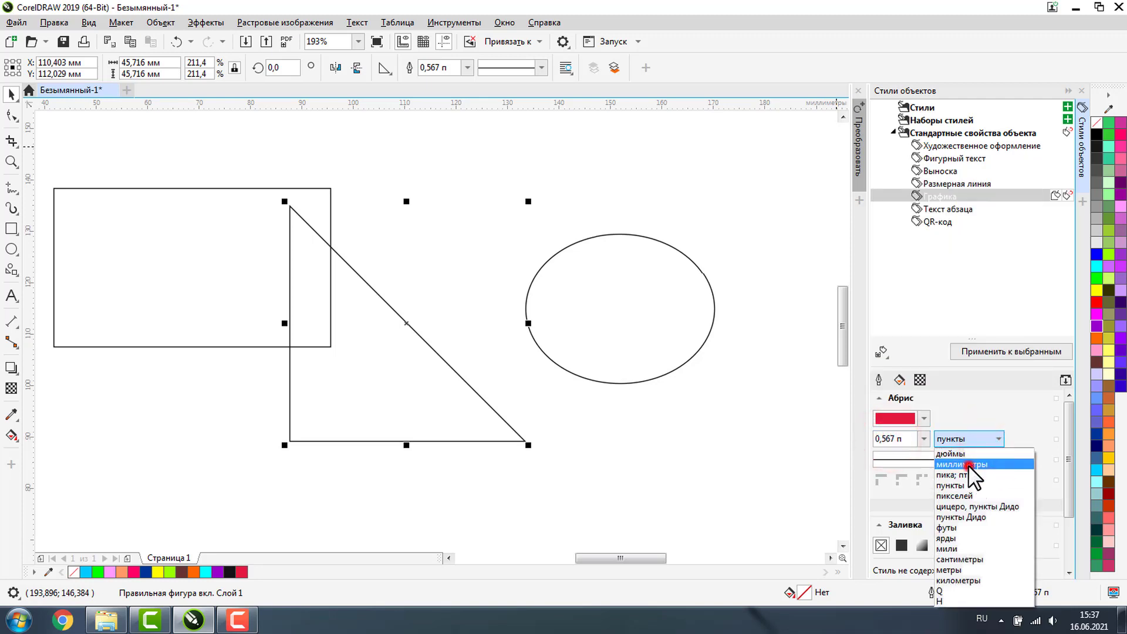
left_click(968, 464)
double_click(887, 438)
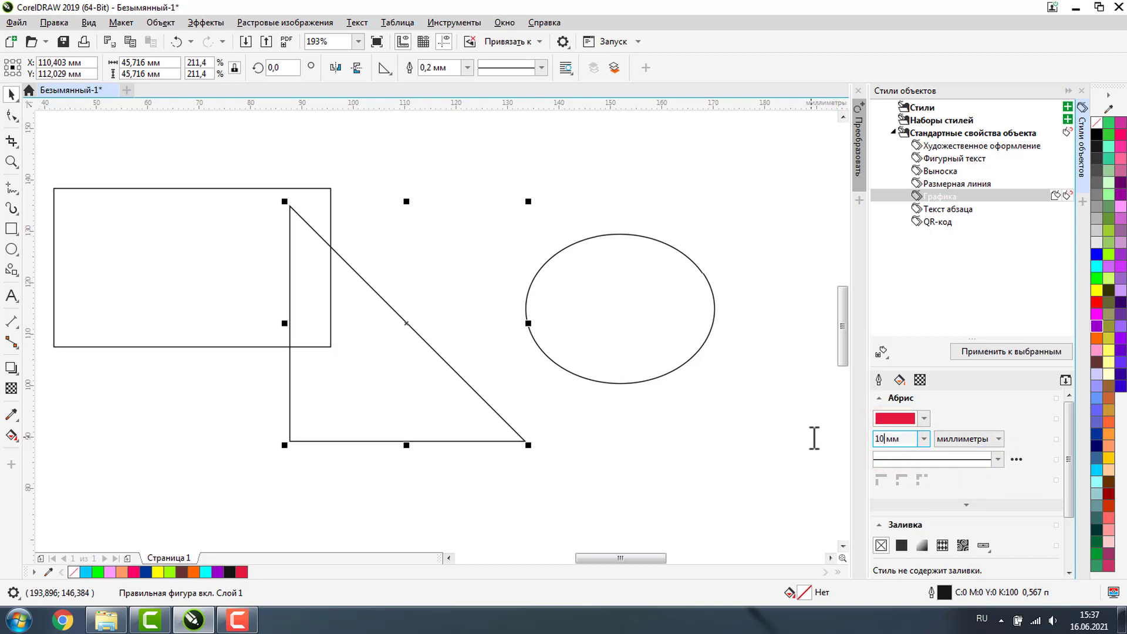
Step: Set the default graphic fill to a uniform mint green (C60 M0 Y47 K0)
left_click(899, 380)
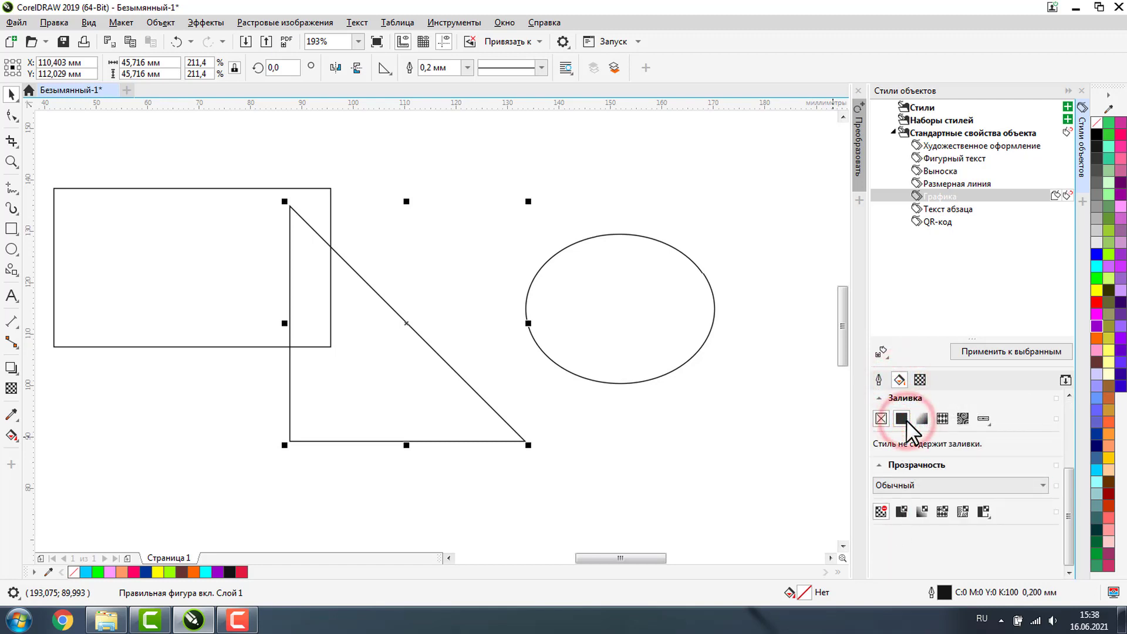
left_click(904, 419)
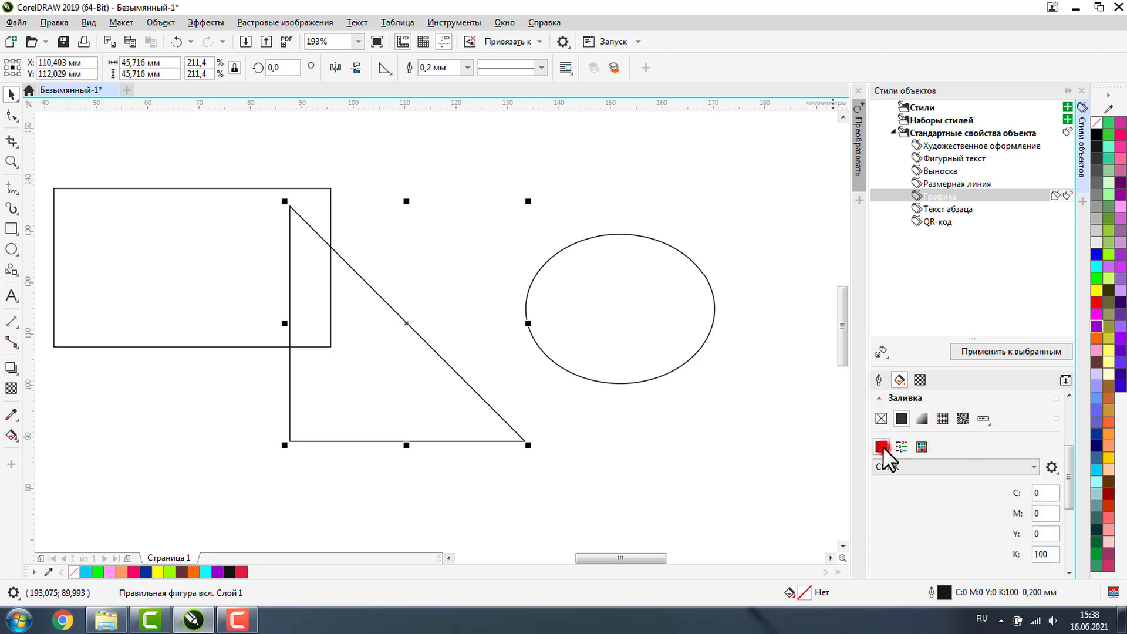
left_click(882, 446)
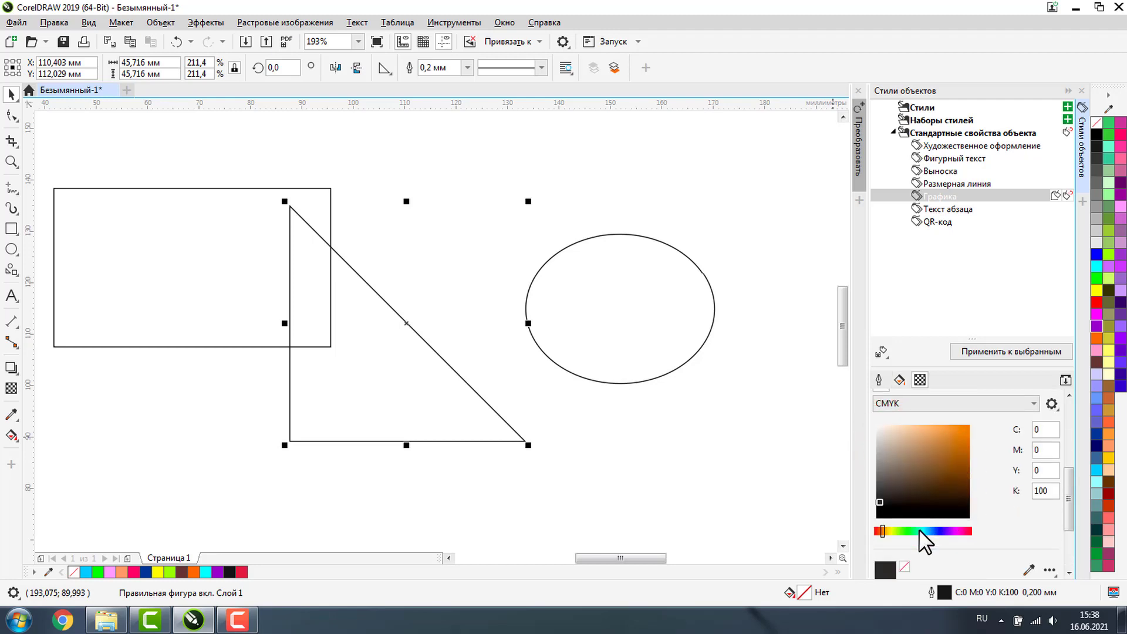
left_click(920, 531)
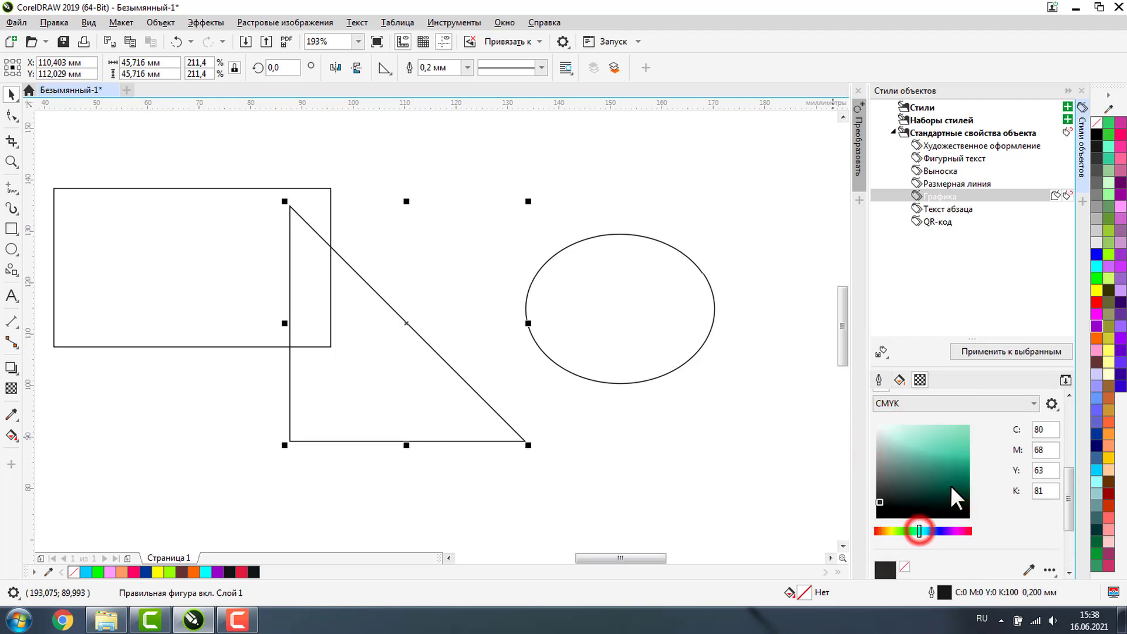
left_click(961, 431)
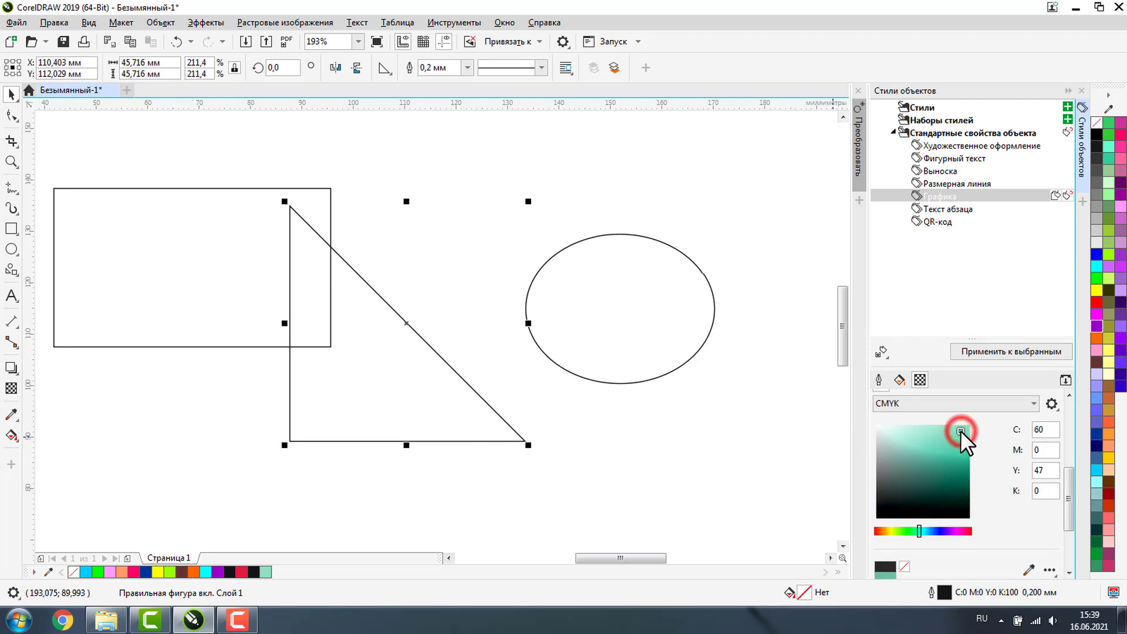
Step: Save the default object properties as the new-document defaults, without styles, style sets or colour styles
left_click(883, 351)
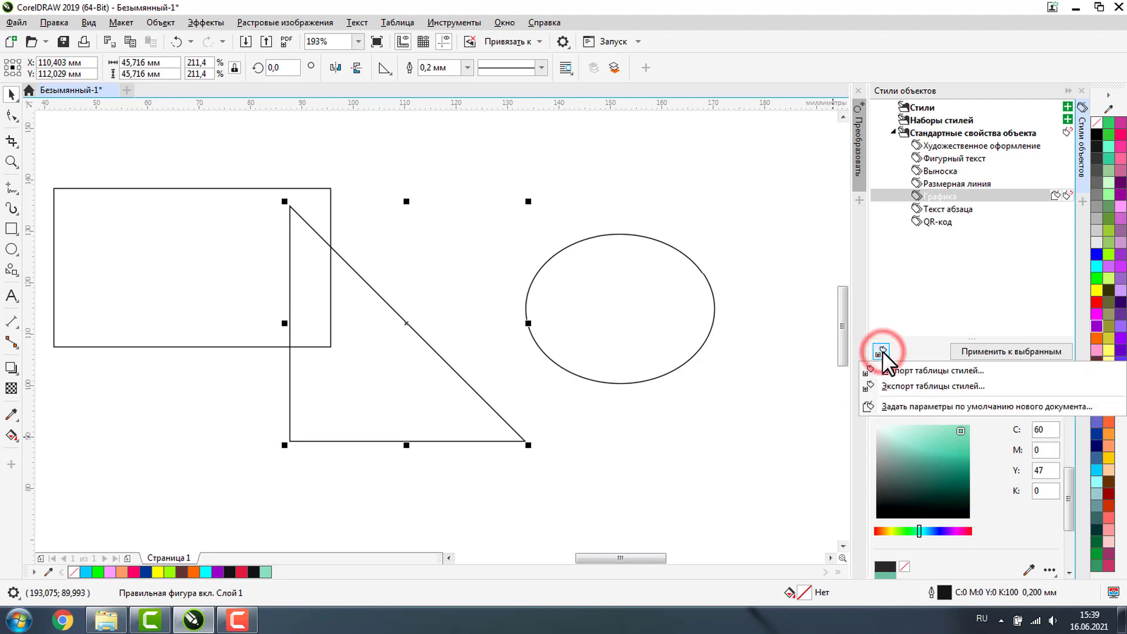
left_click(1017, 405)
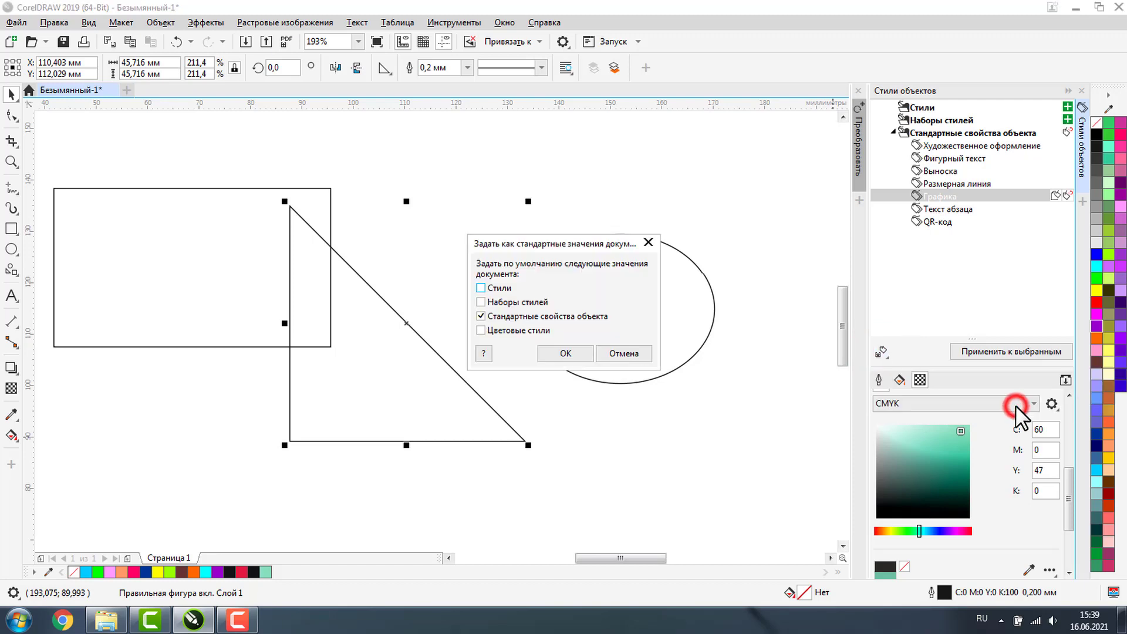
left_click(550, 351)
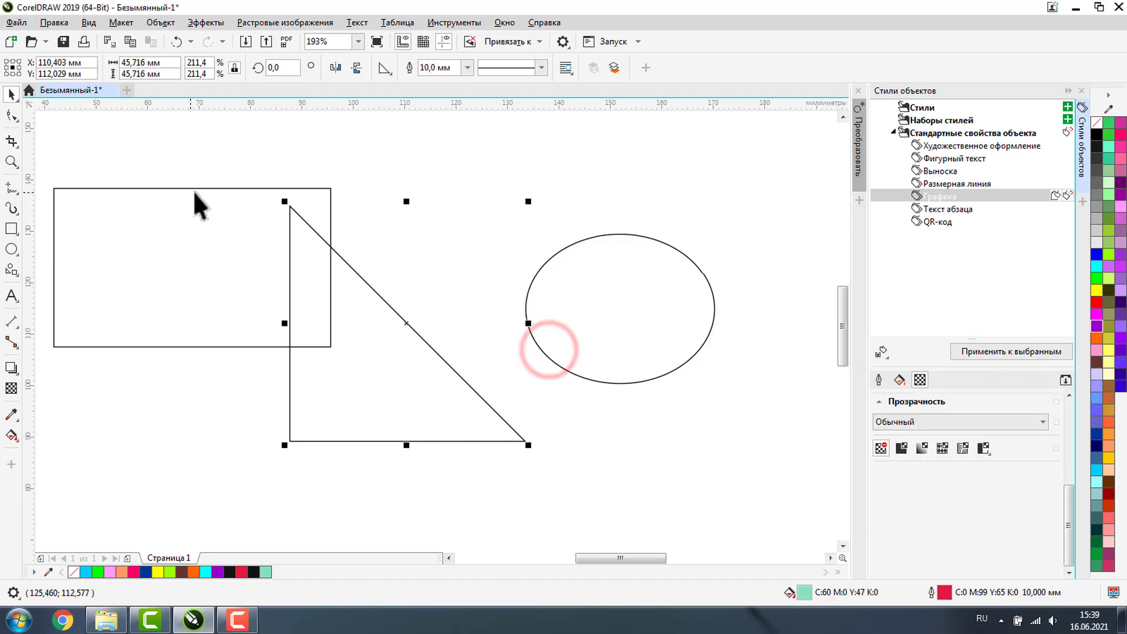
Step: Draw two overlapping rectangles, the first about 40 × 39 mm, and an ellipse about 22 × 26 mm over the existing shapes
left_click(231, 157)
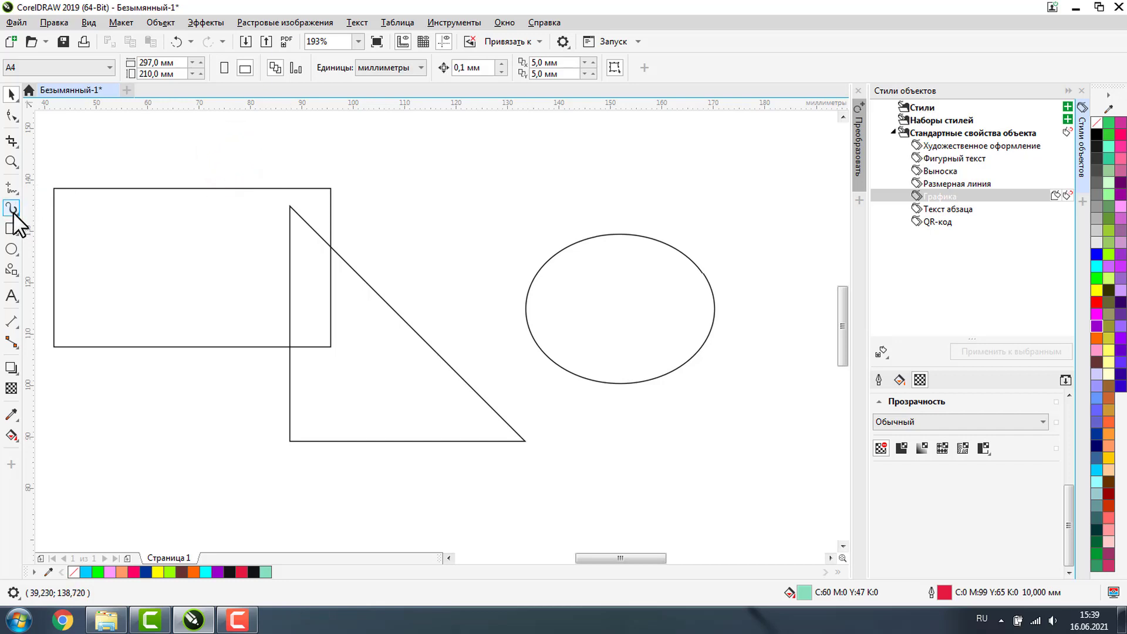
left_click(9, 224)
left_click_drag(334, 140, 546, 346)
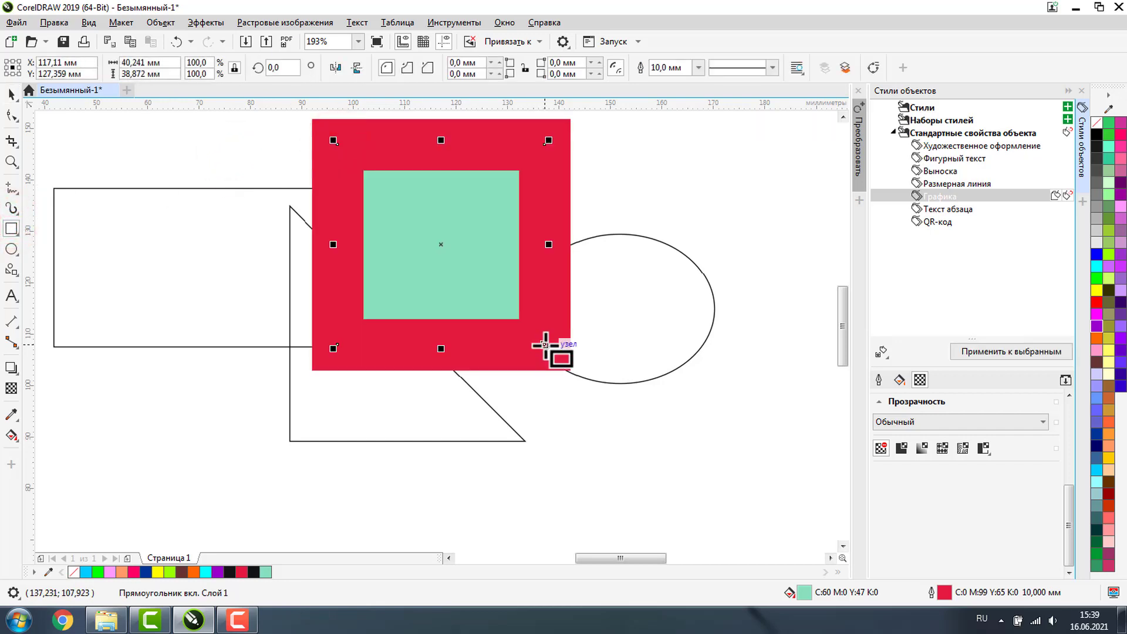
left_click_drag(154, 279, 448, 446)
key("F7")
mouse_move(704, 183)
left_mouse_down()
mouse_move(604, 322)
mouse_move(579, 326)
left_mouse_up()
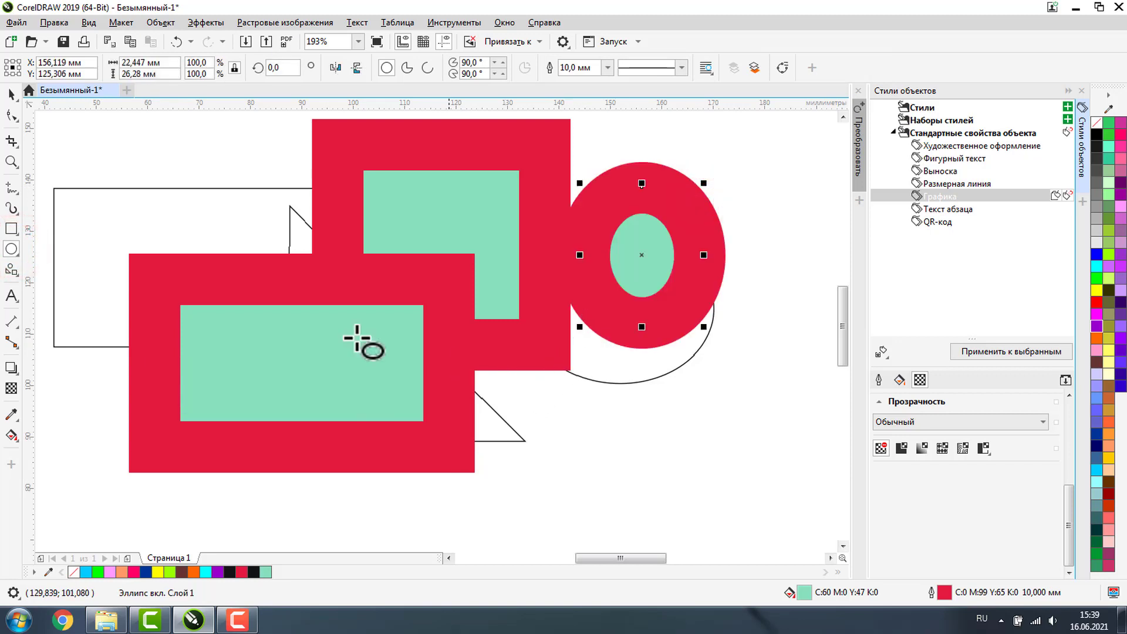
Step: Delete the ellipse and the two rectangles that have thick red outlines and mint green fills
left_click(10, 162)
left_click(95, 66)
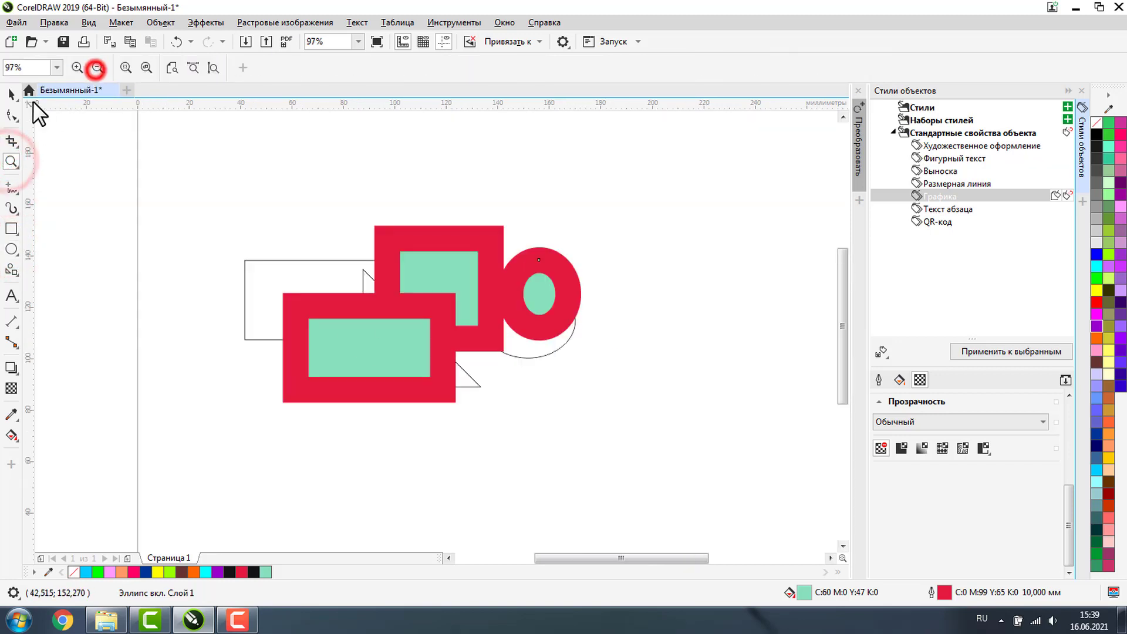
left_click(11, 94)
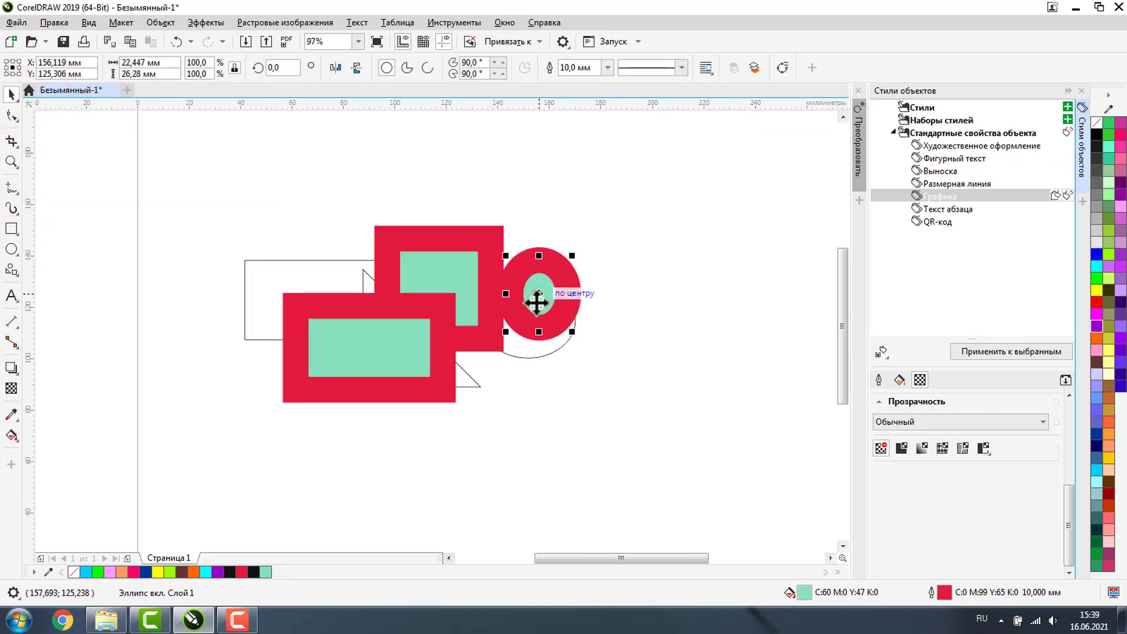
key("Delete")
left_click(472, 269)
key("Delete")
left_click(407, 329)
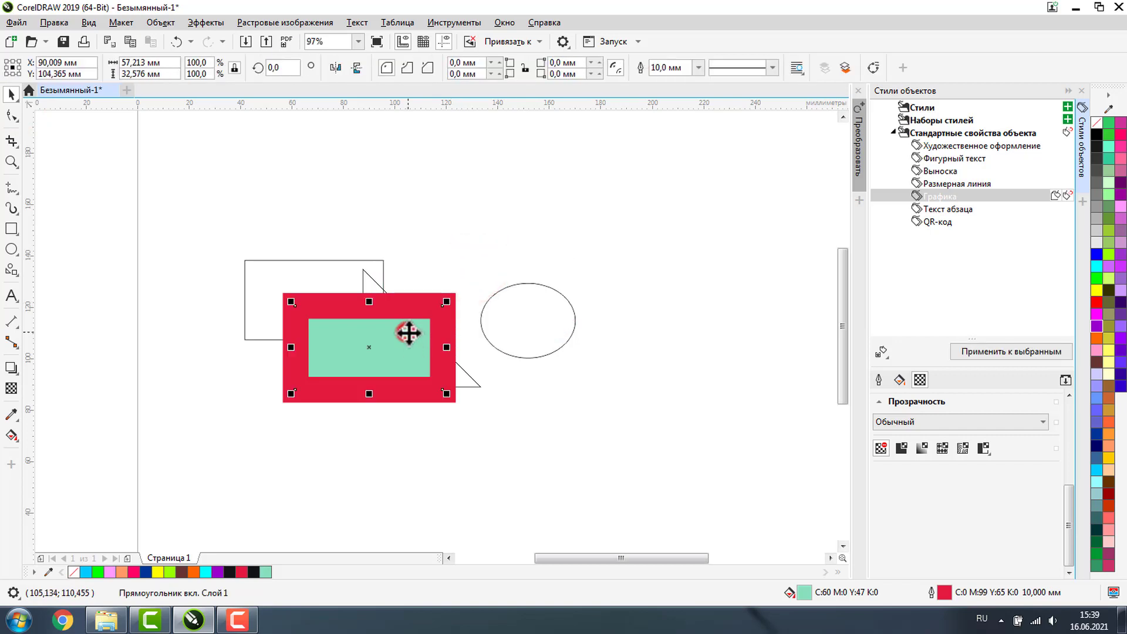
key("Delete")
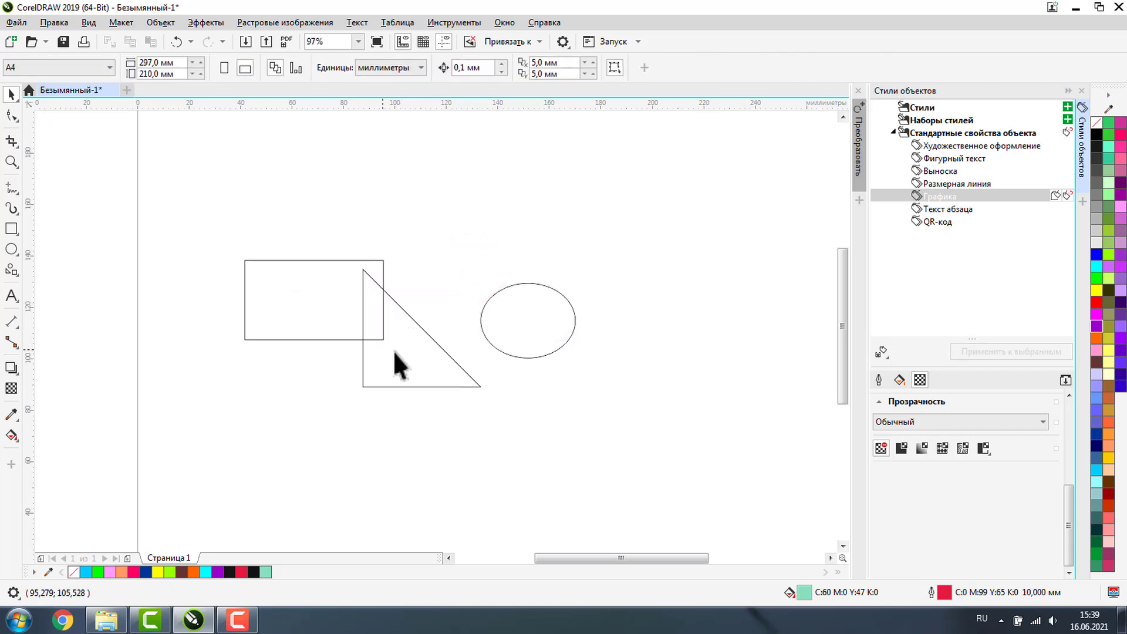
Step: Close the Object Styles settings and delete the thin-outlined rectangle and triangle, leaving only the ellipse
left_click(491, 319)
scroll(491, 319, "up", 1)
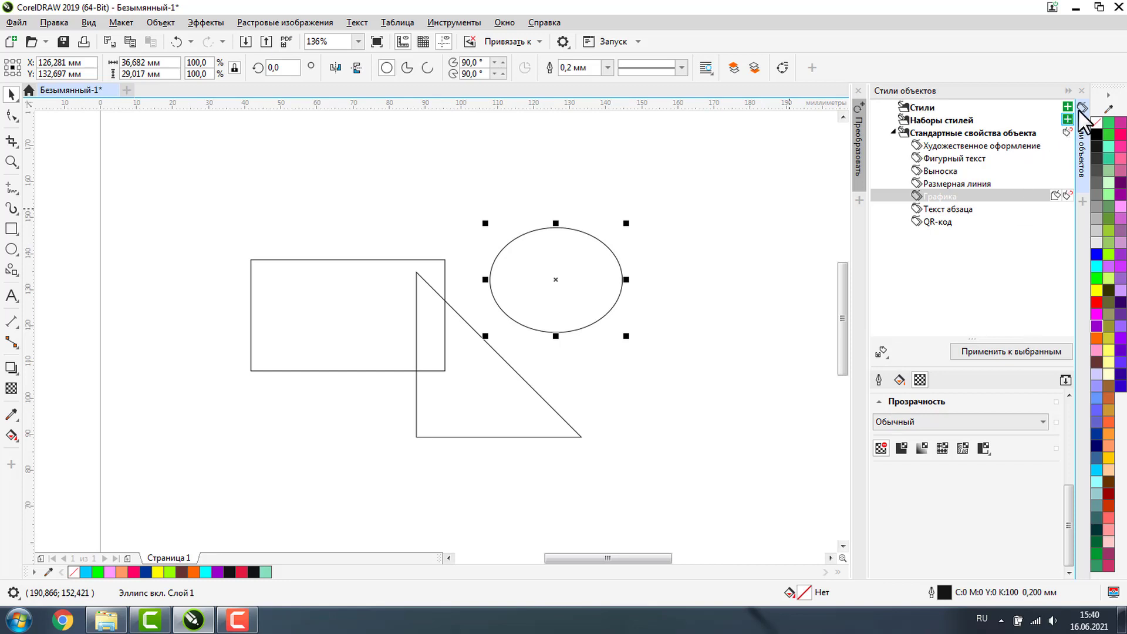
left_click(1082, 88)
left_click(684, 329)
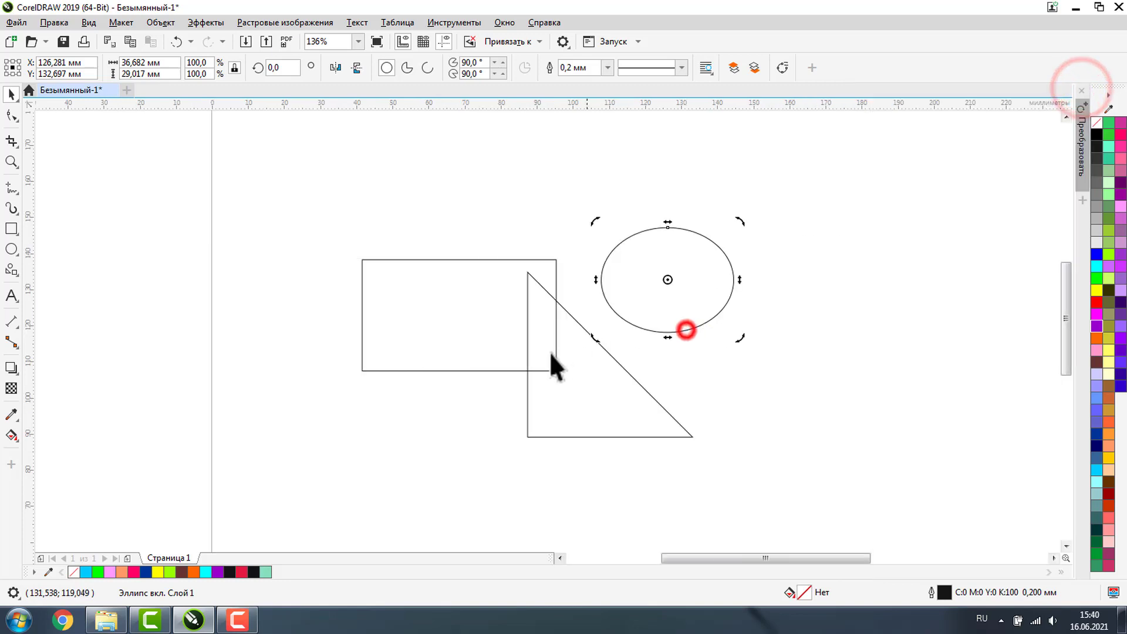
left_click(475, 317)
key("Delete")
left_click(597, 365)
key("Delete")
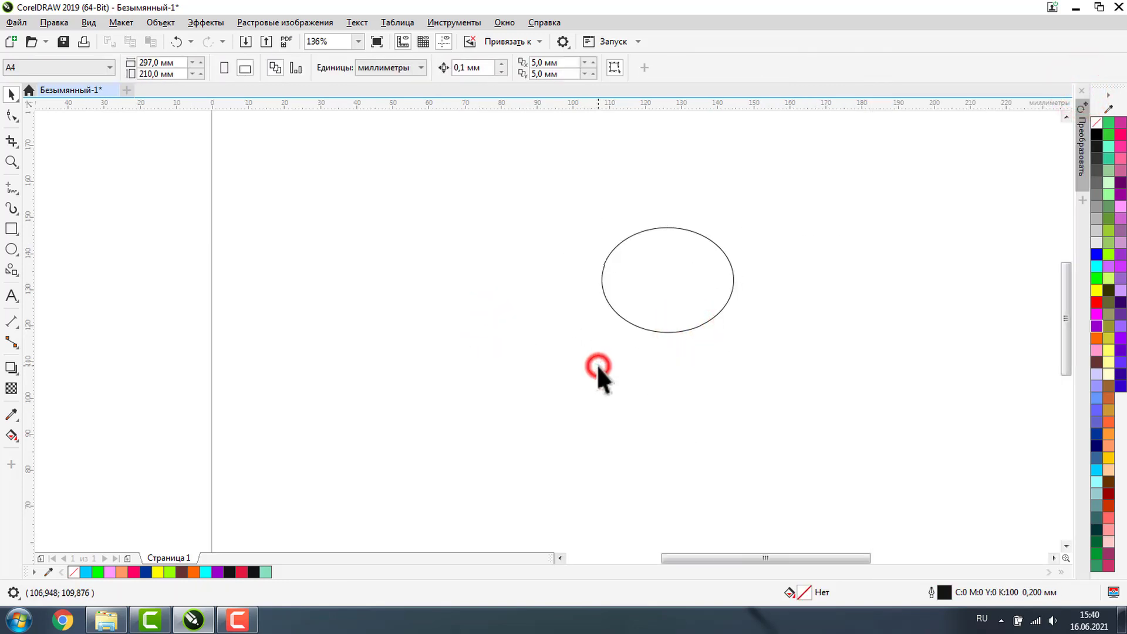
Step: Move the ellipse towards the page's left edge, reshape it to about 20 × 42 mm, and place its rotation centre at its lowest point
left_click(637, 279)
left_click_drag(634, 279, 540, 273)
left_click_drag(505, 215, 504, 169)
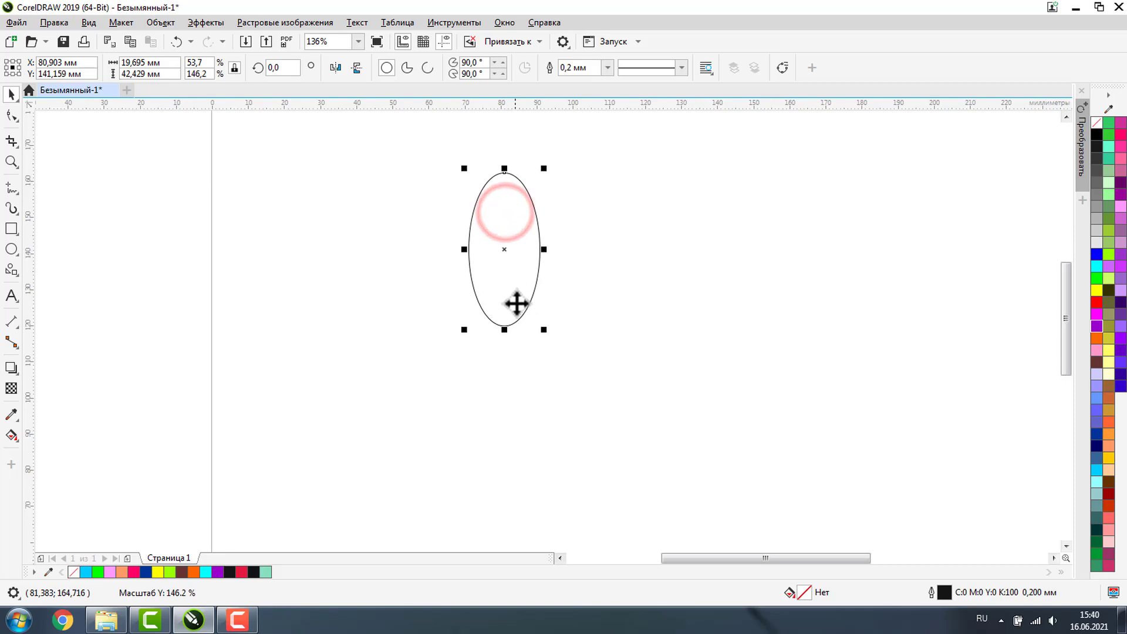
left_click(521, 232)
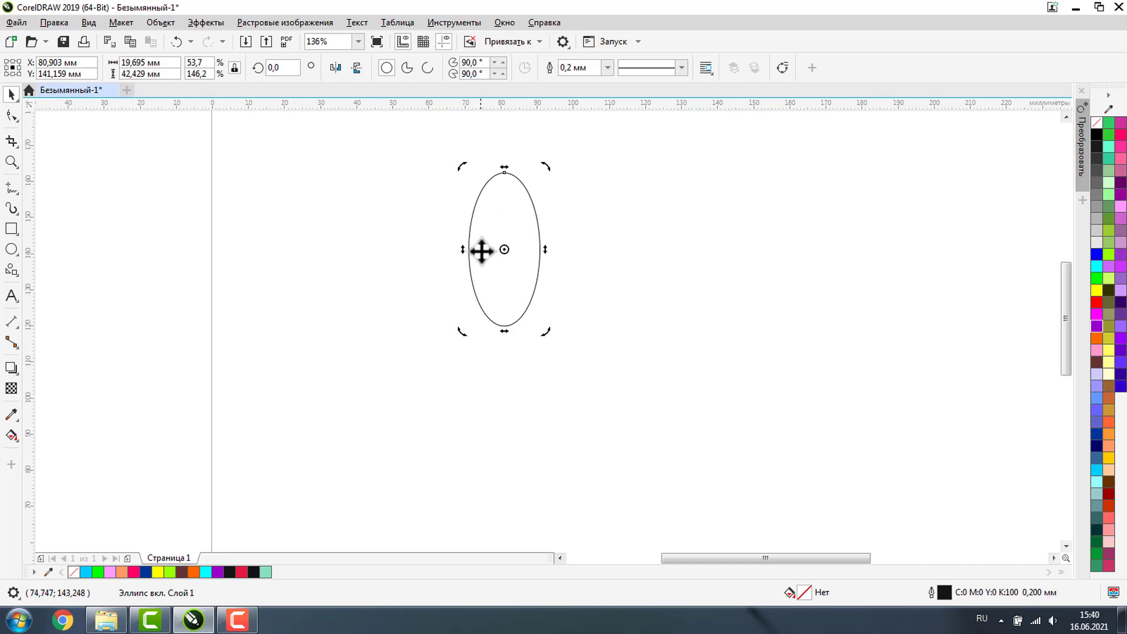
left_click_drag(505, 248, 506, 332)
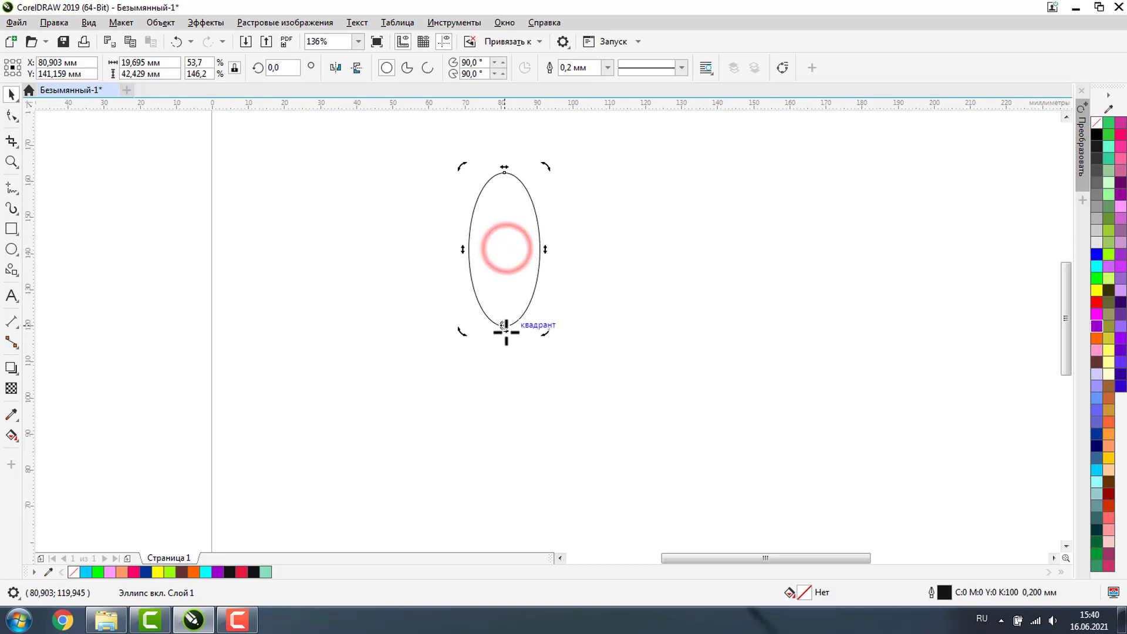
Step: Rotate the ellipse by 36° about its shifted rotation centre with 9 copies to form a ten-petal flower
left_click(1080, 125)
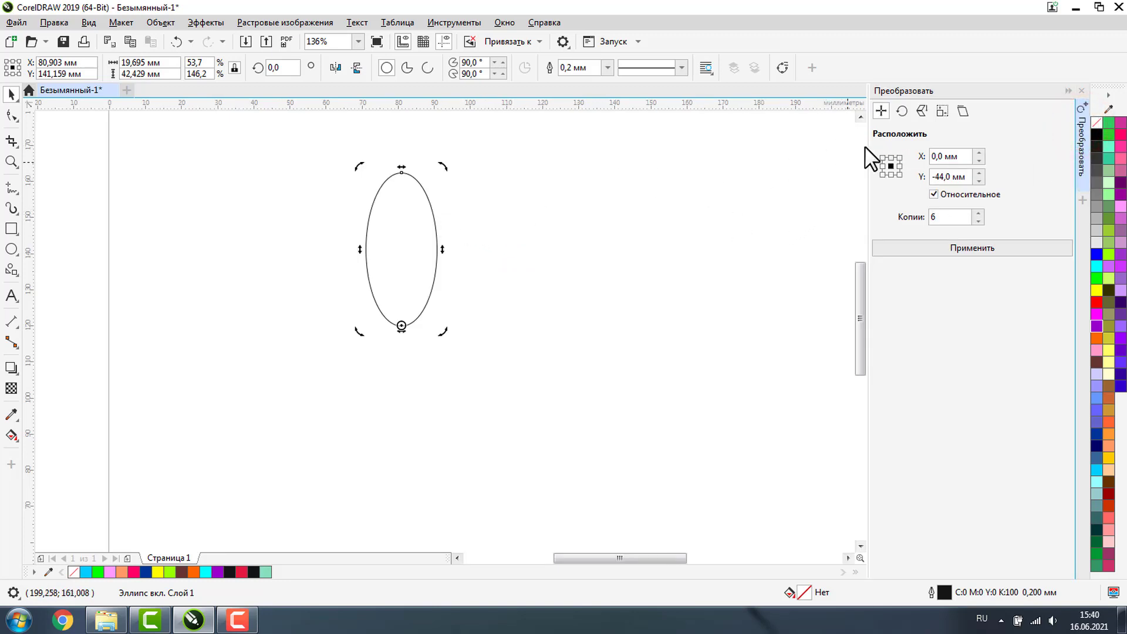
left_click(901, 112)
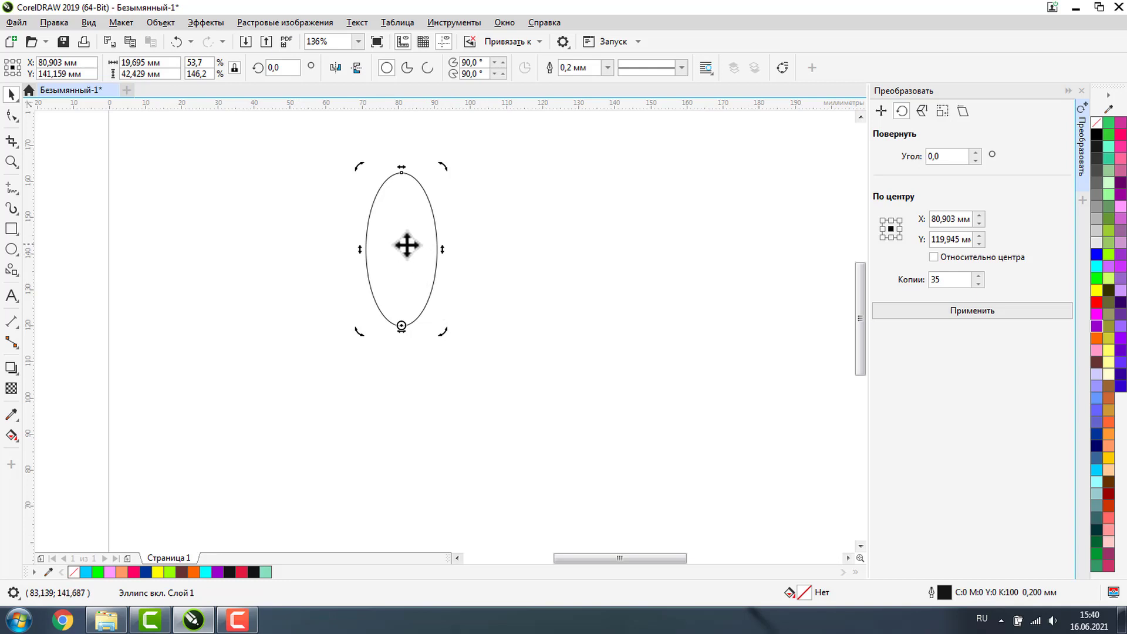
double_click(942, 156)
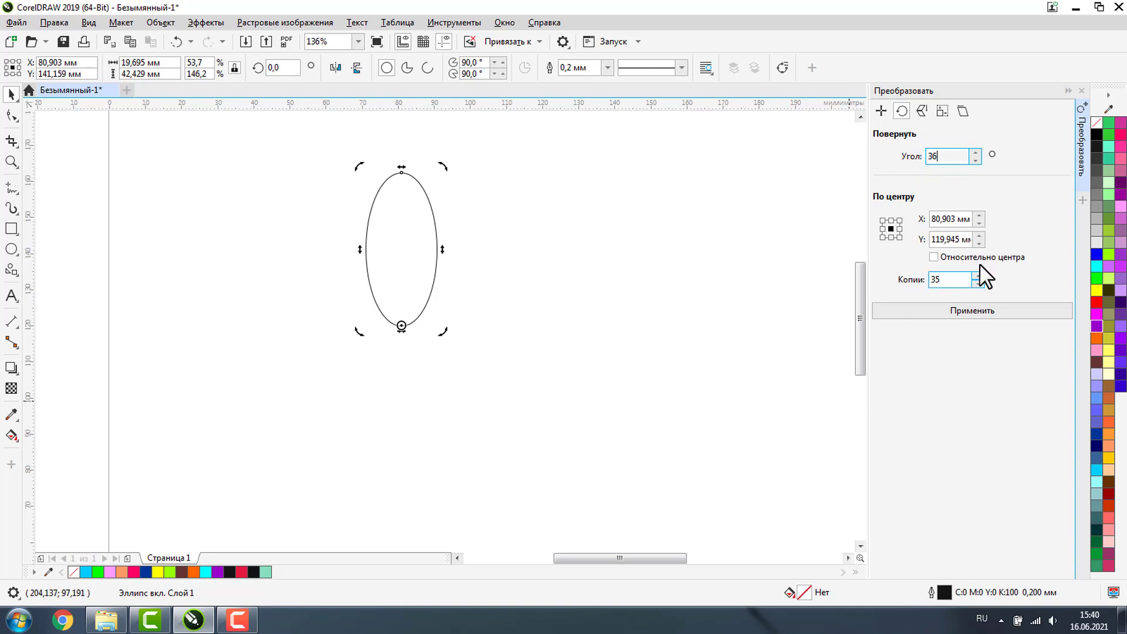
left_click(943, 156)
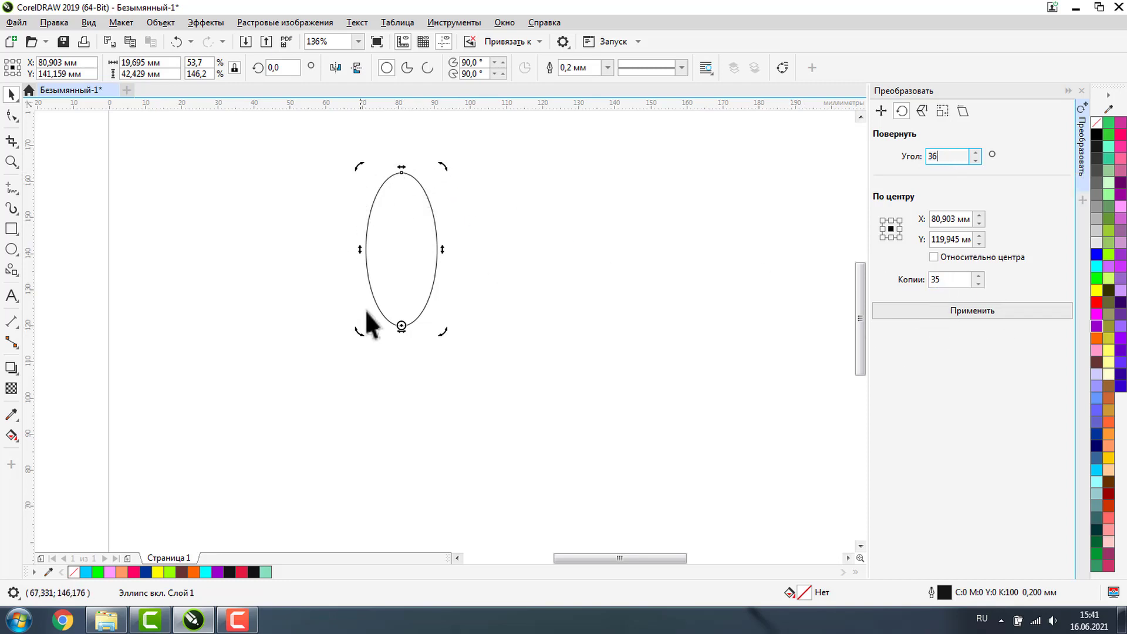
double_click(948, 279)
type("9")
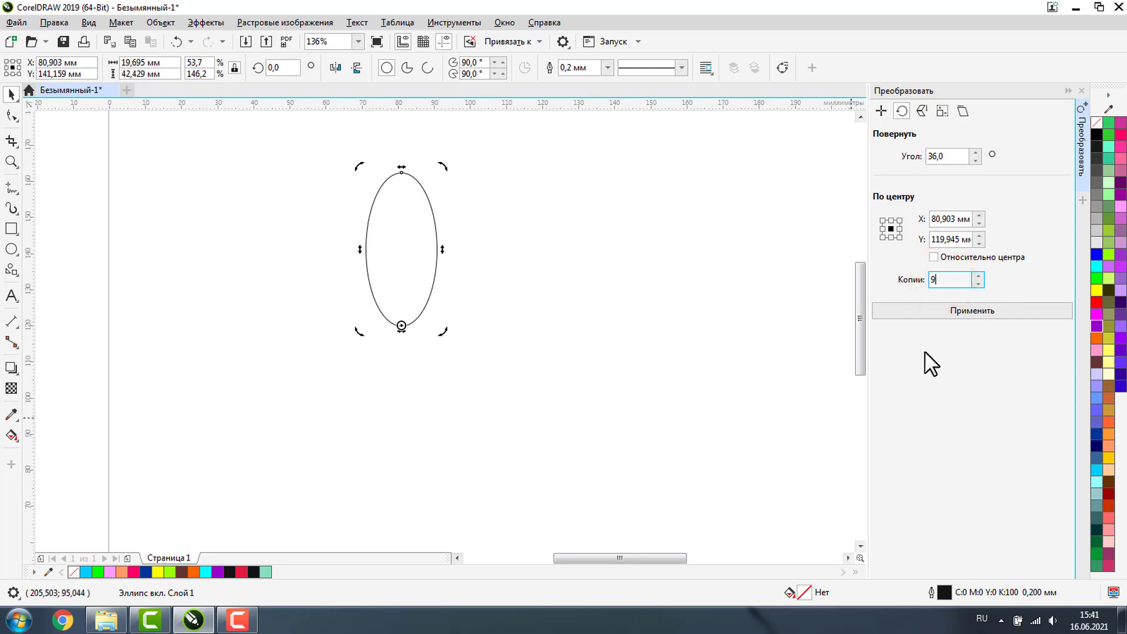
left_click(934, 310)
left_click(609, 410)
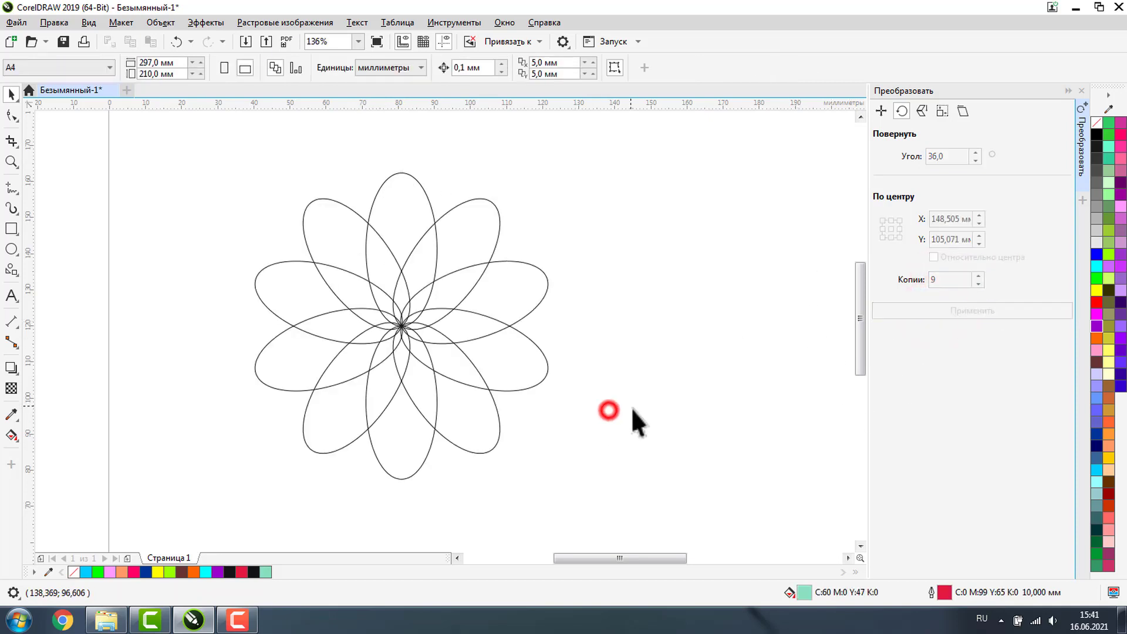
left_click(1068, 90)
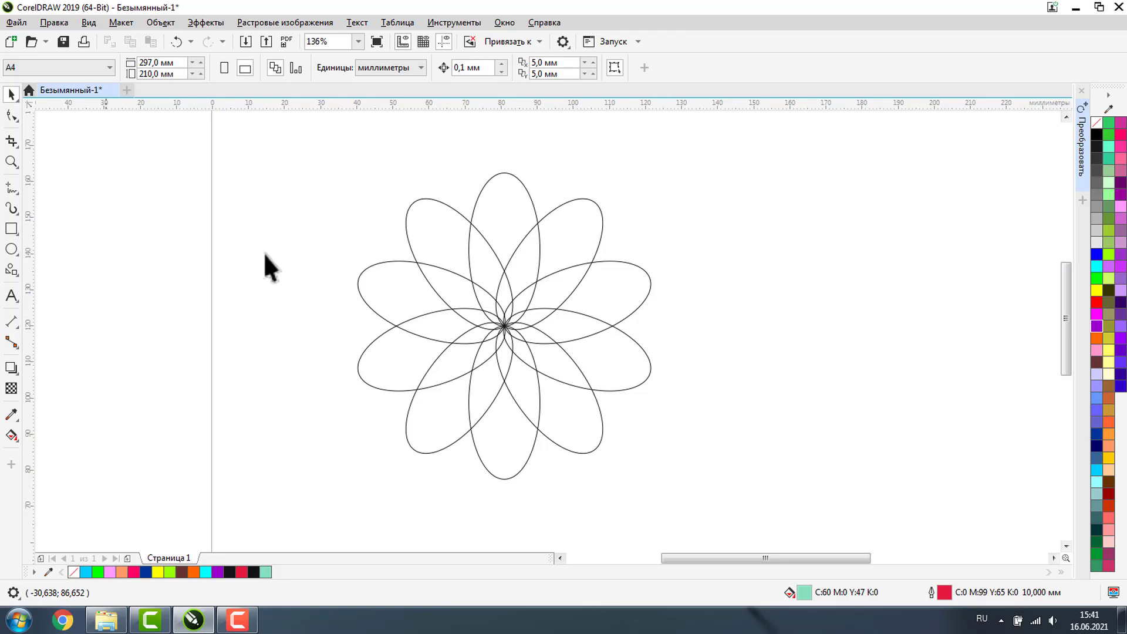
Step: Try a yellow fill on all ten petals and remove it again
left_click_drag(342, 154, 785, 506)
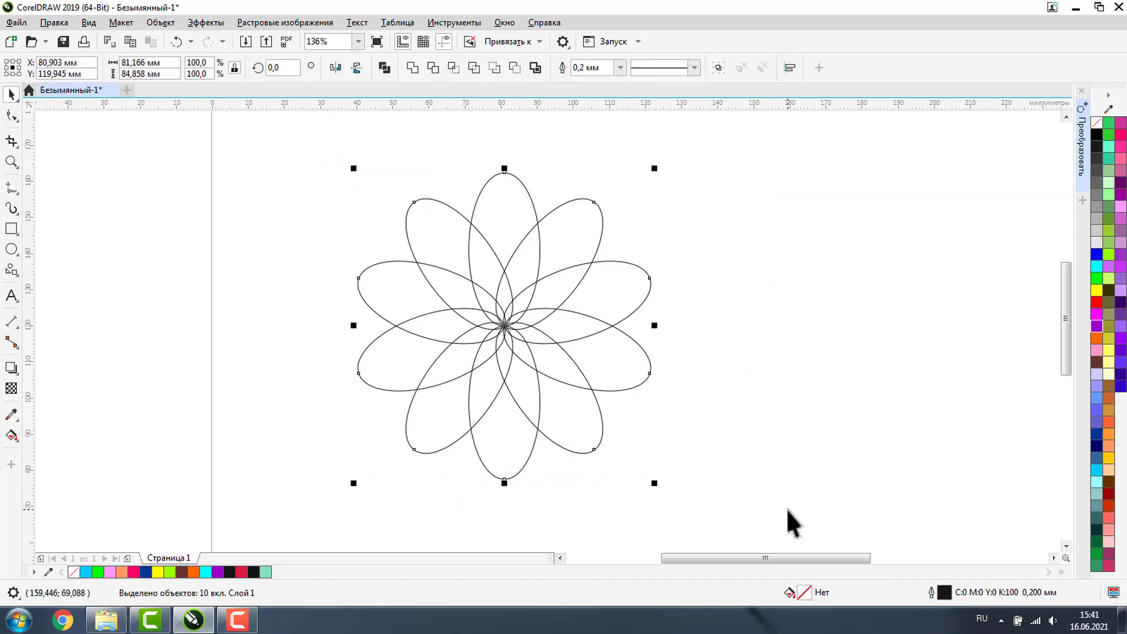
left_click(1096, 290)
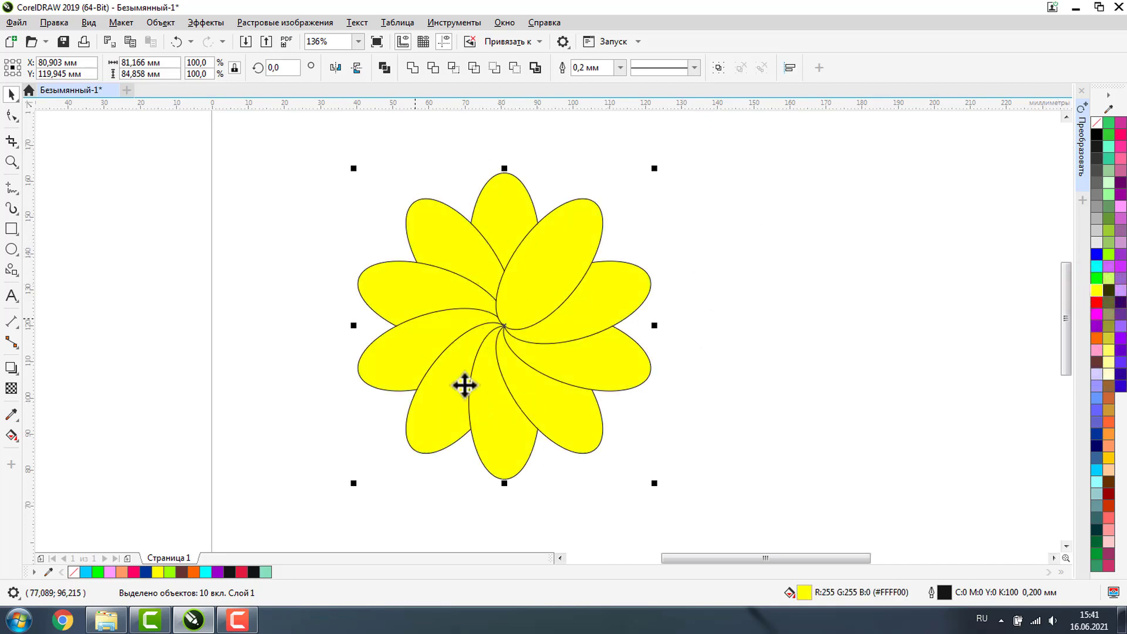
left_click(1097, 123)
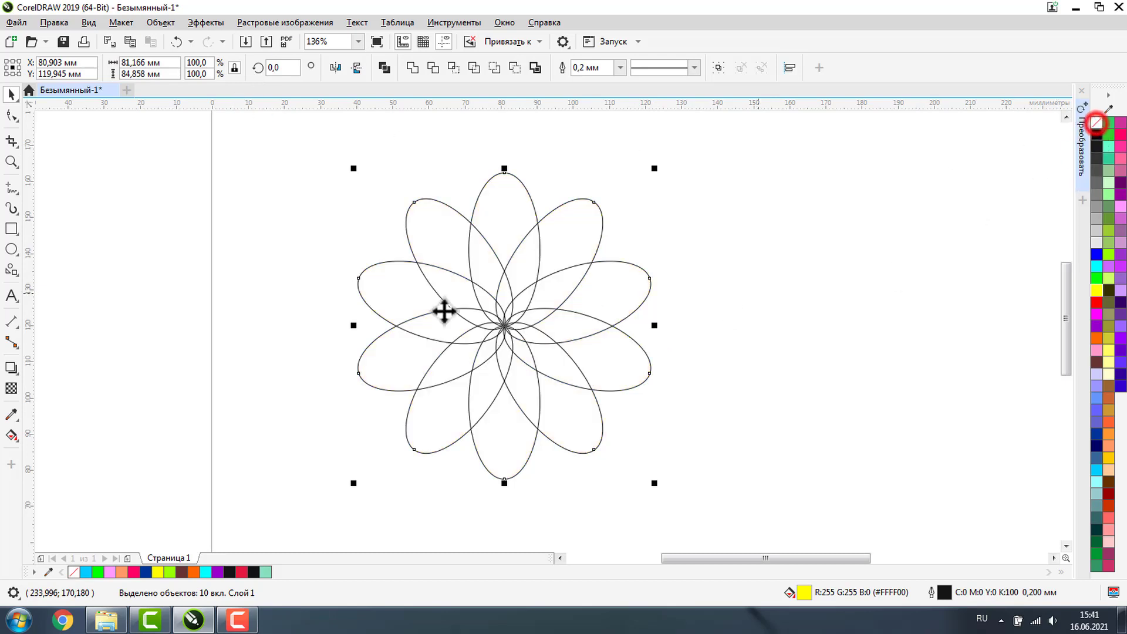
Step: Smart-fill the outer area of each of the ten petals with turquoise (R15 G250 B230)
left_click(11, 435)
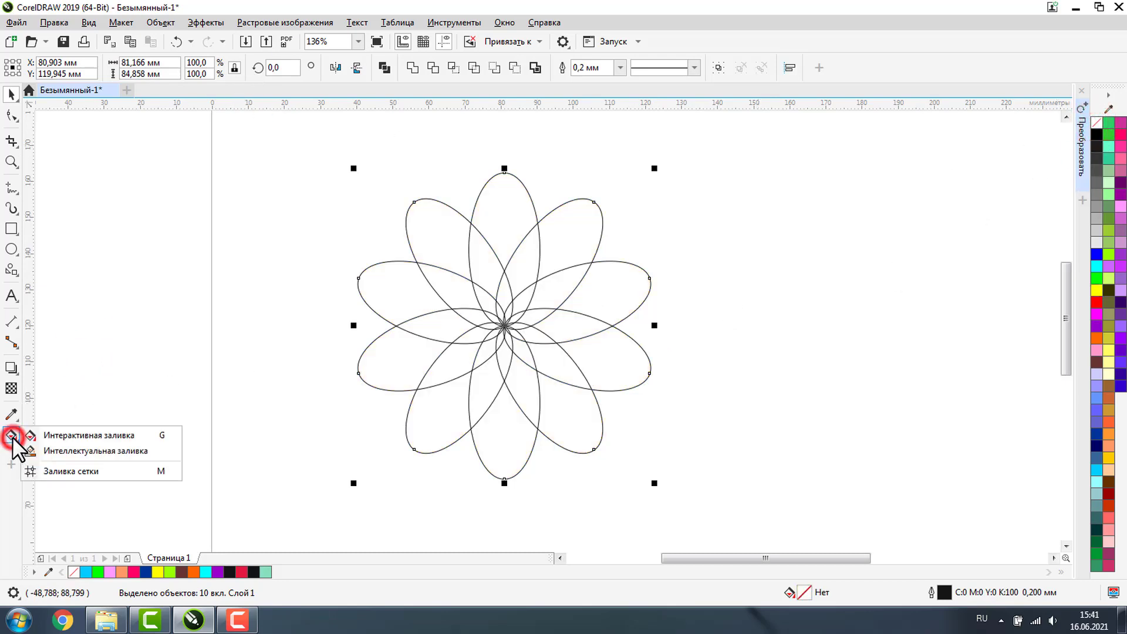
left_click(100, 452)
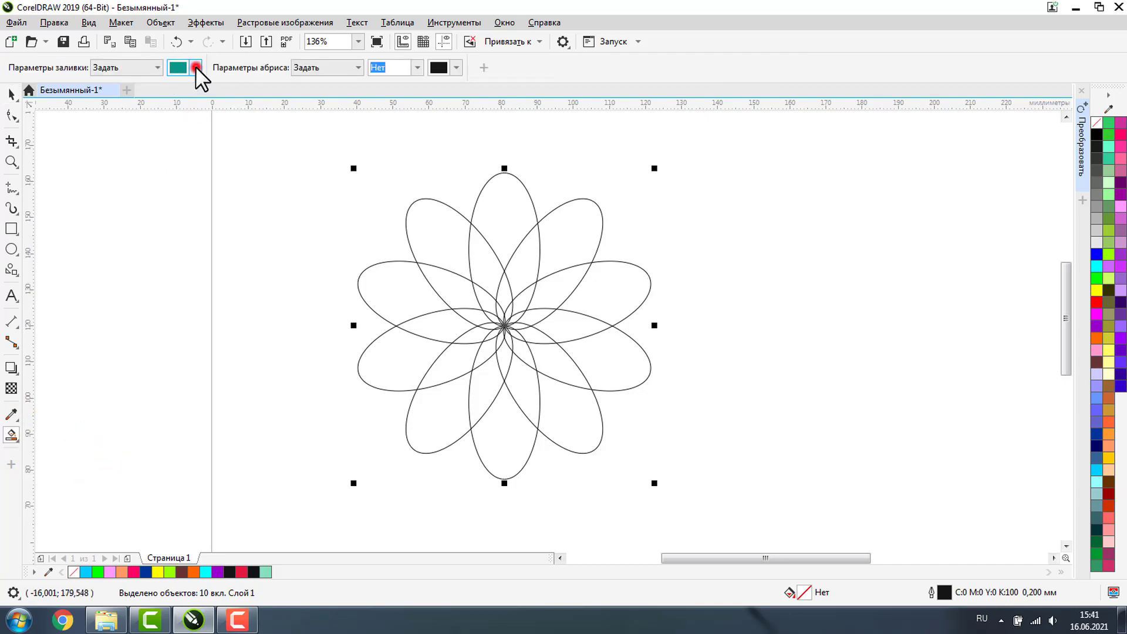
left_click(195, 67)
left_click_drag(243, 139, 265, 139)
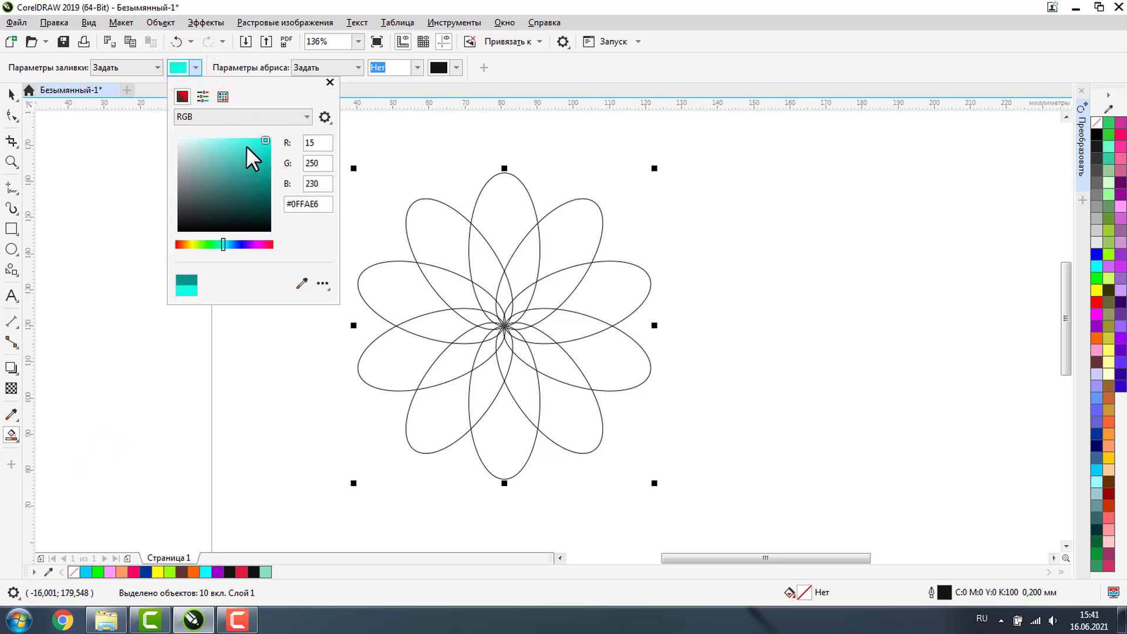
left_click(518, 194)
left_click(576, 228)
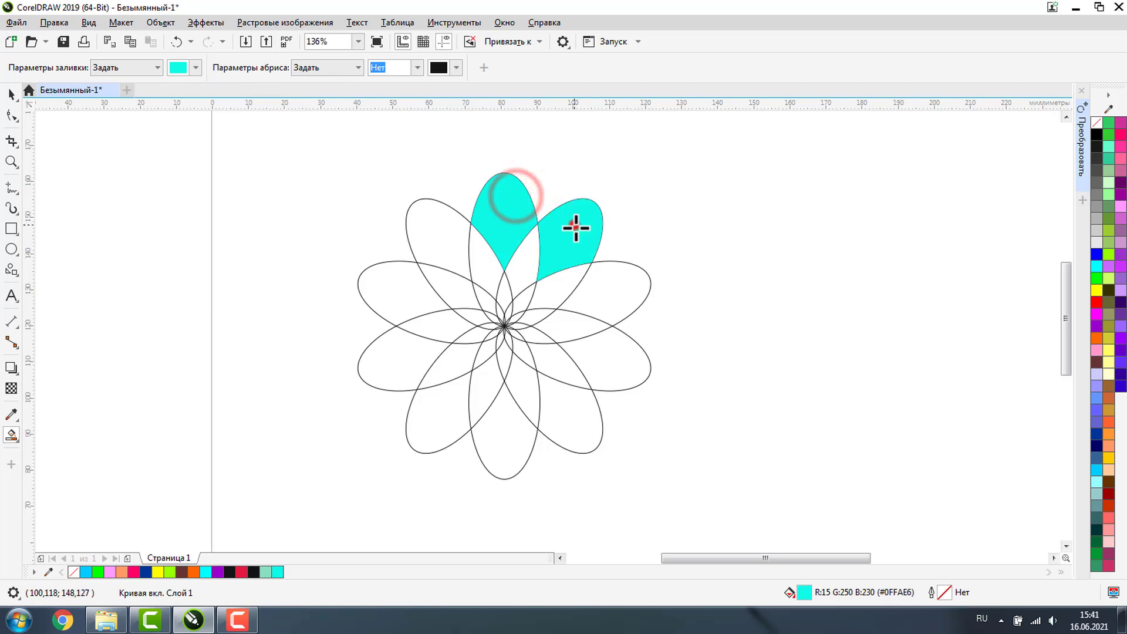
left_click(611, 293)
left_click(611, 365)
left_click(573, 416)
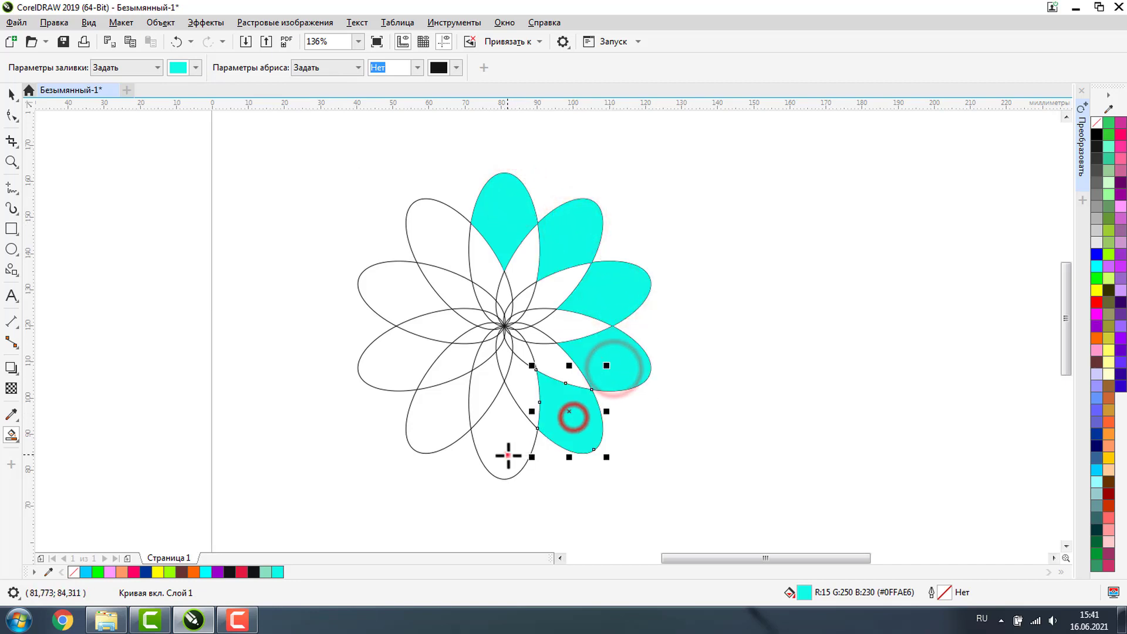
left_click(507, 455)
left_click(440, 440)
left_click(400, 356)
left_click(395, 292)
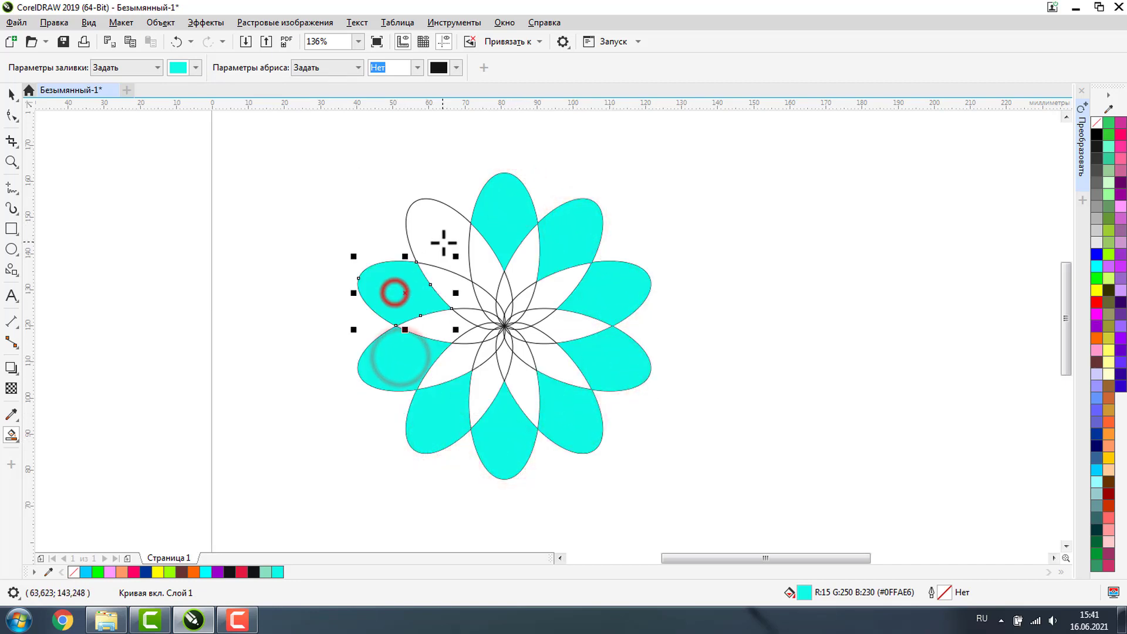
left_click(444, 242)
Step: Select all ten turquoise pieces and move them together about 101 mm to the right of the outlined flower
left_click(12, 94)
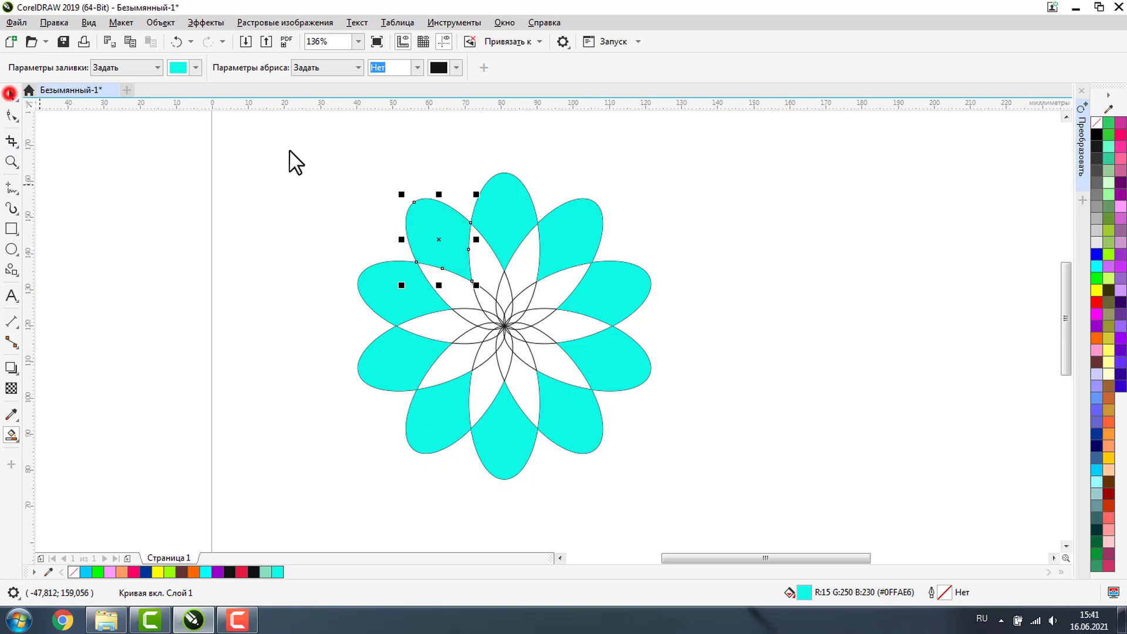
left_click(510, 208, "shift")
left_click(624, 284, "shift")
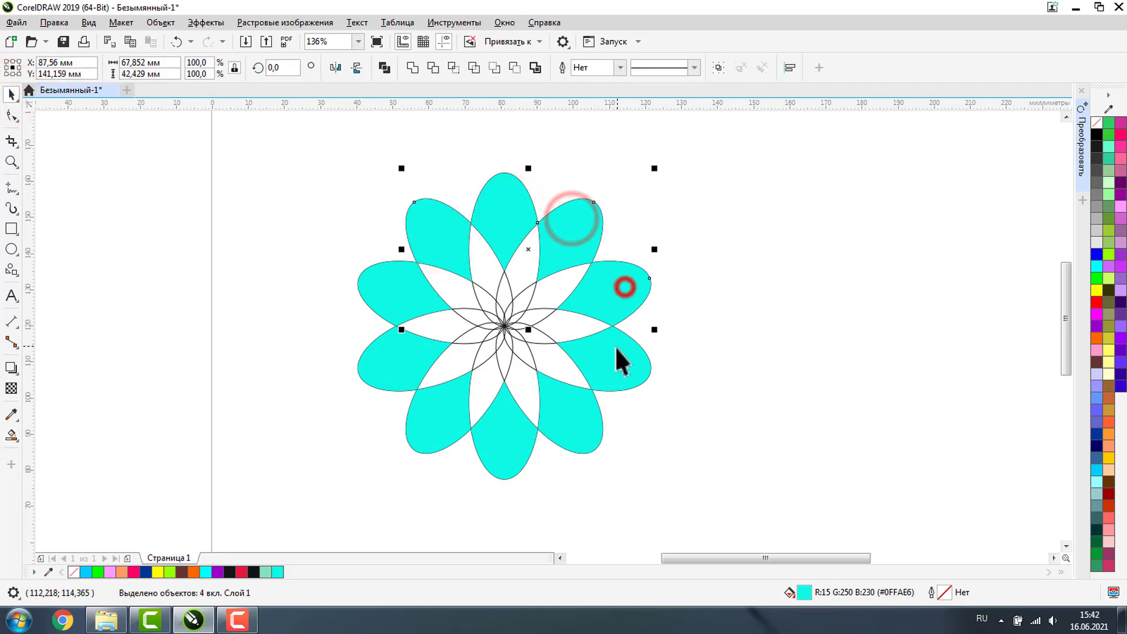
left_click(611, 344, "shift")
left_click(581, 421, "shift")
left_click(497, 459, "shift")
left_click(439, 432, "shift")
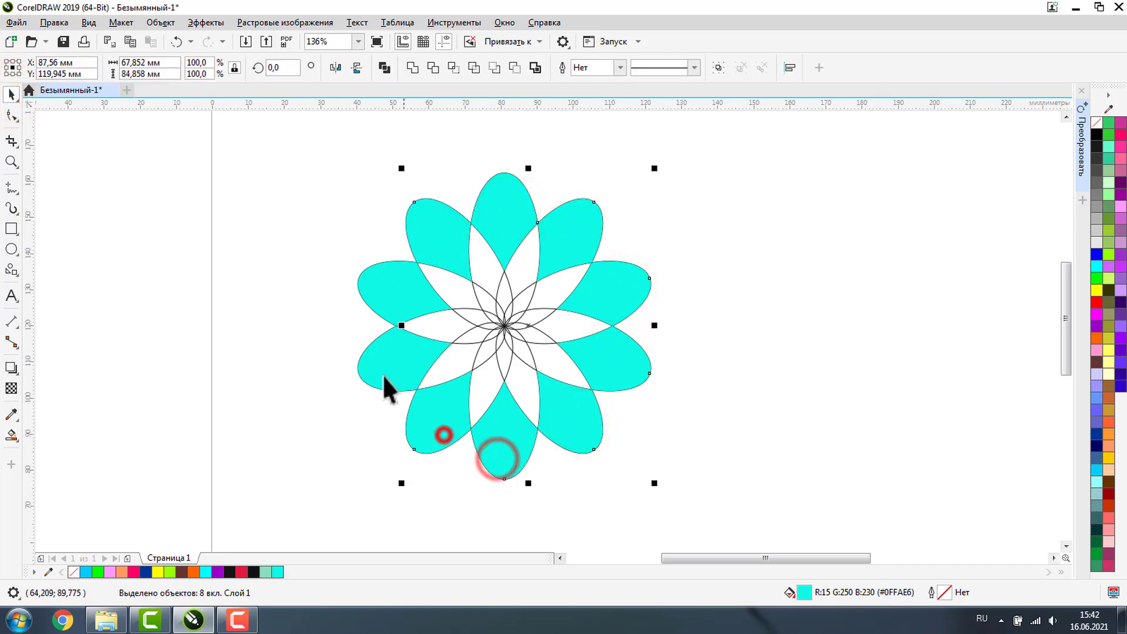
left_click(373, 364, "shift")
left_click(387, 292, "shift")
left_click_drag(432, 237, 798, 237)
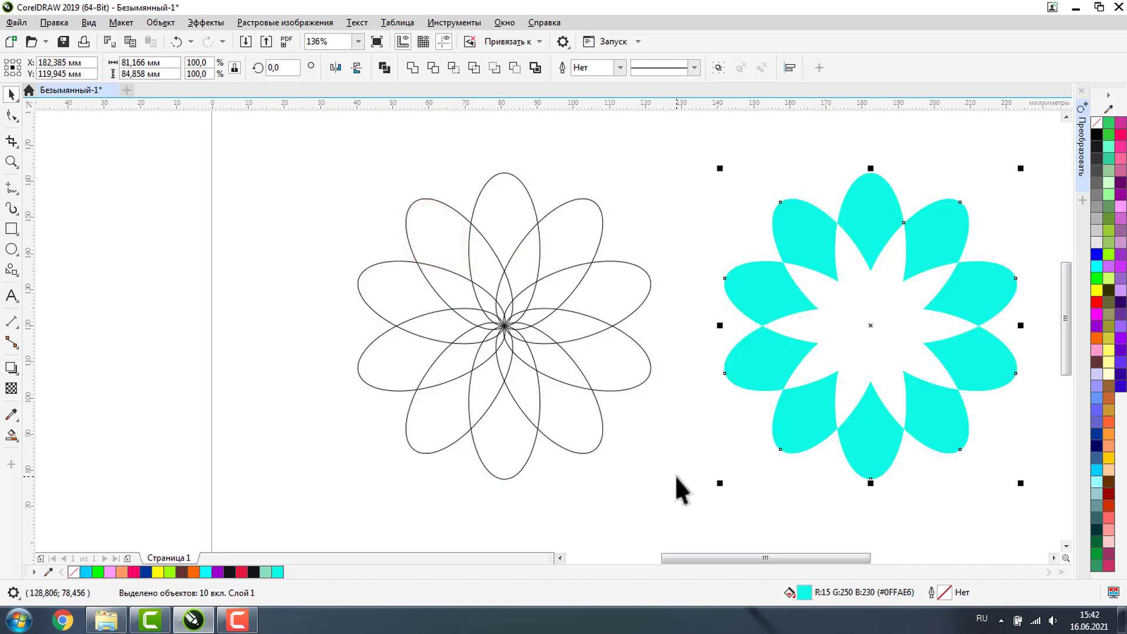
Step: Smart-fill the ten areas where neighbouring petals of the outlined flower overlap with dark teal (R30 G128 B120)
left_click(674, 474)
left_click_drag(340, 178, 704, 526)
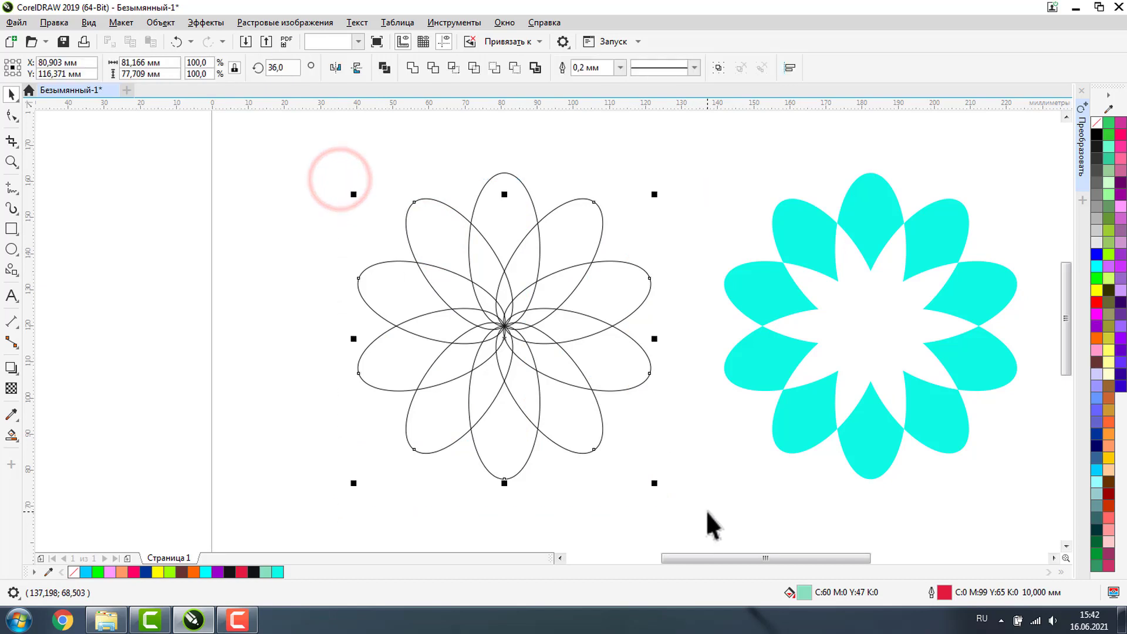
left_click_drag(322, 157, 696, 507)
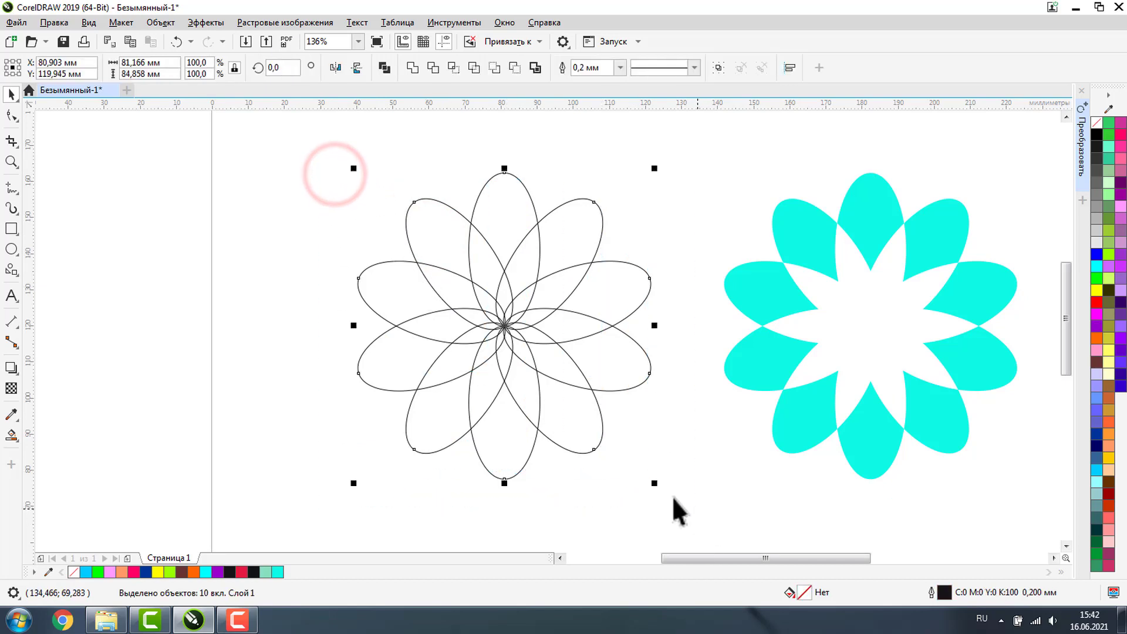
left_click(13, 435)
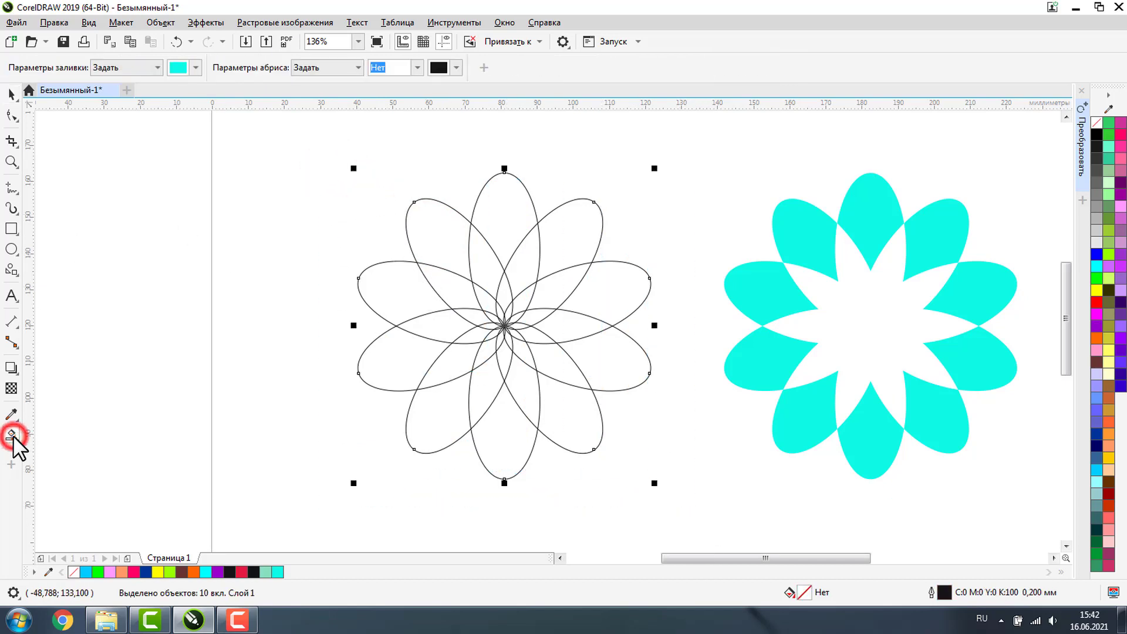
left_click(13, 436)
left_click(75, 451)
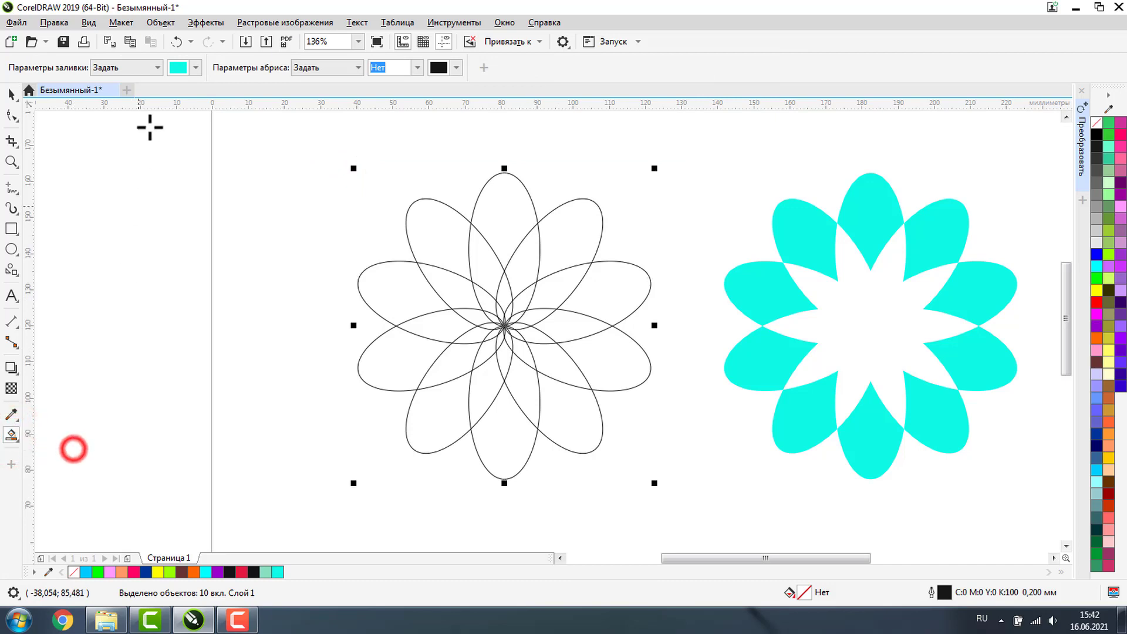
left_click(195, 67)
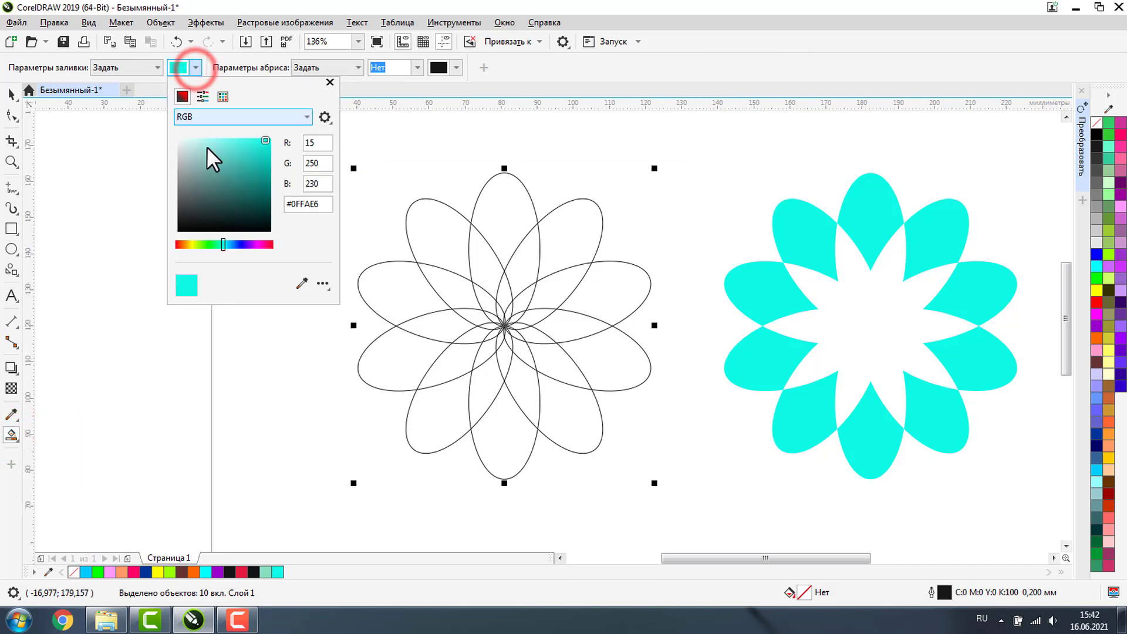
left_click(249, 185)
left_click(453, 292)
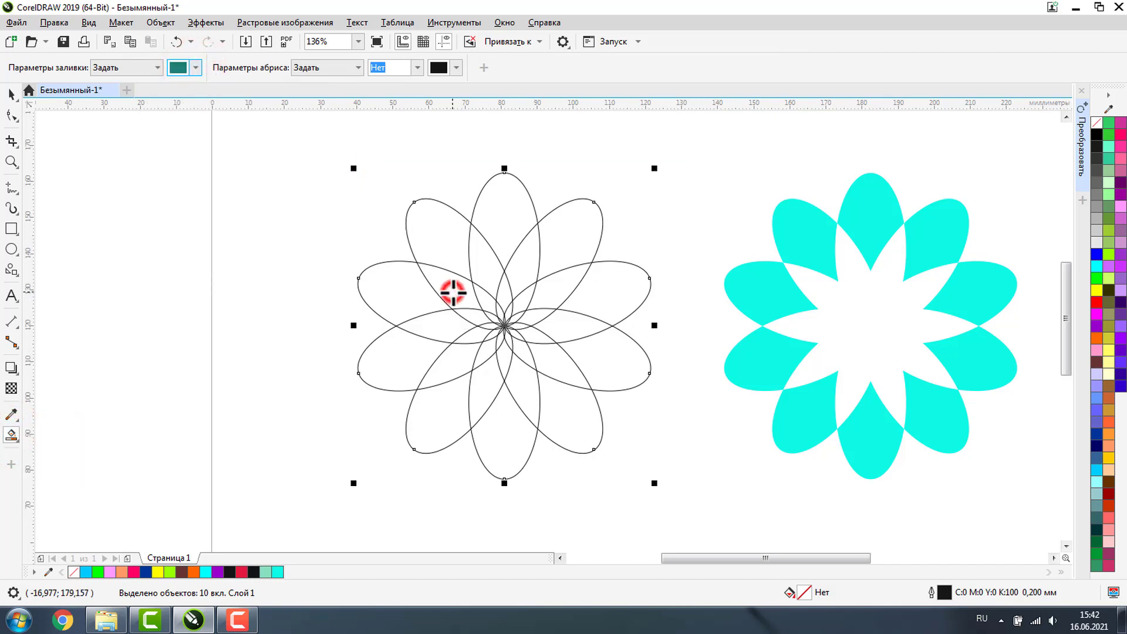
left_click(453, 292)
left_click(477, 261)
left_click(521, 268)
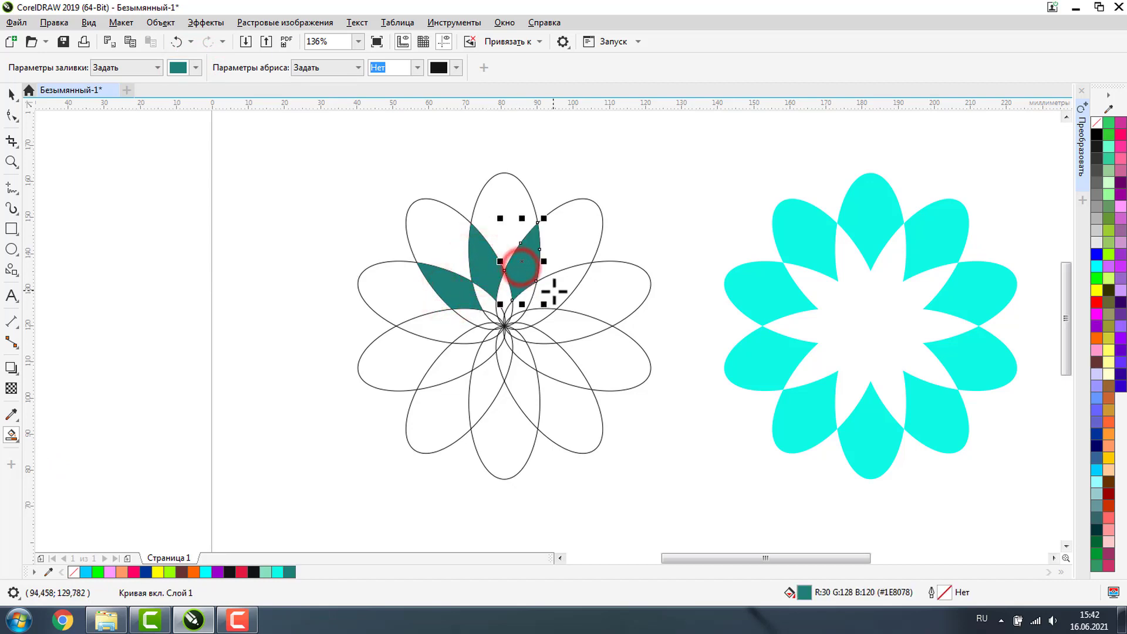
left_click(549, 292)
left_click(555, 326)
left_click(550, 369)
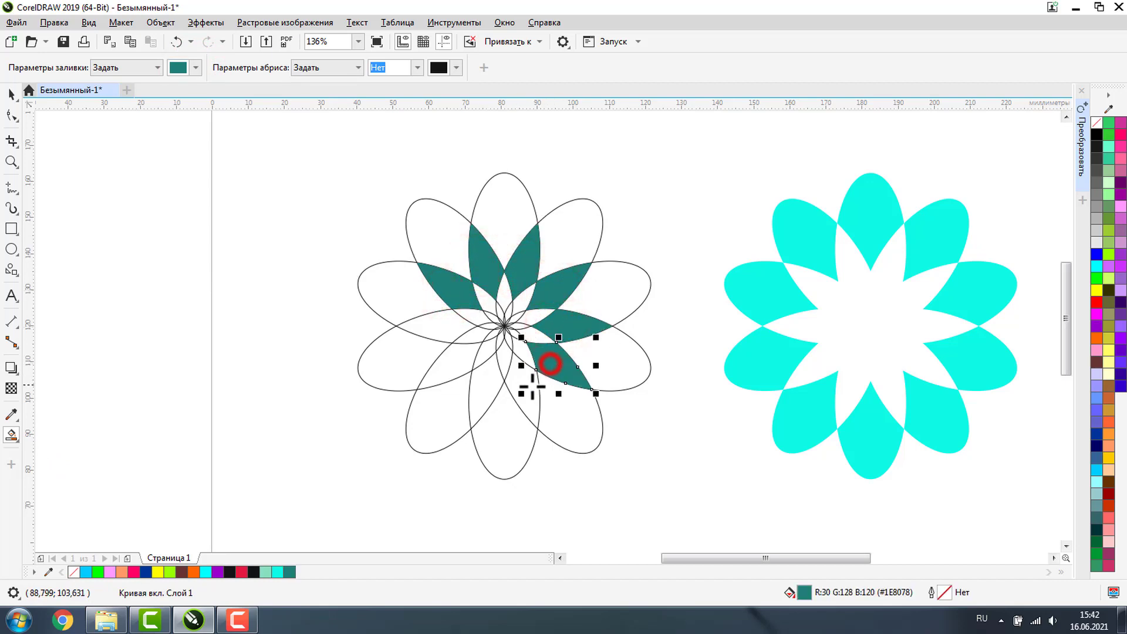
left_click(522, 391)
left_click(481, 392)
left_click(456, 368)
left_click(448, 325)
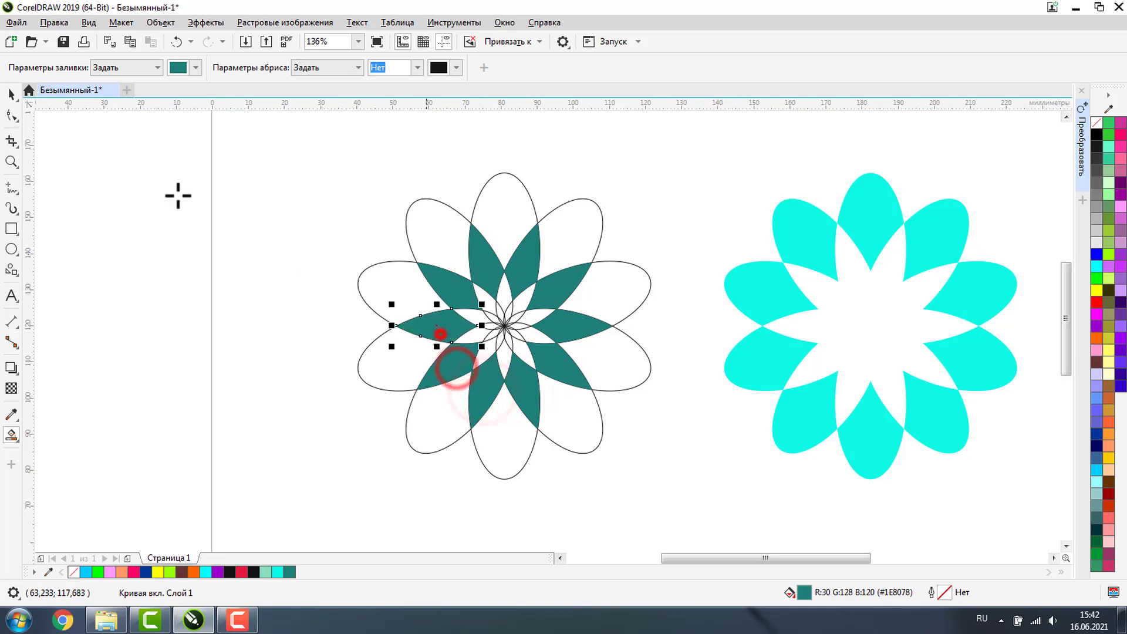
Step: Select all ten dark teal pieces and move them together about 83 mm to the left, clear of the outlined flower
left_click(11, 93)
left_click(452, 282)
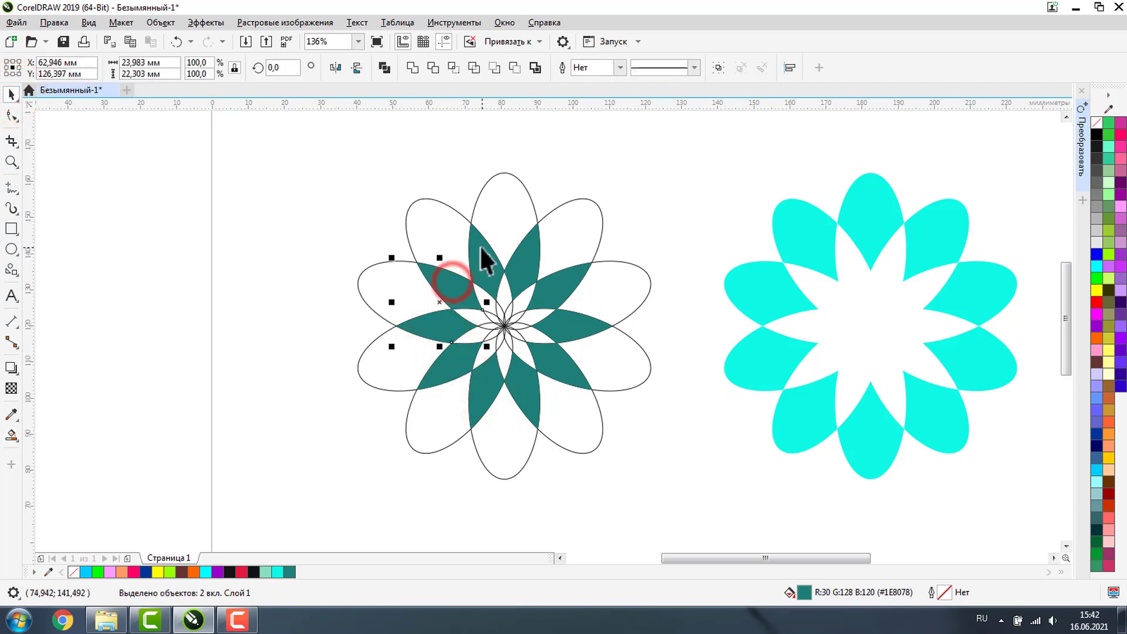
left_click(478, 245, "shift")
left_click(520, 254, "shift")
left_click(556, 280, "shift")
left_click(569, 323, "shift")
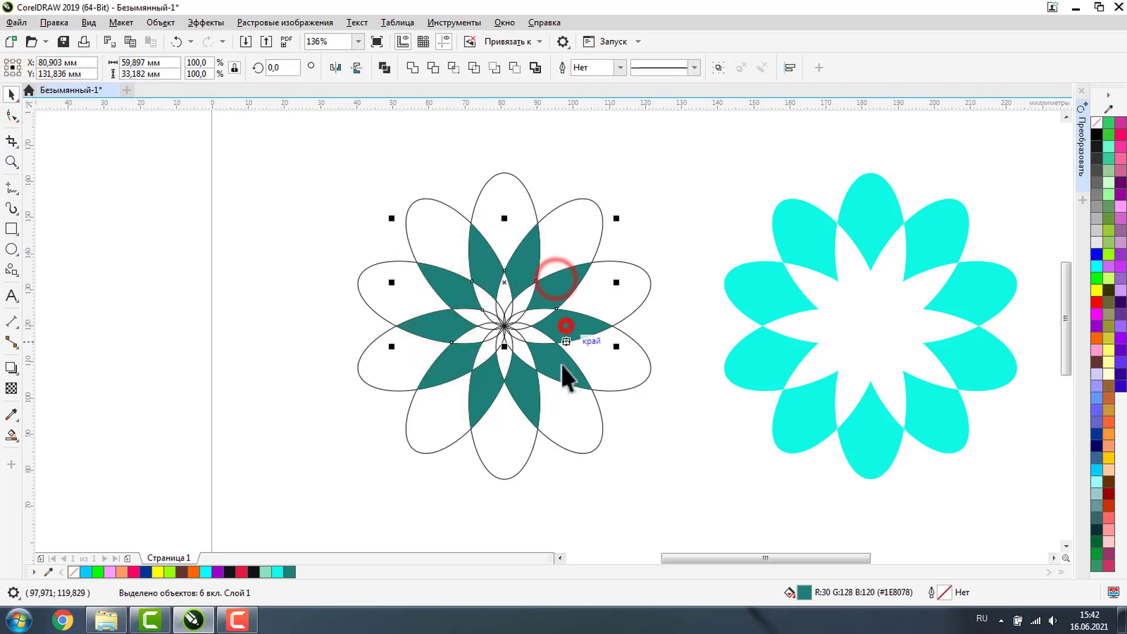
left_click(558, 373, "shift")
left_click(532, 389, "shift")
left_click(492, 394, "shift")
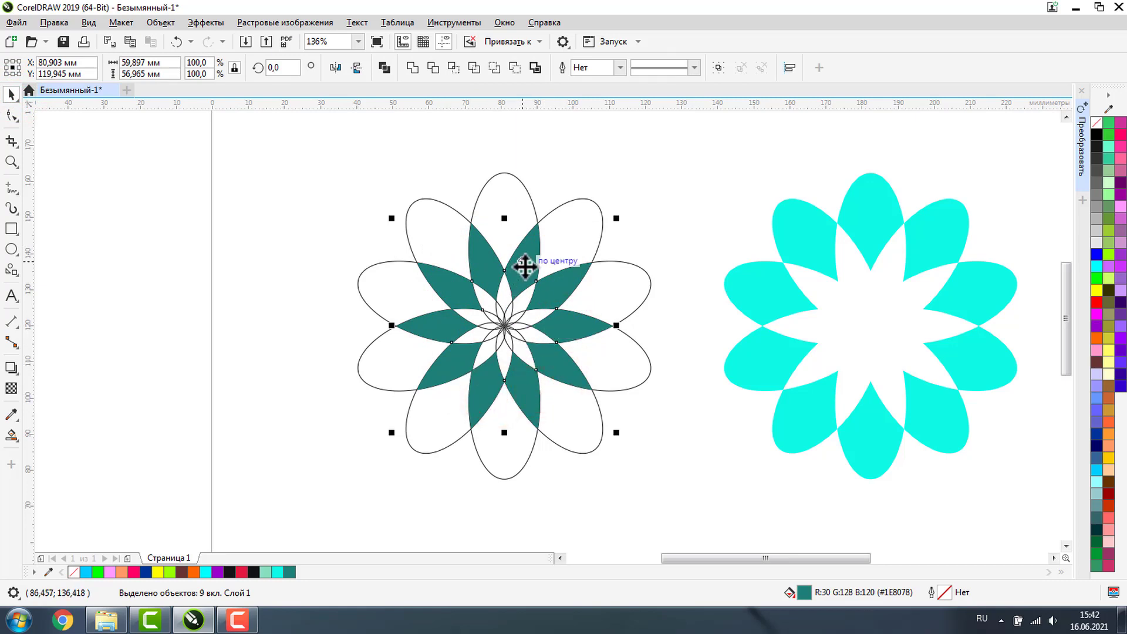
left_click_drag(524, 267, 270, 282)
key("ctrl+z")
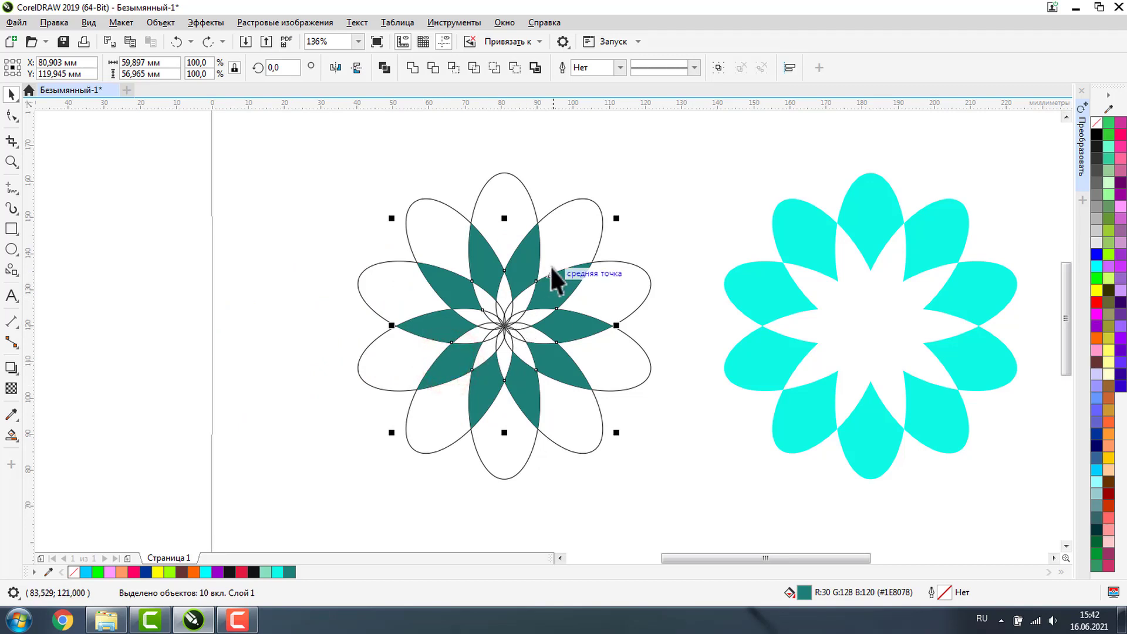
left_click_drag(531, 260, 230, 270)
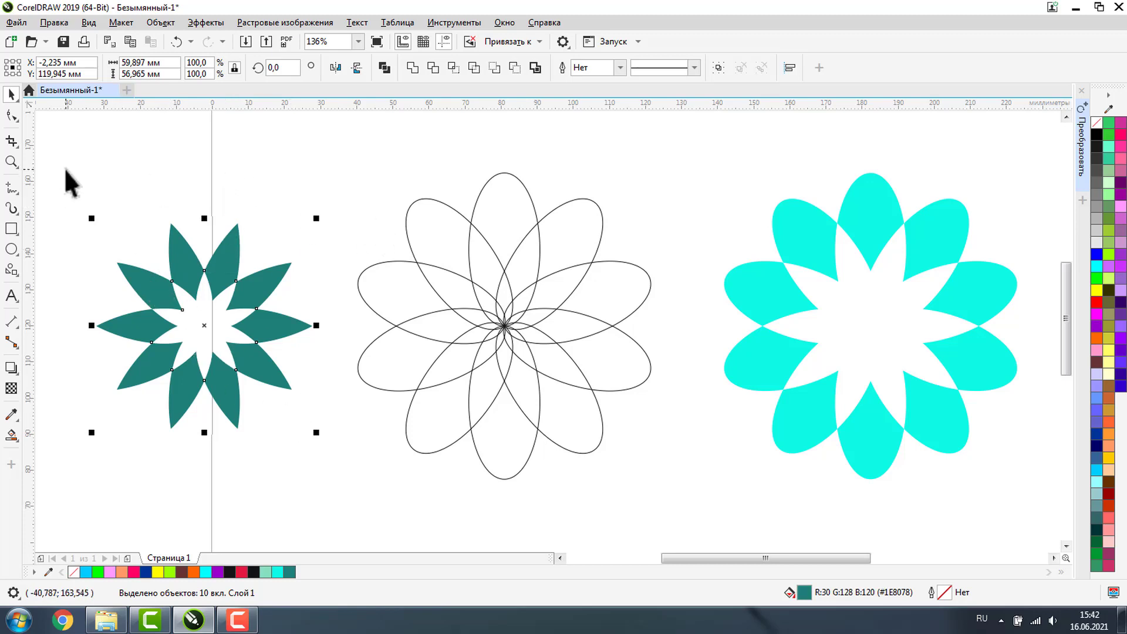
Step: Group the ten dark teal pieces, and group the ten turquoise pieces separately
left_click_drag(65, 169, 338, 476)
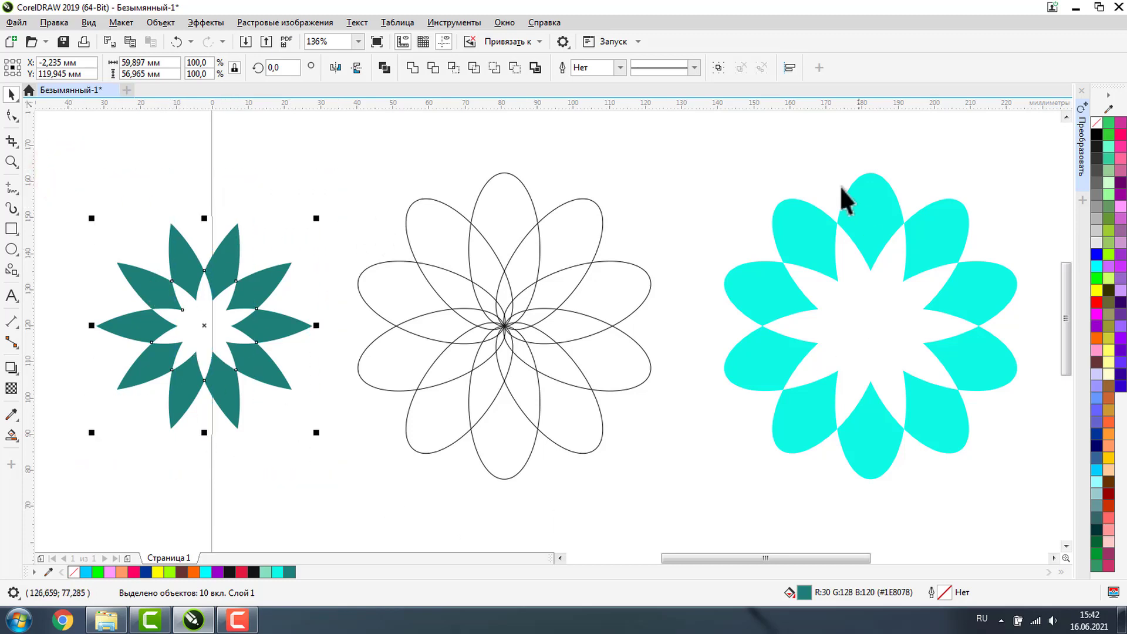
left_click(718, 68)
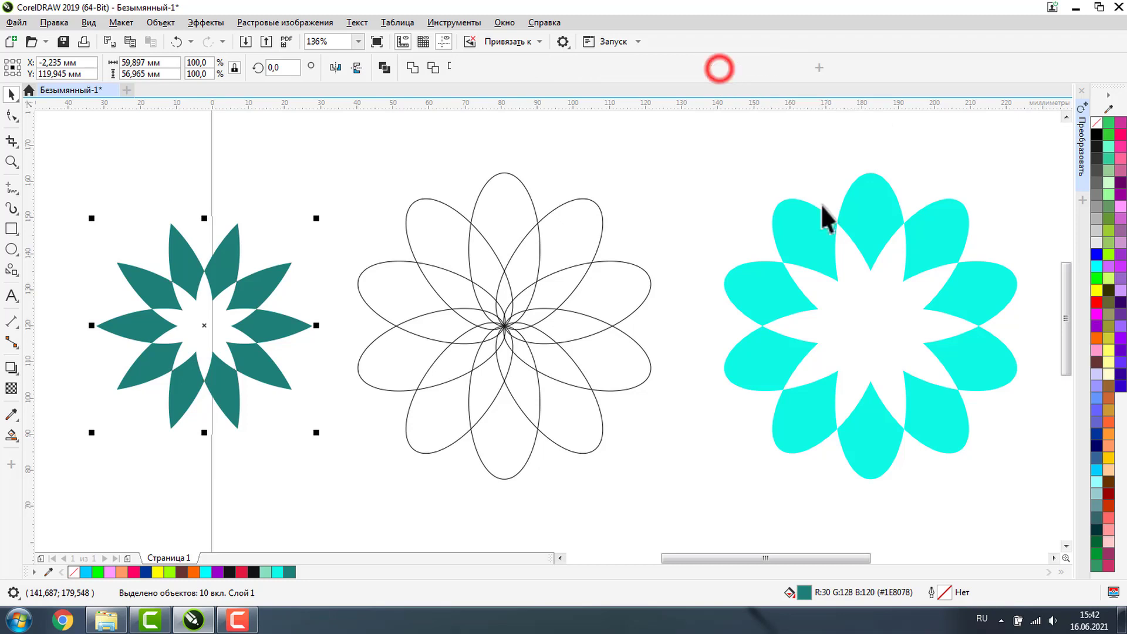
left_click_drag(706, 138, 1027, 501)
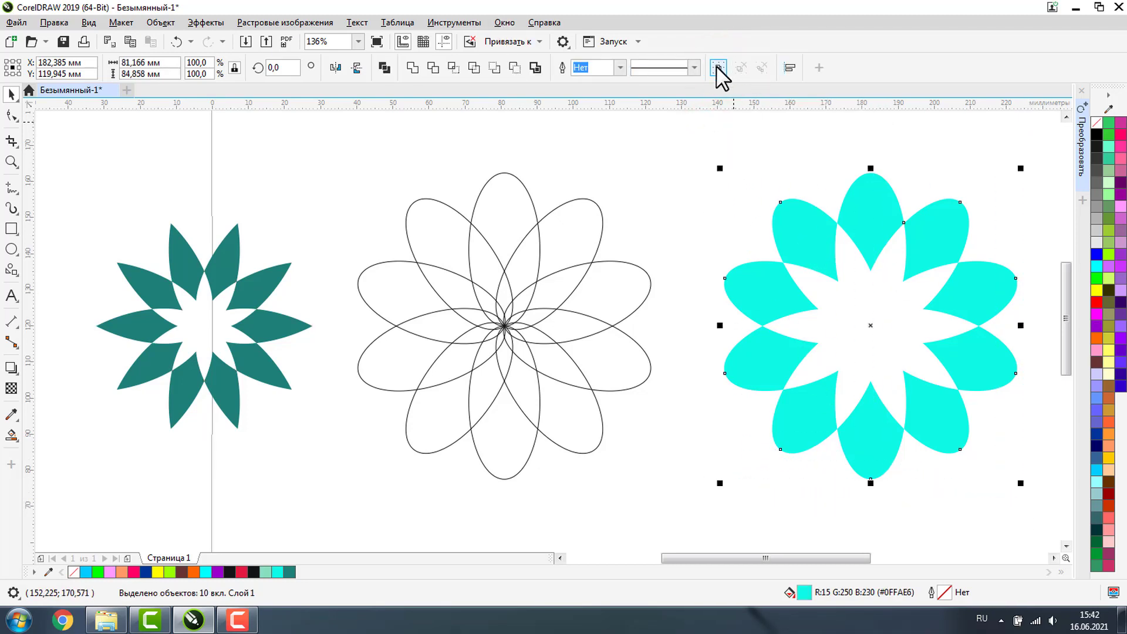
left_click(719, 67)
Step: Delete the outlined flower and move the teal group about 56 mm right and the turquoise group about 50 mm left
left_click_drag(334, 148, 711, 493)
key("Delete")
left_click_drag(216, 280, 418, 281)
left_click_drag(848, 203, 668, 204)
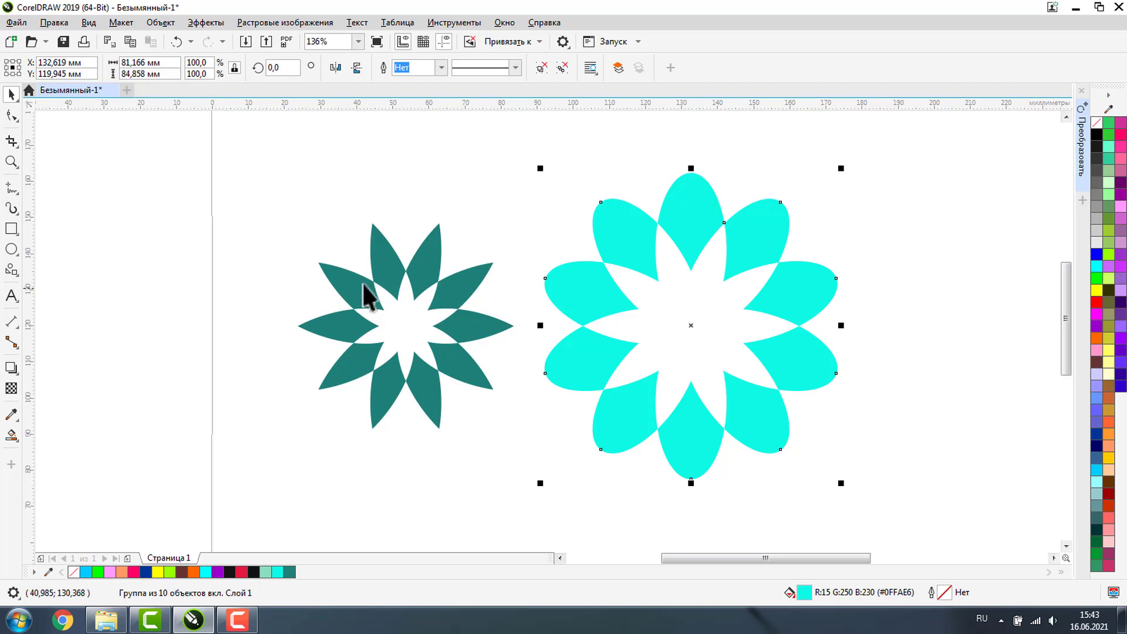
Step: Draw a circle about 13 mm across left of the teal group, fill it yellow and remove its outline
left_click(412, 259)
left_click(11, 249)
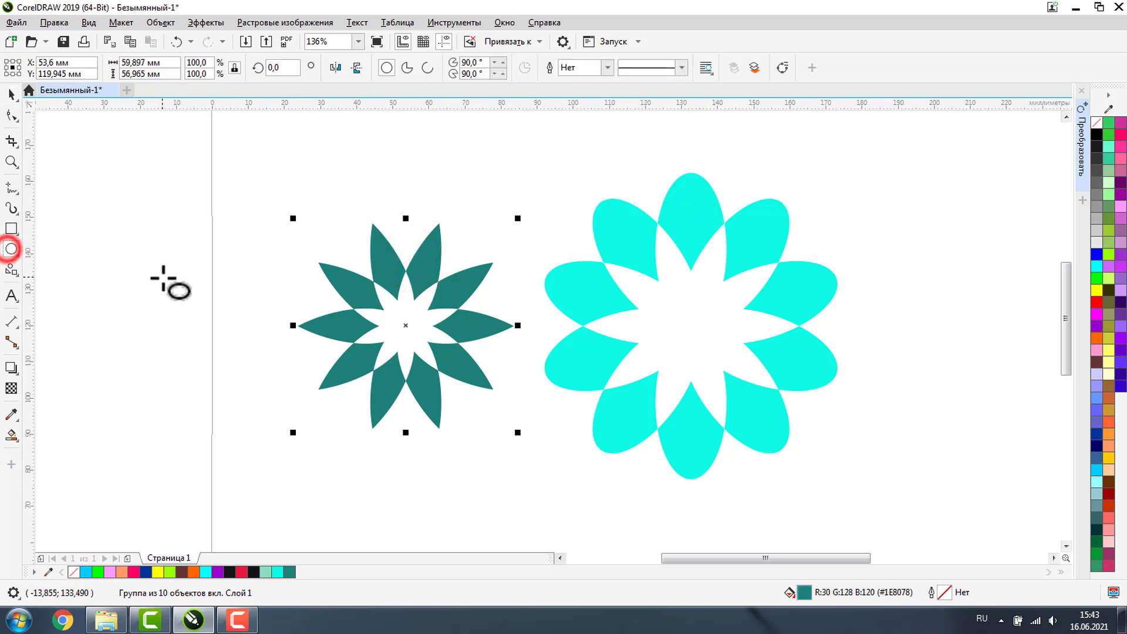
mouse_move(163, 279)
left_mouse_down()
mouse_move(252, 363)
mouse_move(213, 317)
mouse_move(228, 344)
left_mouse_up()
left_click(1091, 333)
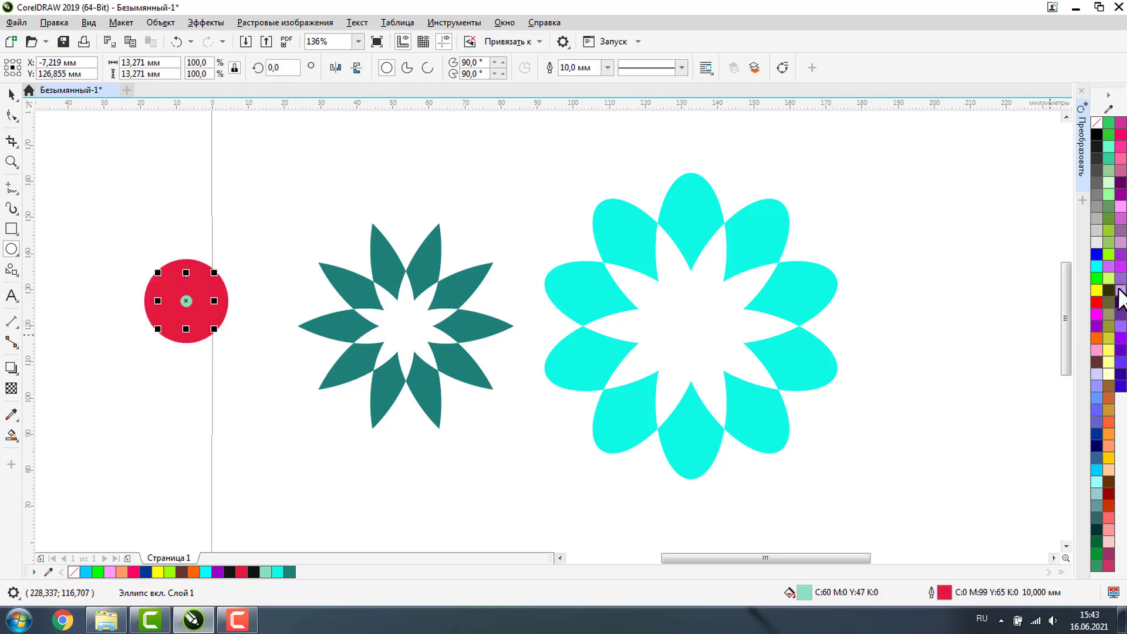
left_click(1096, 289)
right_click(1097, 122)
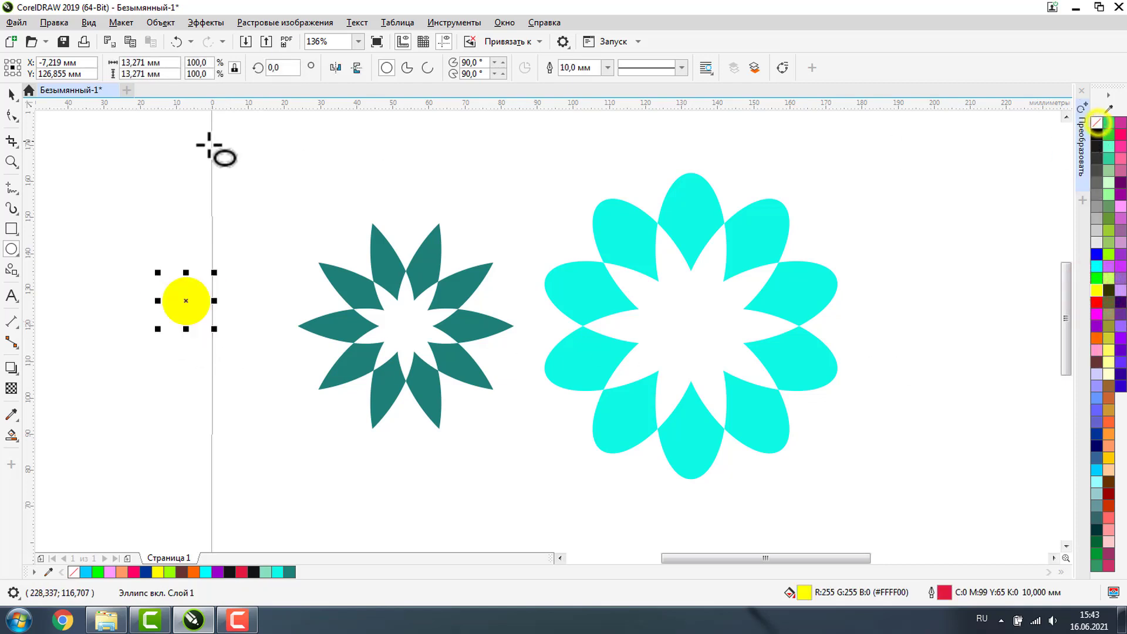
left_click(300, 203)
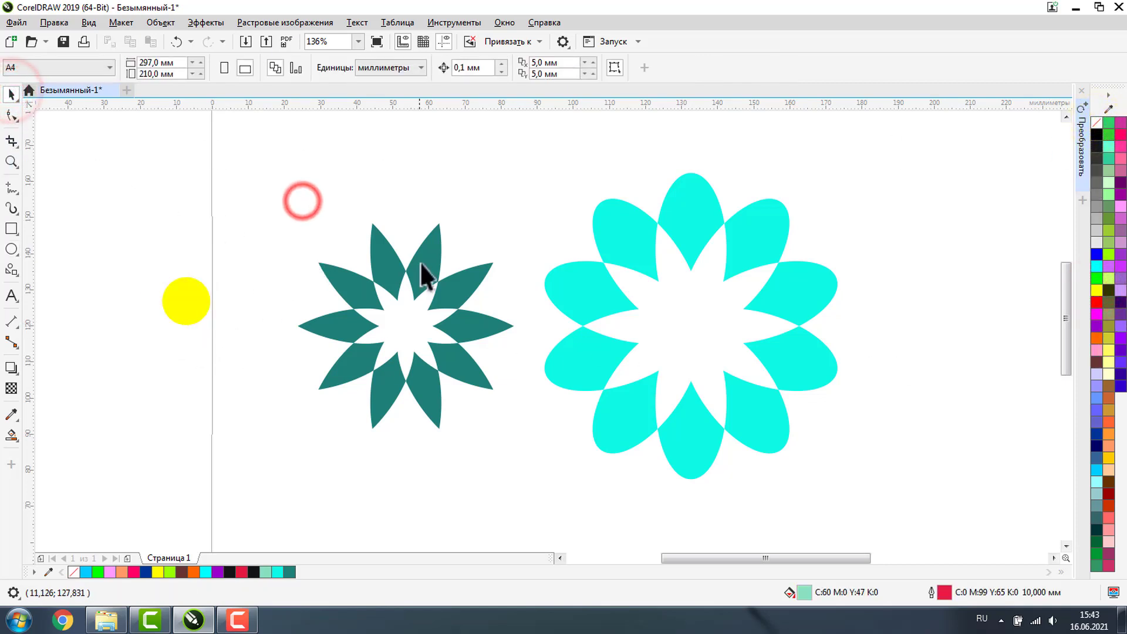
Step: Make a copy of the yellow circle about 3 mm across, fill it dark teal and centre it on the yellow circle
left_click(385, 259)
left_click(713, 223)
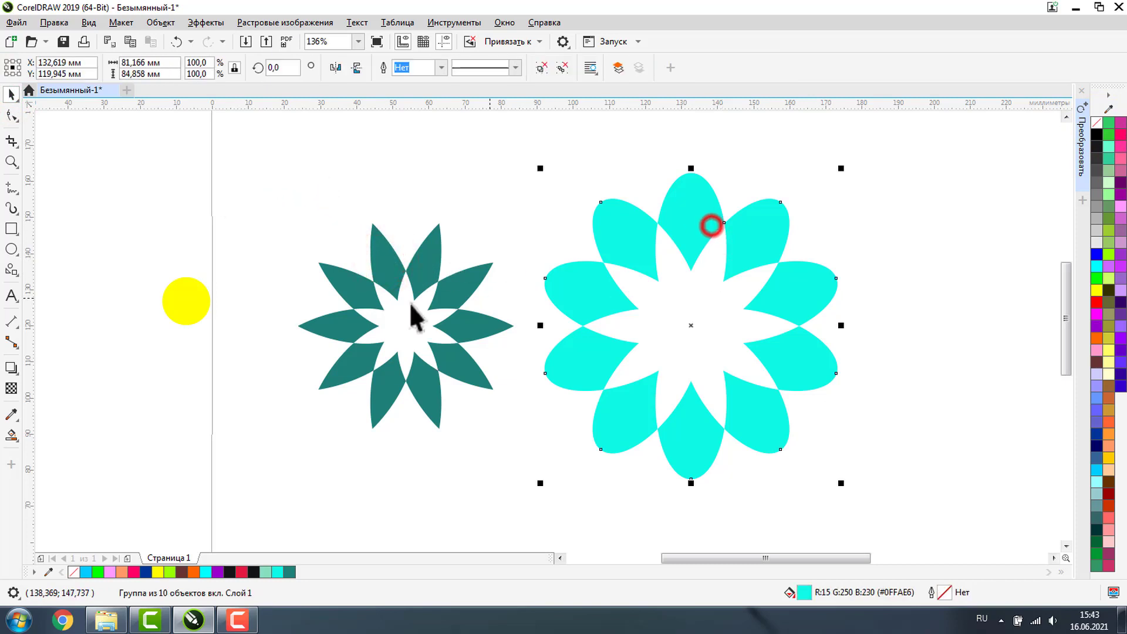
left_click(186, 303)
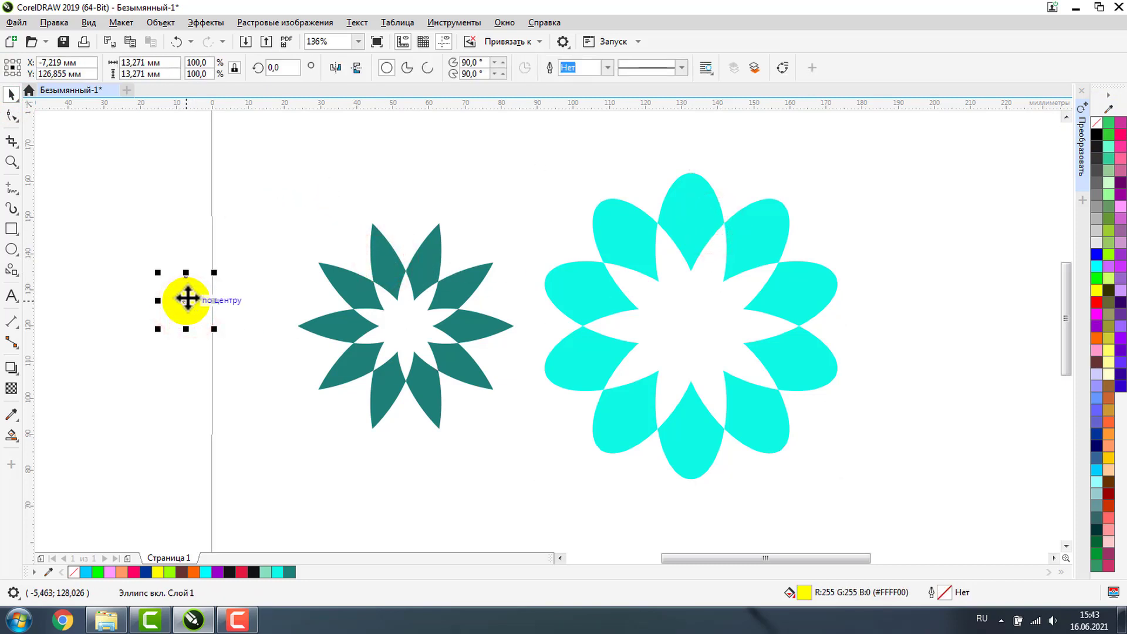
left_click_drag(188, 298, 243, 315)
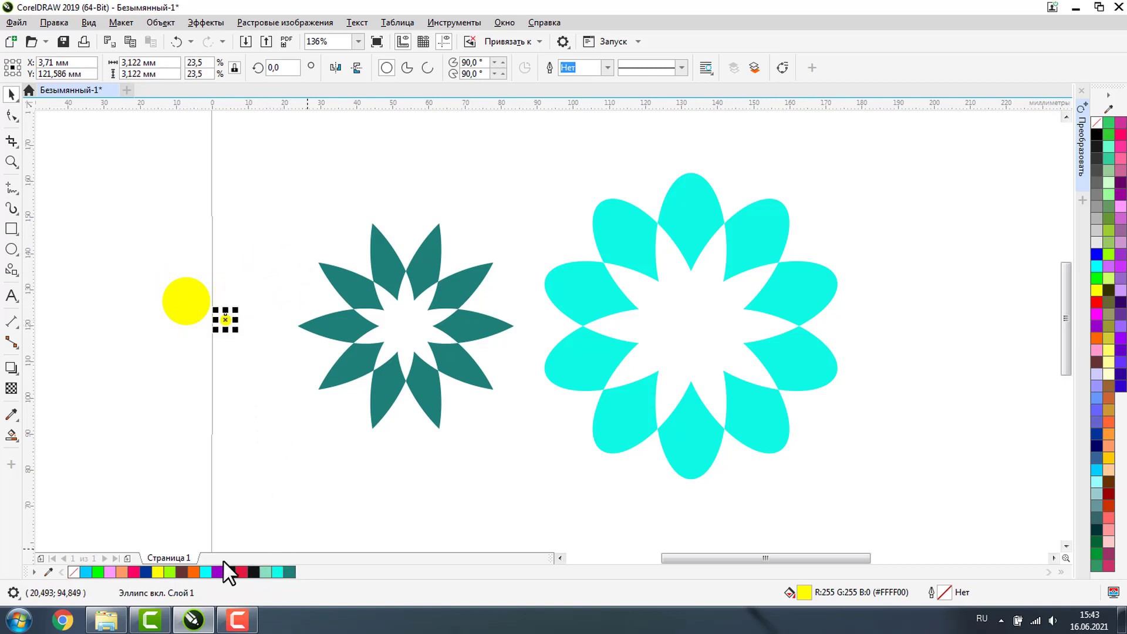
left_click(290, 572)
left_click(293, 224)
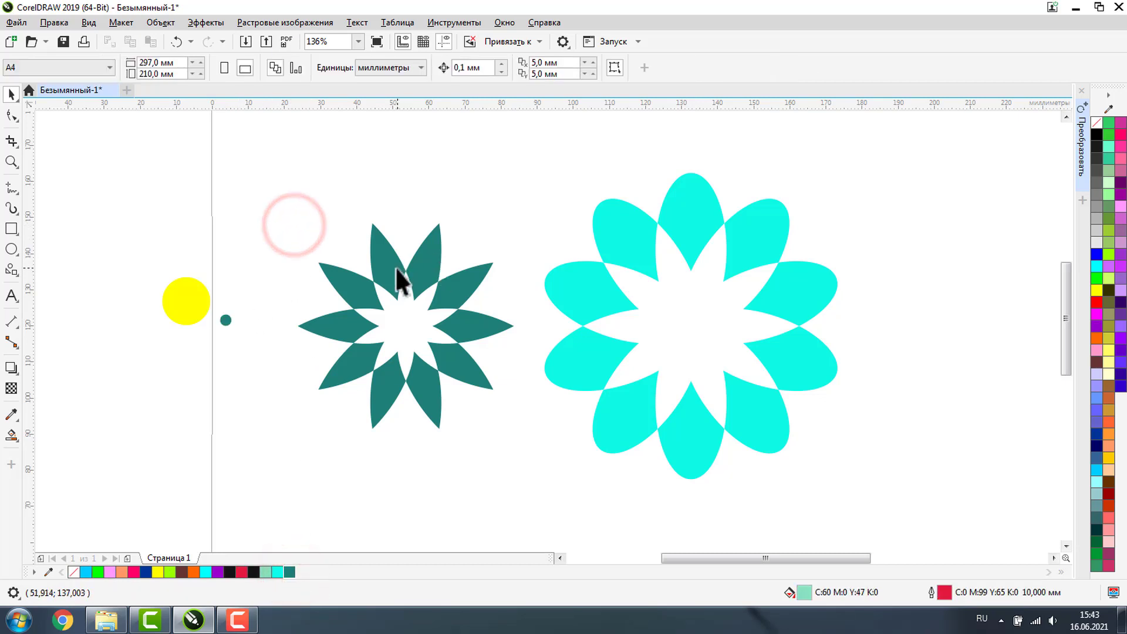
left_click_drag(226, 320, 186, 300)
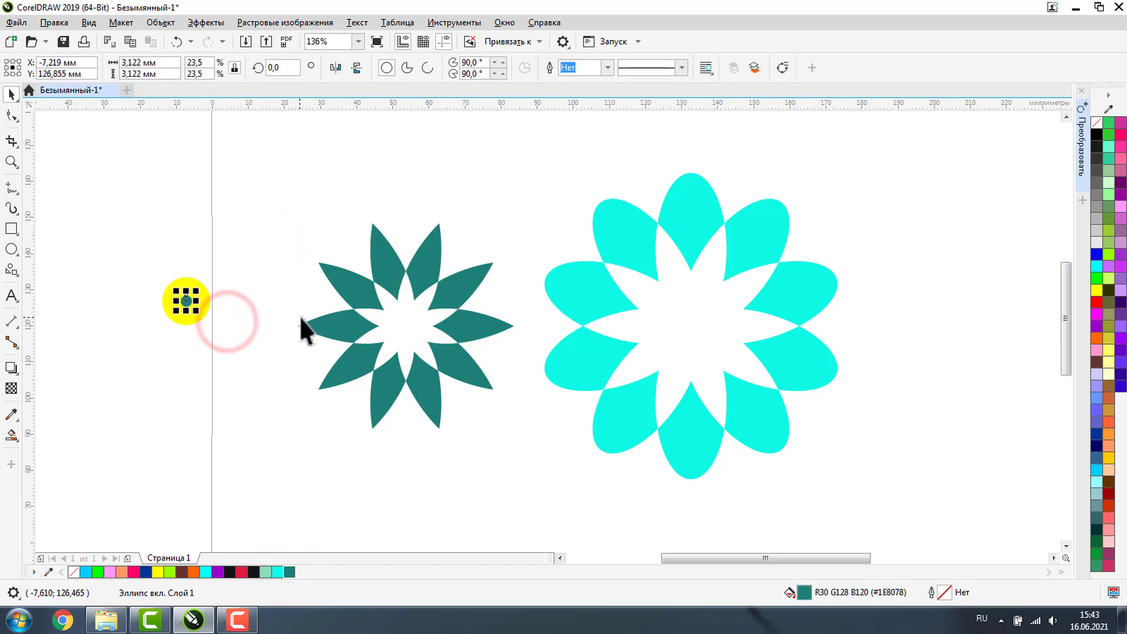
Step: Align both petal groups and both circles to each other by their horizontal and vertical centres
left_click(399, 276)
left_click(678, 242)
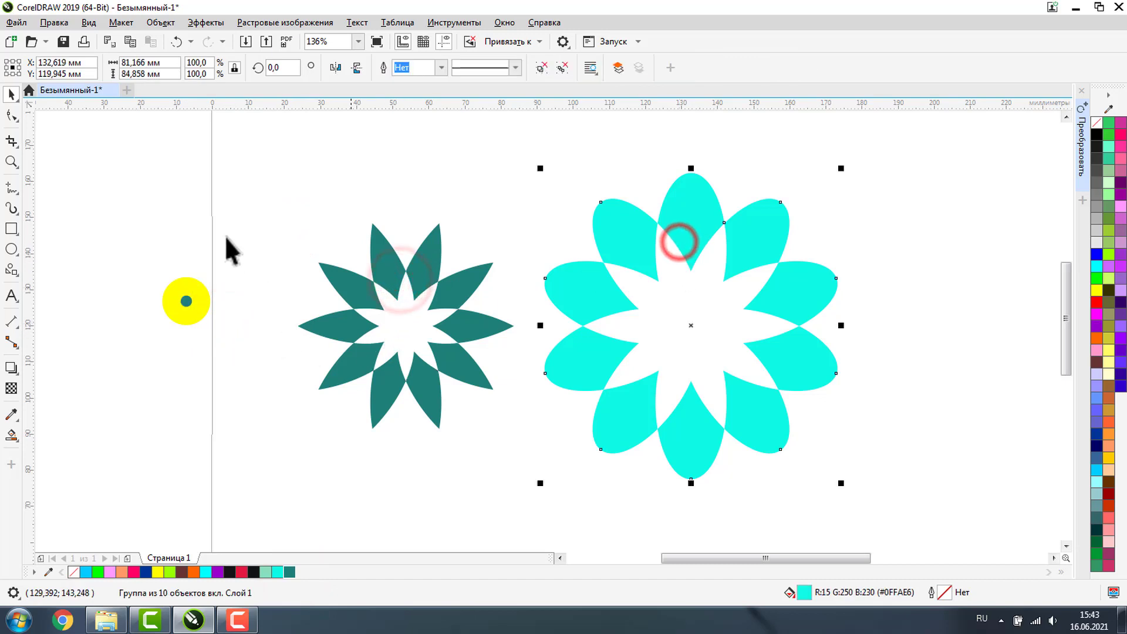
left_click_drag(104, 131, 918, 513)
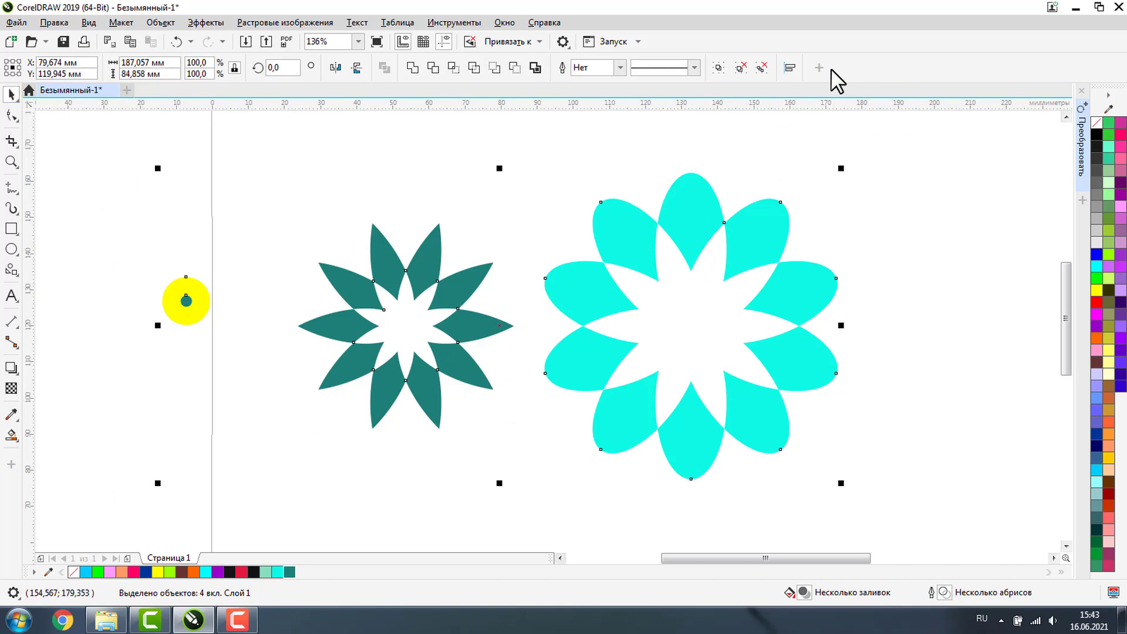
left_click(792, 68)
left_click(910, 124)
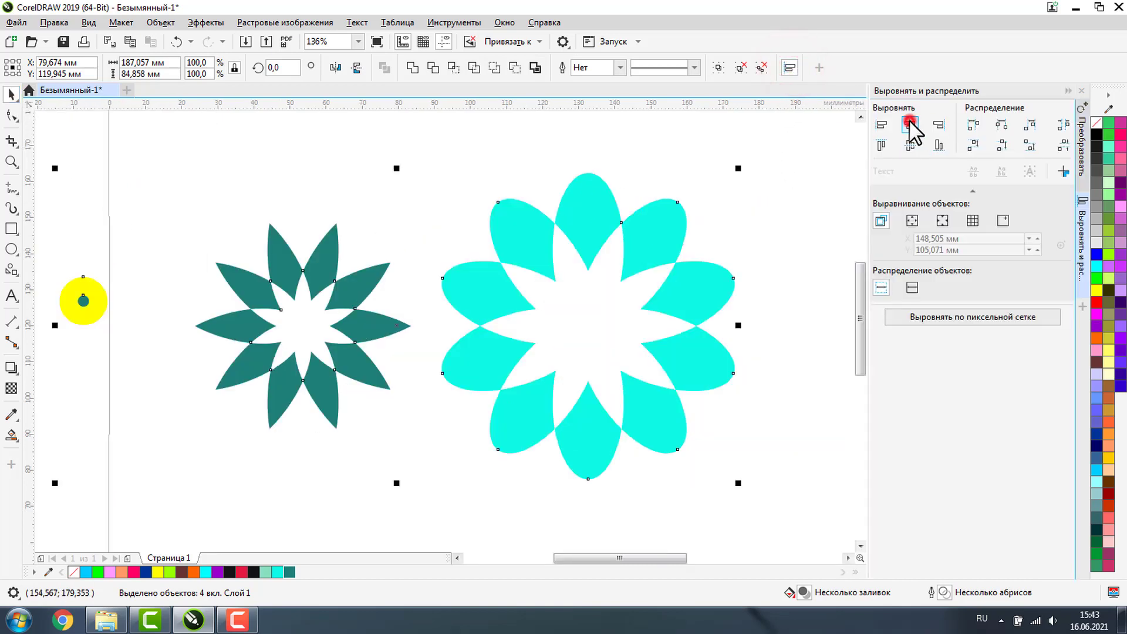
left_click(910, 145)
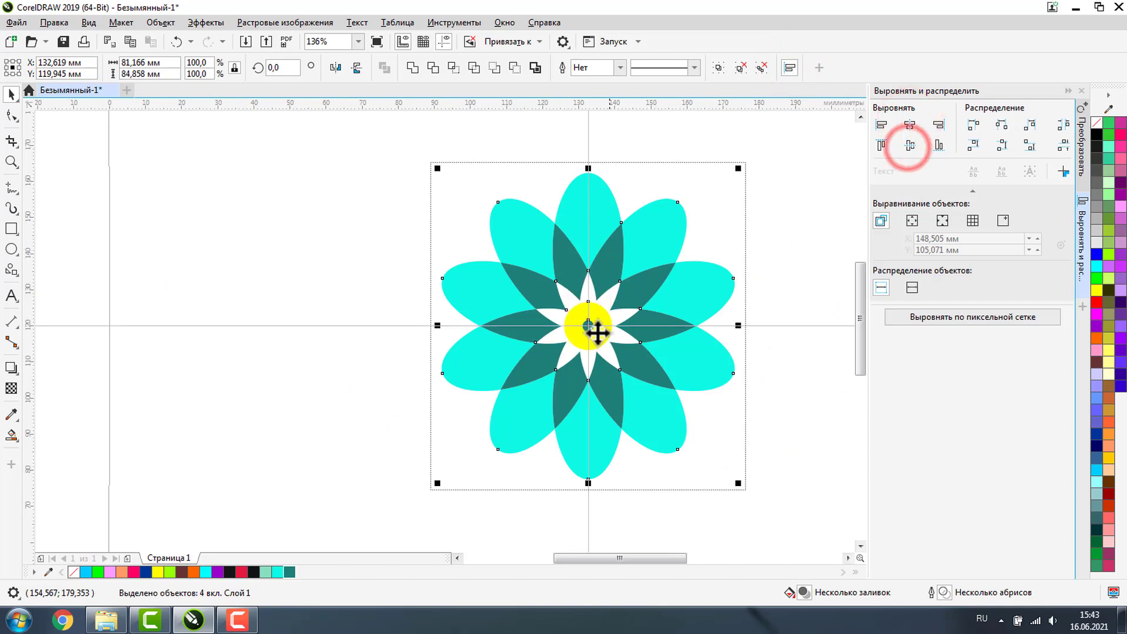
Step: Copy the flower about 103 mm to the left and group the four objects of each flower separately
left_click_drag(621, 265, 253, 261)
left_click(51, 134)
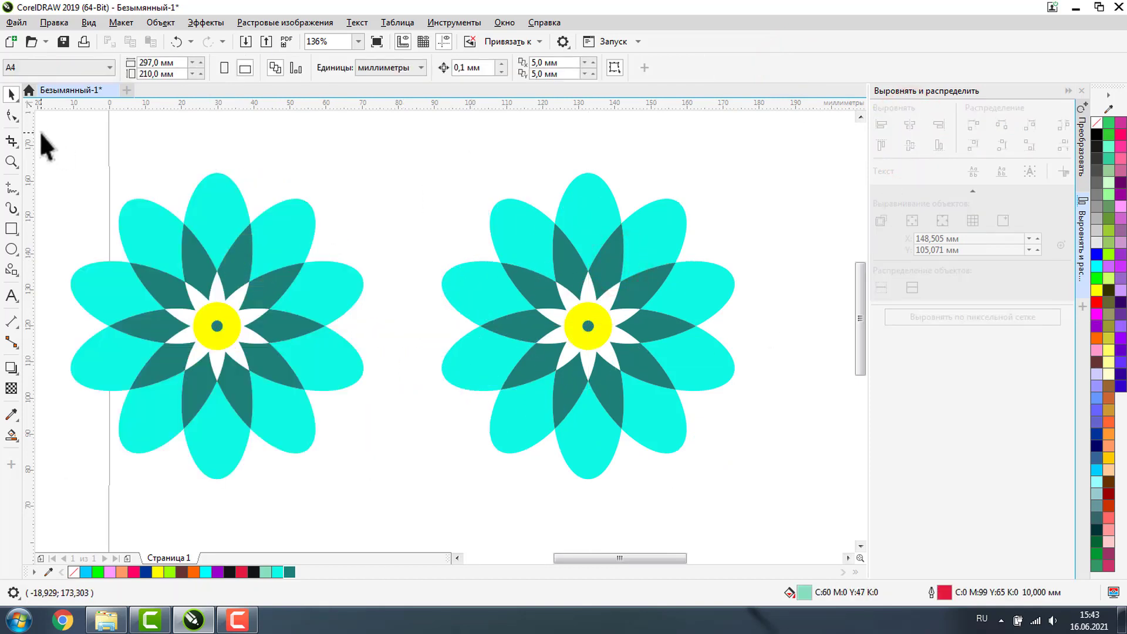
left_click_drag(40, 131, 413, 509)
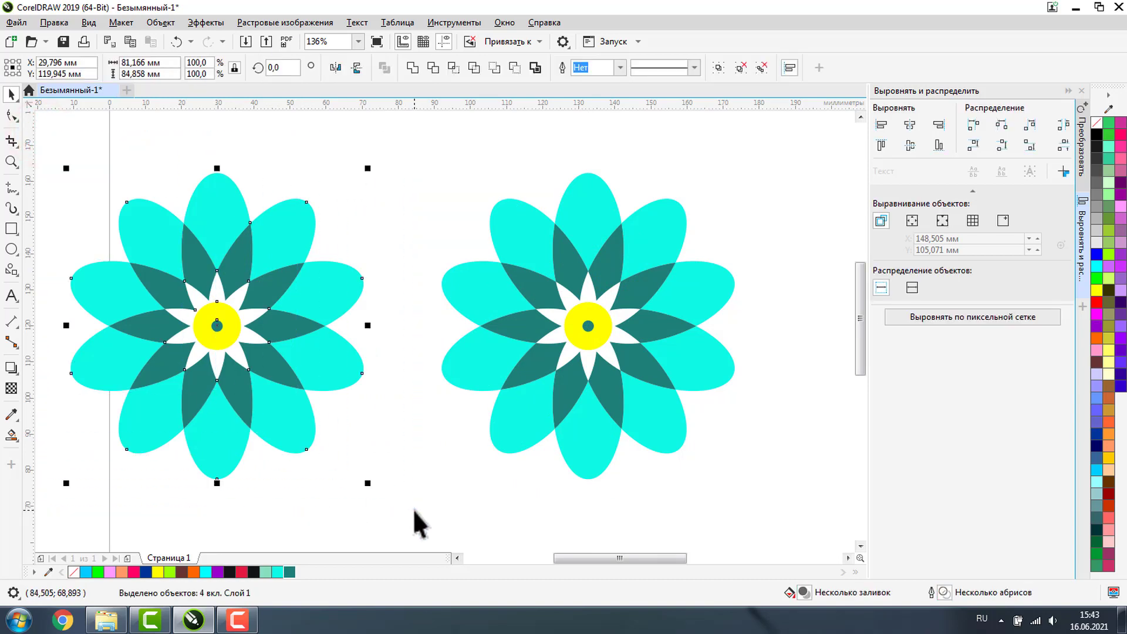
left_click(718, 67)
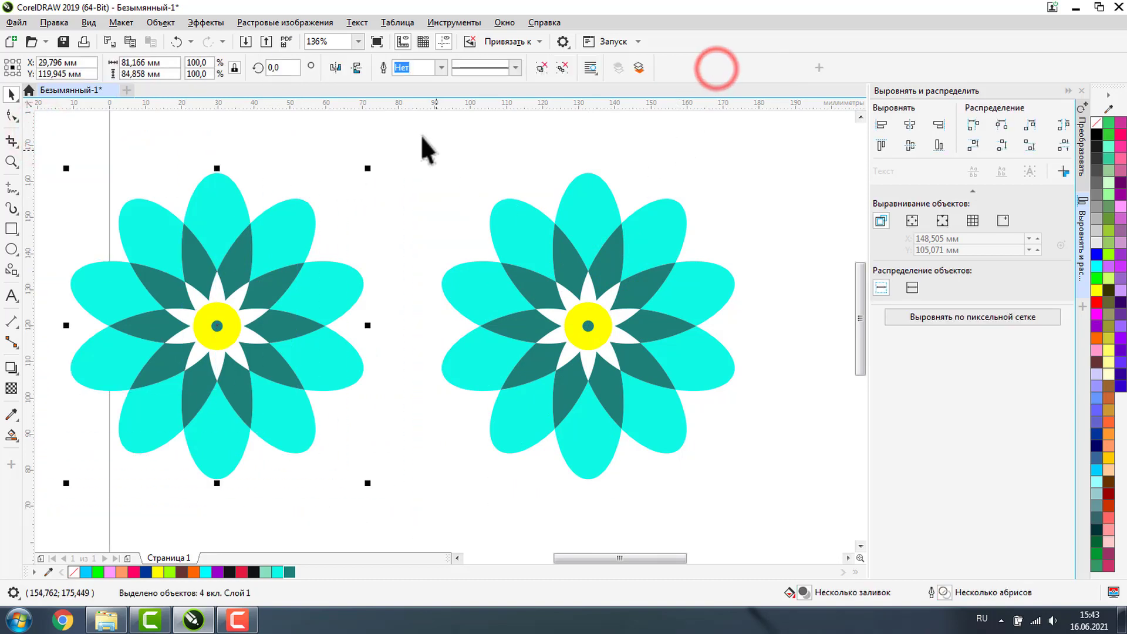
left_click_drag(409, 130, 830, 499)
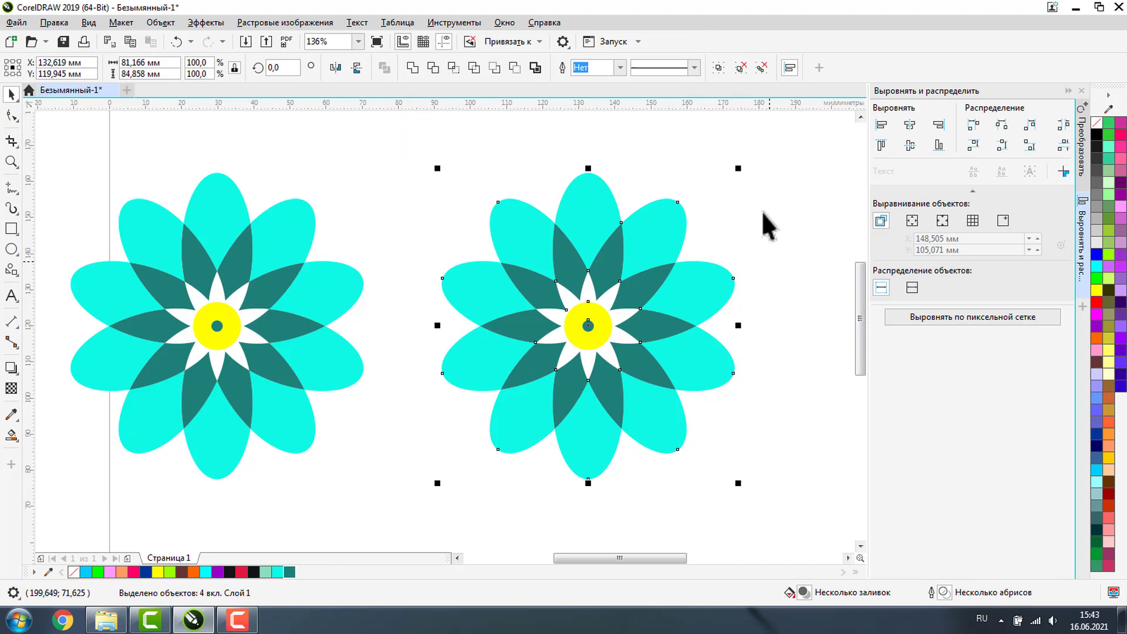
left_click(718, 68)
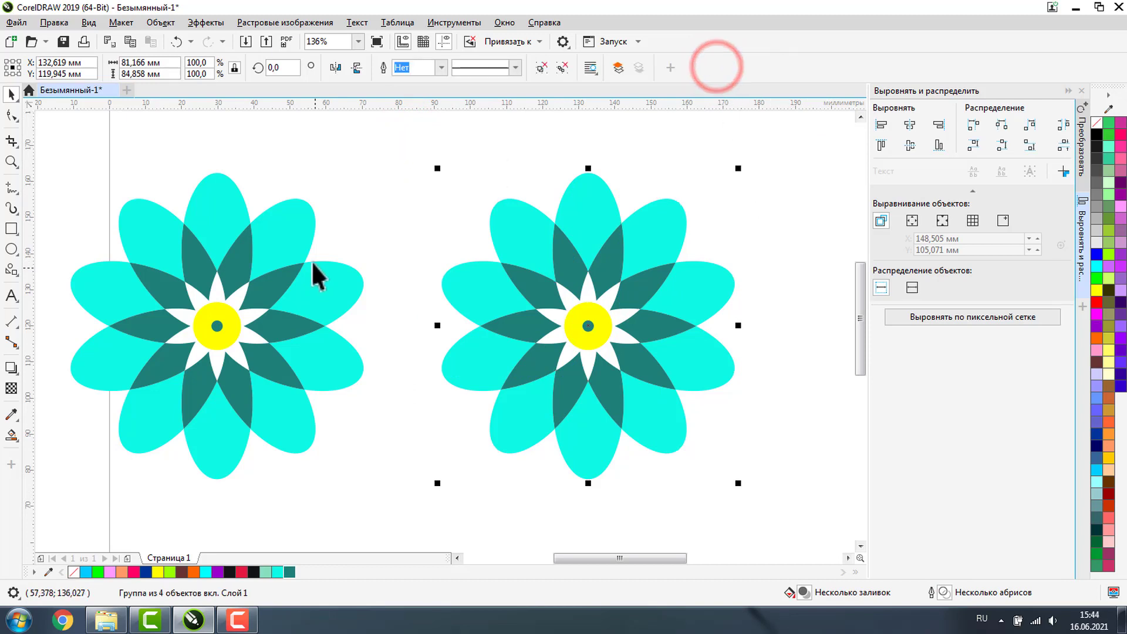
left_click(305, 155)
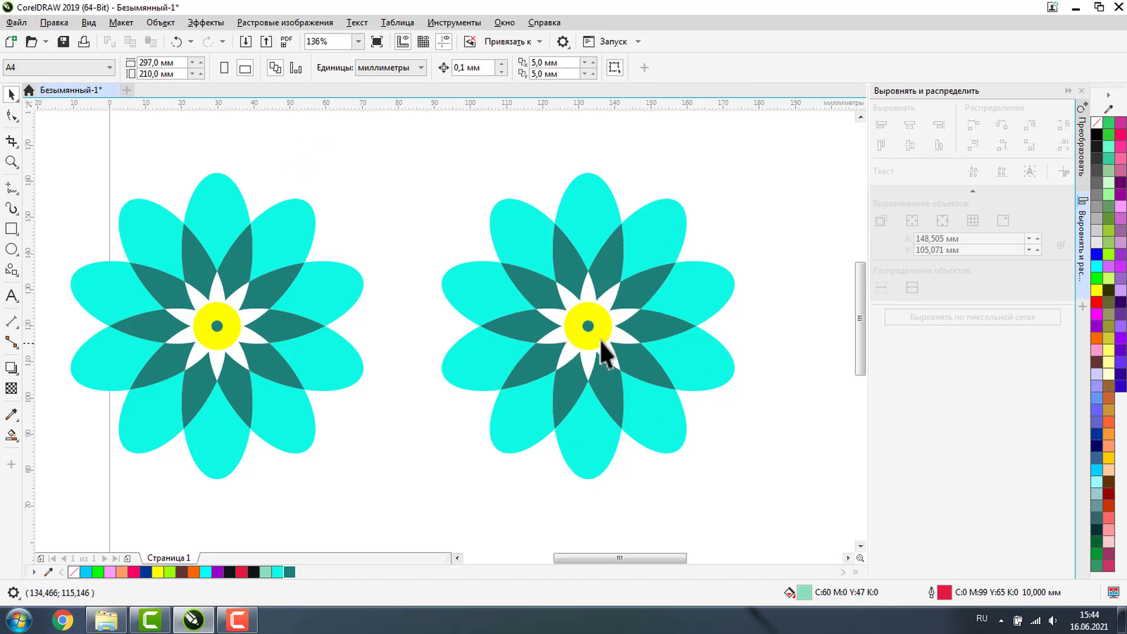
Step: Ungroup the right flower by one level and move its small teal circle and yellow circle off the petals
left_click(588, 324)
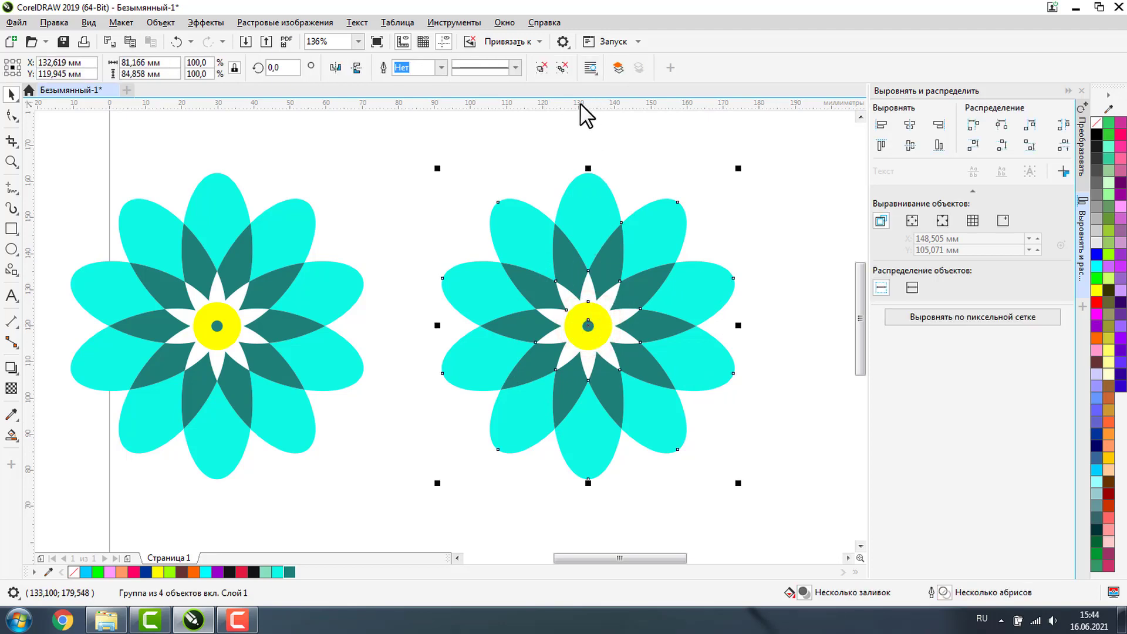
left_click(541, 67)
left_click(364, 178)
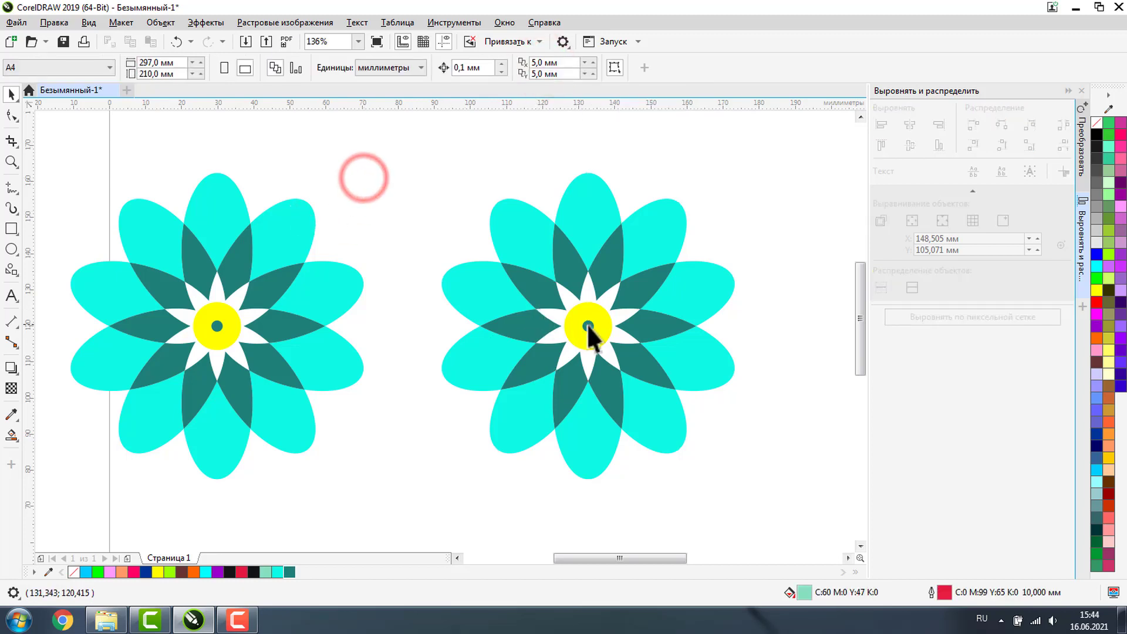
left_click(588, 325)
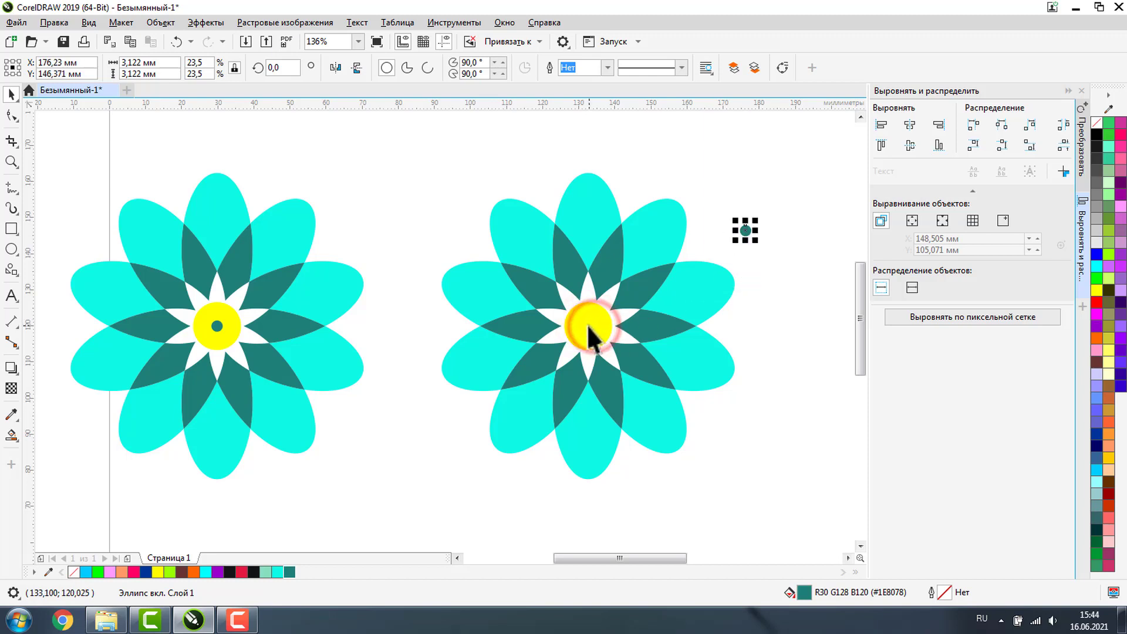
left_click_drag(581, 326, 813, 338)
left_click(644, 288)
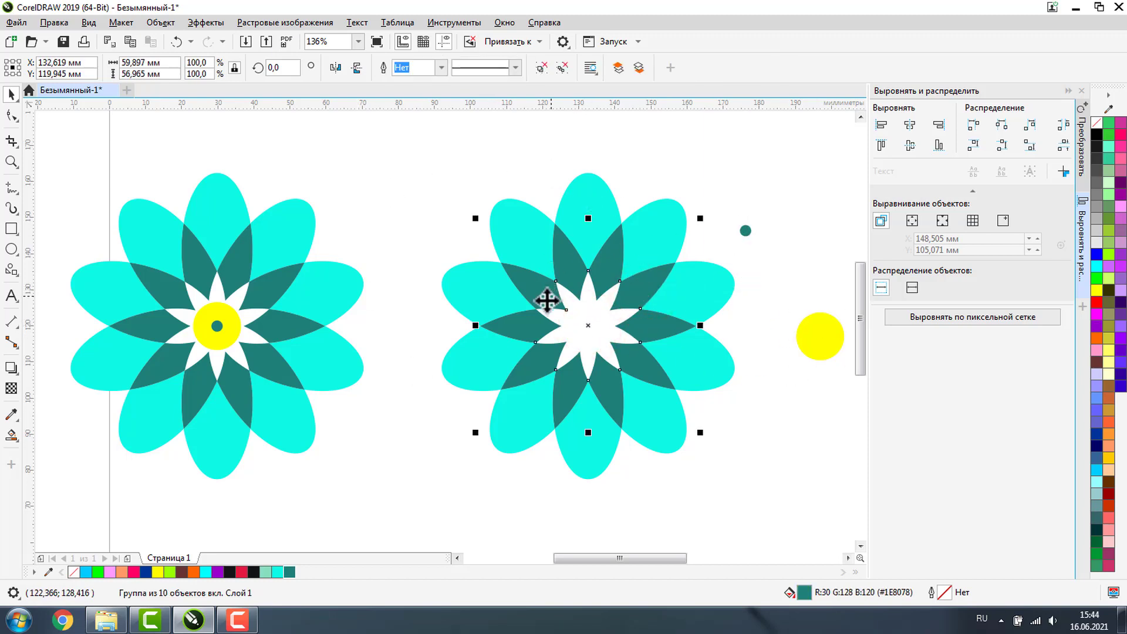
Step: Undo the circle moves and the one-level ungrouping of the right flower
key("ctrl+z")
key("ctrl+z")
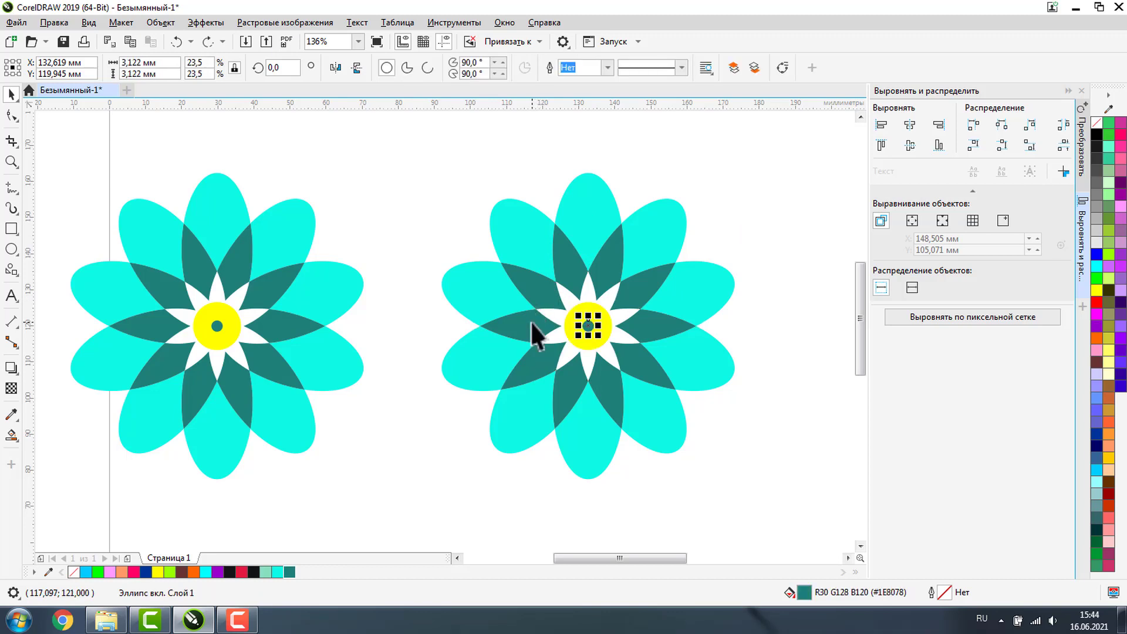
left_click(532, 323)
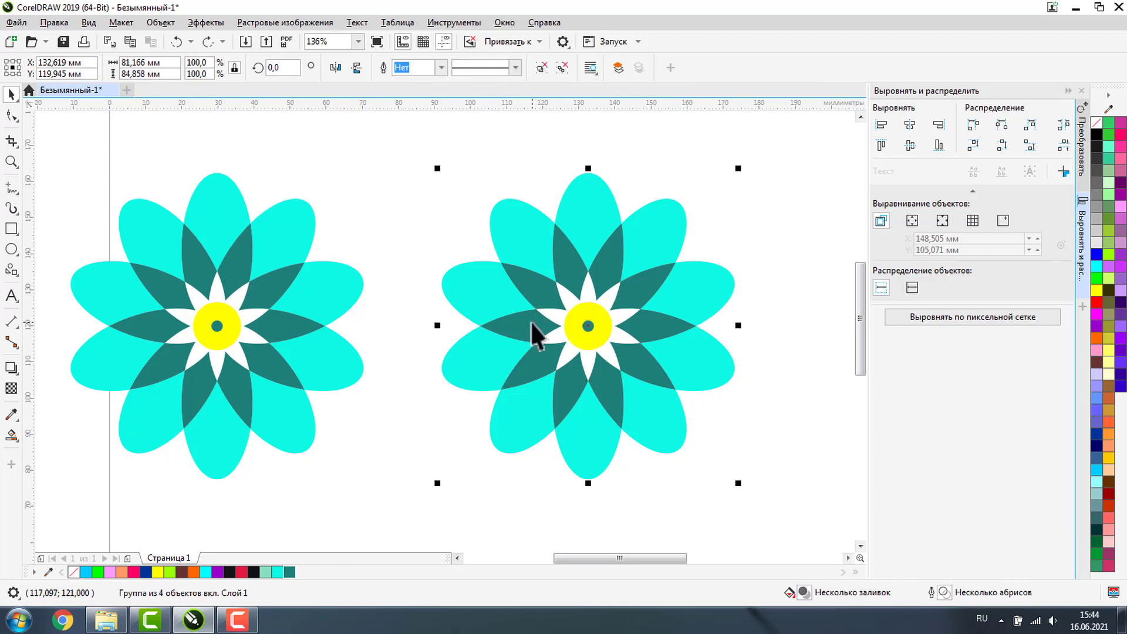
Step: Ungroup the right flower completely and pull its upper-left and top turquoise petals away from it
left_click(562, 65)
left_click(354, 193)
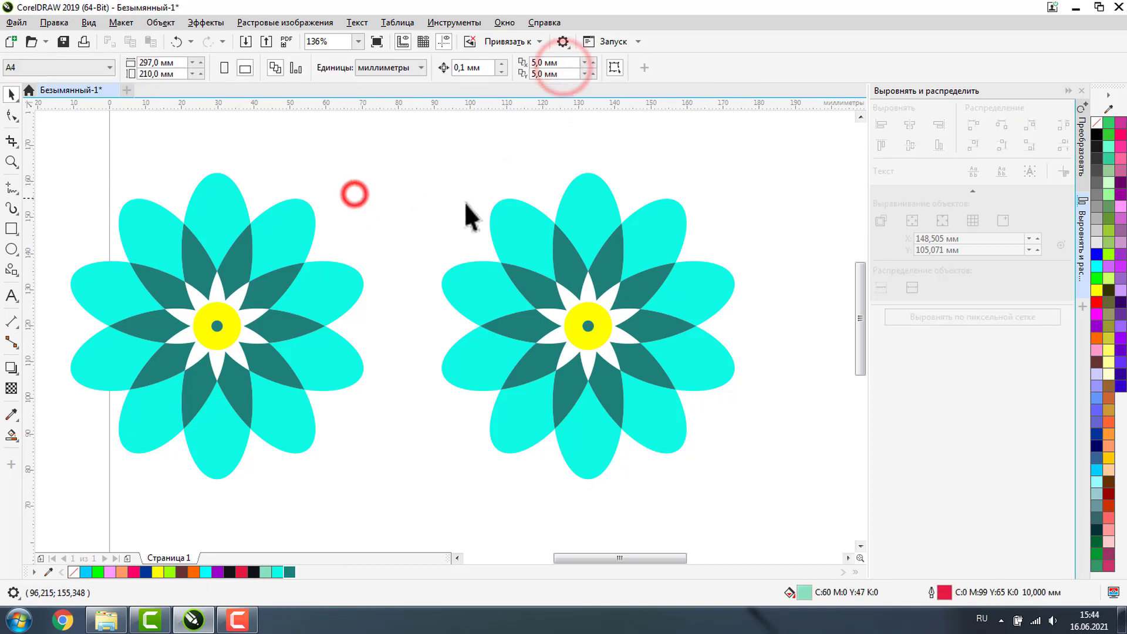
left_click(513, 234)
left_click_drag(513, 233, 468, 172)
left_click_drag(588, 220, 633, 160)
left_click_drag(660, 234, 680, 262)
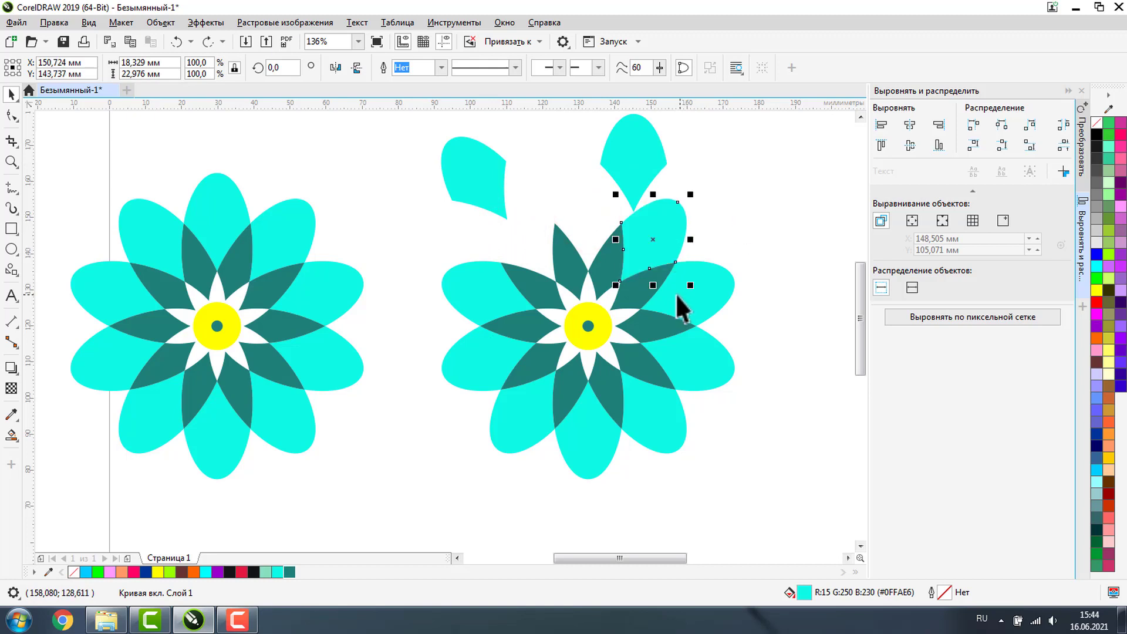
Step: Undo the petal moves and the complete ungrouping of the right flower
key("ctrl+z")
key("ctrl+z")
key("ctrl+z")
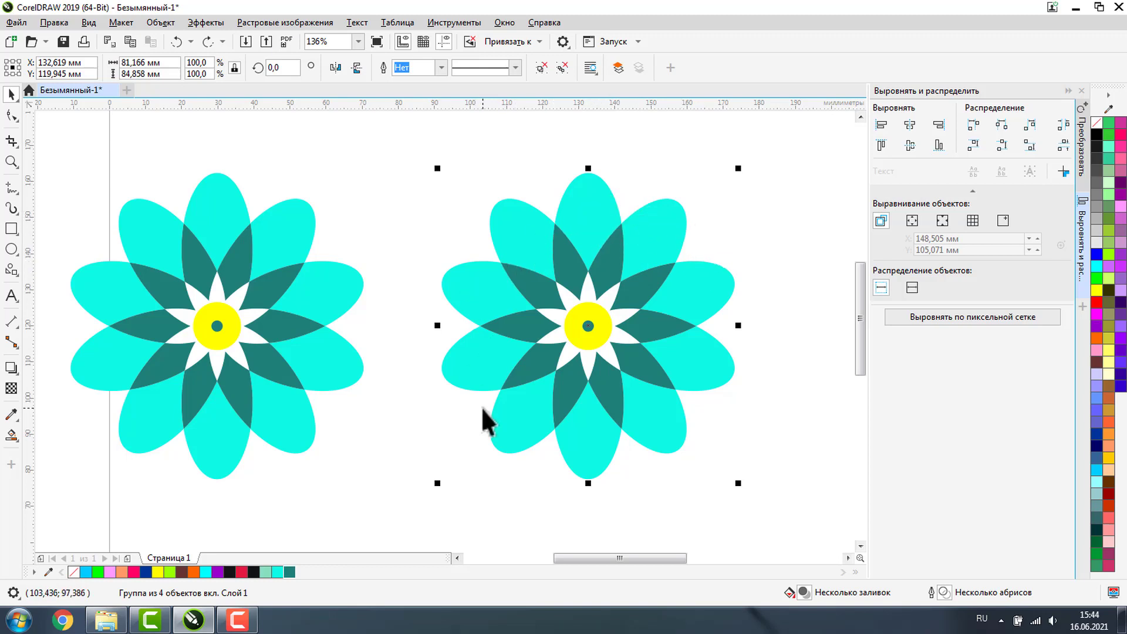
Step: Fill the top petal and the petal at the right flower's upper right side yellow without ungrouping it
left_click(583, 220, "ctrl")
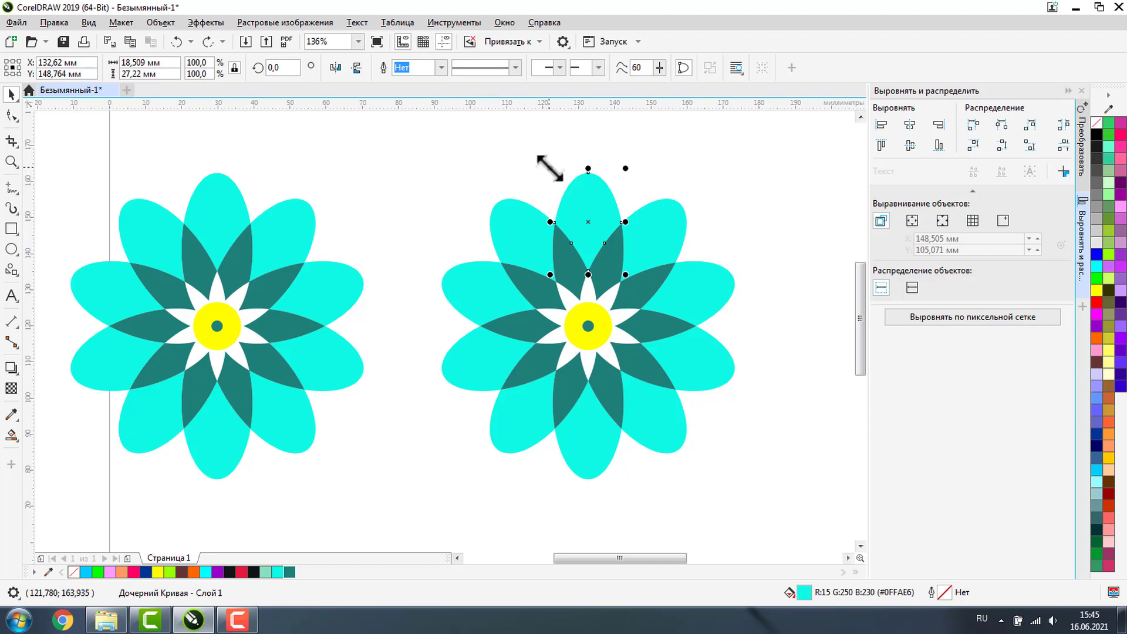
left_click(1096, 290)
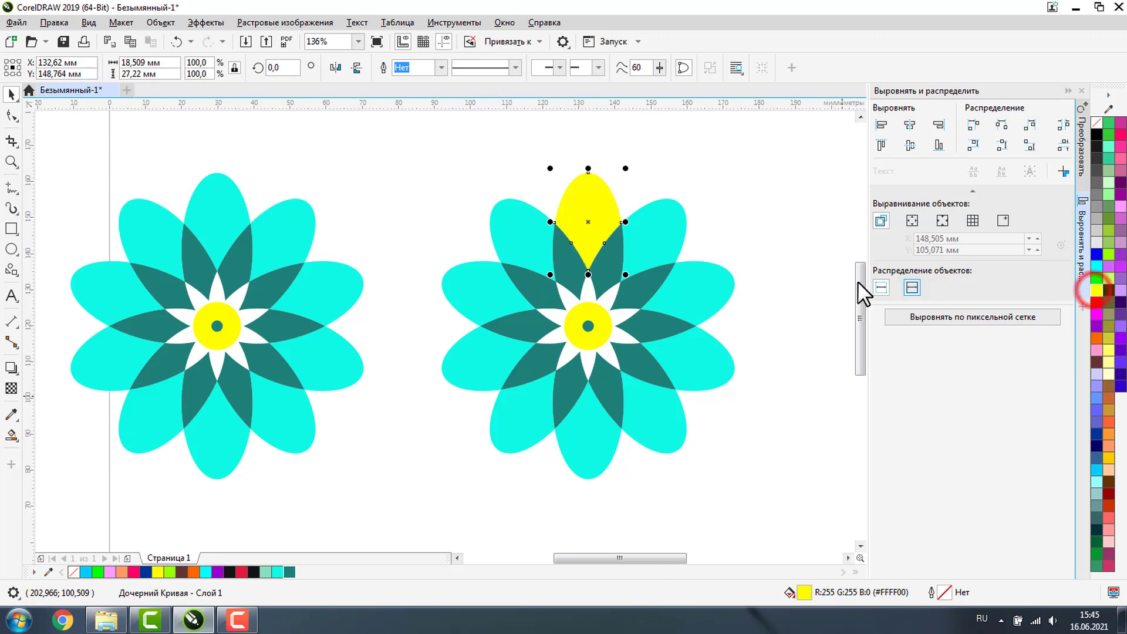
left_click(731, 287)
left_click(728, 287, "ctrl")
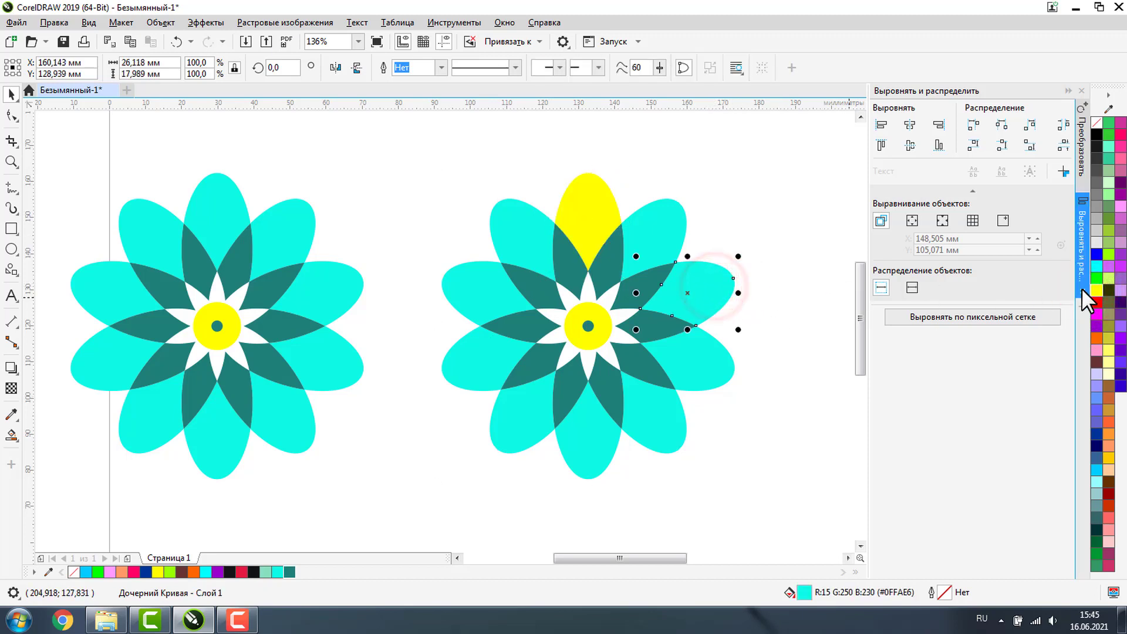
left_click(1094, 289)
left_click(669, 419)
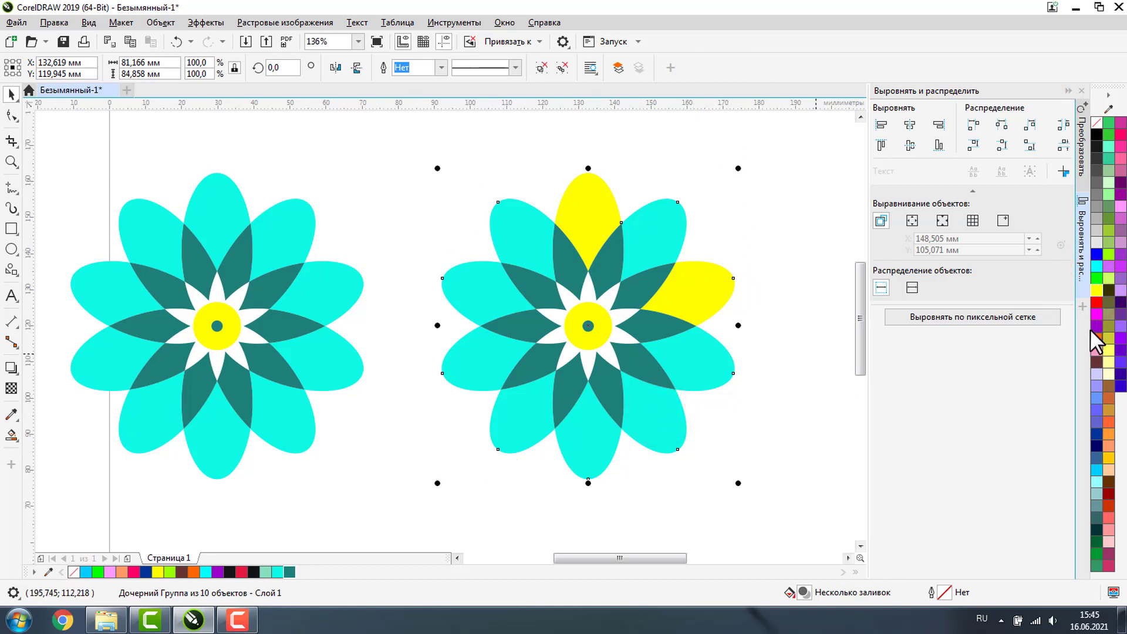
left_click(1096, 302)
key("ctrl+z")
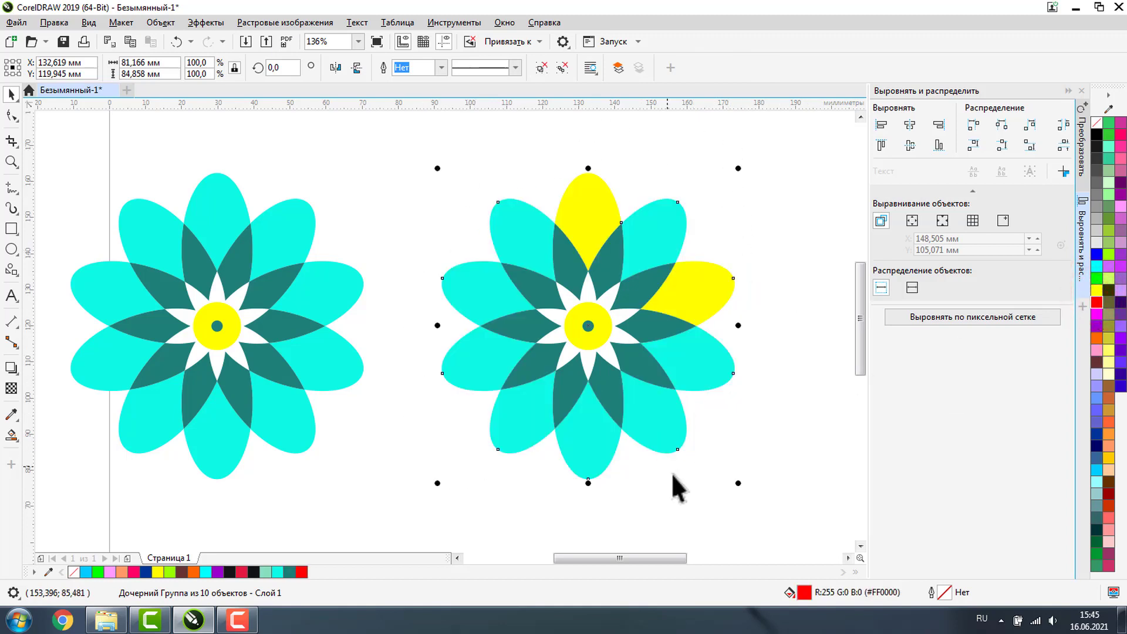
Step: Fill the lower-right, lower-left and upper side-left petals inside the grouped right flower yellow, completing the alternating petals
left_click(651, 444, "ctrl")
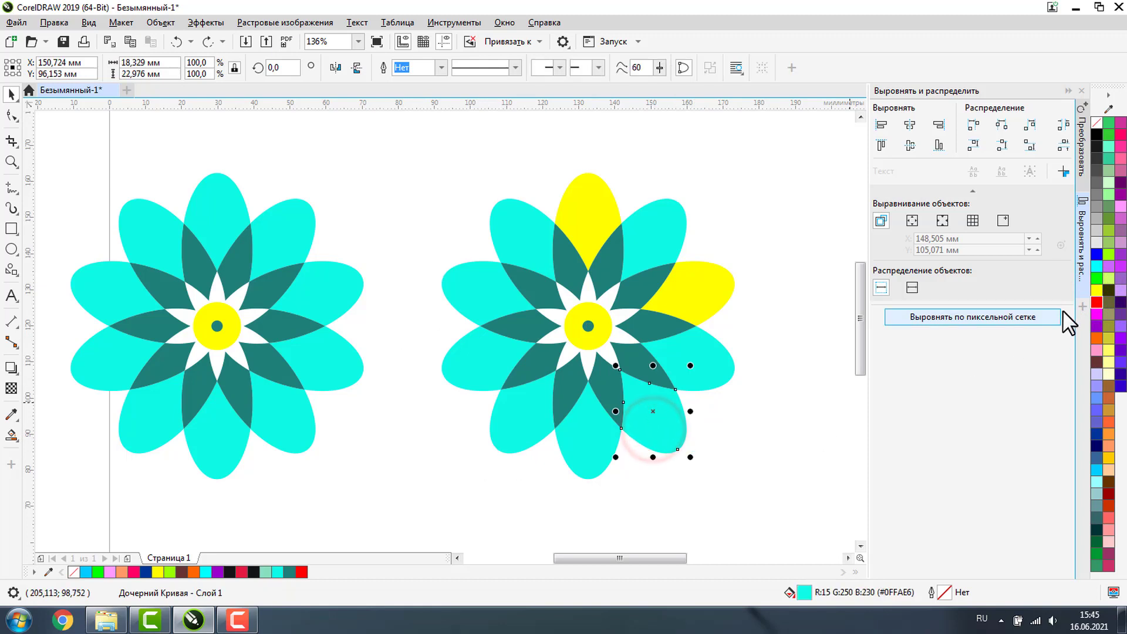
left_click(1096, 289)
left_click(501, 432)
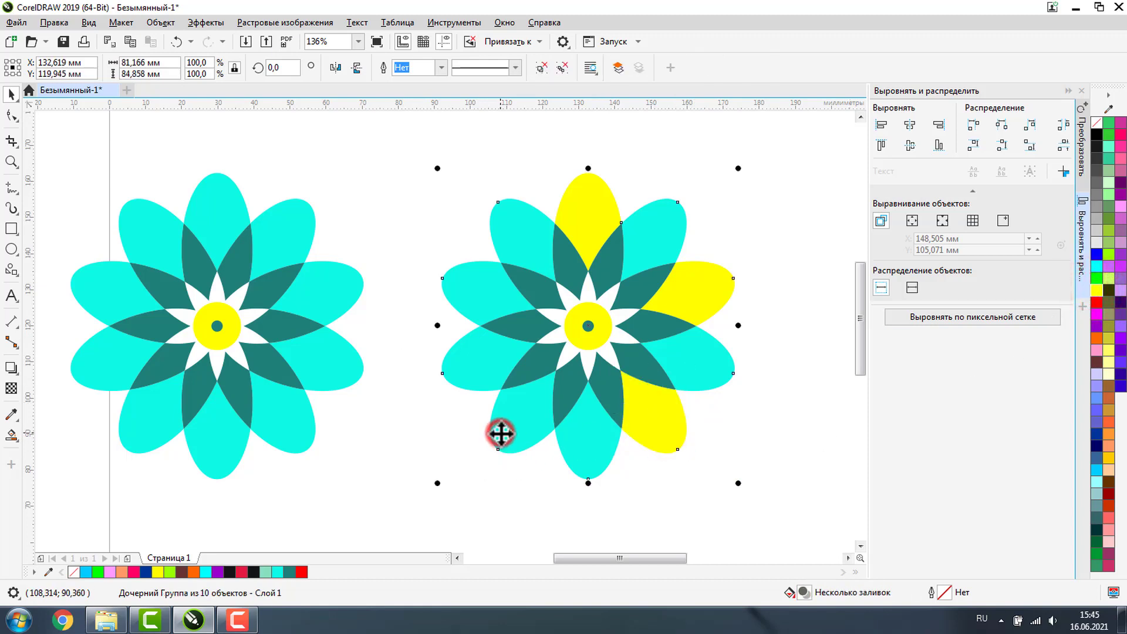
left_click(500, 433, "ctrl")
left_click(1096, 289)
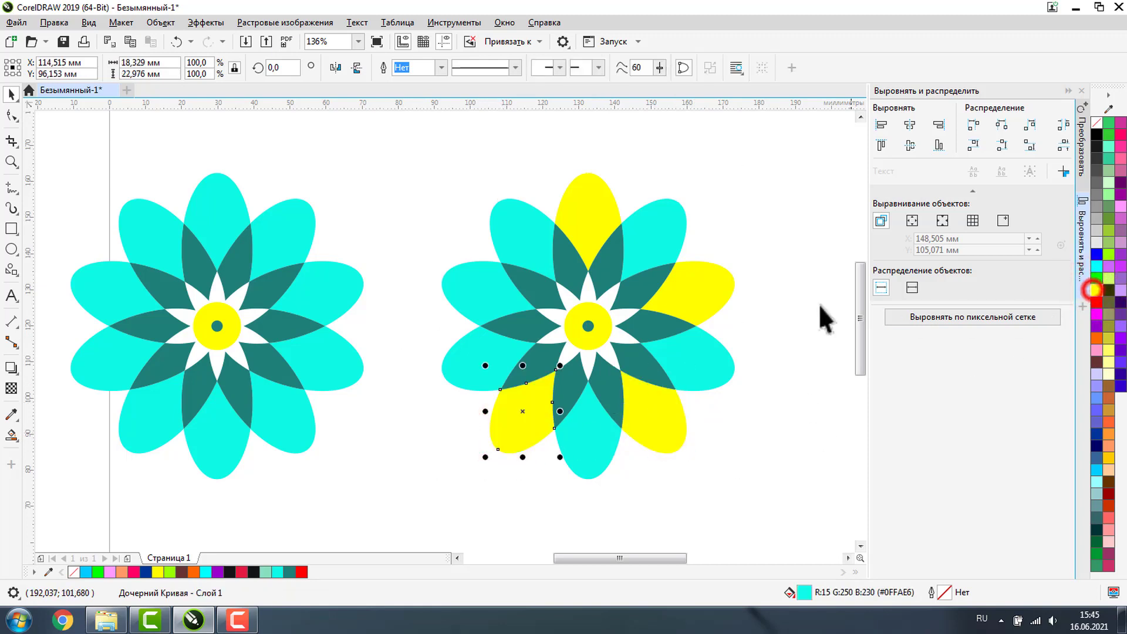
left_click(491, 287)
left_click(490, 287, "ctrl")
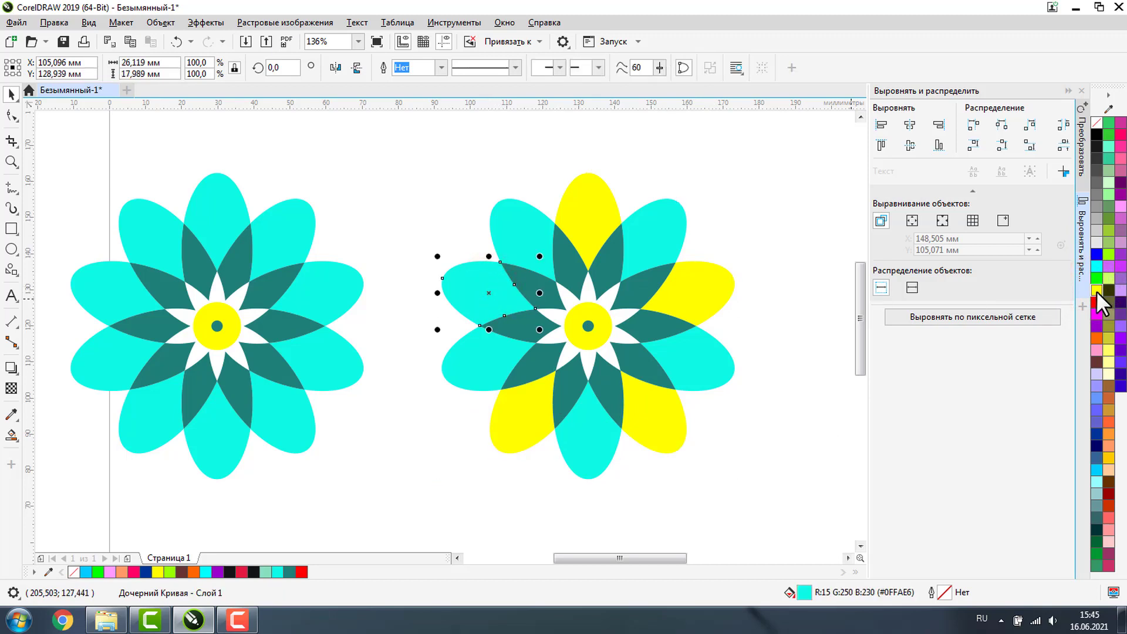
left_click(1096, 288)
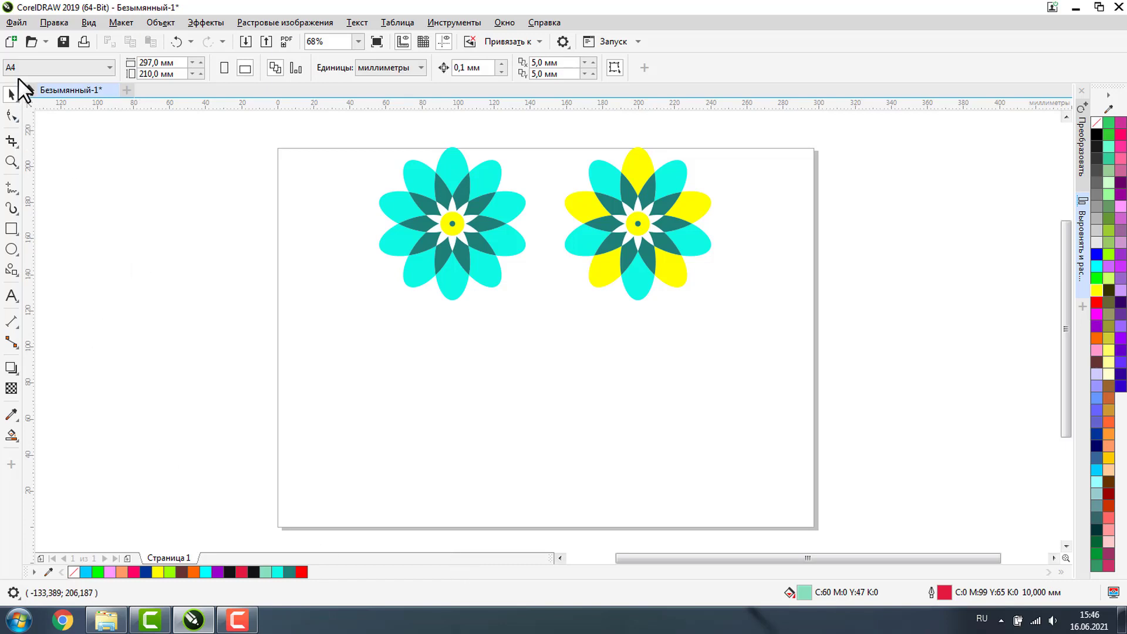
Step: Add the artistic text "слово" on the page below the turquoise flower
left_click(12, 295)
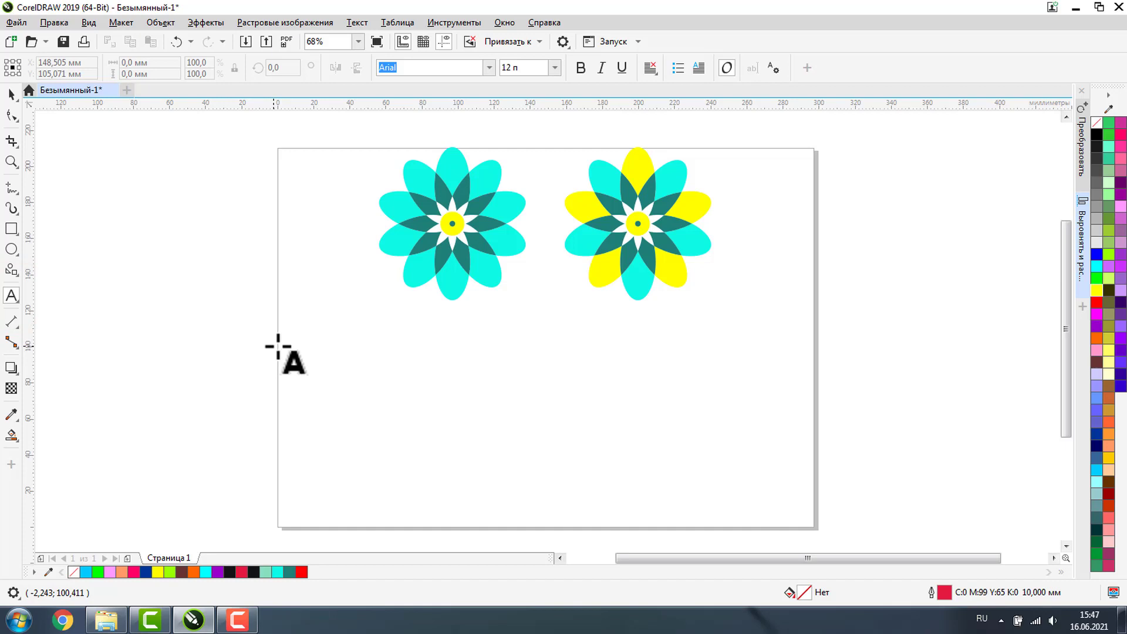
left_click(357, 364)
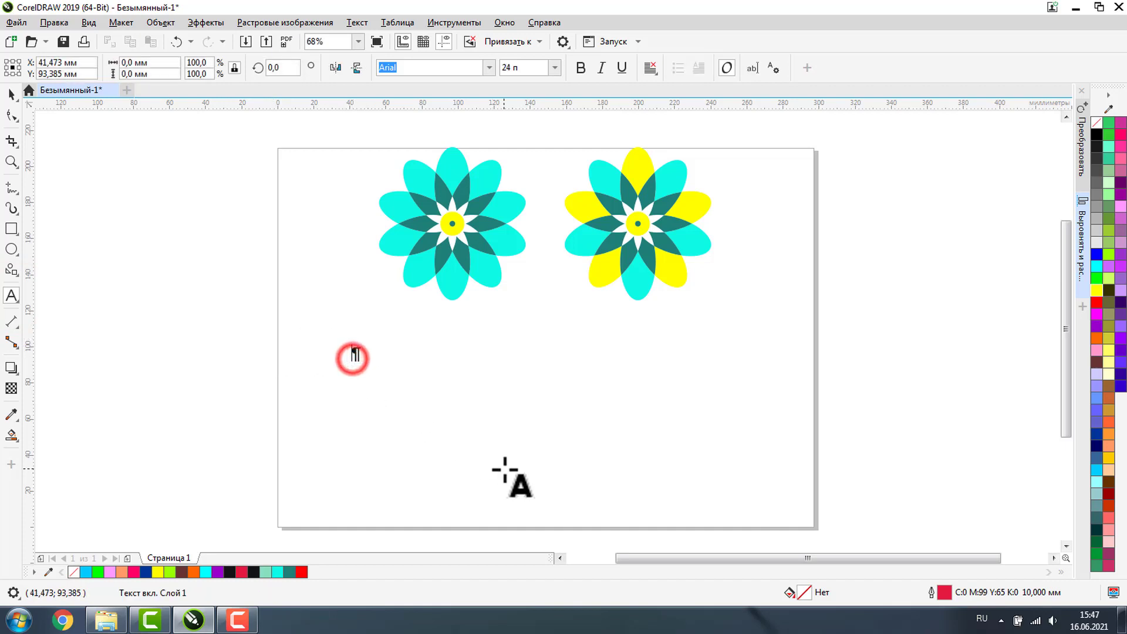
type("слв")
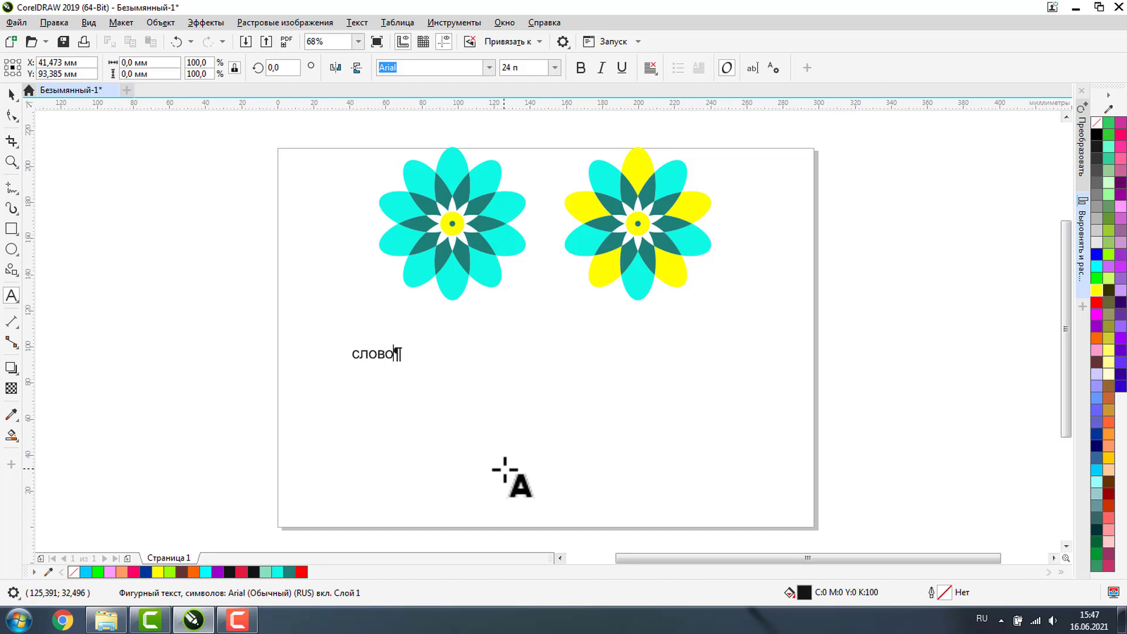
key("Escape")
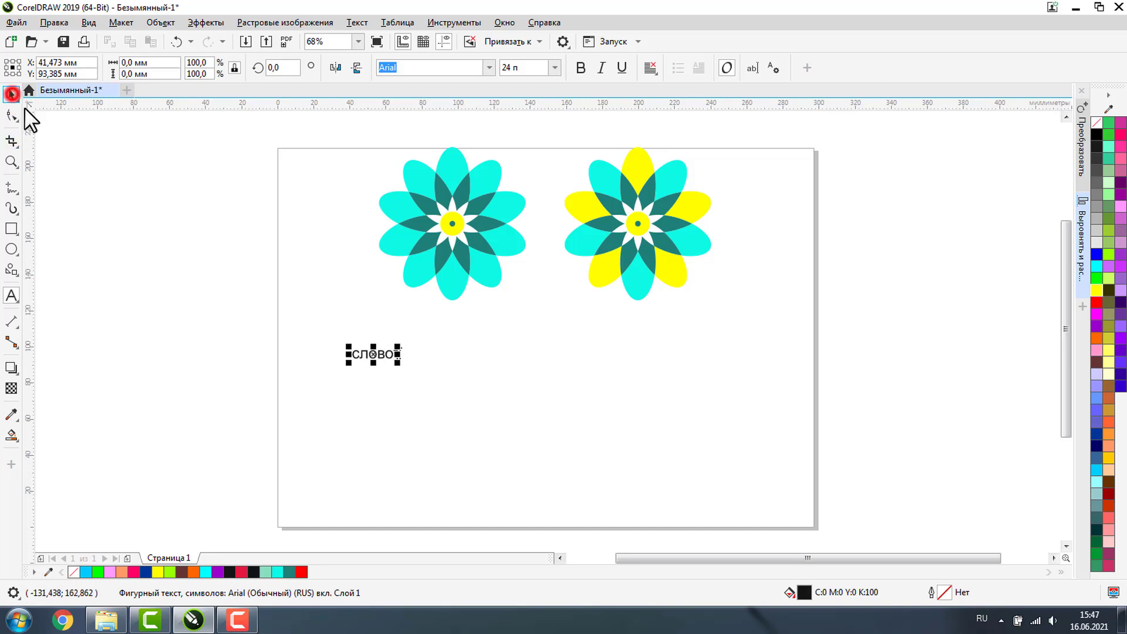
Step: Enlarge the text "слово" to about 157 × 32 mm and move it about 145 mm left and 88 mm up
left_click(12, 93)
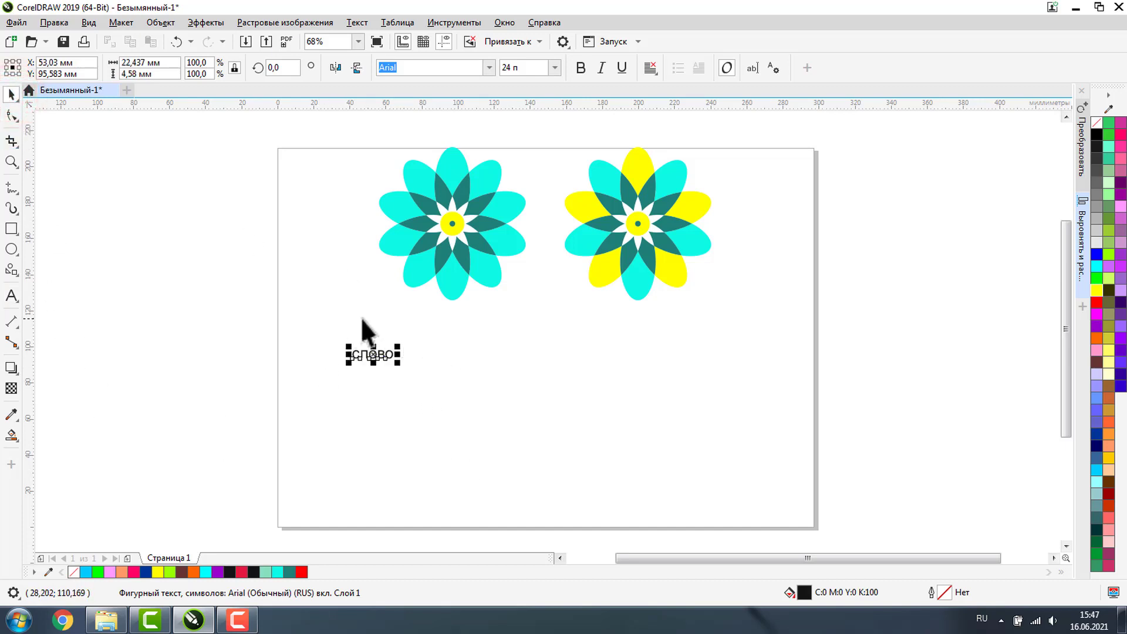
left_click_drag(399, 364, 644, 435)
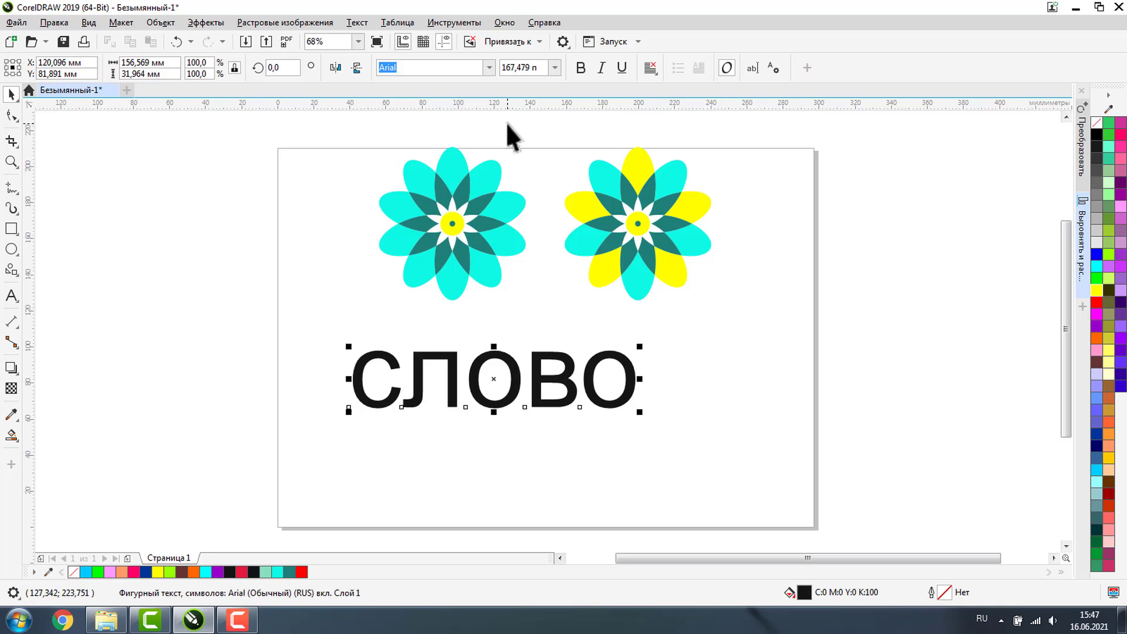
left_click_drag(495, 379, 233, 222)
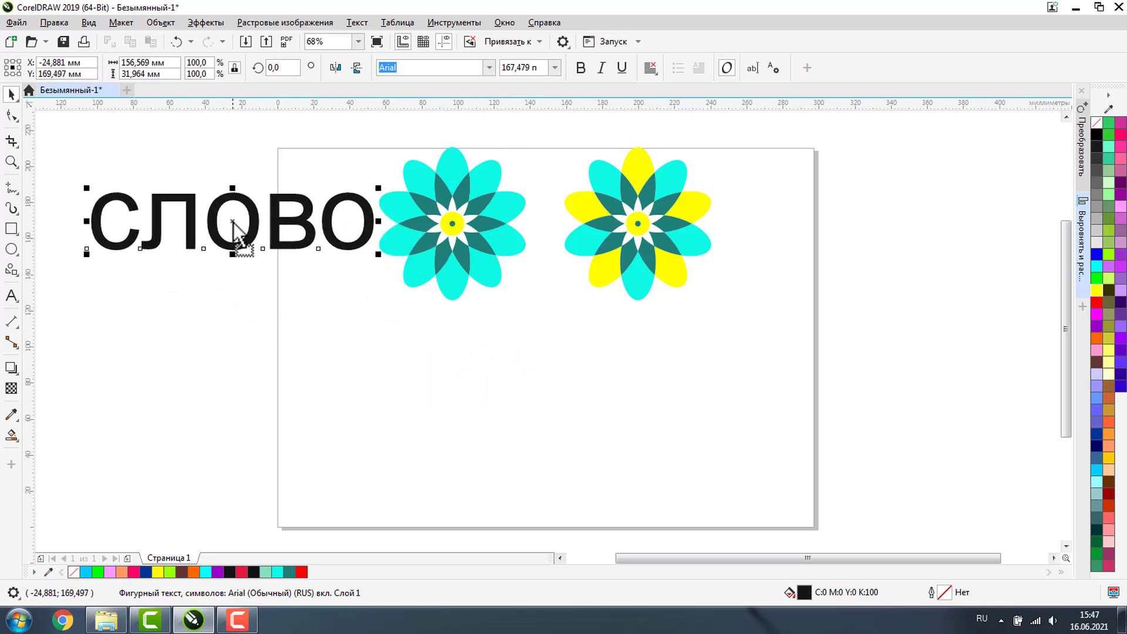
Step: Draw a paragraph text frame about 76 × 65 mm on the page below the flowers
left_click(12, 295)
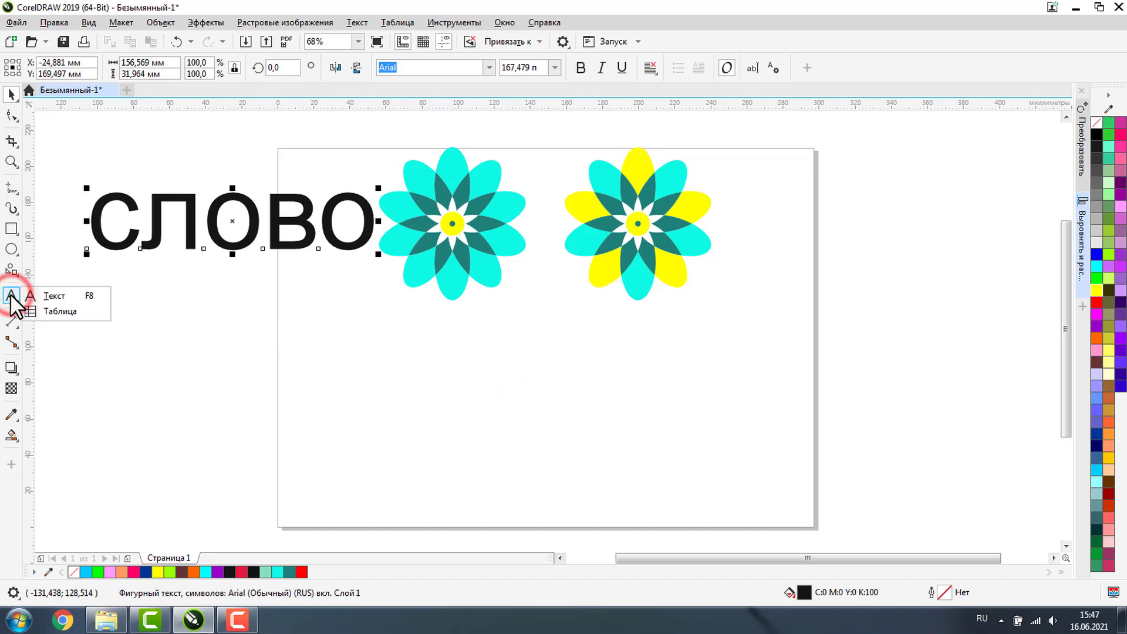
left_click(42, 296)
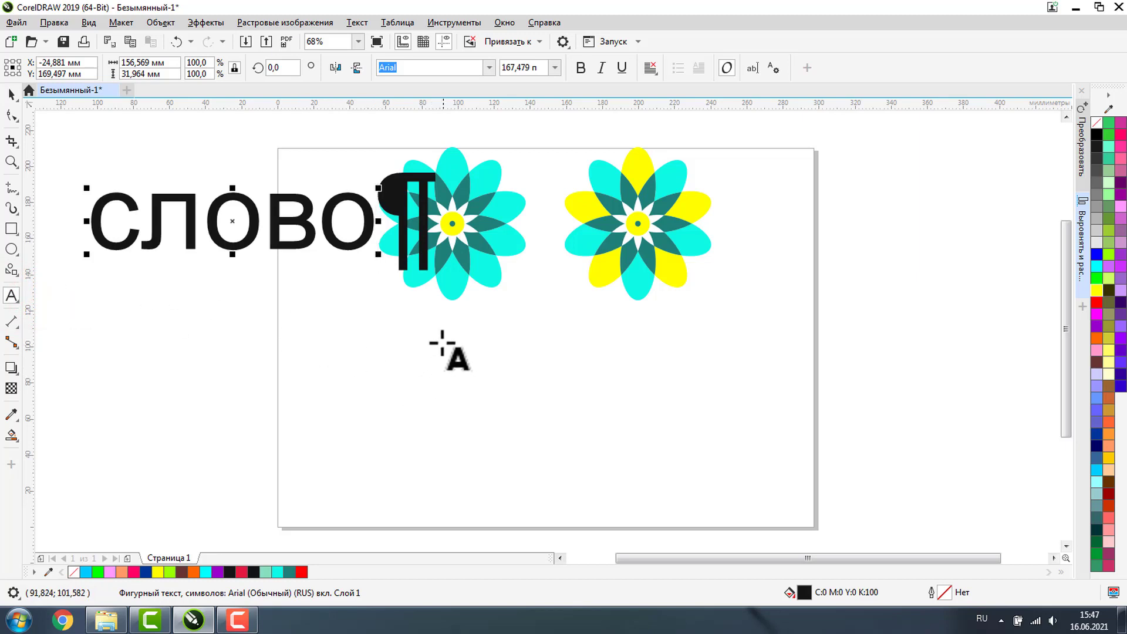
left_click_drag(433, 336, 571, 454)
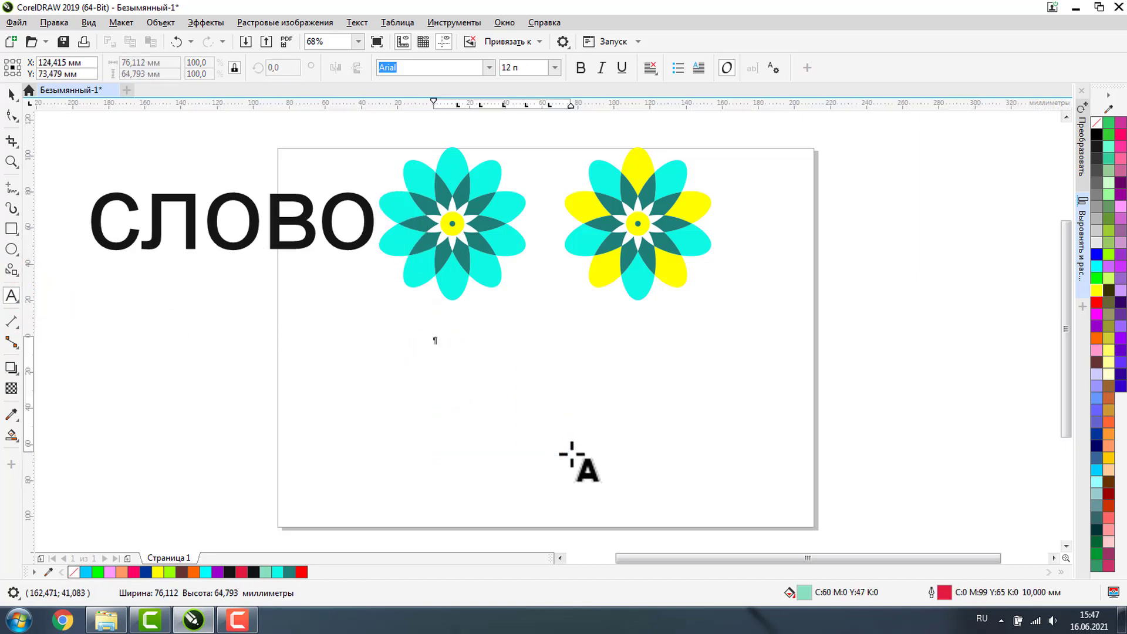
Step: Enter "лоуоспакупмоимроа ц рлоцуап цосфмксорй34 м" in the paragraph text frame and set its font size to 30 pt
type("поуоспакупмоимроа ц рлоцуап")
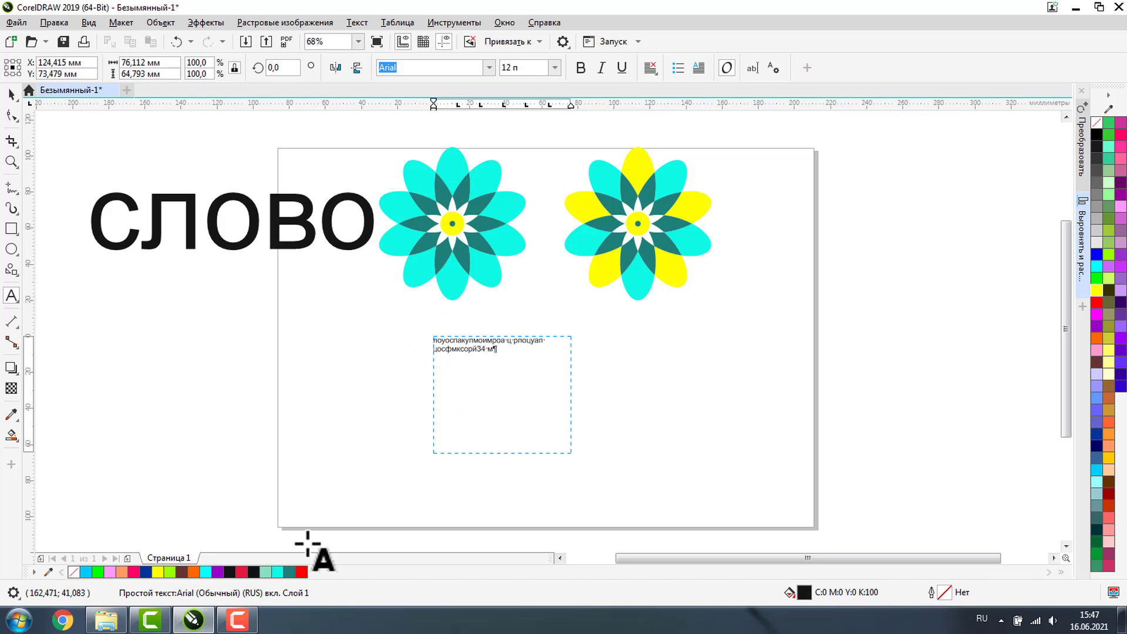
left_click_drag(499, 349, 424, 339)
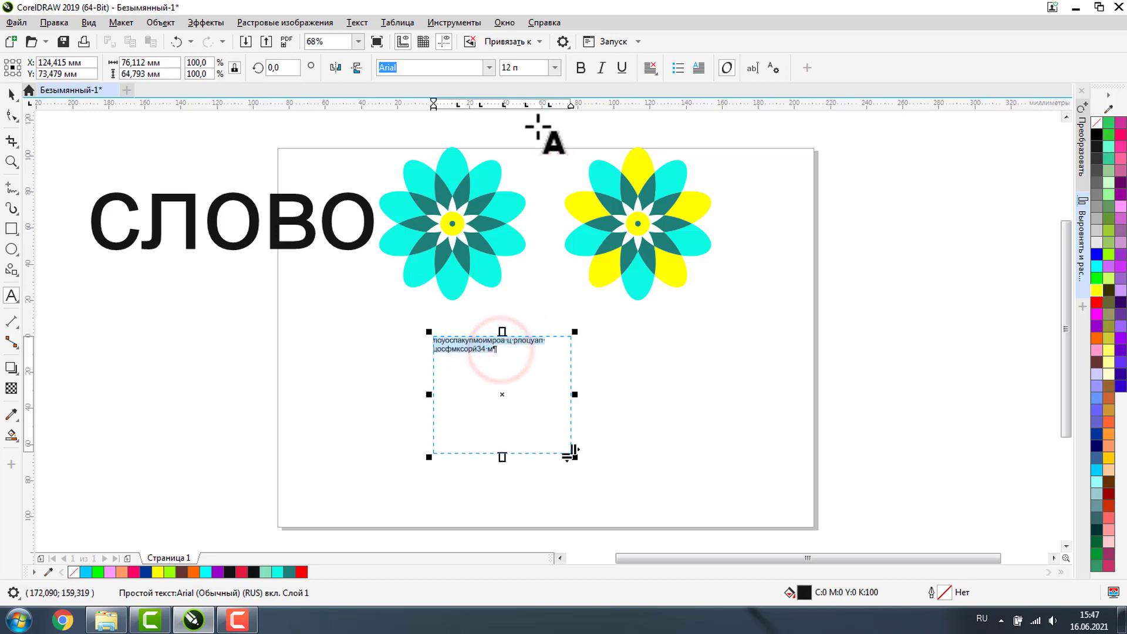
left_click(507, 66)
type("30")
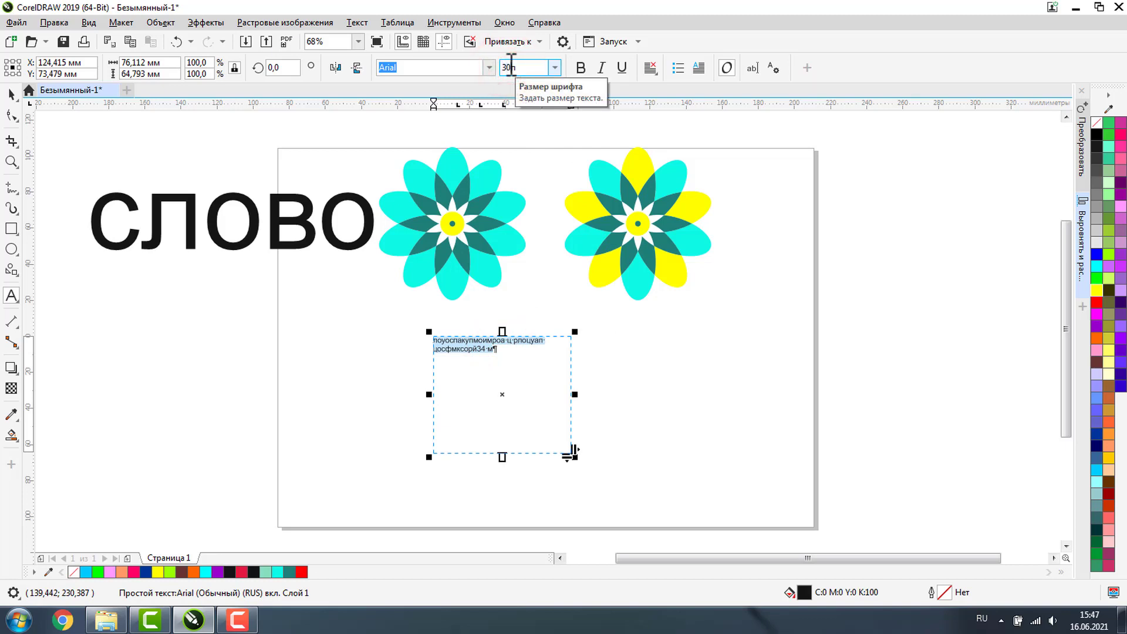
key("Return")
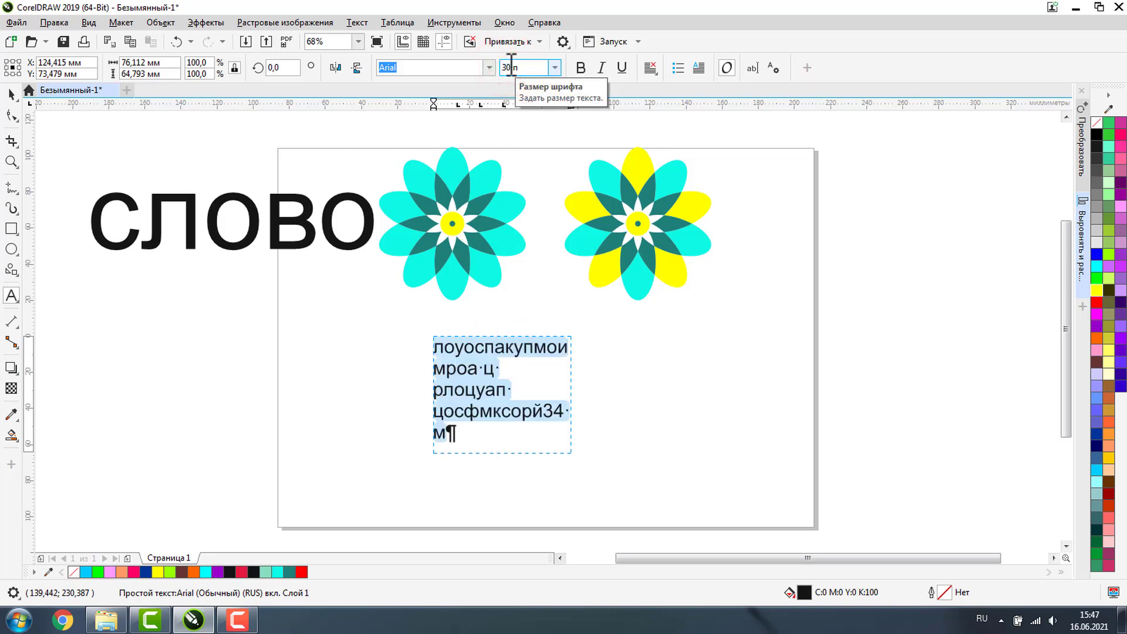
Step: Extend the paragraph frame's height to about 91 mm and append "уы лч ипичотпи мбыипмбвыип пбиымибкип ыроип" to overfill it
left_click(11, 95)
left_click_drag(501, 458, 501, 503)
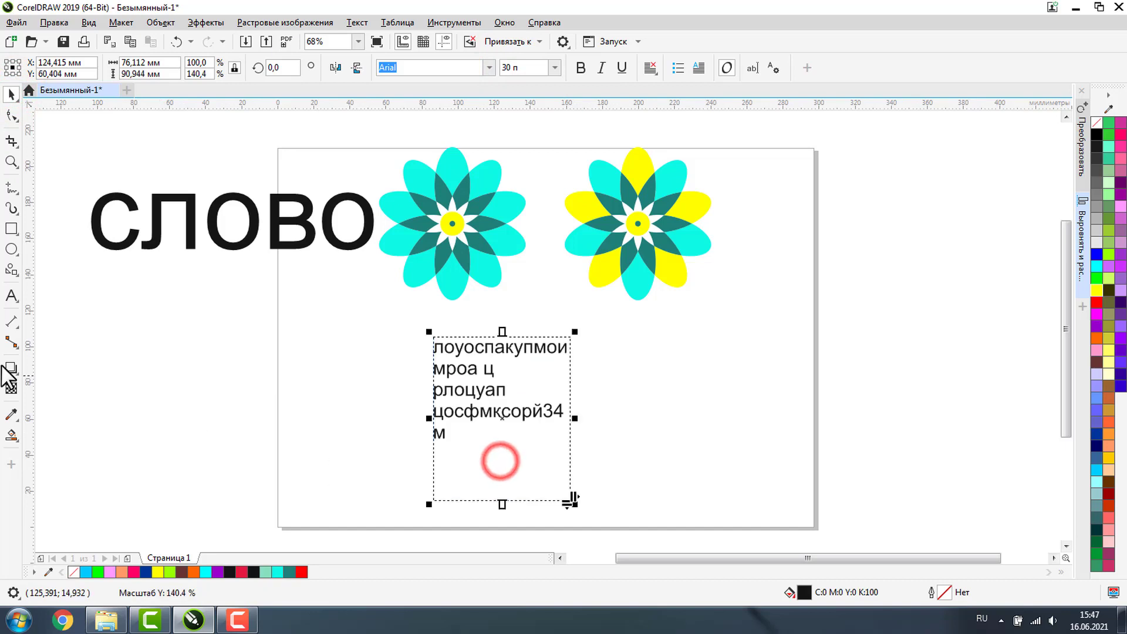
left_click(11, 295)
left_click(452, 436)
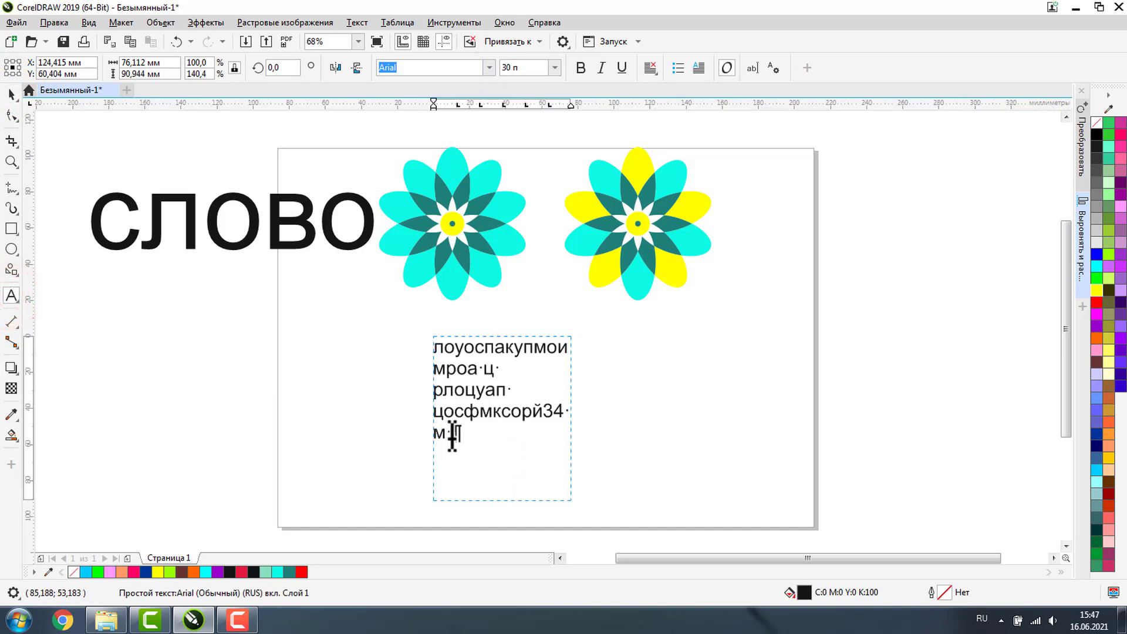
type("отпи мбыипмбвыип")
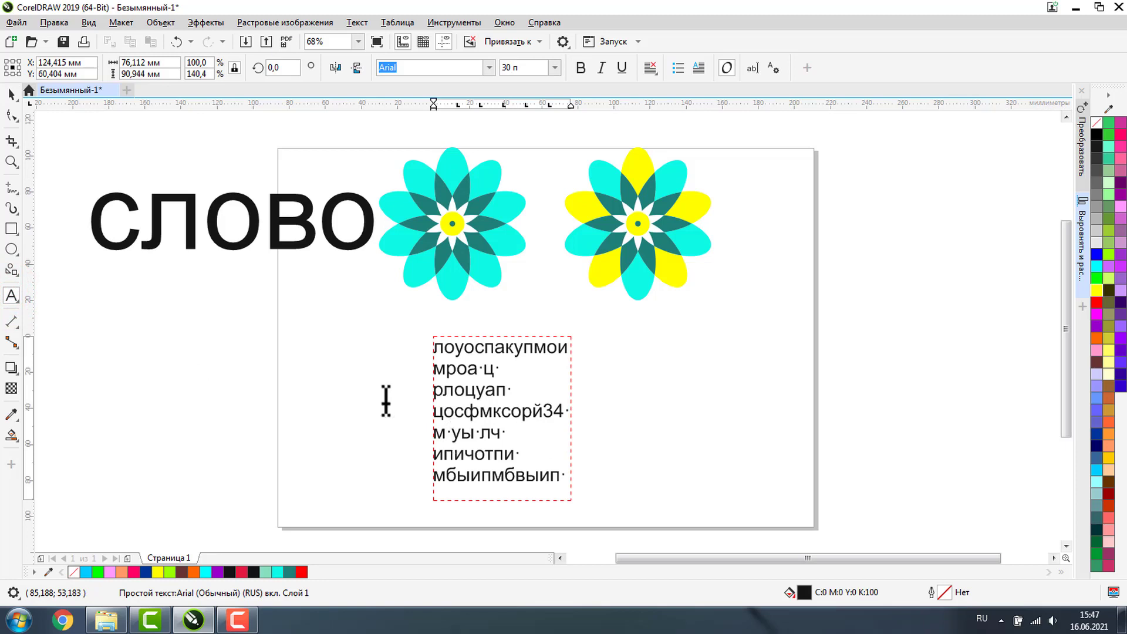
left_click(12, 94)
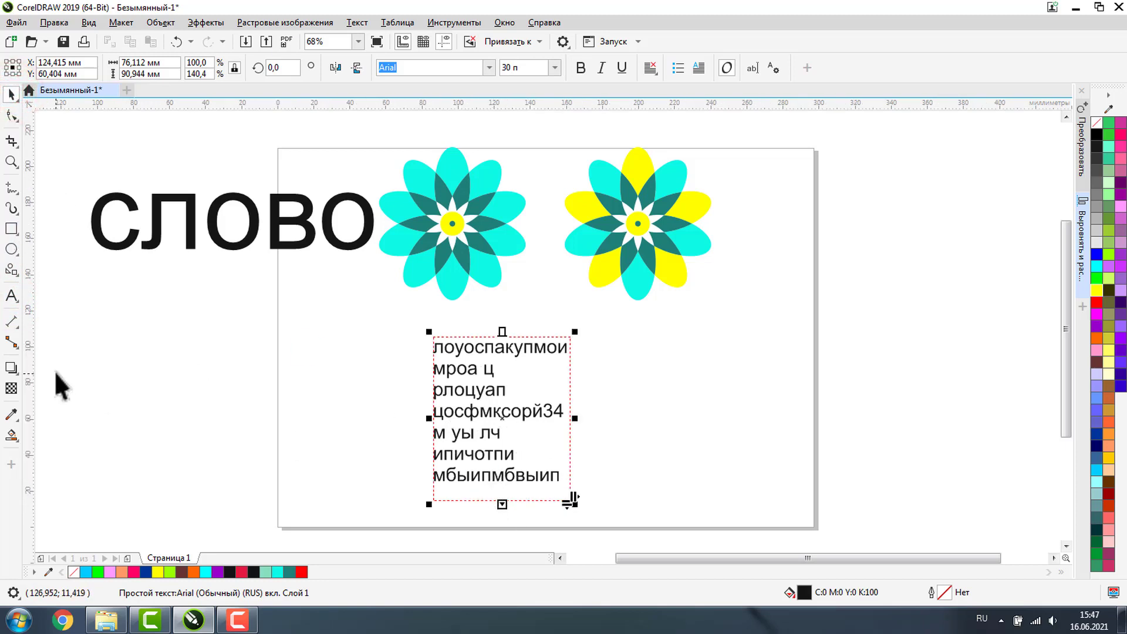
Step: Draw a second paragraph text frame about 80 × 94 mm to the right of the first and flow the overflow text into it
left_click(11, 297)
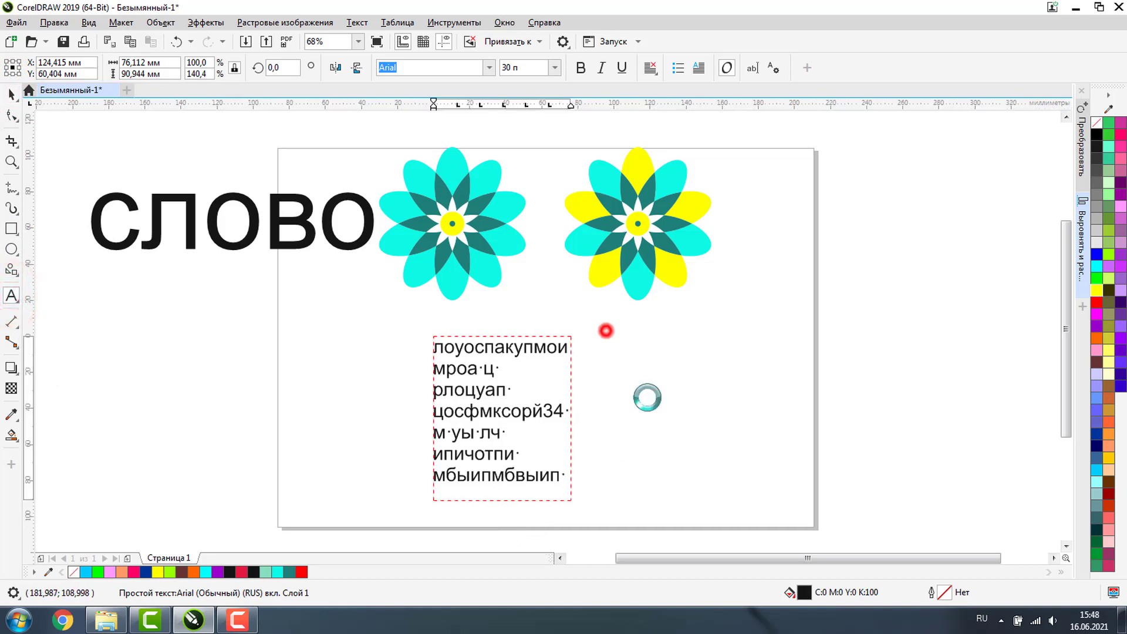
left_click_drag(605, 328, 750, 500)
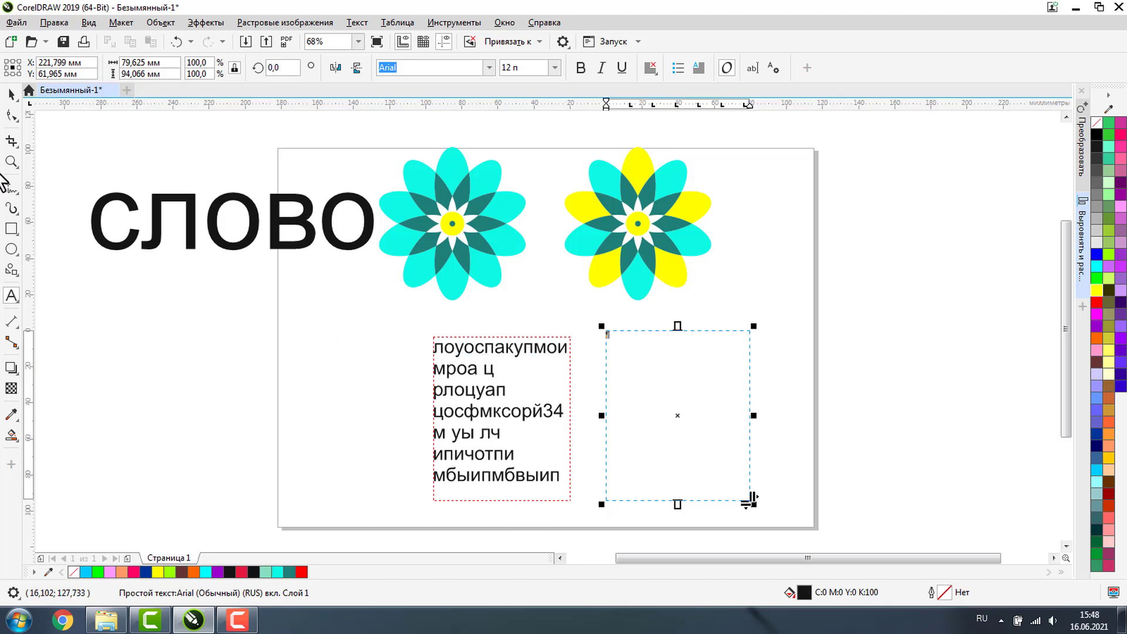
left_click(11, 94)
left_click(516, 418)
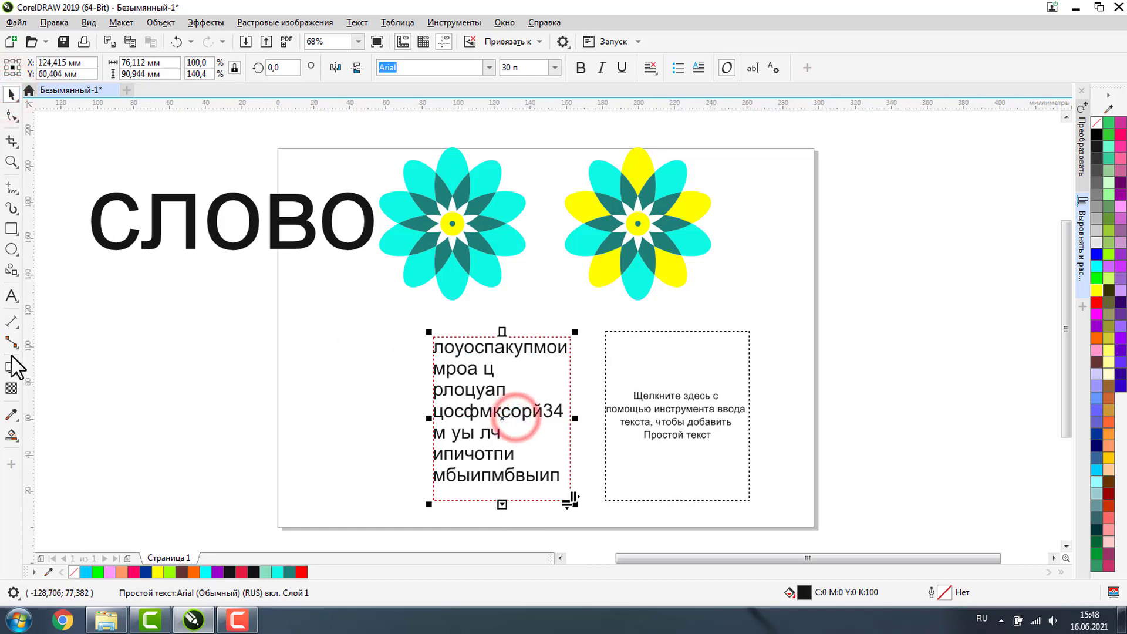
left_click(11, 296)
left_click(503, 502)
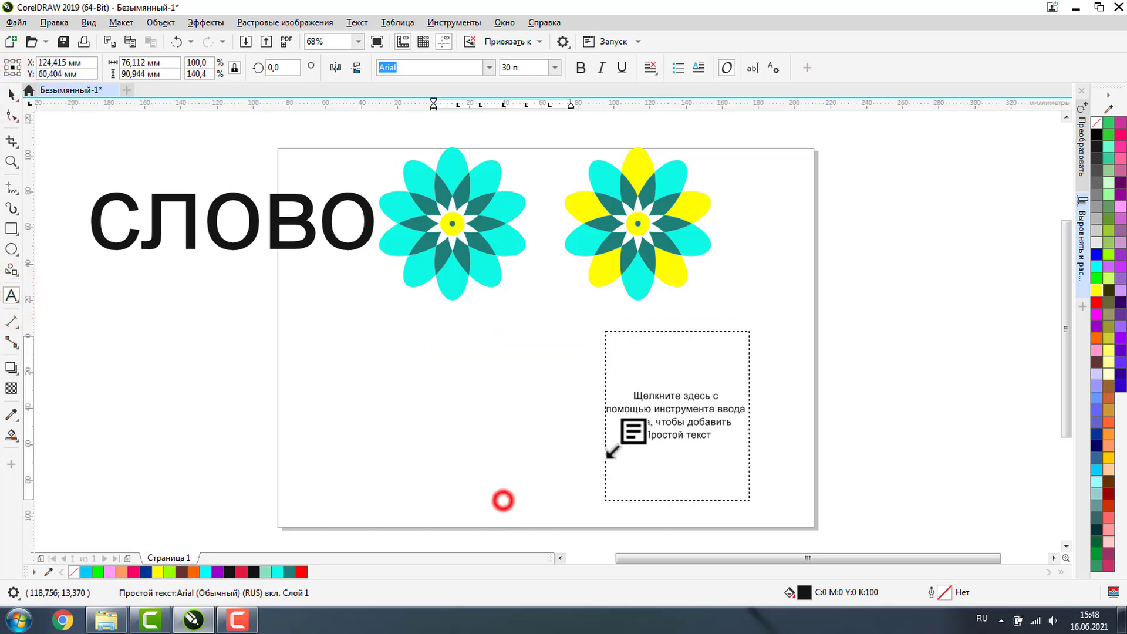
left_click(650, 387)
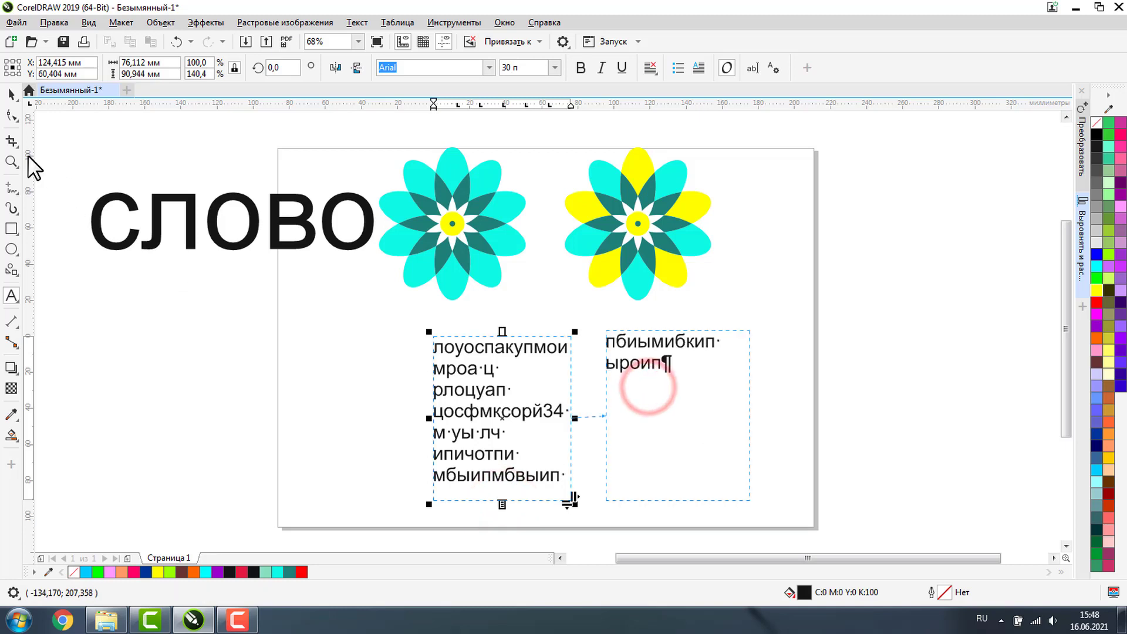
Step: Shorten the first linked text frame to about 40 mm high and the second to about 64 mm high
key("ctrl+space")
left_click_drag(505, 505, 511, 411)
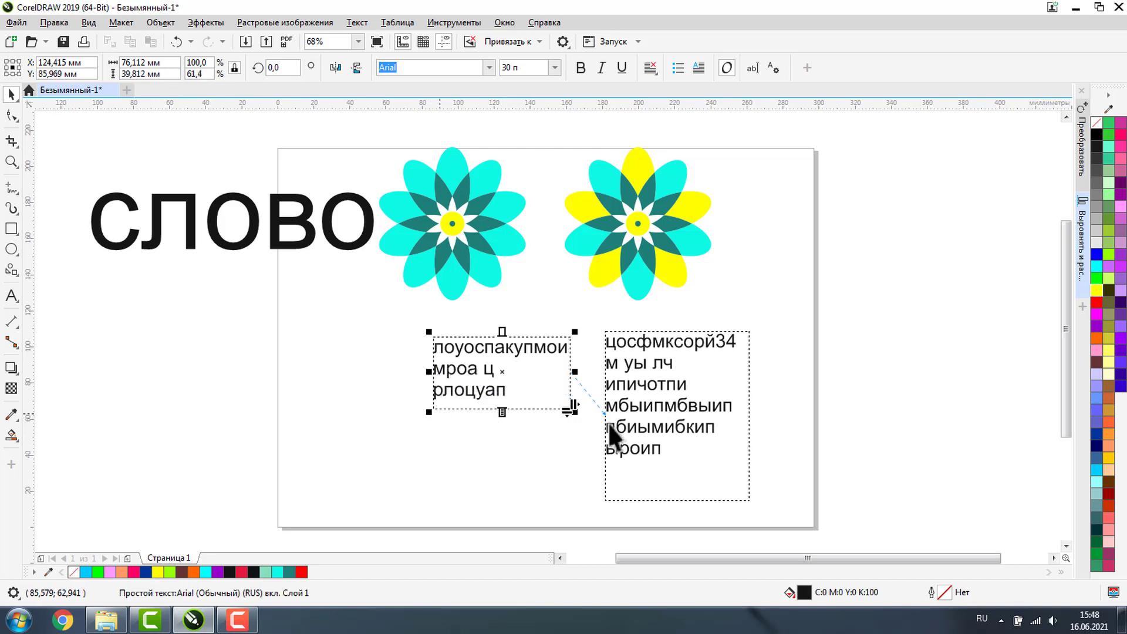
left_click(658, 415)
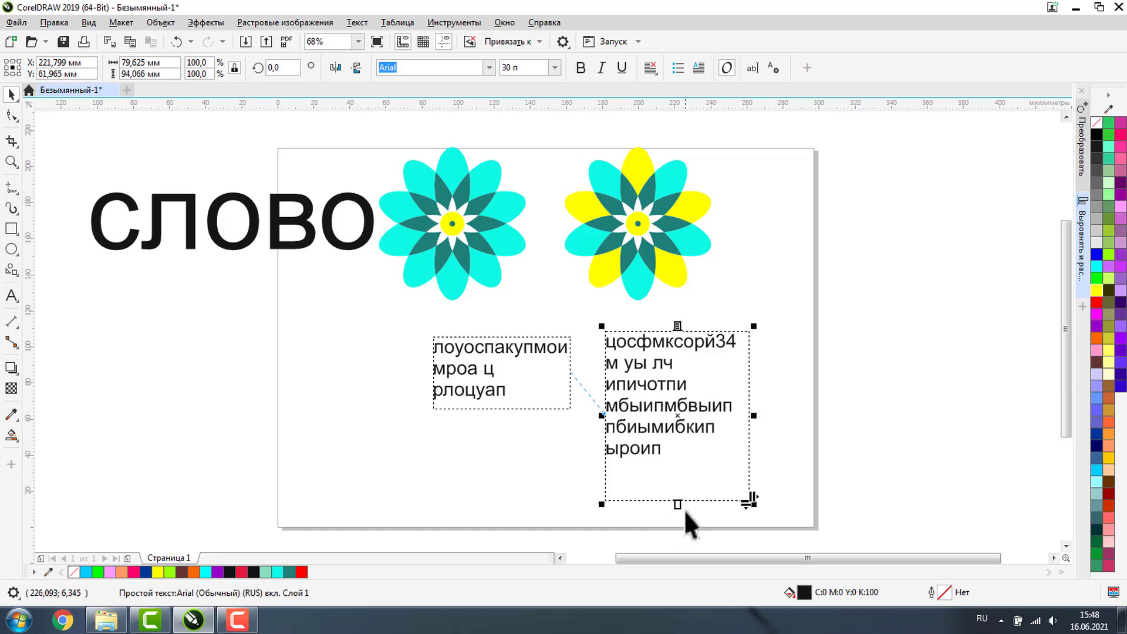
left_click_drag(681, 505, 678, 449)
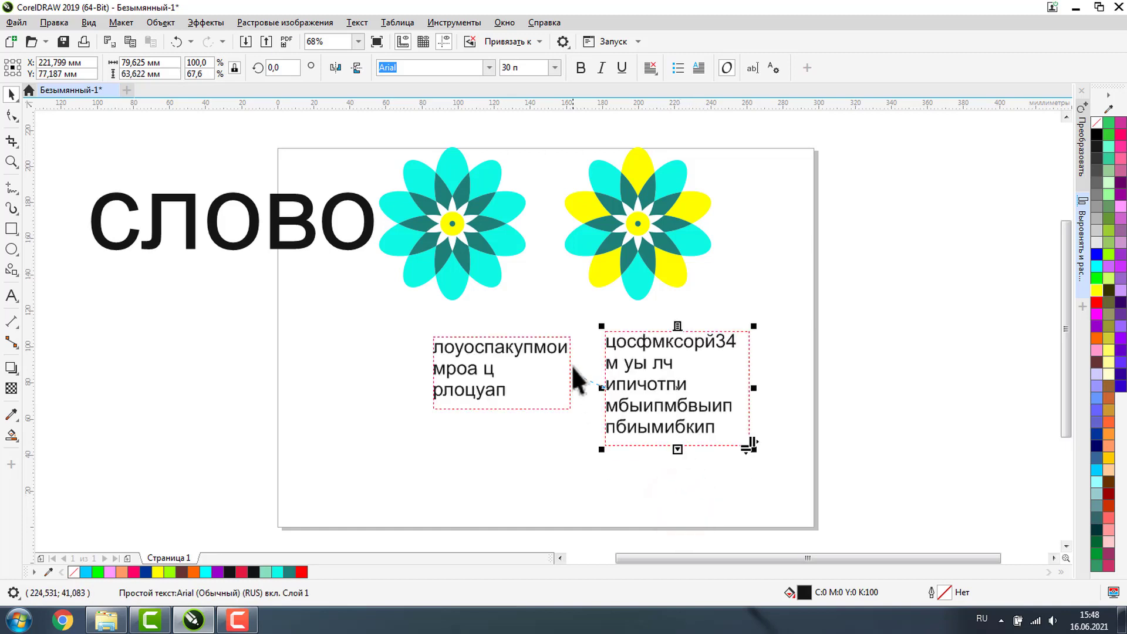
left_click(455, 370)
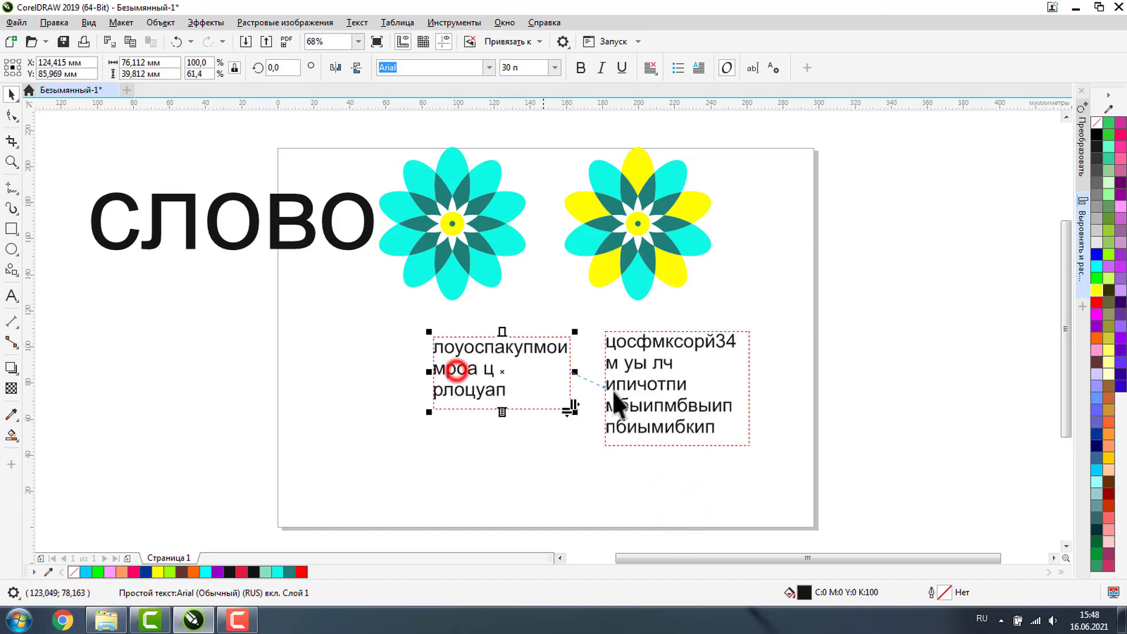
left_click(675, 361)
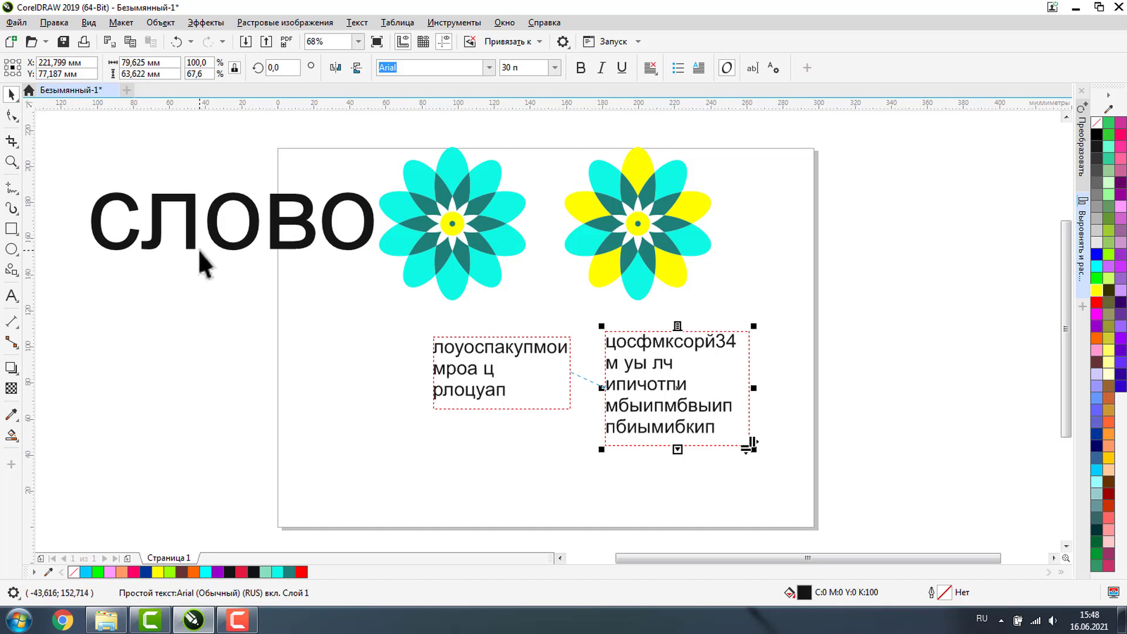
Step: Delete both linked paragraph text frames below the flowers
left_click(489, 375)
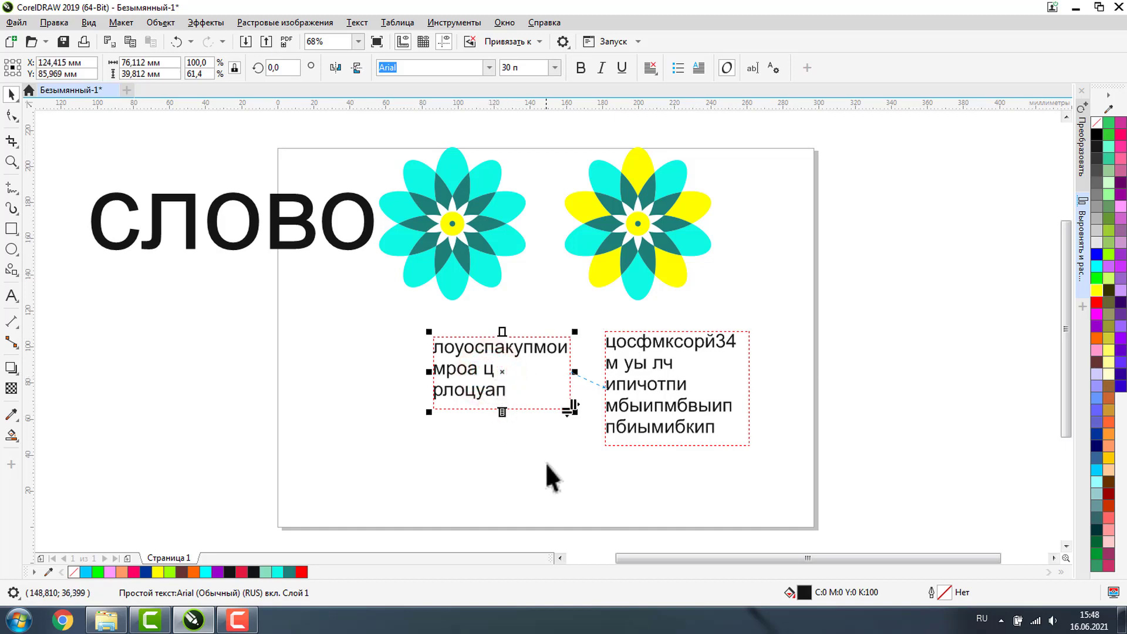
key("Delete")
left_click(652, 345)
key("Delete")
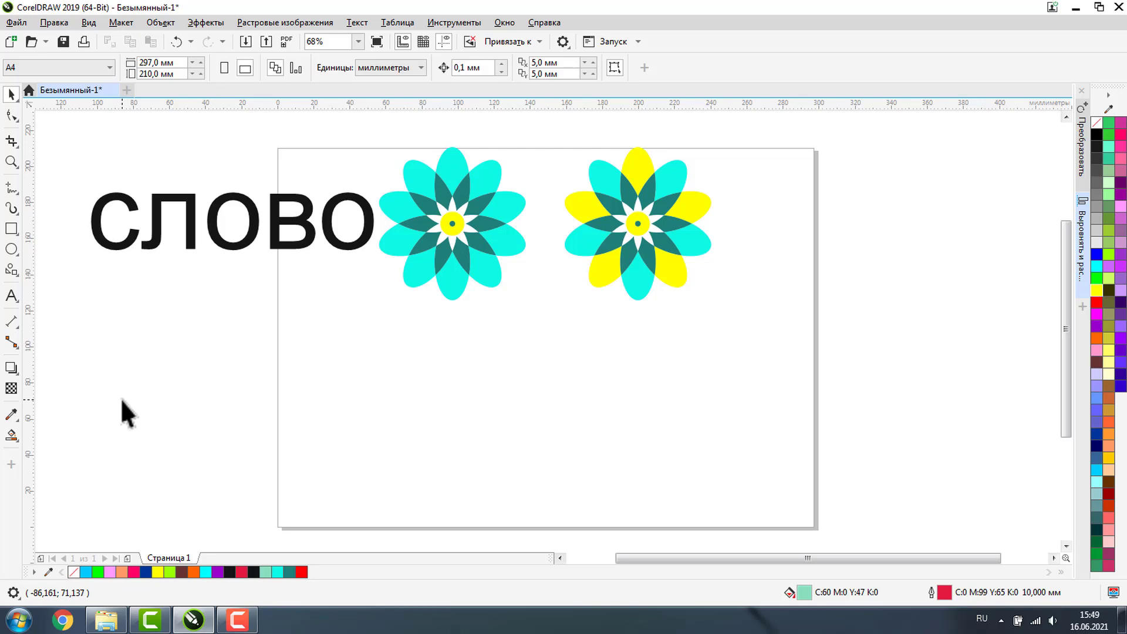
Step: Copy the artistic text "слово" onto the page below the flowers, about 172 mm right and 86 mm down
left_click(222, 230)
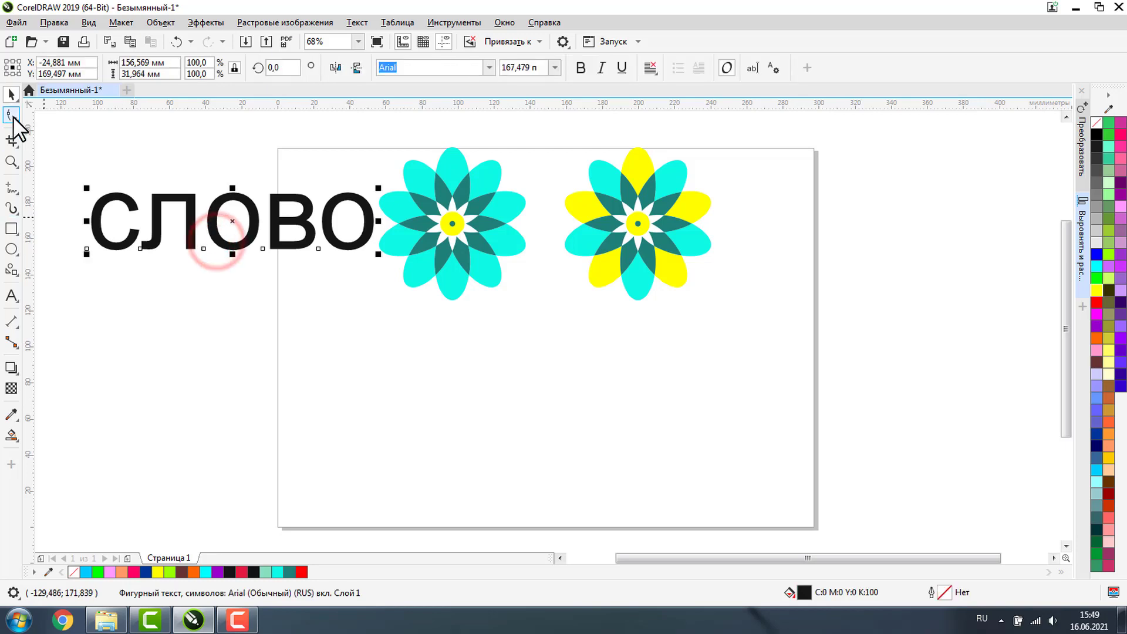
left_click_drag(159, 200, 469, 354)
right_click(469, 354)
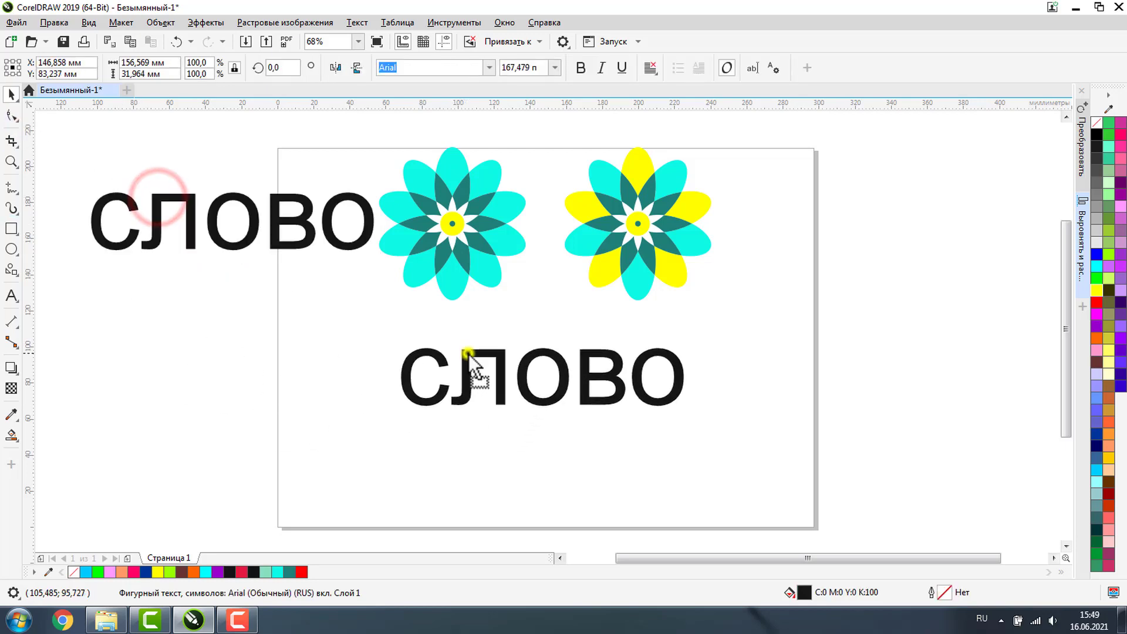
Step: Offset the copied word's letters individually: л by -9/-24 %, first о by -28/6 %, в by -57/-29 %, last о by -70/-22 %
left_click(11, 115)
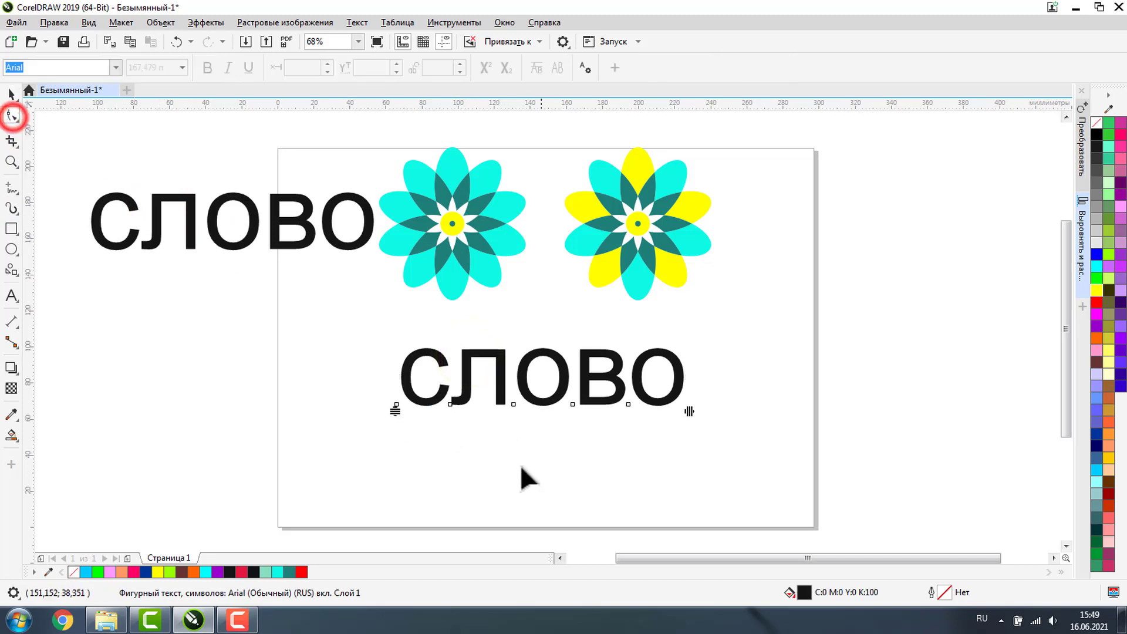
left_click_drag(449, 404, 440, 430)
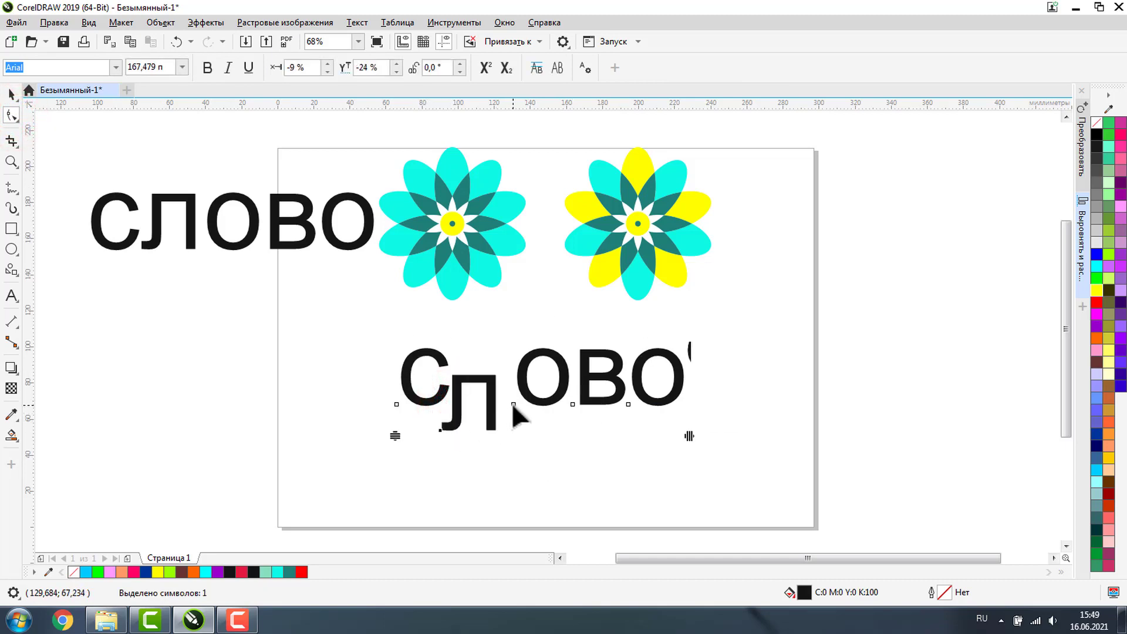
left_click_drag(513, 404, 484, 398)
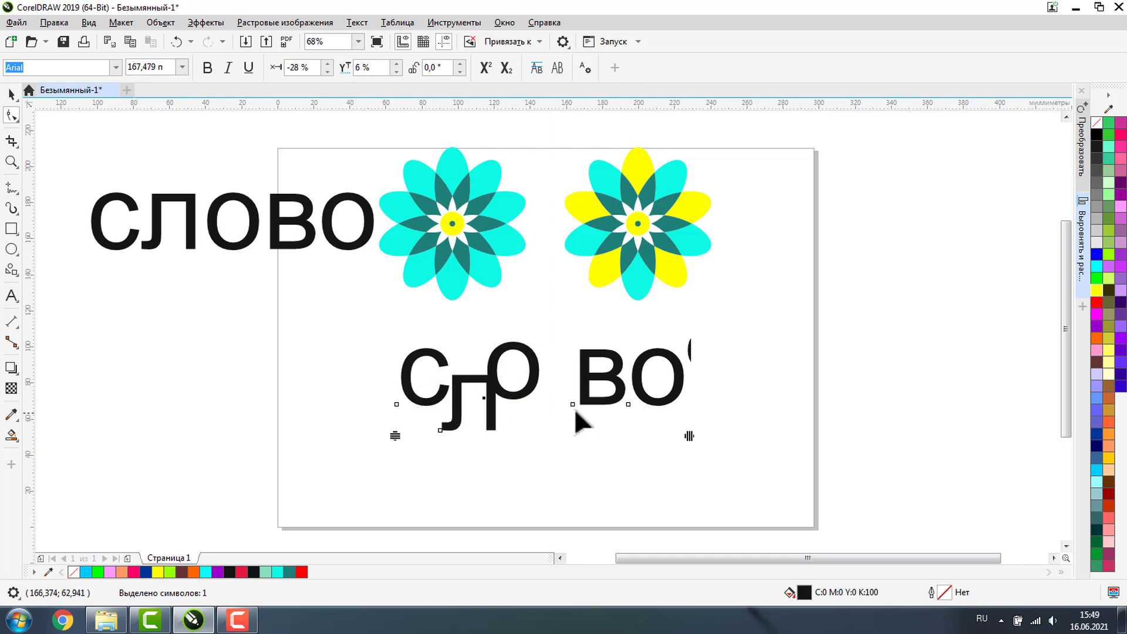
left_click_drag(572, 404, 512, 437)
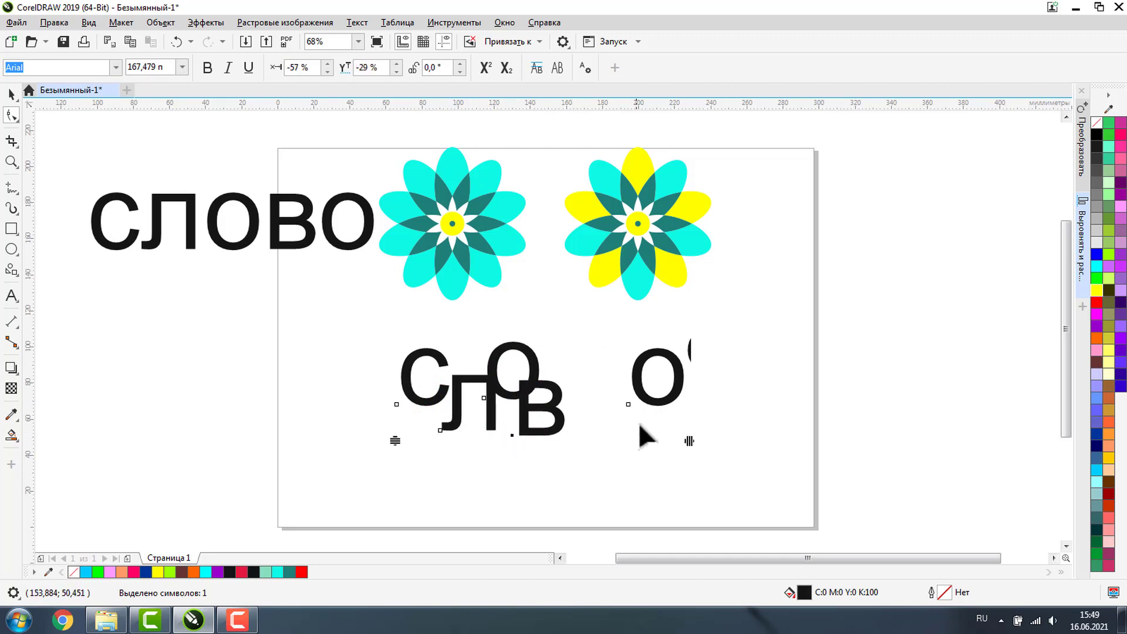
left_click_drag(629, 406, 553, 431)
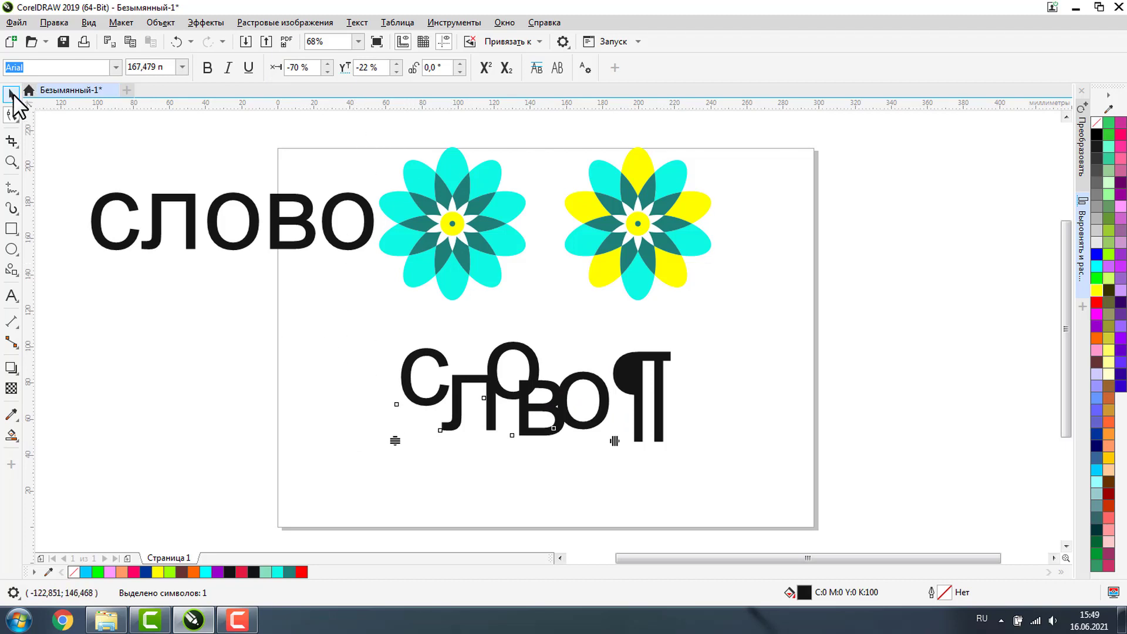
Step: Set the copied word's last letter in Antelive, and the whole word in Ascent 2 Stardom(RUS BY LYAJKA)
left_click(115, 68)
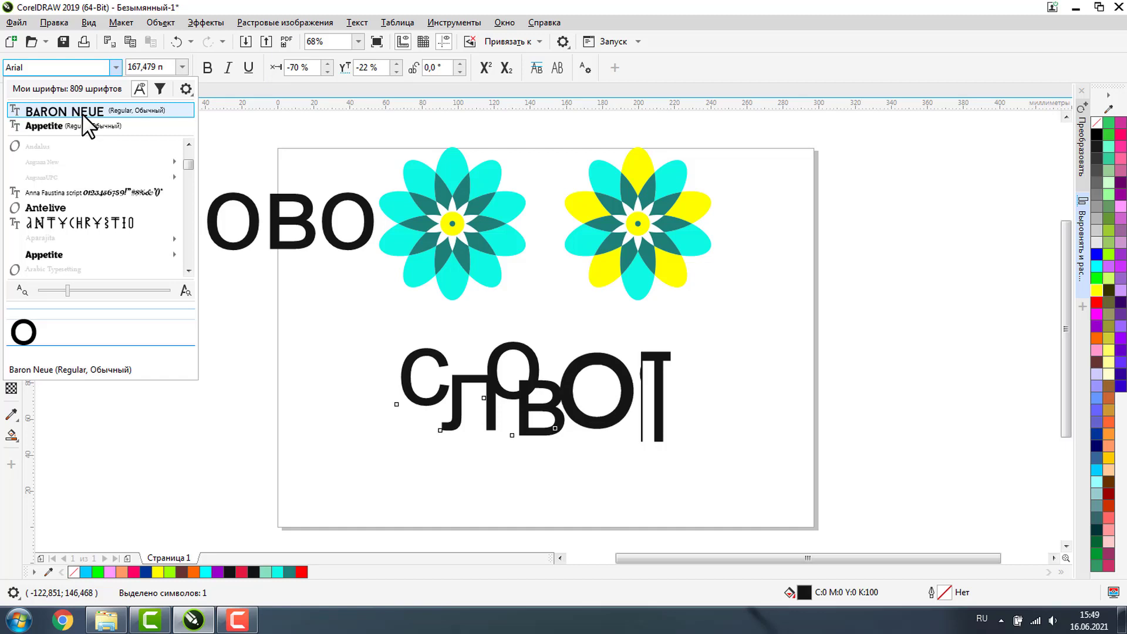
left_click(74, 207)
left_click(11, 295)
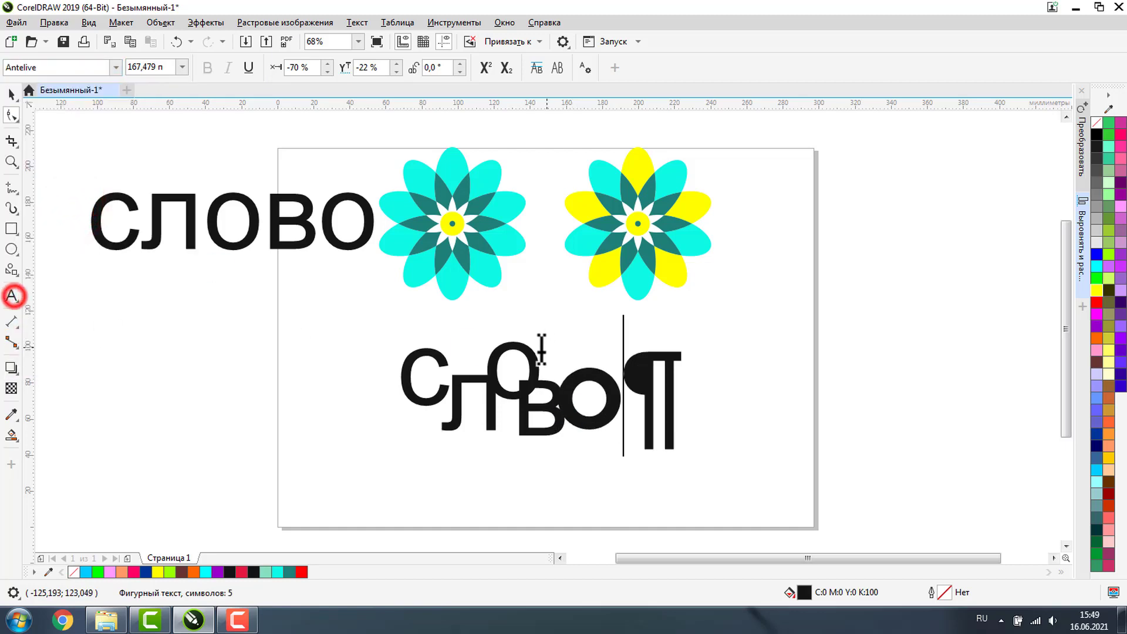
double_click(511, 370)
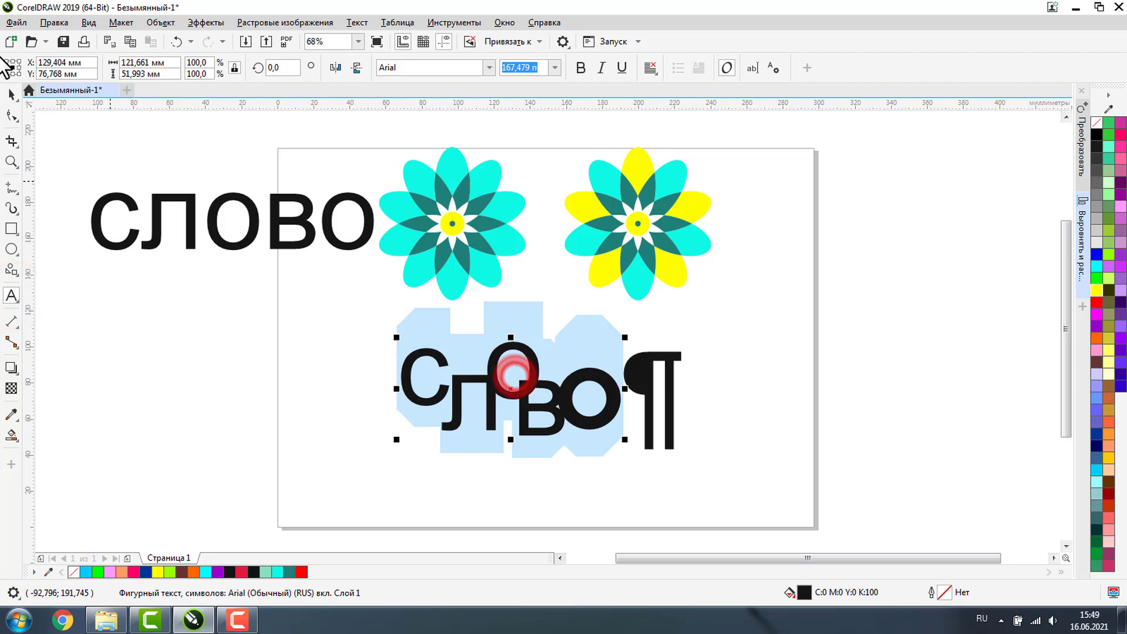
left_click(488, 68)
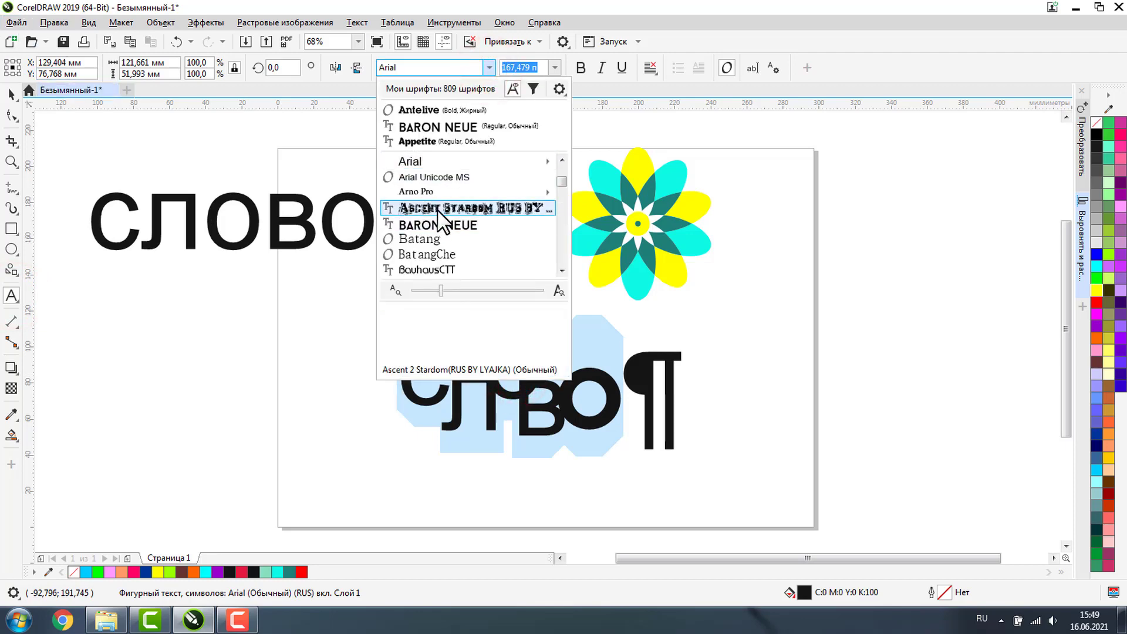
left_click(438, 210)
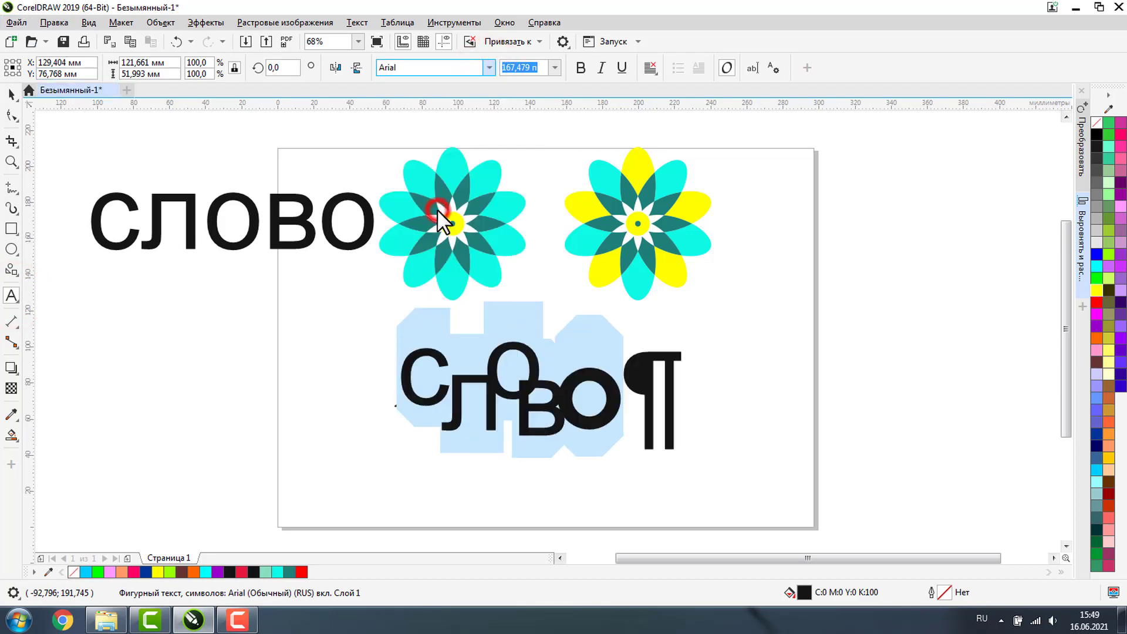
left_click(481, 68)
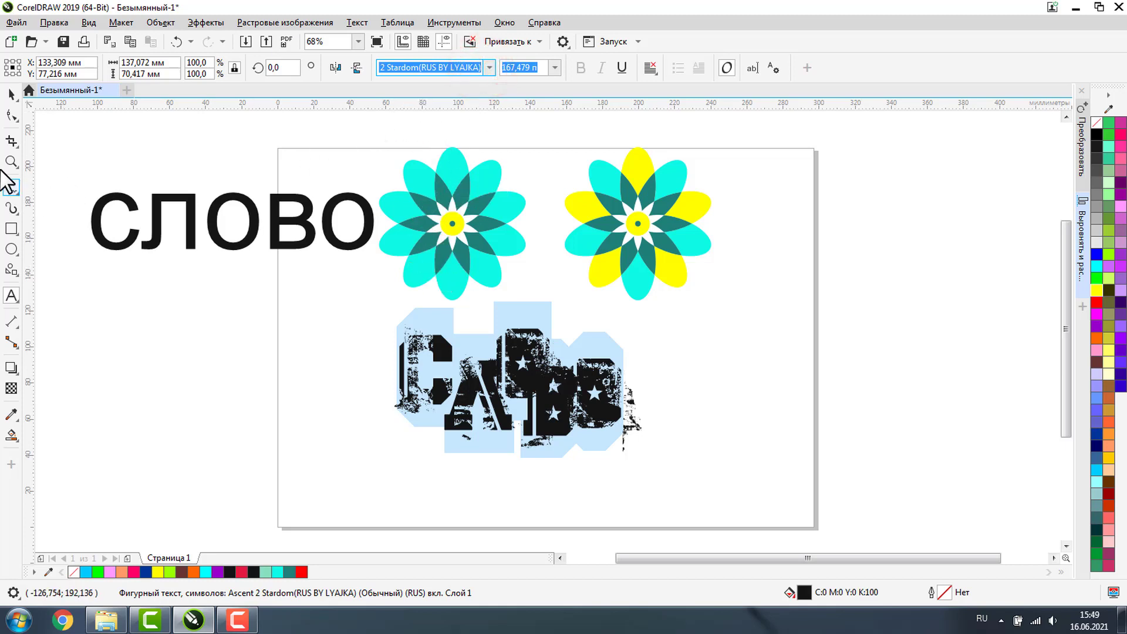
Step: Delete the restyled copy of the word and select the original artistic text "слово"
left_click(10, 94)
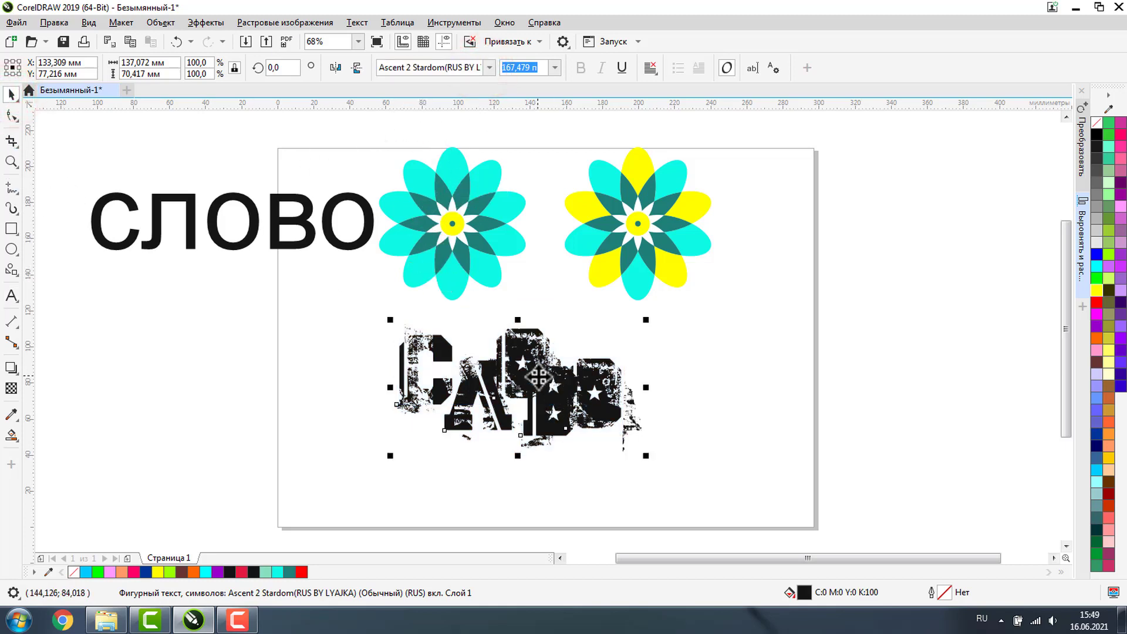
key("Delete")
left_click(306, 240)
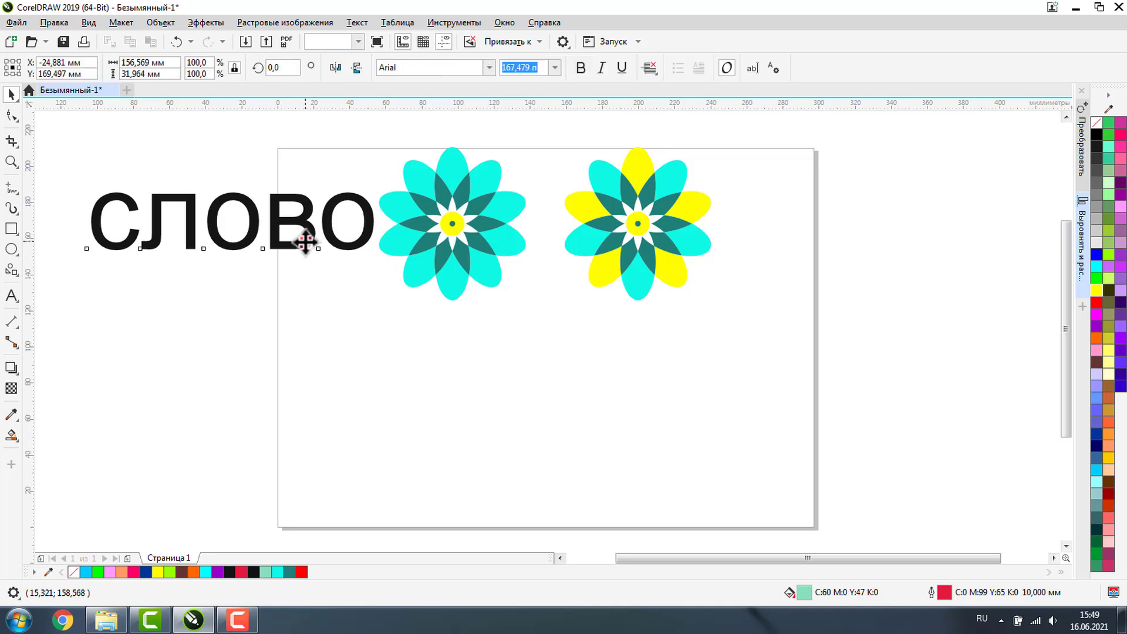
Step: Draw an ellipse about 230 × 77 mm below the flowers and try to fit the text "слово" to its path
left_click(11, 249)
left_click_drag(362, 368, 780, 511)
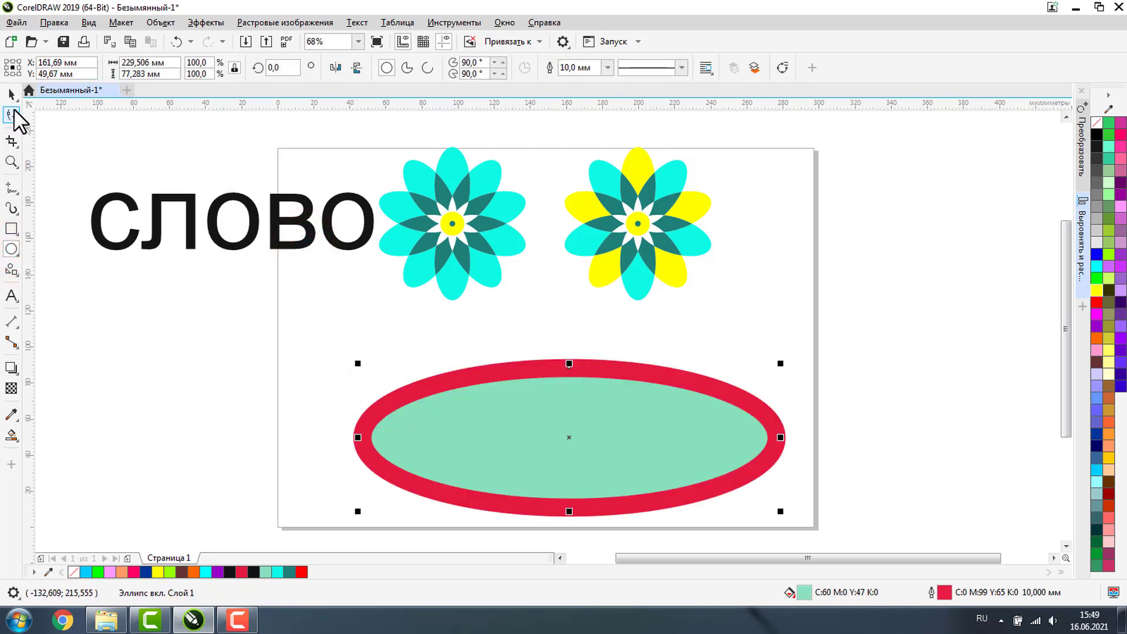
left_click(12, 92)
left_click(303, 221)
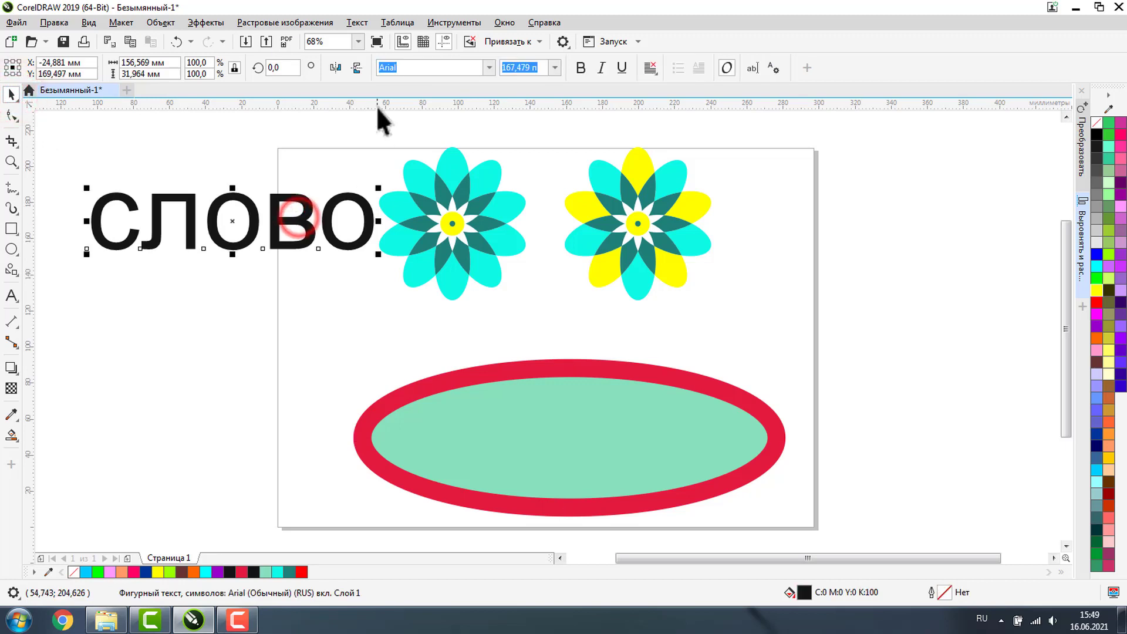
left_click(357, 21)
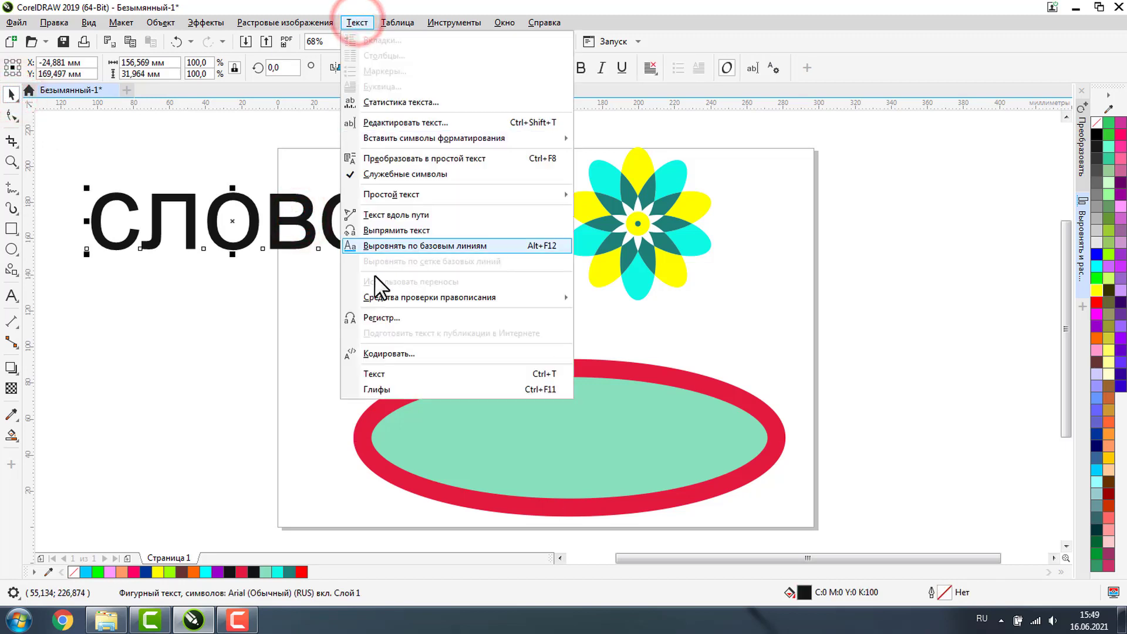
left_click(393, 215)
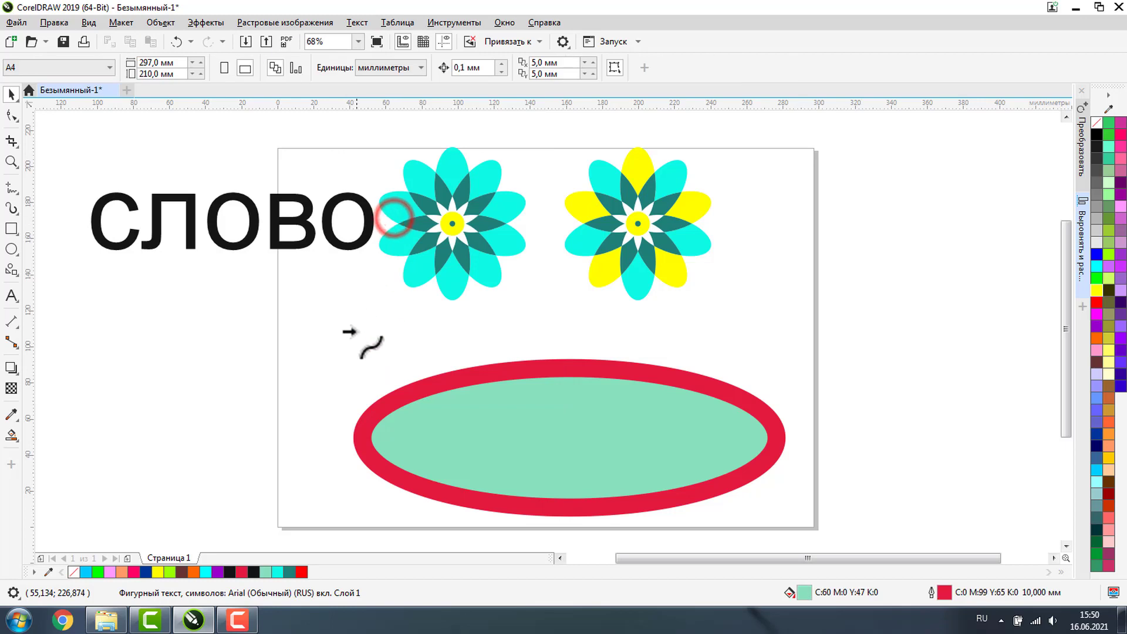
left_click(581, 377)
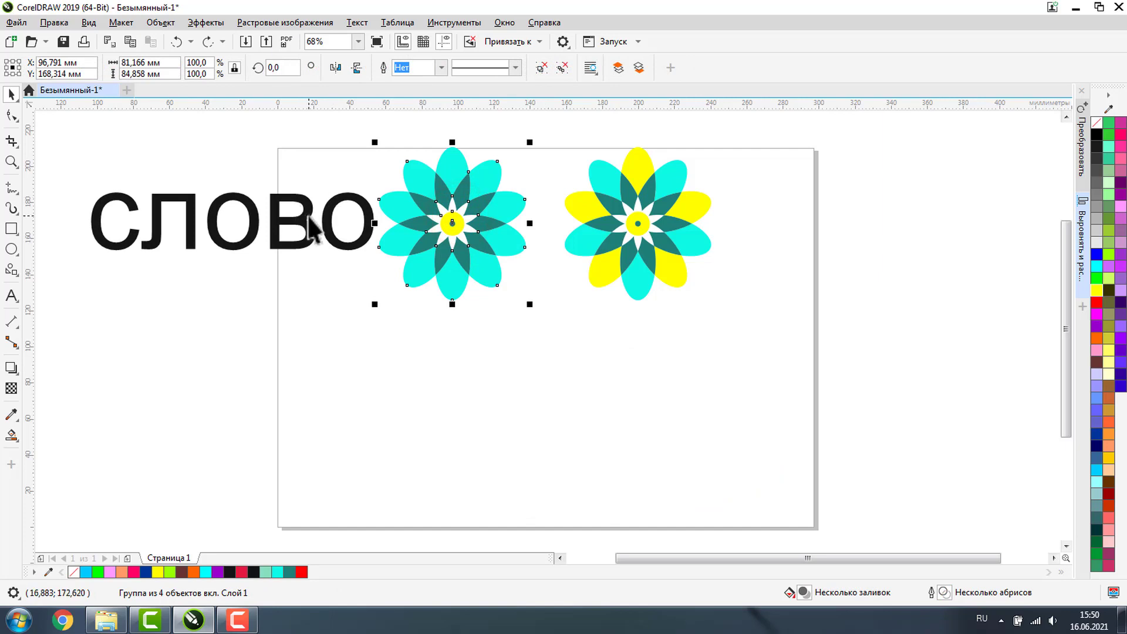
Step: Move the text "слово" about 158 mm right and 77 mm down, below the flowers, and save the document as 1 in CDR format
left_click_drag(310, 218, 595, 358)
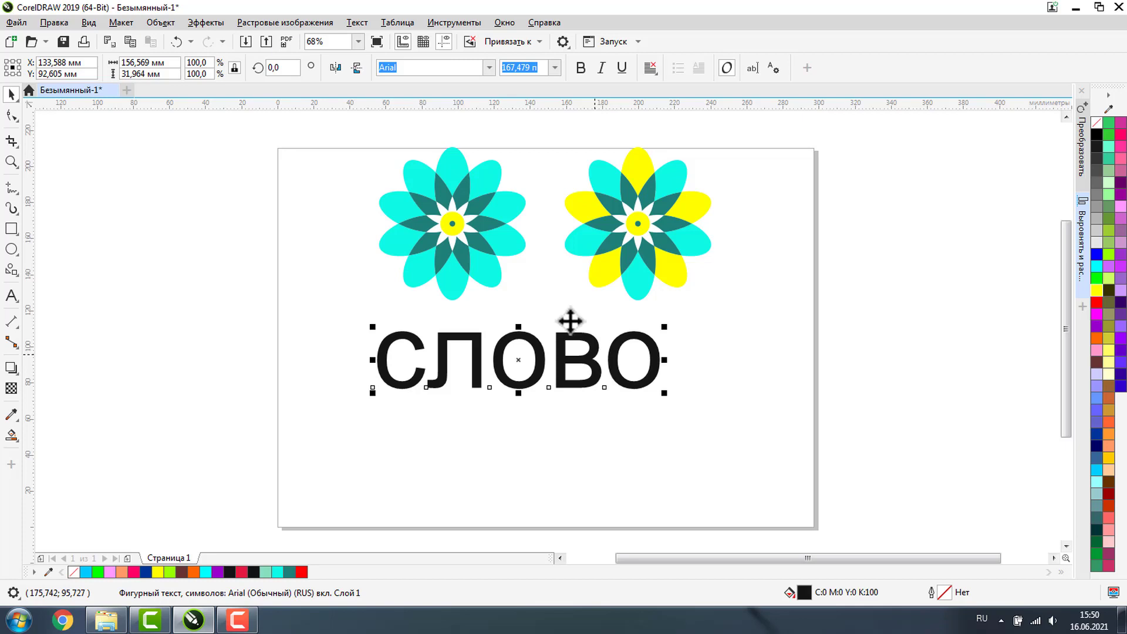
left_click(61, 41)
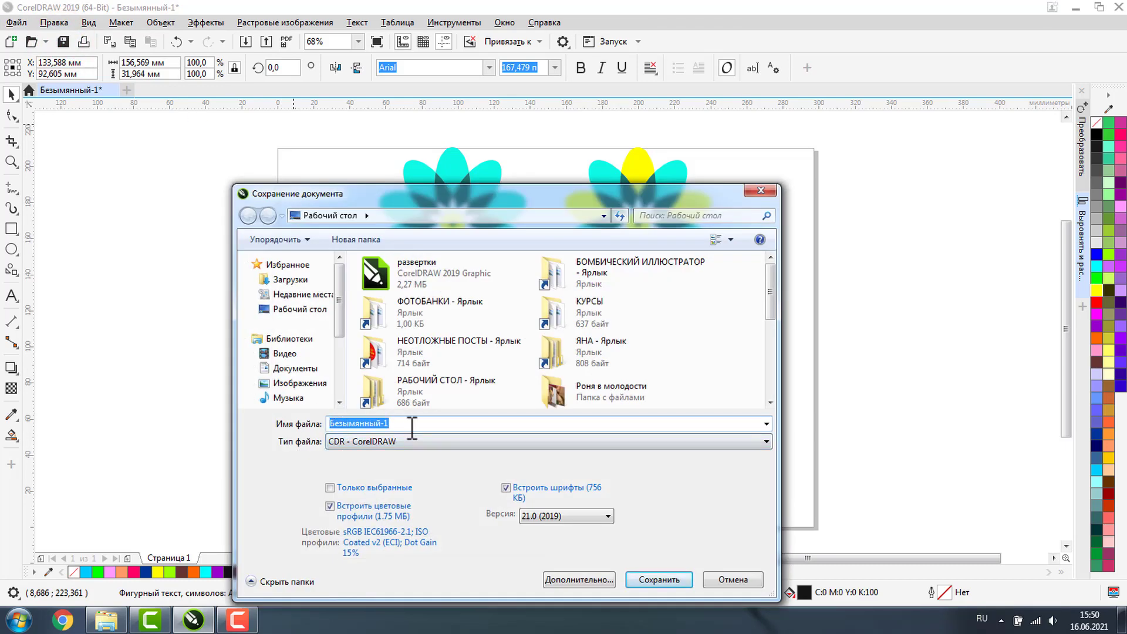
type("1")
left_click(638, 580)
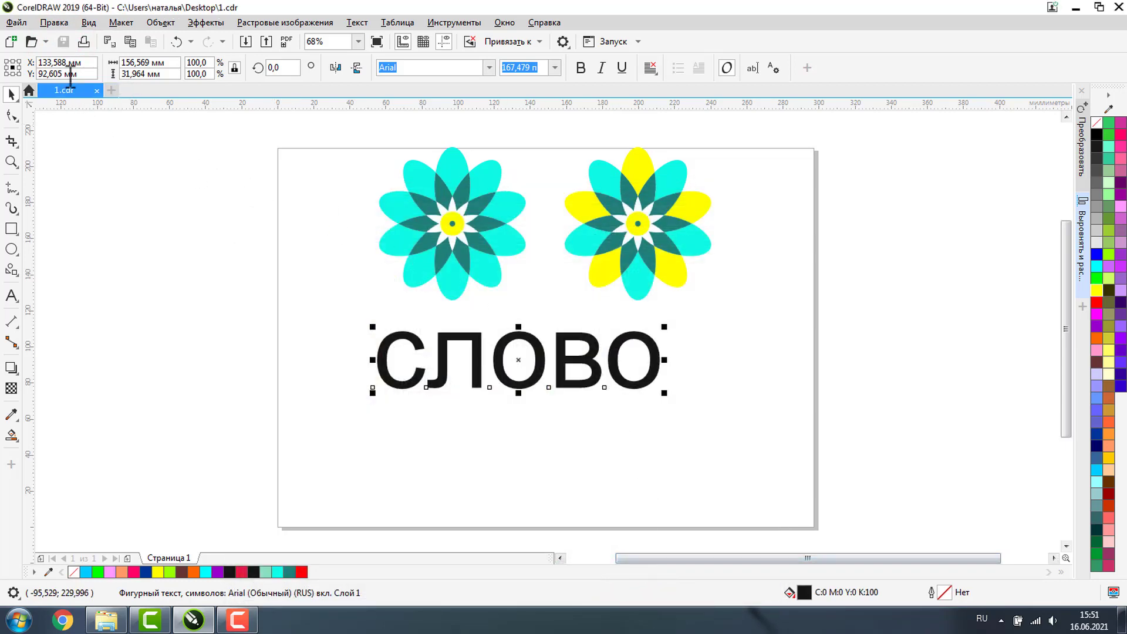
Step: Examine the document properties for the colour models used by the fills
left_click(17, 23)
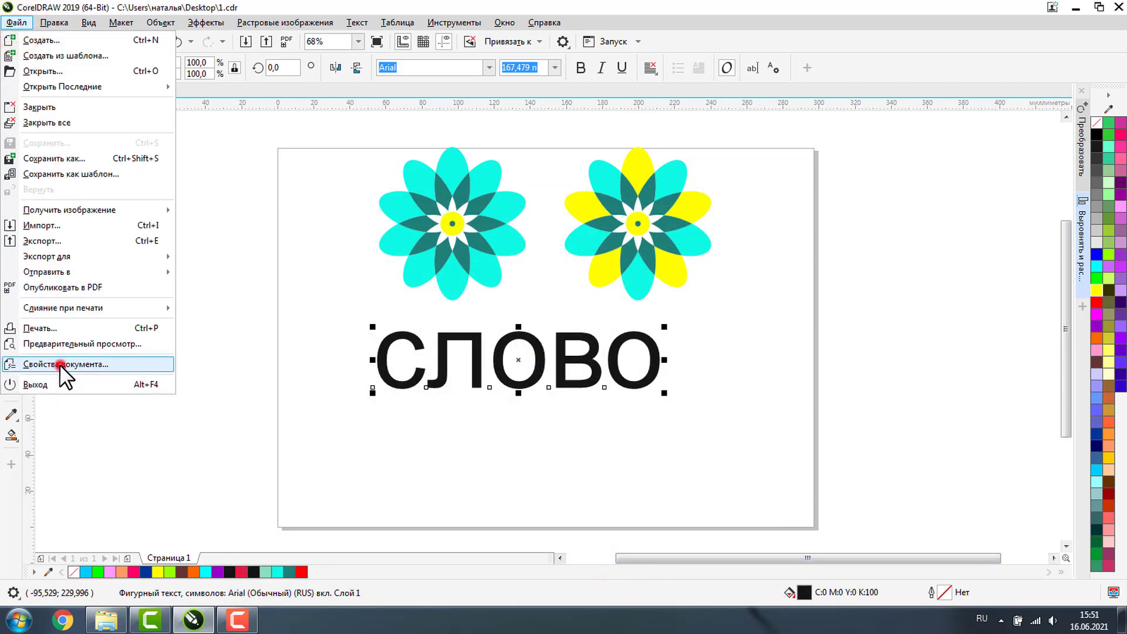
left_click(59, 364)
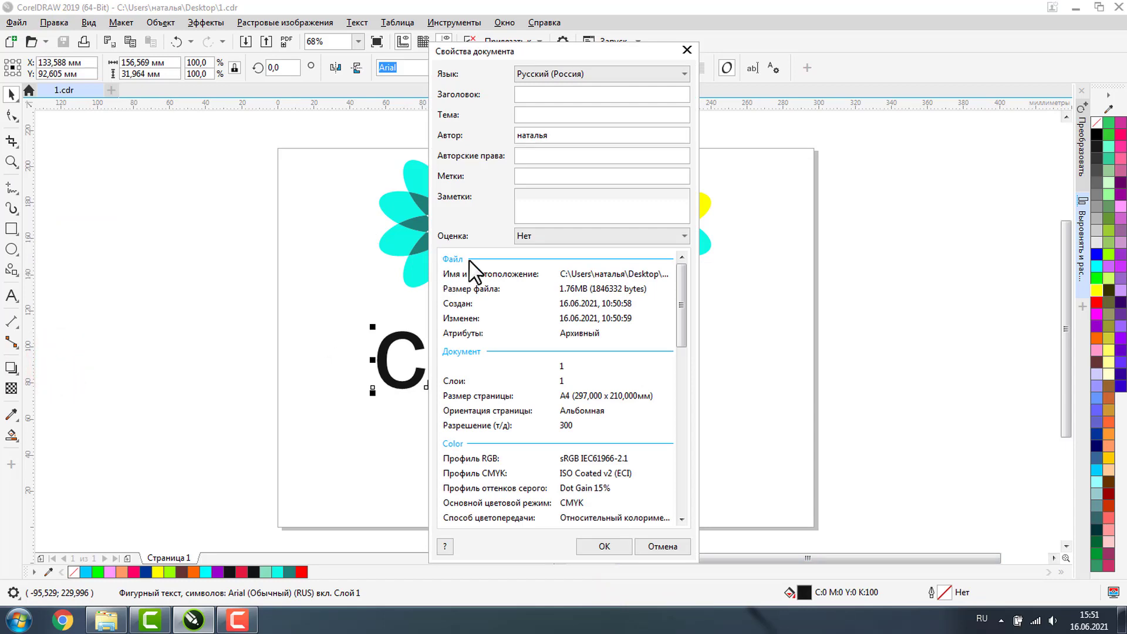
left_click_drag(680, 299, 687, 457)
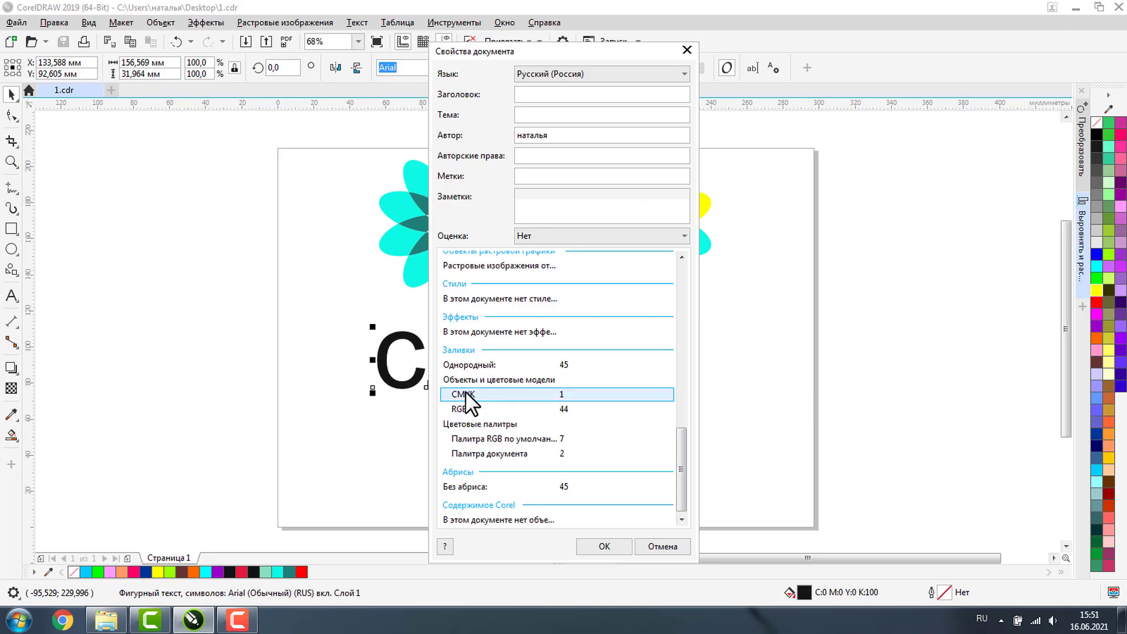
left_click(689, 51)
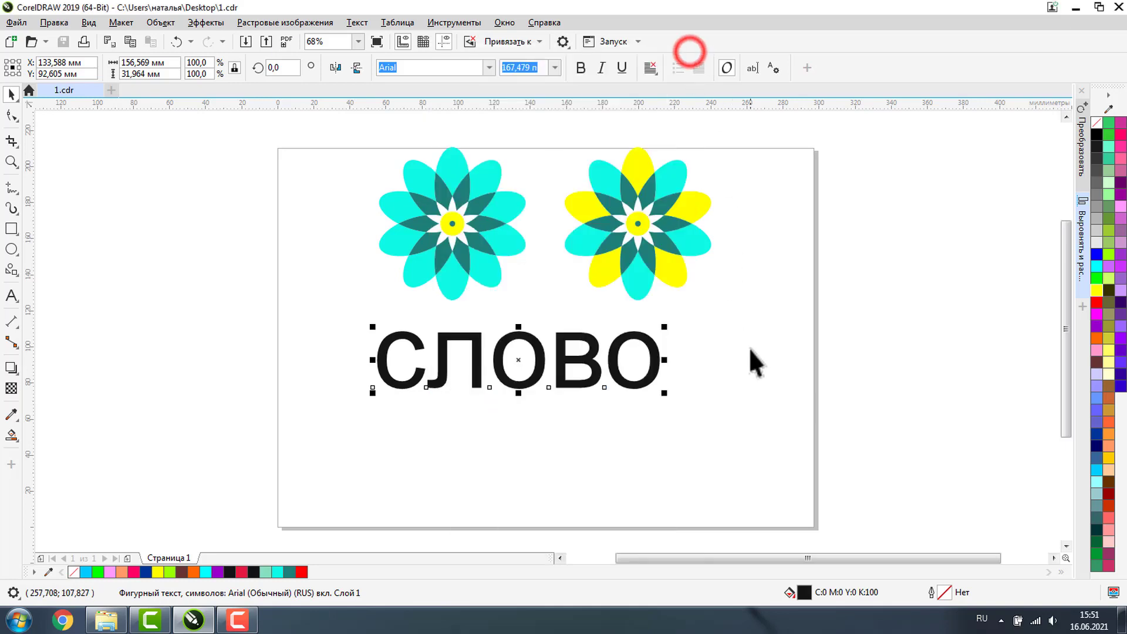
left_click(748, 347)
left_click(641, 158)
left_click(462, 177)
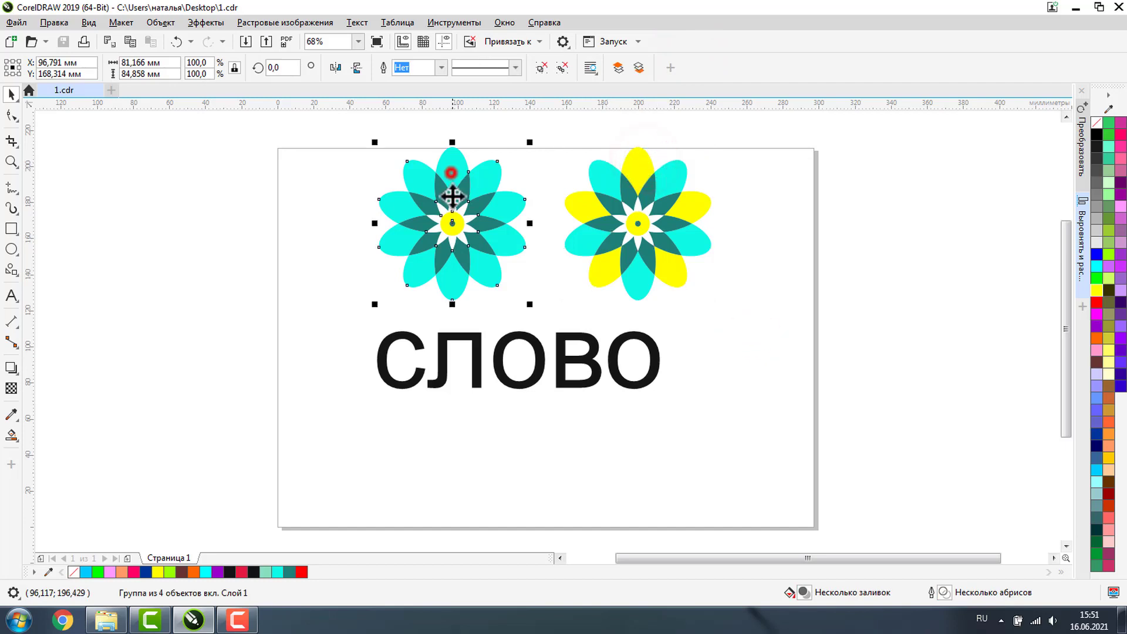
left_click(446, 336)
left_click(725, 325)
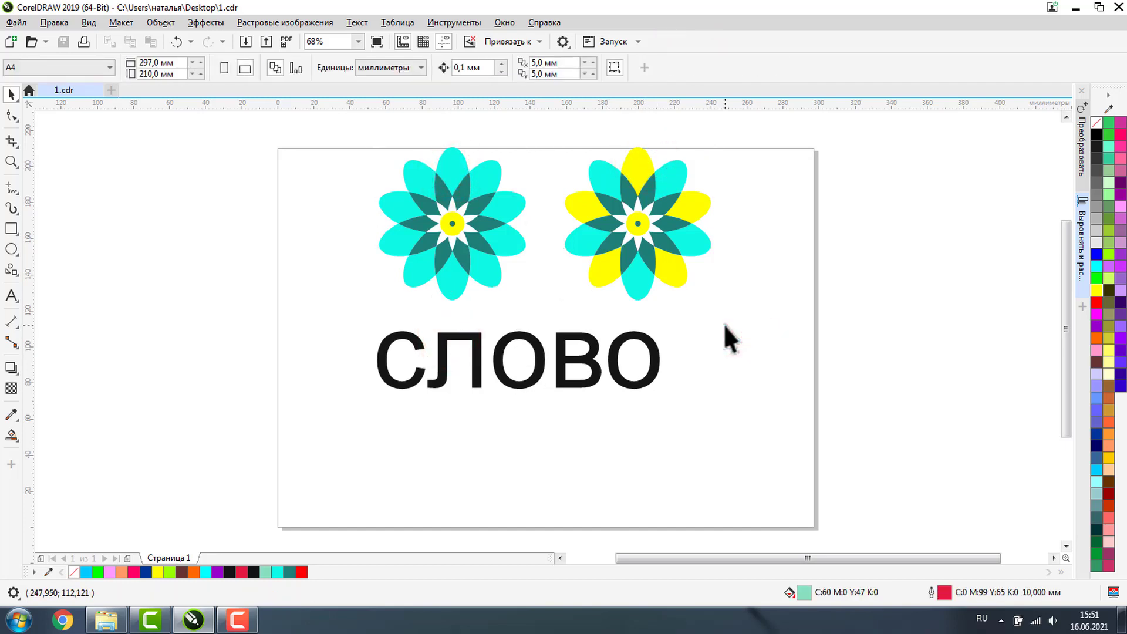
Step: Replace all fills of any colour model or palette with CMYK across the page, decline searching again from the start, and save the document
left_click(50, 22)
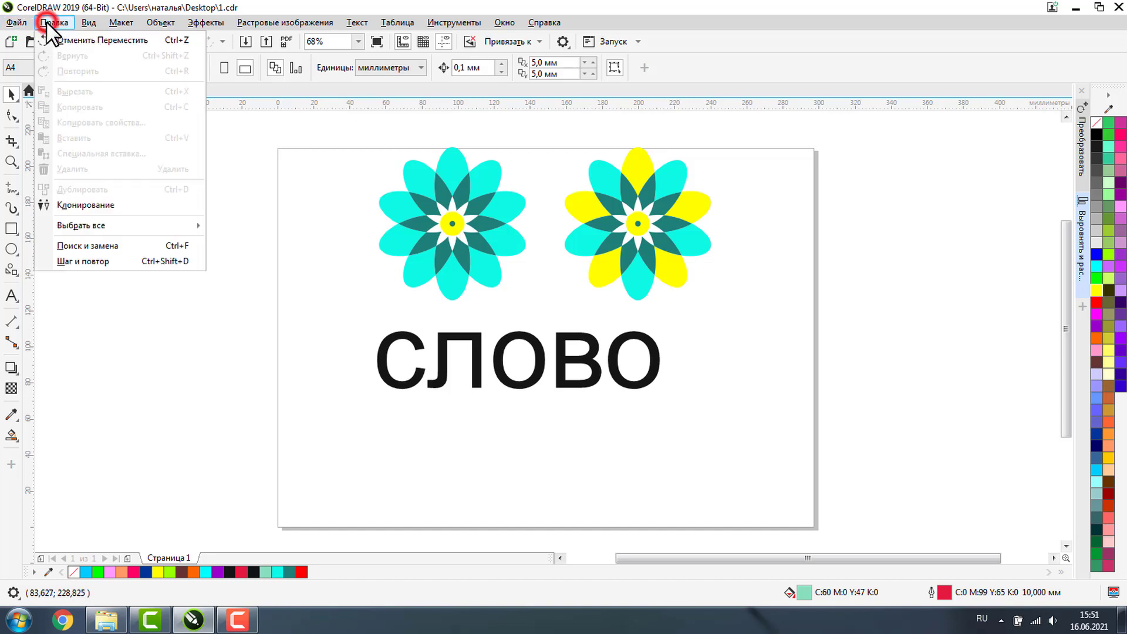
left_click(109, 249)
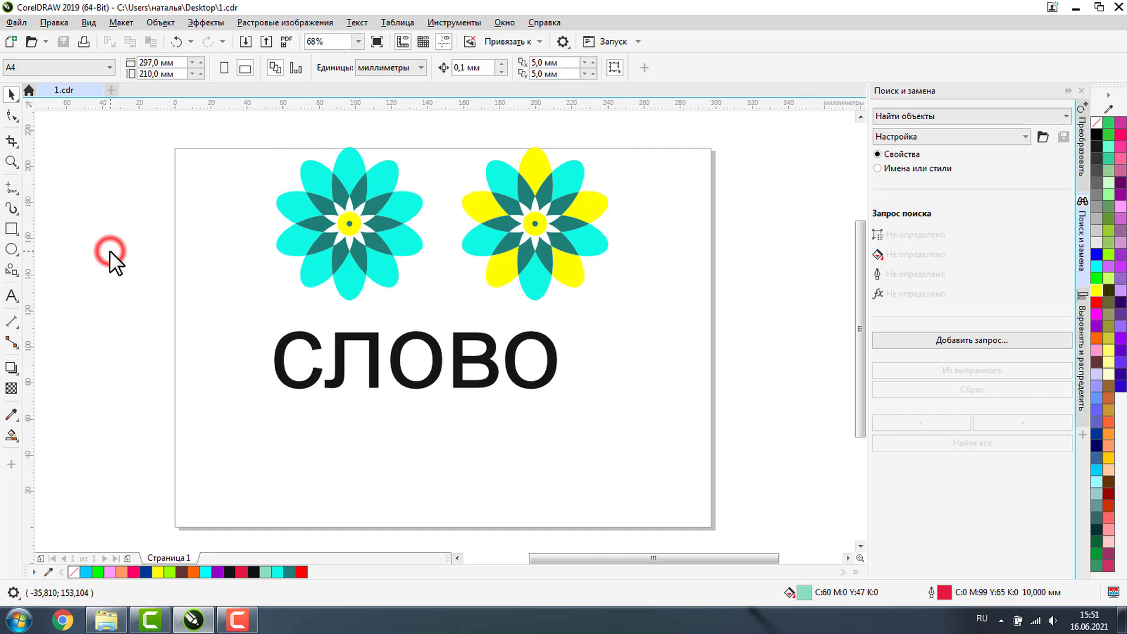
left_click(930, 118)
left_click(921, 146)
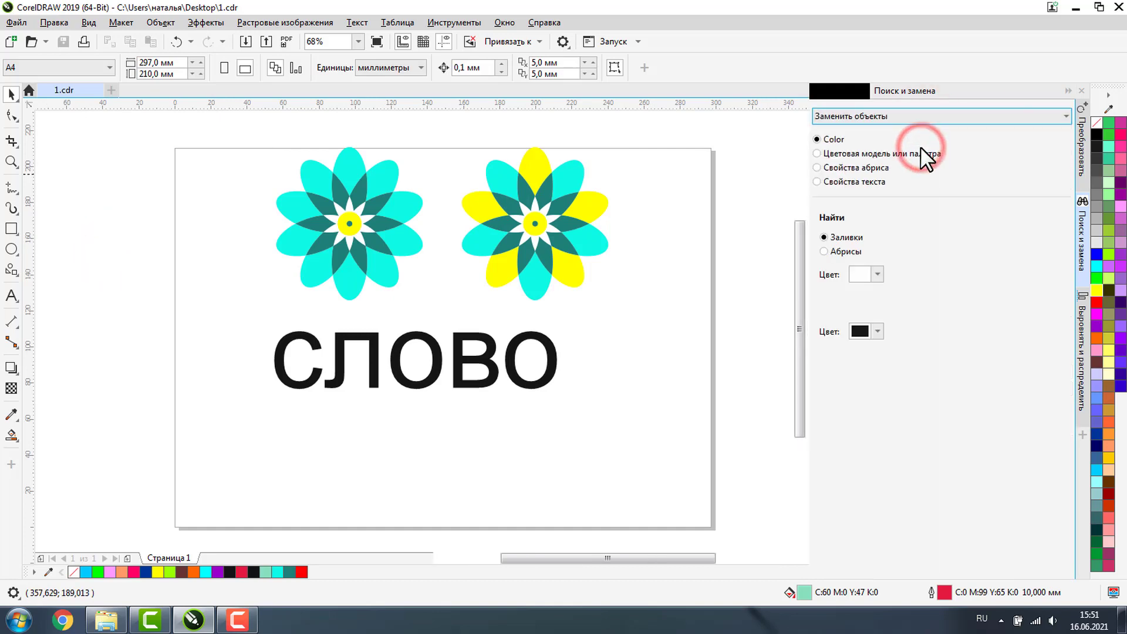
left_click(817, 154)
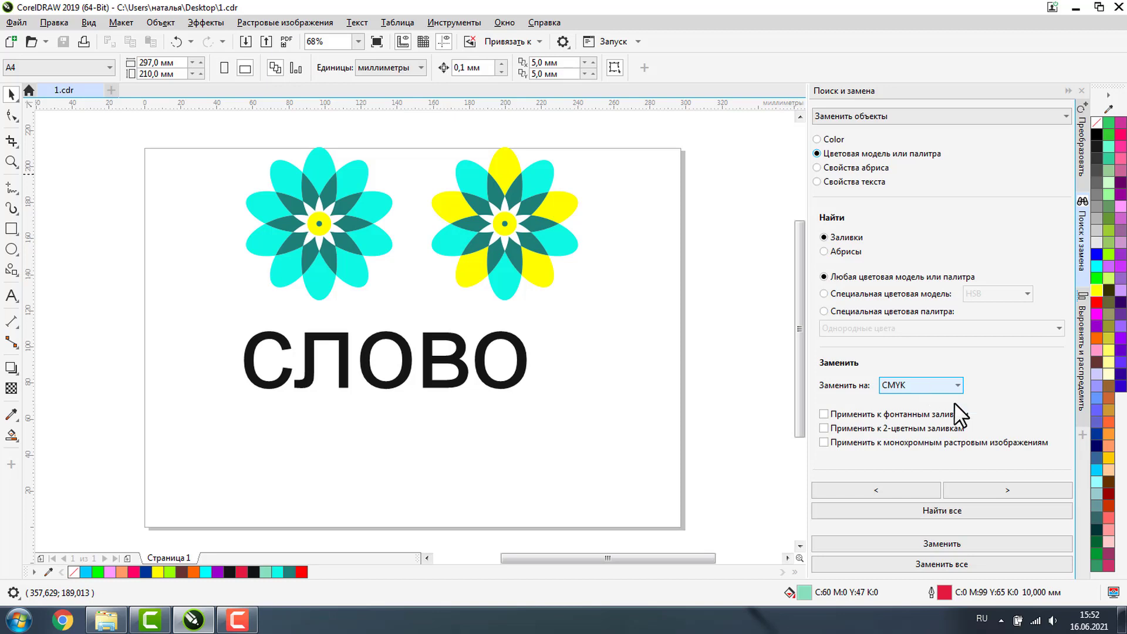
left_click(930, 565)
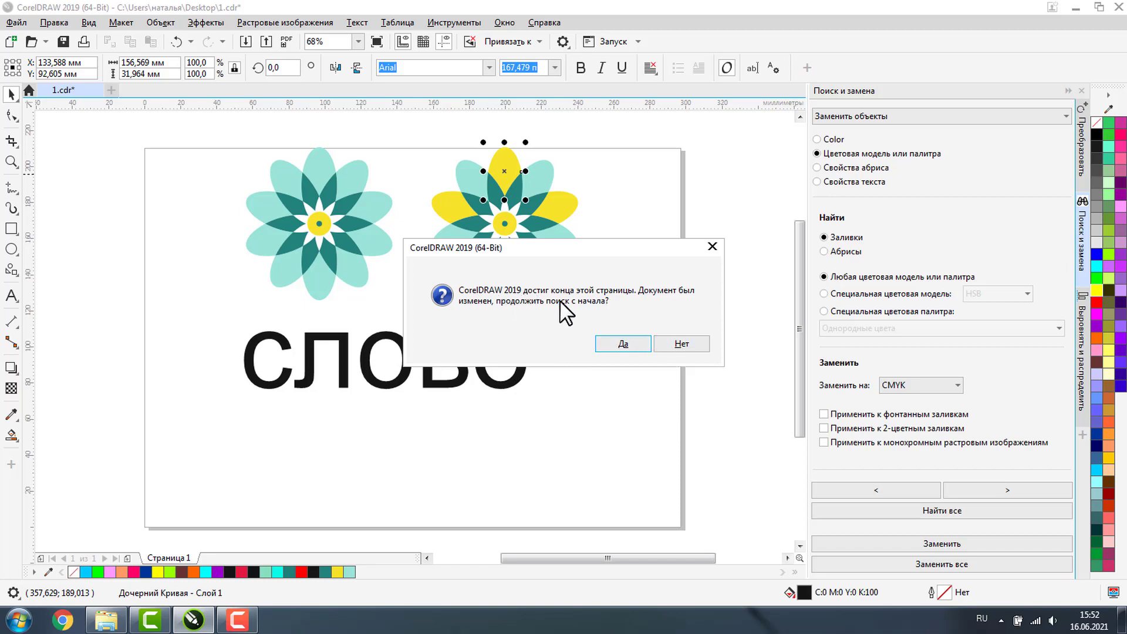
left_click(684, 343)
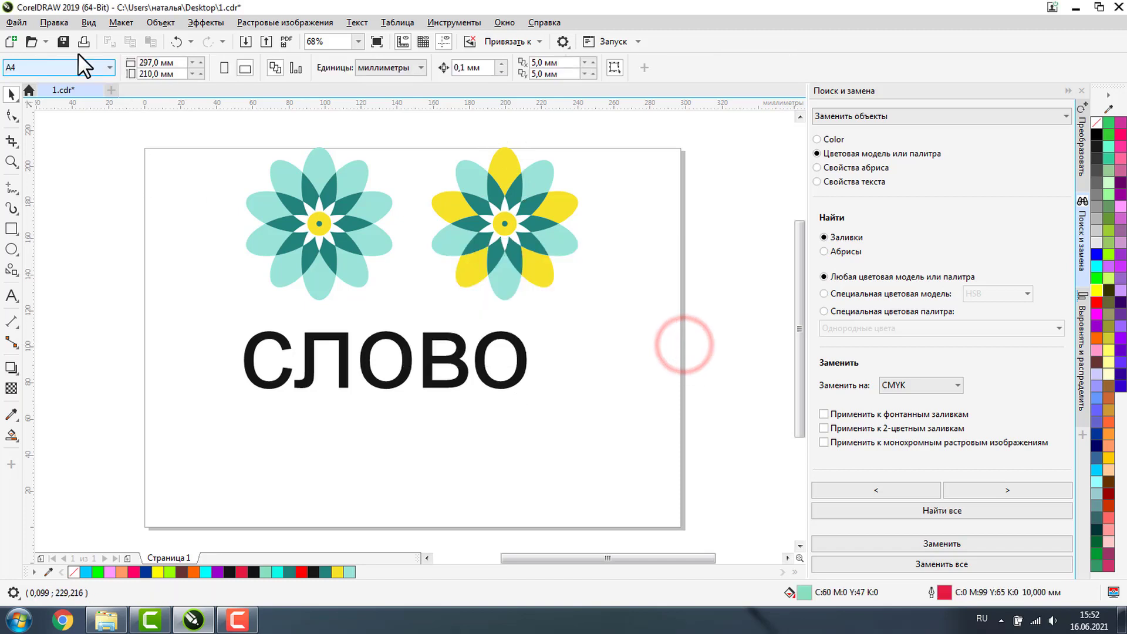
left_click(63, 41)
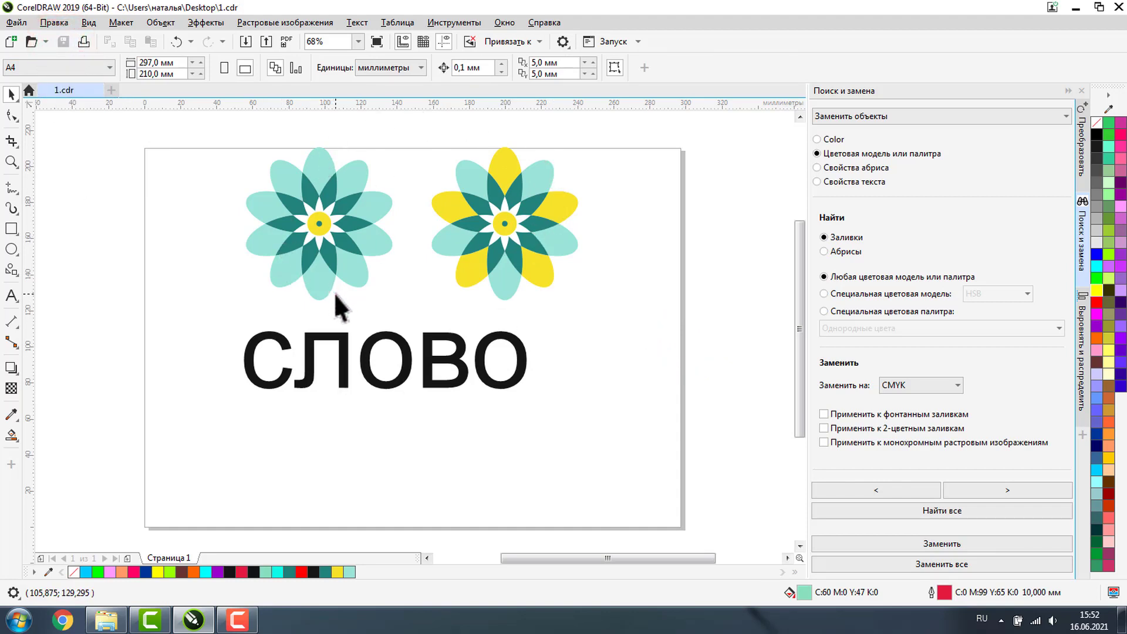
Step: Recheck the fills' colour models in the document properties following the CMYK replacement
left_click(21, 20)
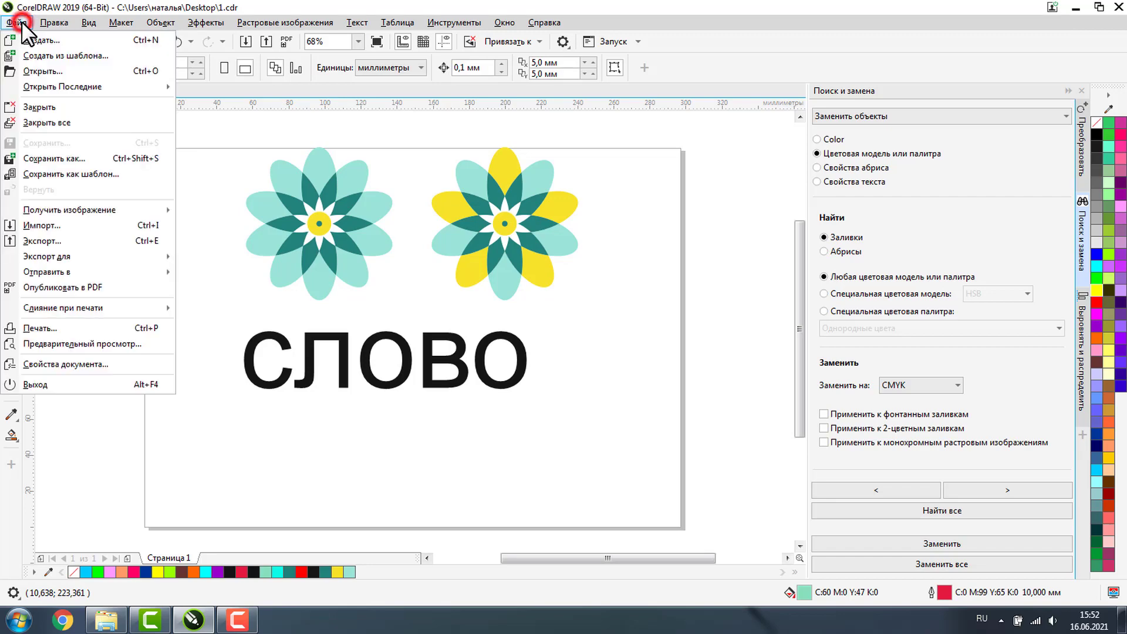
left_click(67, 361)
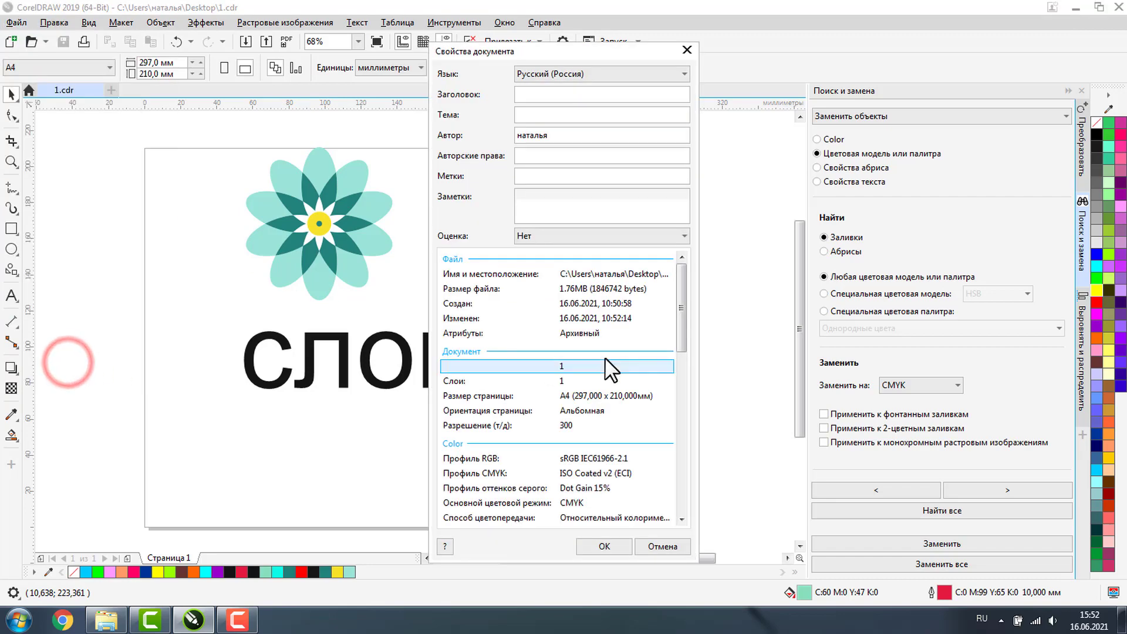
scroll(604, 357, "down", 10)
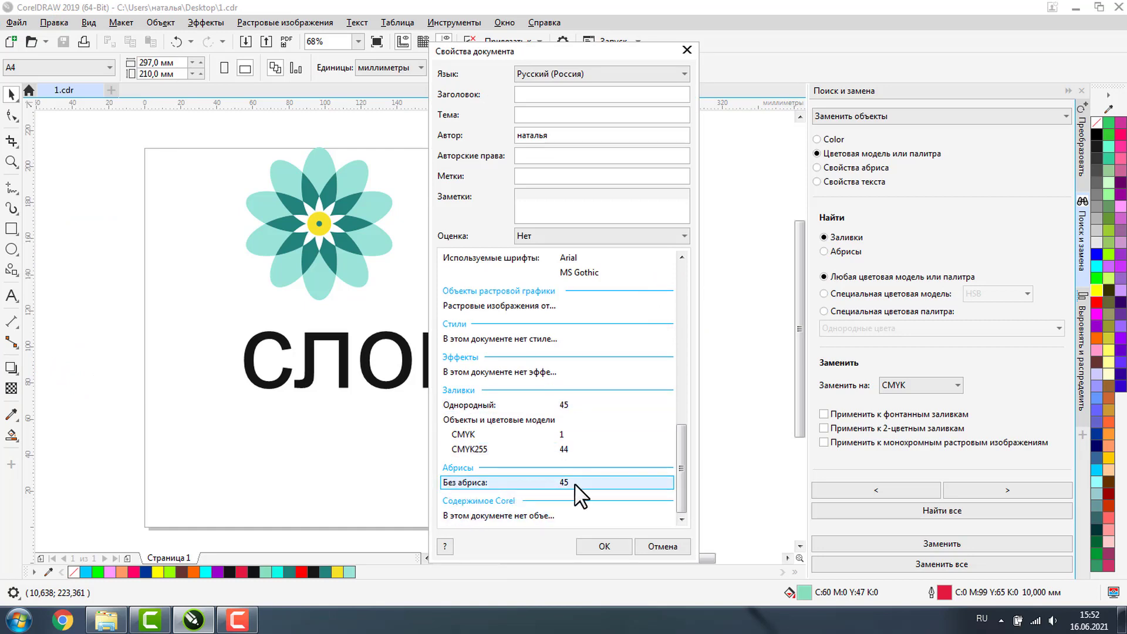
left_click(689, 51)
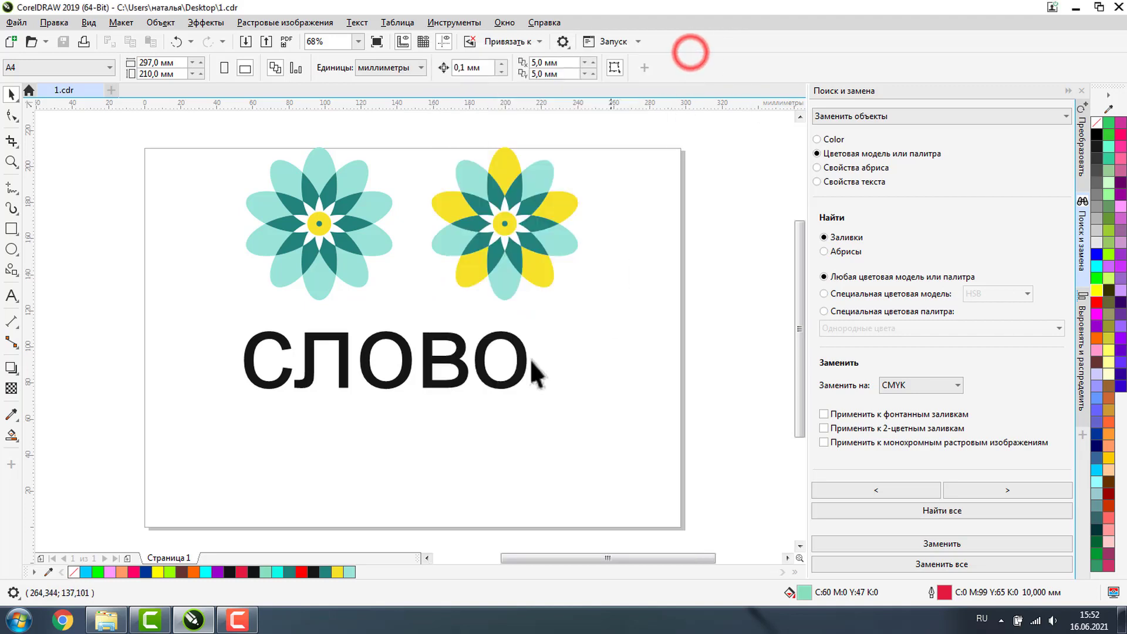
Step: Set the colour model replacement to search outlines instead of fills
left_click(824, 252)
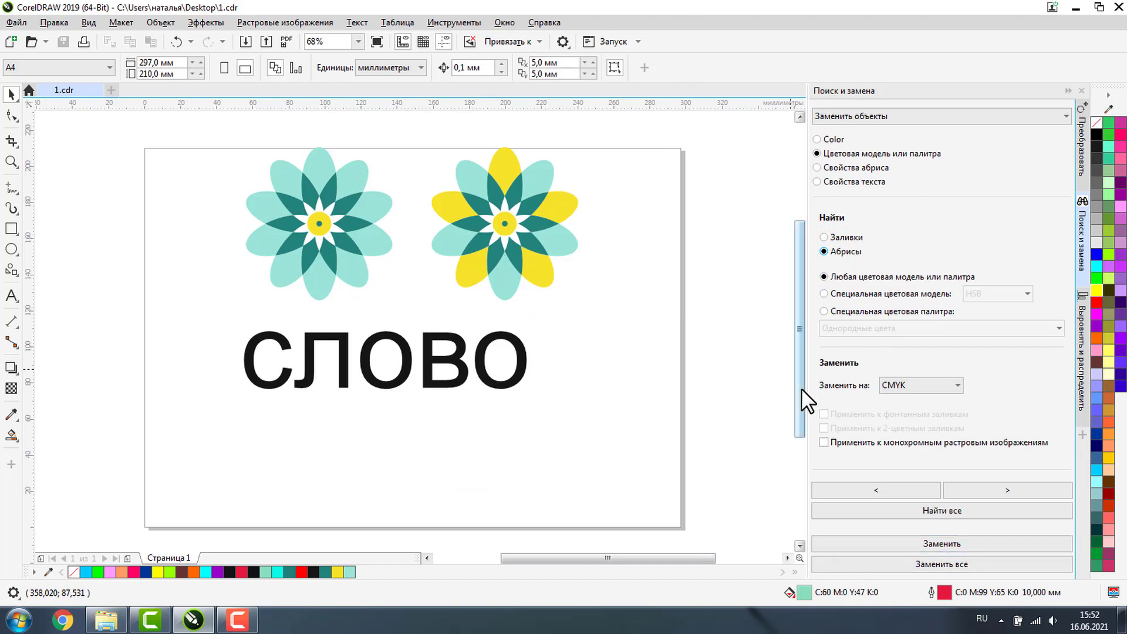